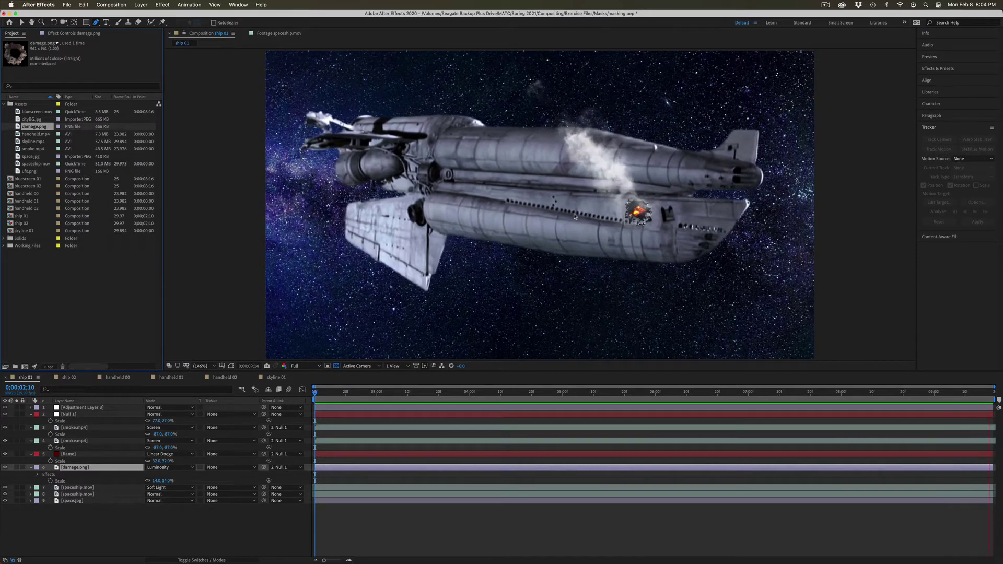
# Preview the handheld 00 composition and play back the skyline 01 composition with the UFO
pyautogui.click(117, 378)
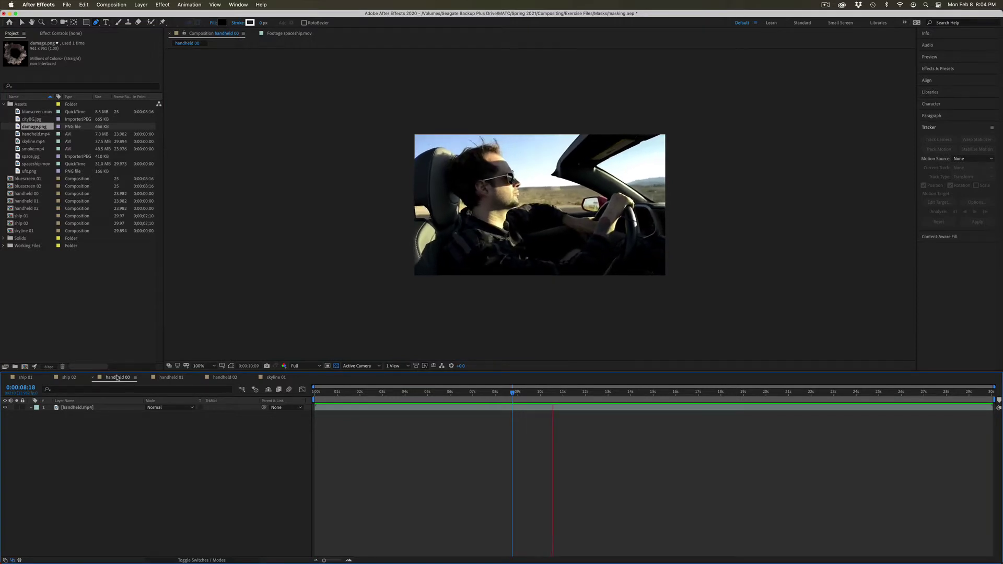
pyautogui.press('space')
pyautogui.click(277, 378)
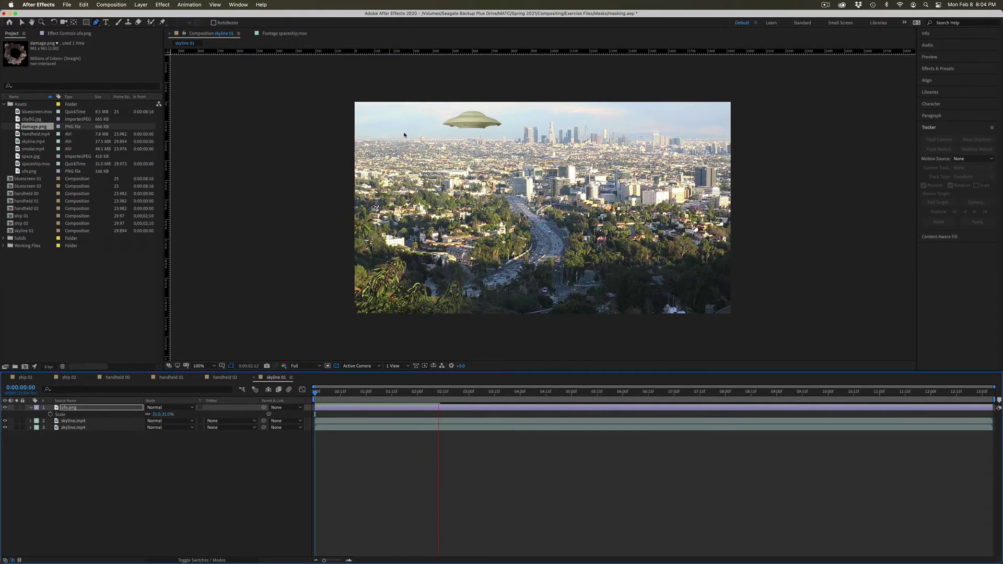
pyautogui.press('space')
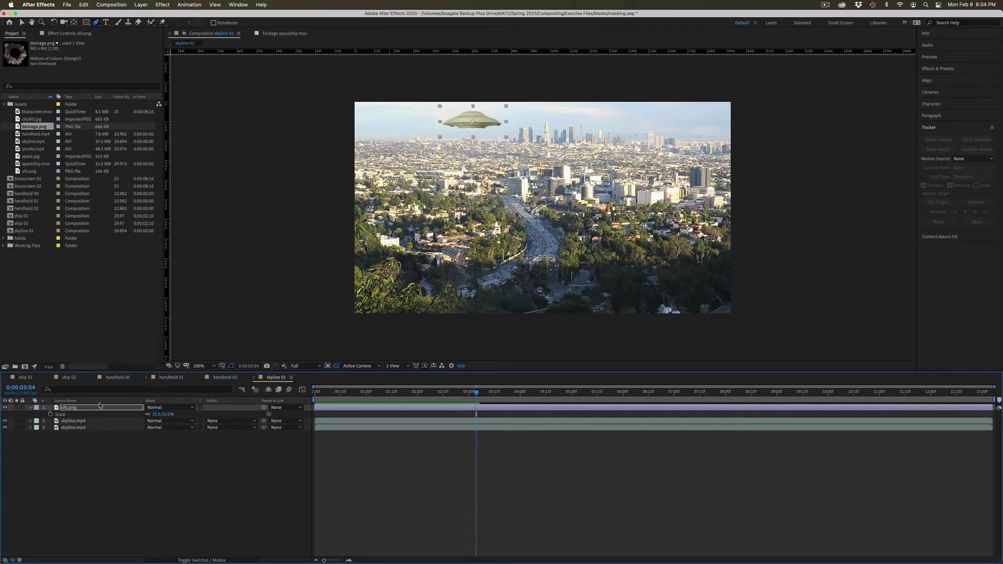
# Scrub through the ship 01 composition and the original green-screen footage of its upper spaceship.mov layer
pyautogui.click(32, 377)
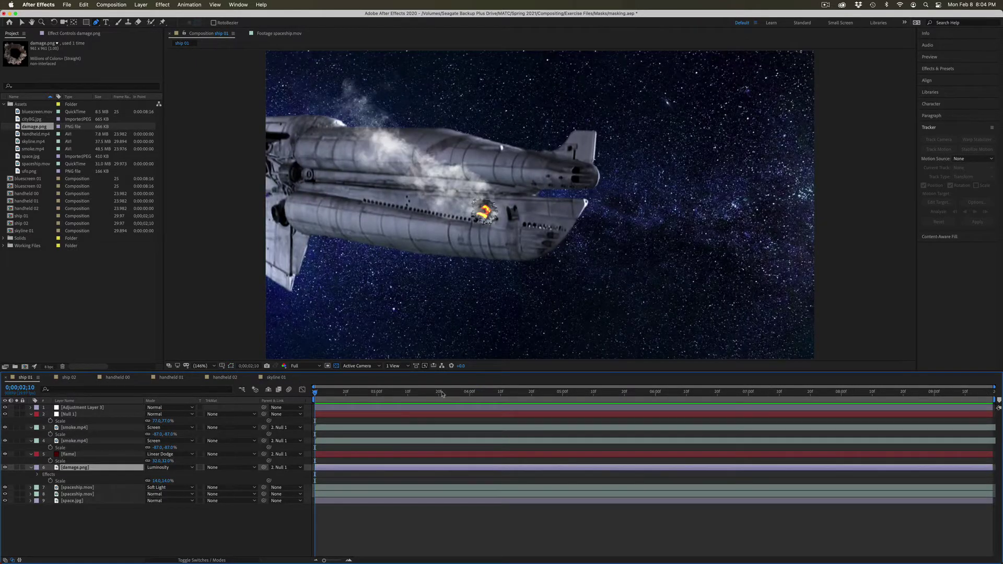
pyautogui.moveTo(400, 390); pyautogui.dragTo(740, 376)
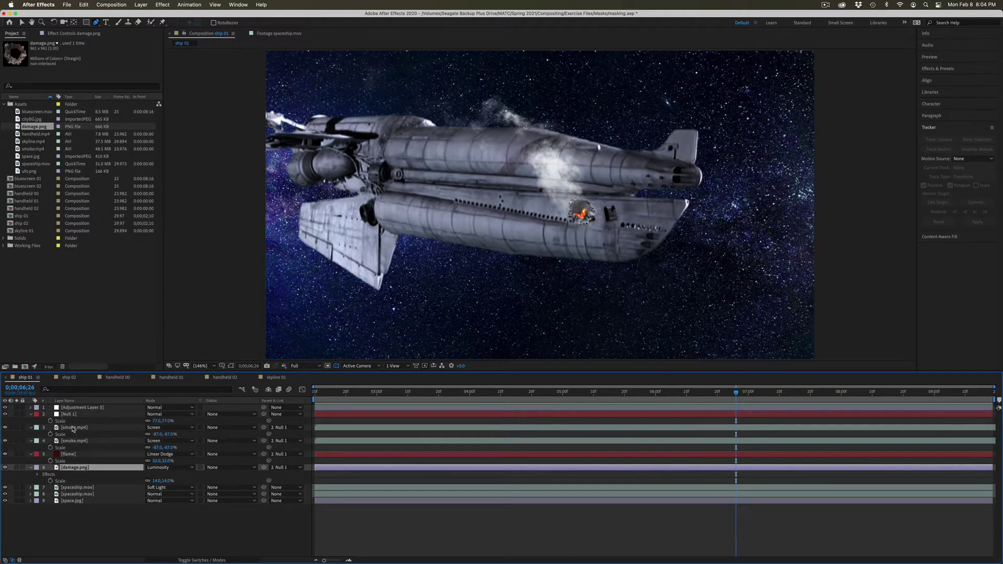
pyautogui.click(74, 427)
pyautogui.click(71, 487)
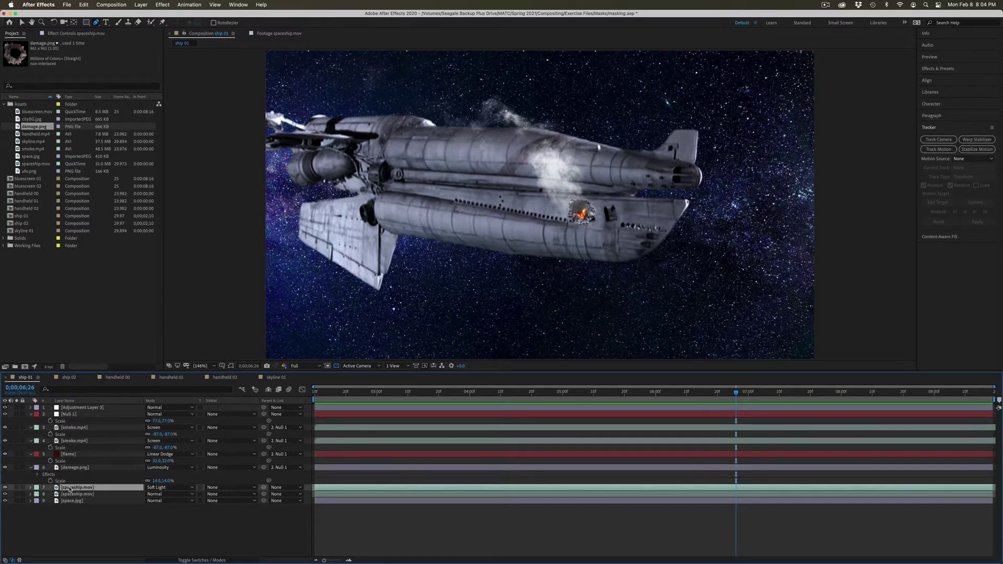
pyautogui.keyDown('alt'); pyautogui.doubleClick(70, 488); pyautogui.keyUp('alt')
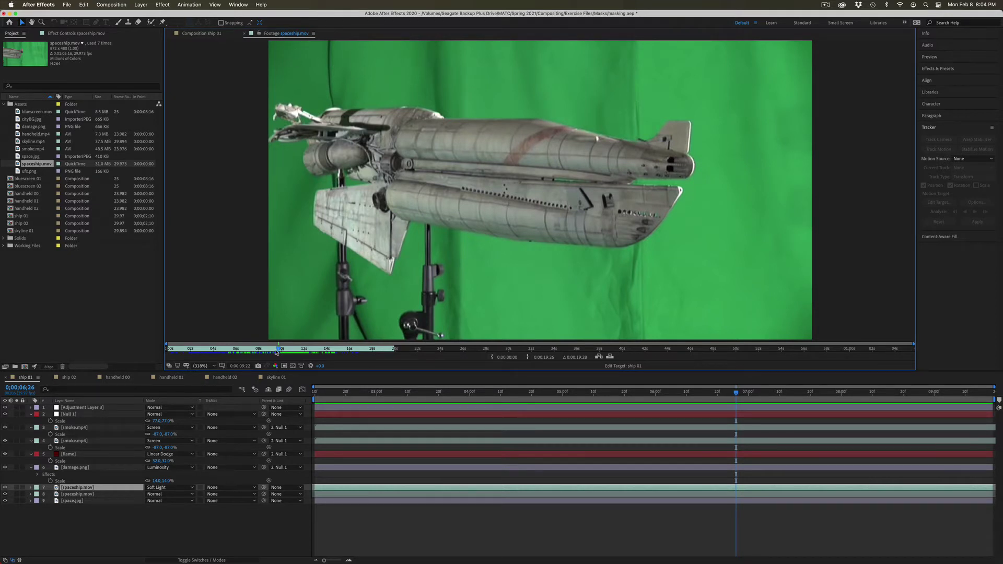
pyautogui.moveTo(277, 352); pyautogui.dragTo(307, 350)
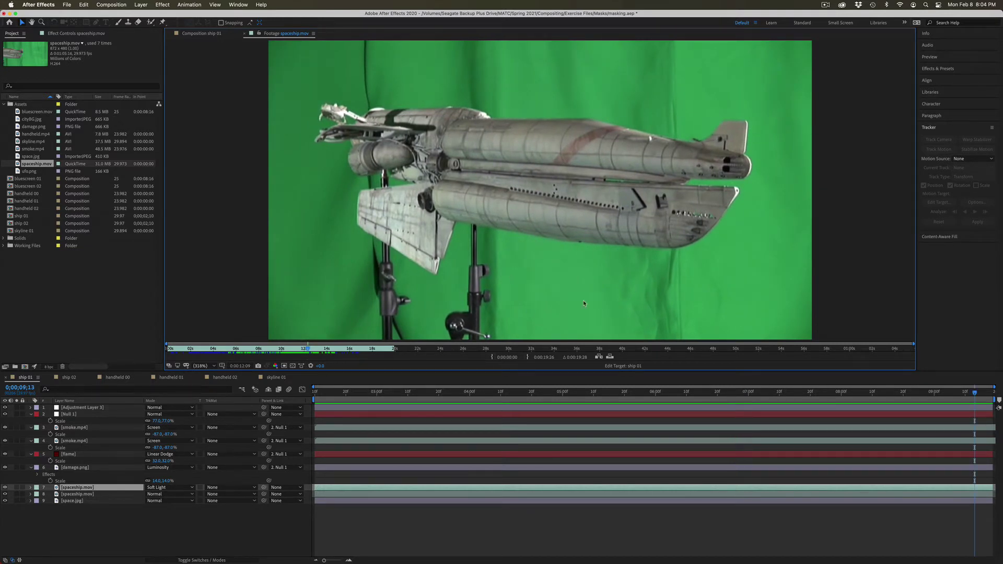
pyautogui.moveTo(308, 349); pyautogui.dragTo(313, 349)
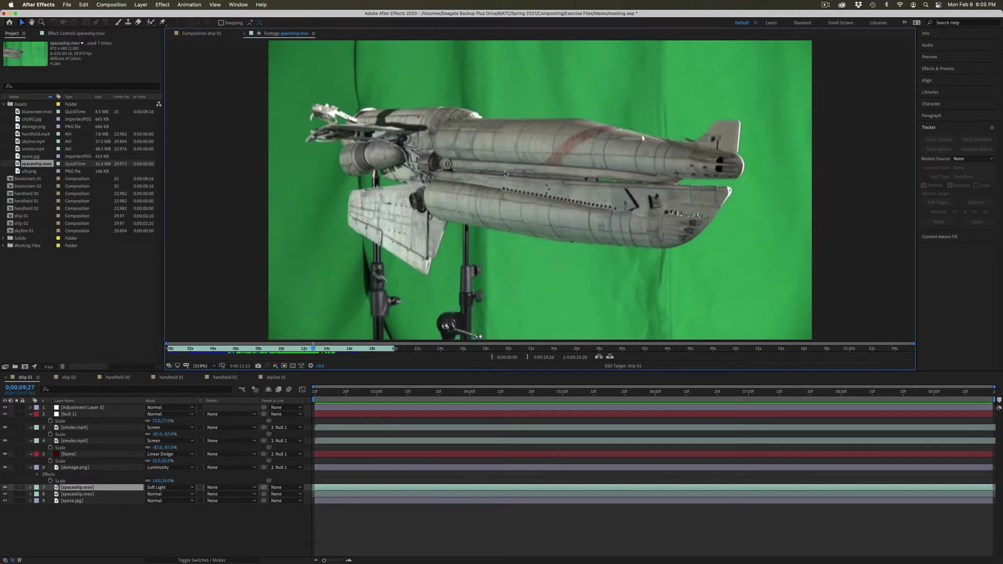
# Open the ship 02 composition and scrub through it to review the keyed spaceship over the space background
pyautogui.click(273, 377)
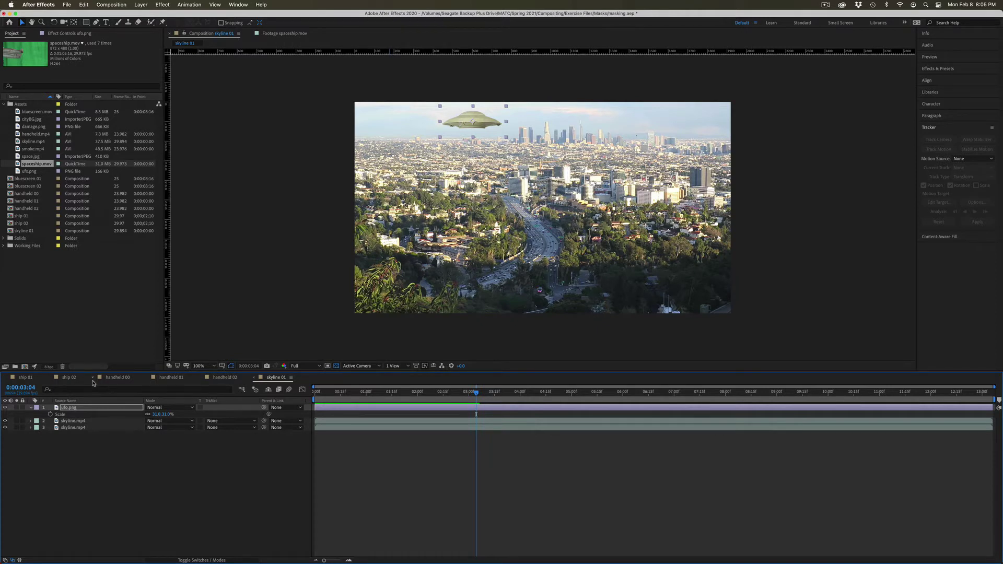
pyautogui.click(27, 378)
pyautogui.click(70, 378)
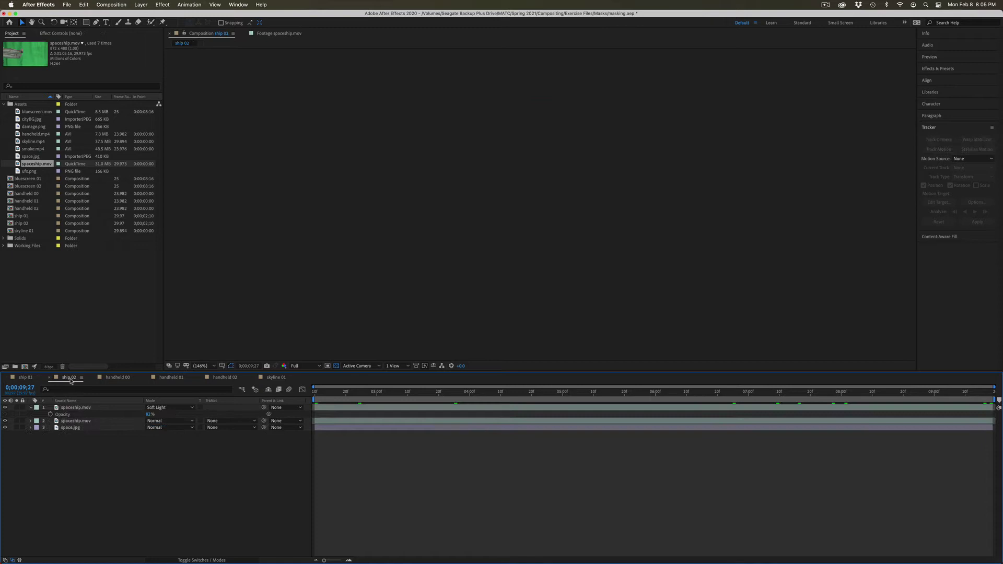
pyautogui.click(340, 397)
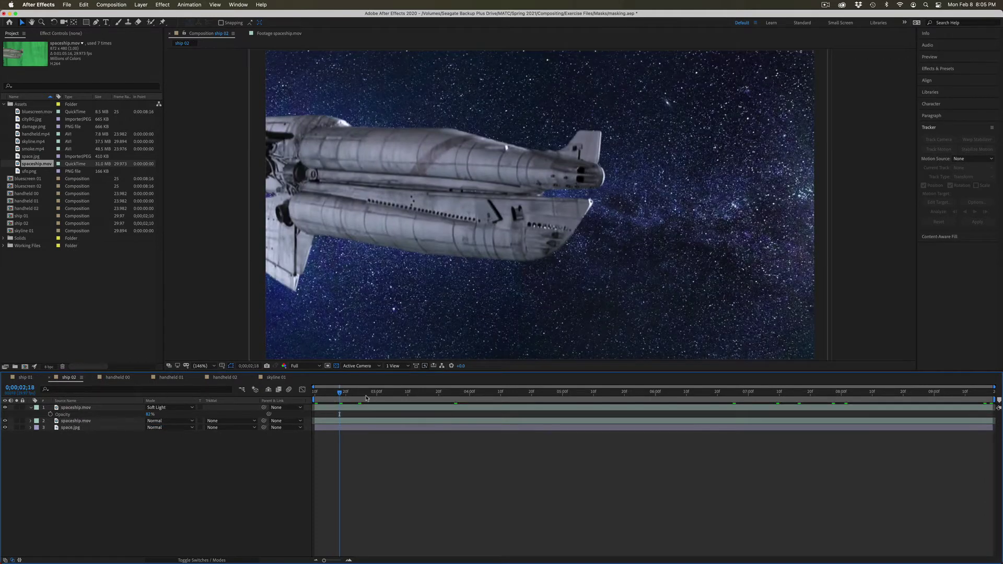
pyautogui.moveTo(364, 397); pyautogui.dragTo(652, 415)
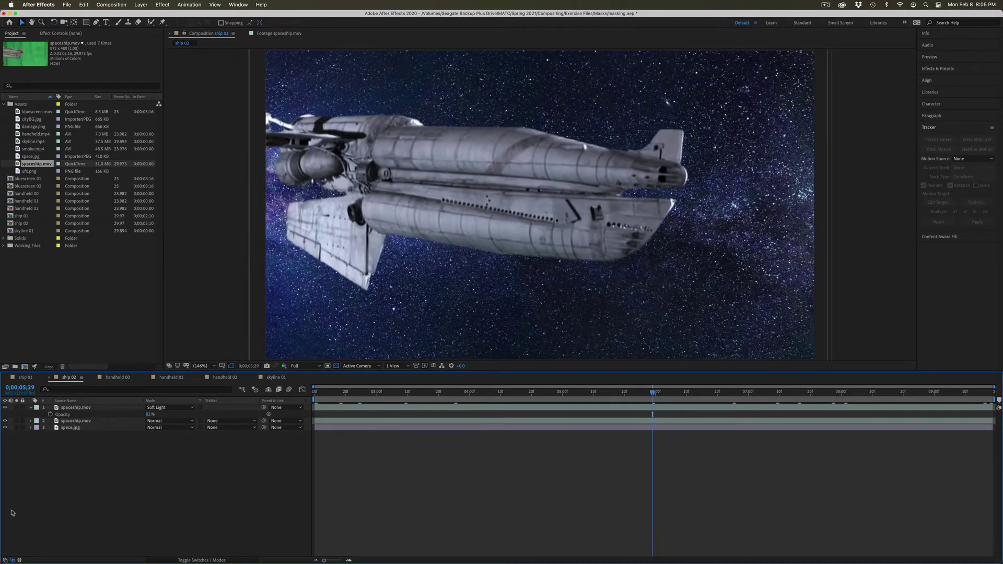
# Delete the small mask around the dark hull markings from the upper spaceship.mov layer in ship 02
pyautogui.click(76, 408)
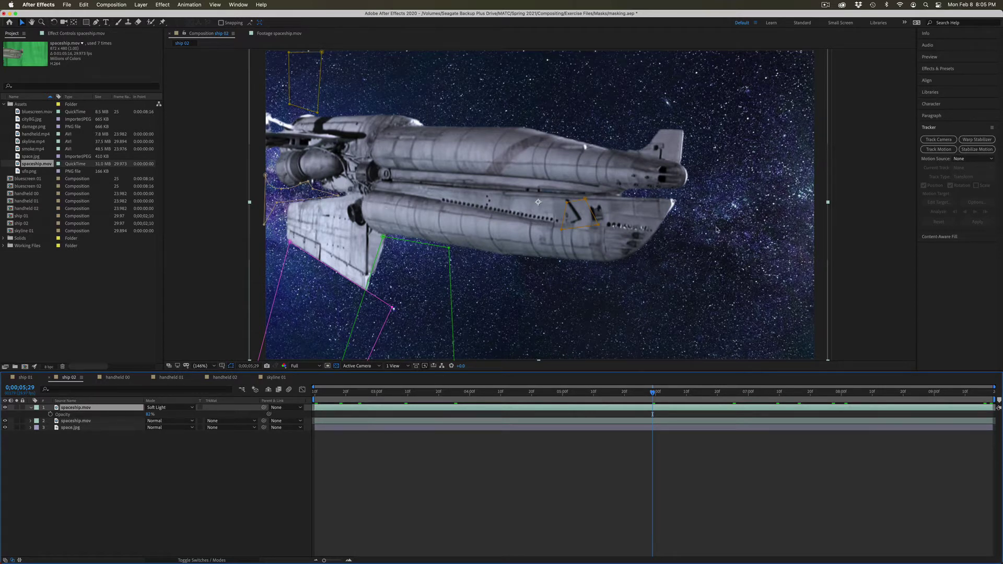
pyautogui.click(585, 199)
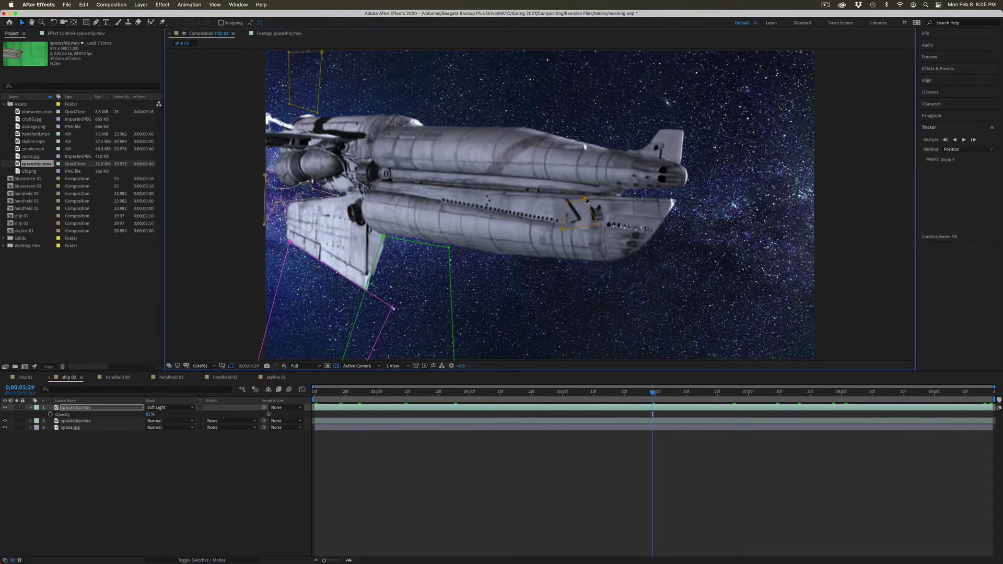
pyautogui.moveTo(587, 200); pyautogui.dragTo(575, 201)
pyautogui.press('Delete')
# Toggle the visibility of the upper Soft Light spaceship.mov layer to compare the ship with and without it
pyautogui.click(73, 410)
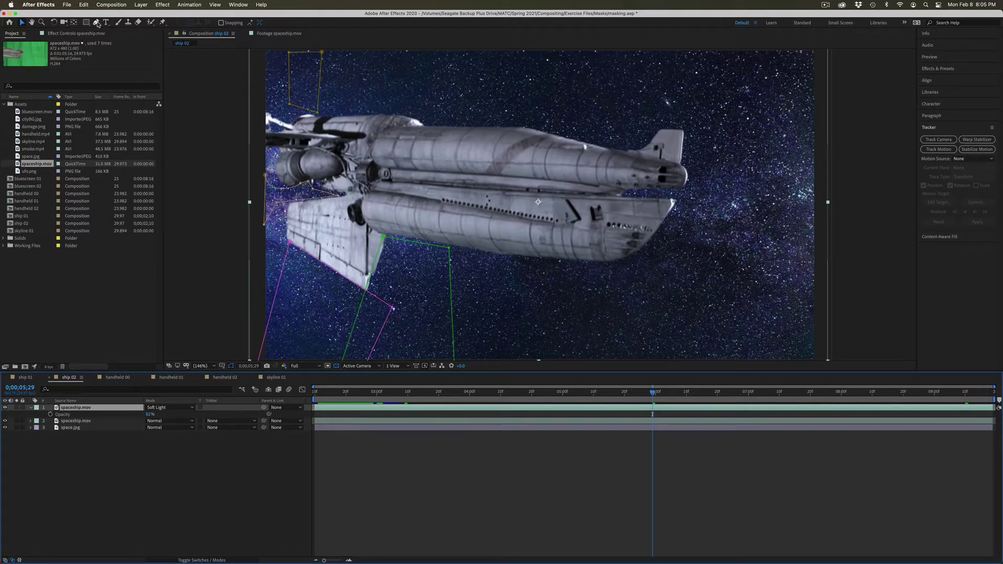
pyautogui.click(96, 22)
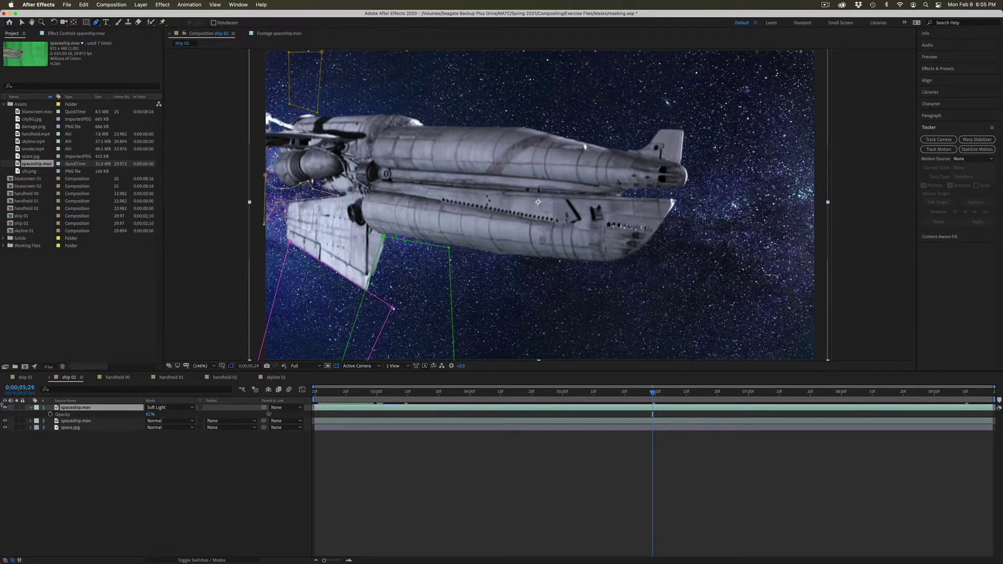
pyautogui.click(5, 408)
pyautogui.click(4, 408)
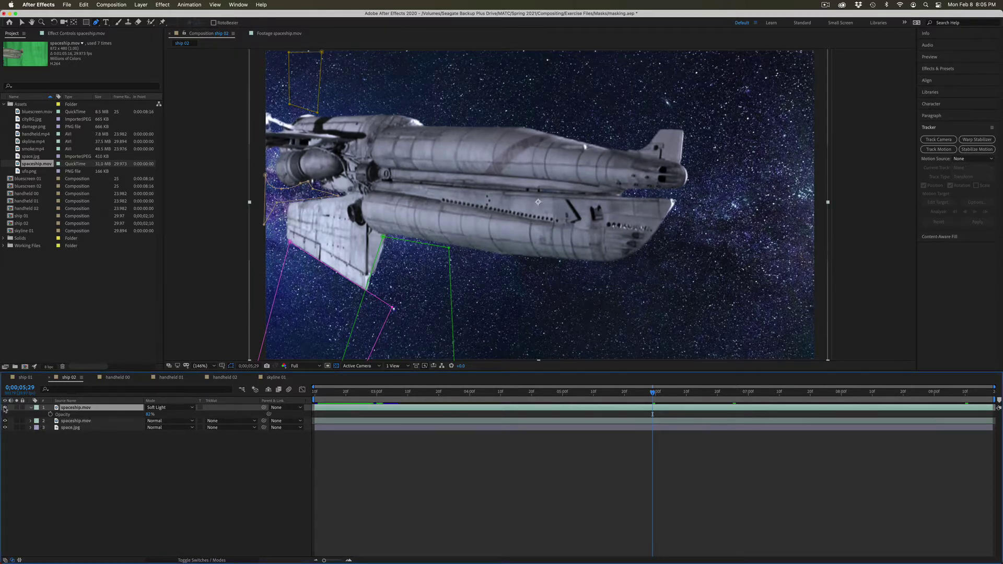
pyautogui.click(4, 407)
pyautogui.click(5, 407)
pyautogui.click(5, 407)
pyautogui.click(4, 408)
pyautogui.click(4, 407)
pyautogui.click(5, 408)
# Pre-compose both spaceship.mov layers into a composition named "complete ship", moving all attributes into it
pyautogui.click(103, 421)
pyautogui.rightClick(103, 421)
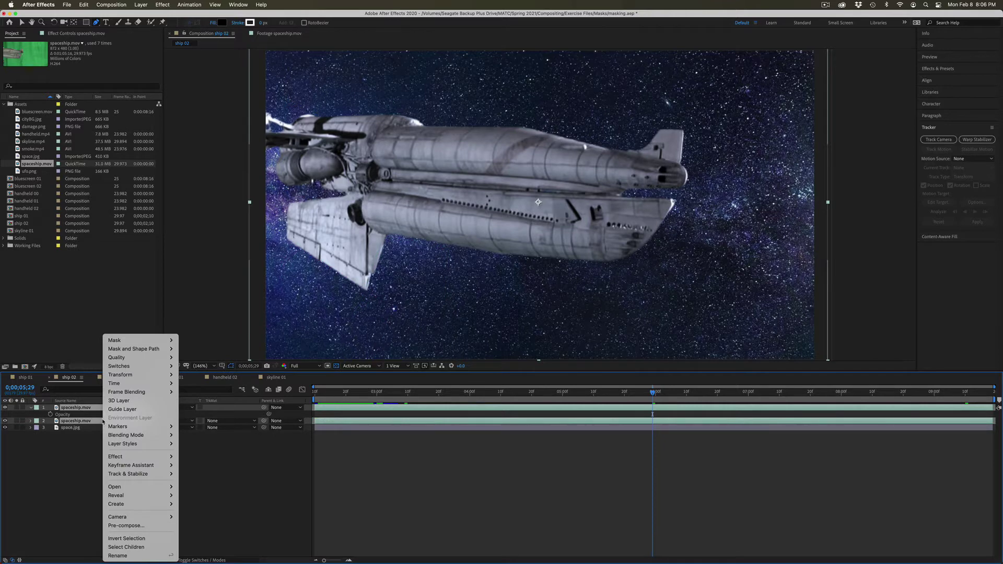
pyautogui.click(122, 526)
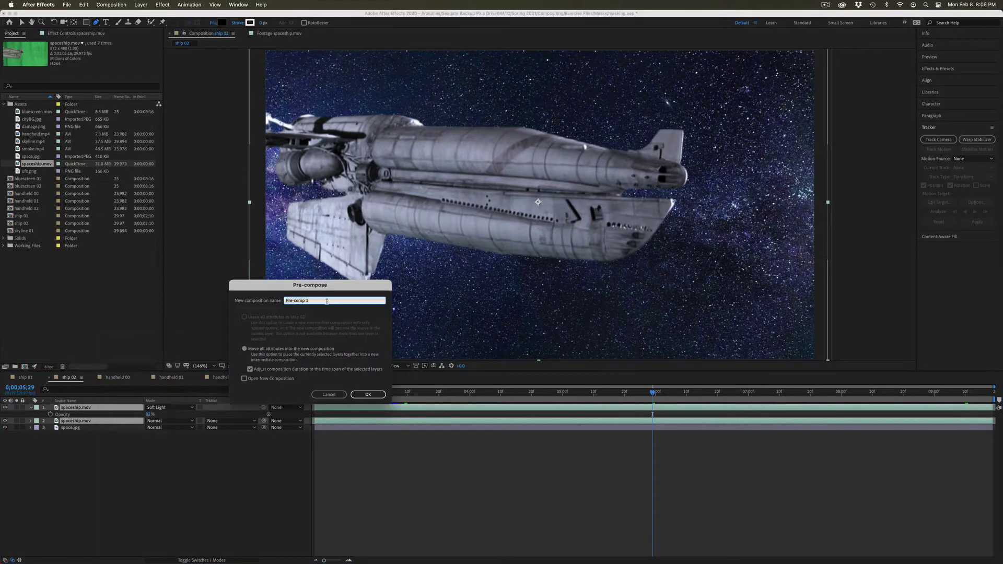
pyautogui.write('com')
pyautogui.click(370, 395)
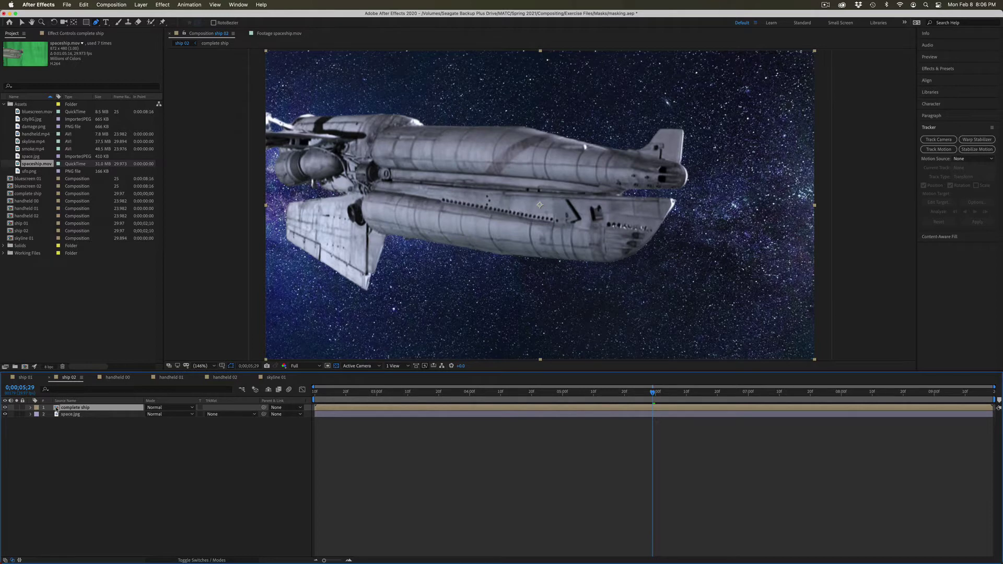
# Scrub through ship 02, then inspect the nested complete ship composition and the masks on its upper spaceship.mov layer
pyautogui.moveTo(608, 393); pyautogui.dragTo(976, 416)
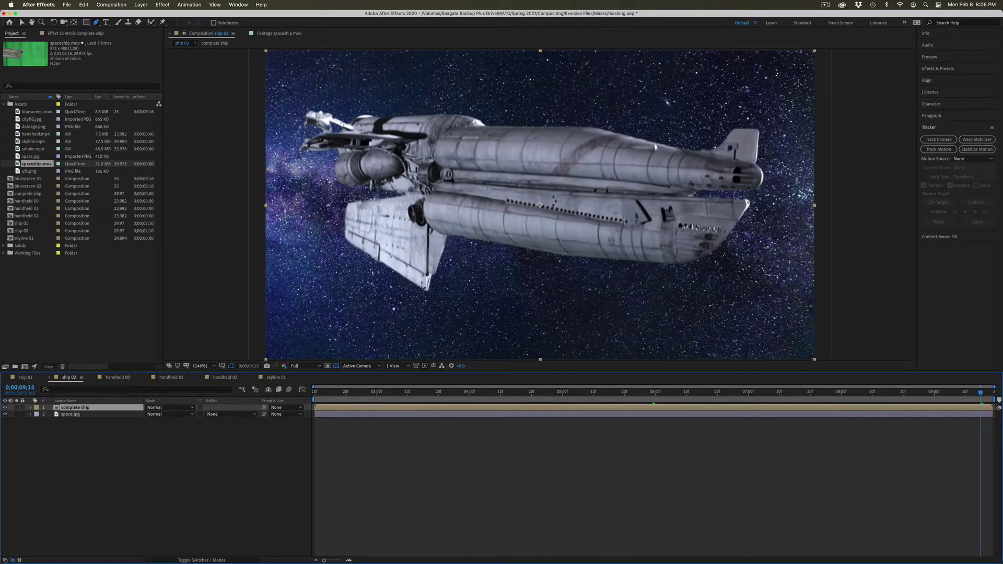
pyautogui.doubleClick(56, 412)
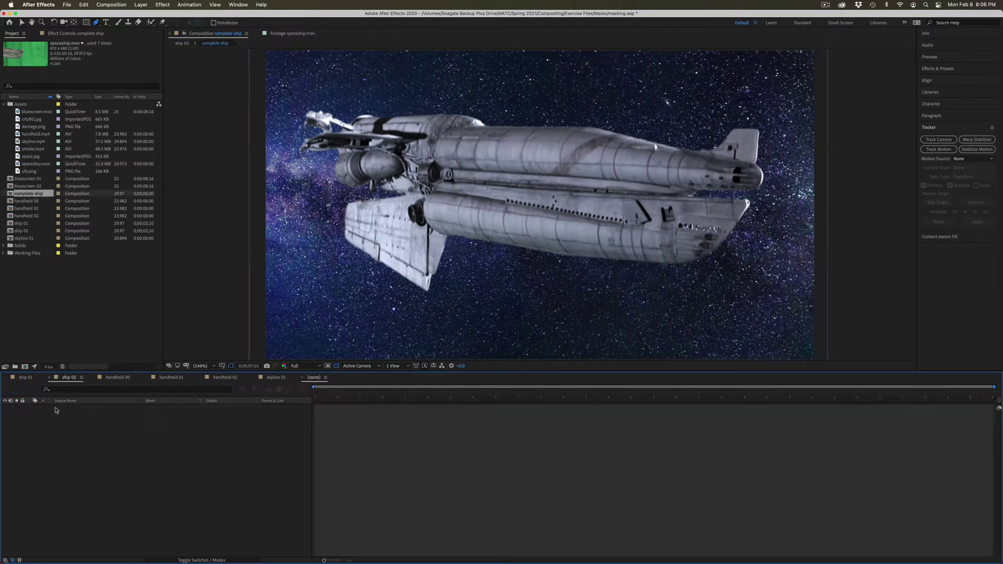
pyautogui.moveTo(406, 393); pyautogui.dragTo(507, 393)
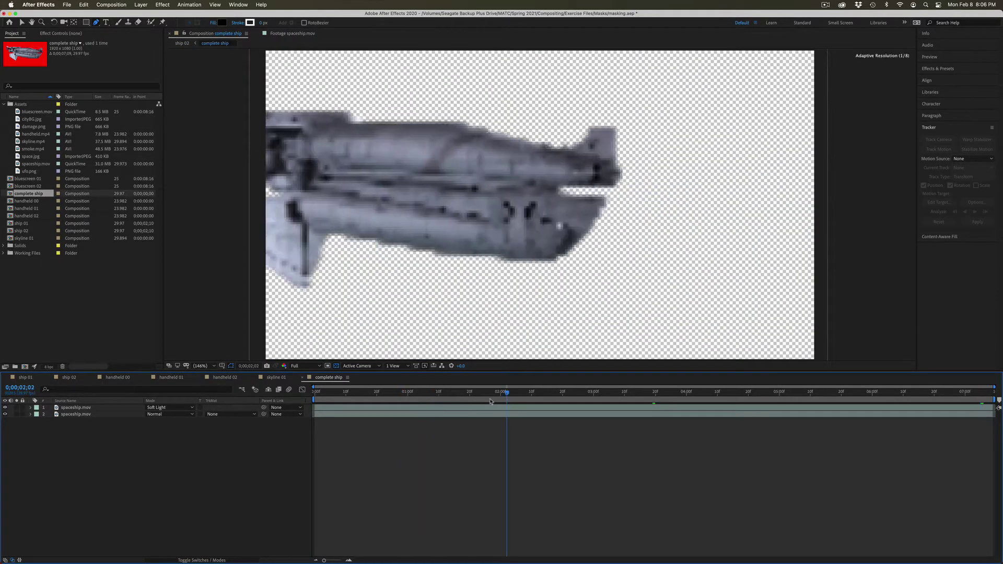
pyautogui.click(80, 408)
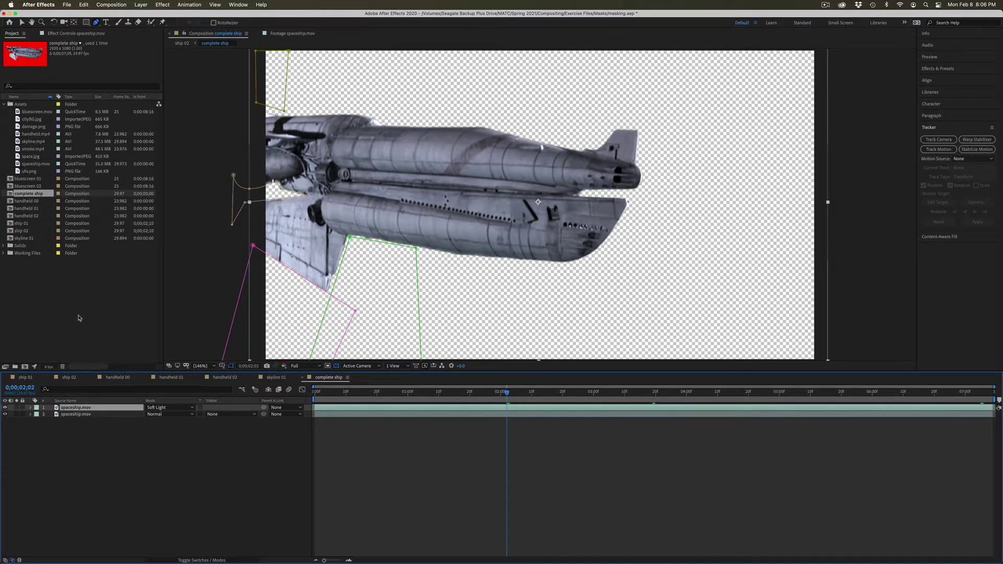
# In ship 02 at 0;00;09;18, draw a closed four-point mask around the ship's upper tail fin on the complete ship layer
pyautogui.click(25, 377)
pyautogui.click(70, 377)
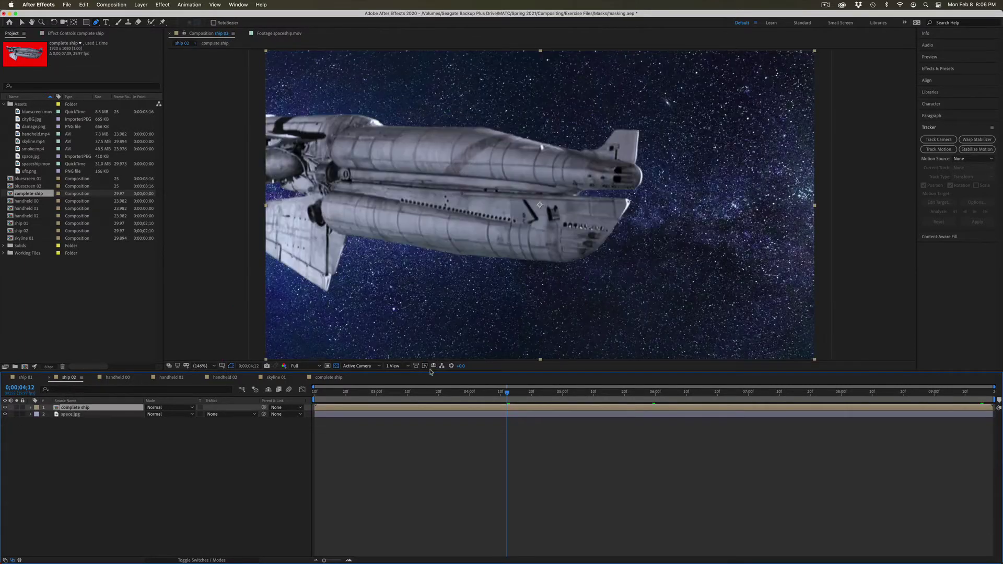
pyautogui.moveTo(380, 392); pyautogui.dragTo(334, 392)
pyautogui.moveTo(450, 389); pyautogui.dragTo(782, 392)
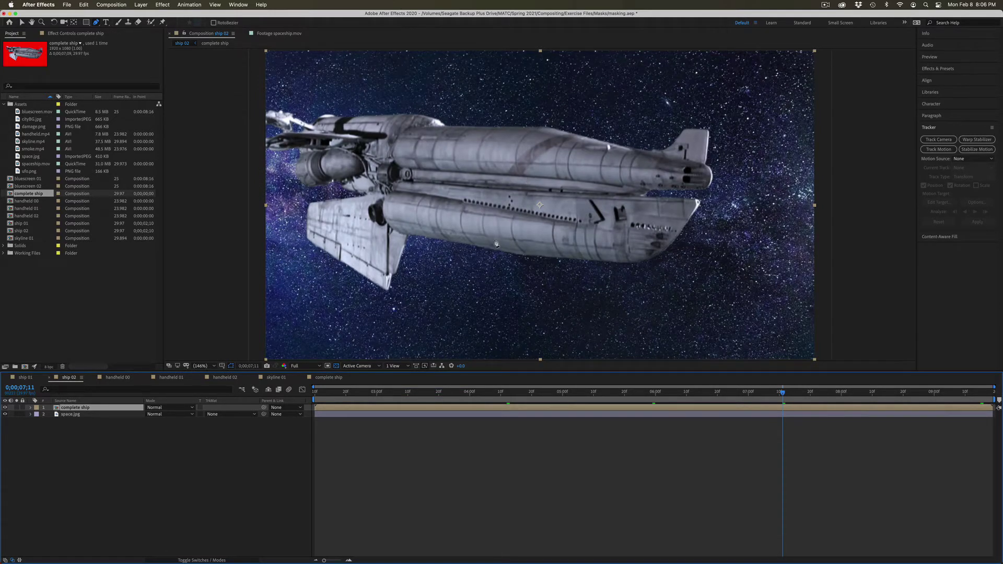
pyautogui.moveTo(781, 392); pyautogui.dragTo(990, 391)
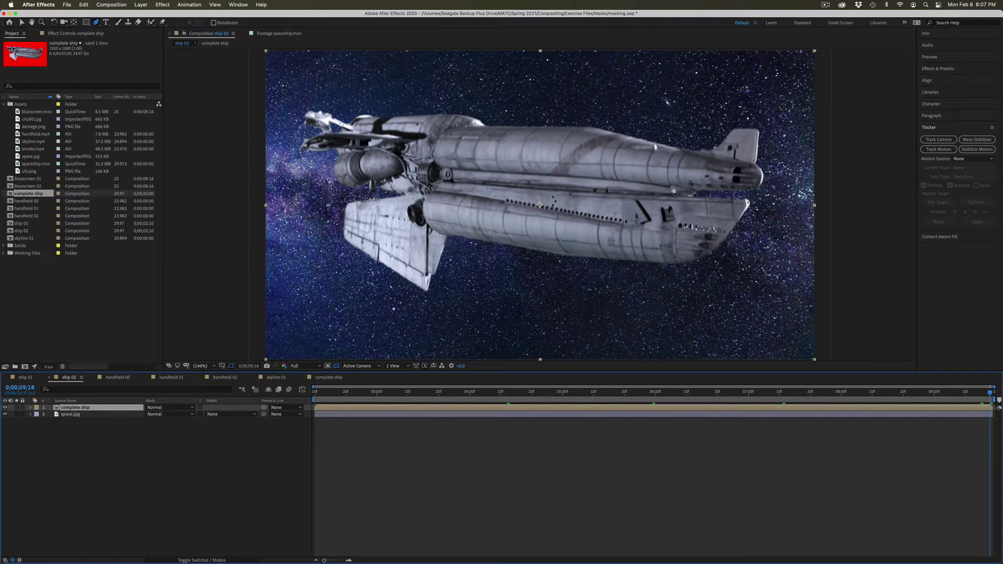
pyautogui.click(696, 148)
pyautogui.click(764, 168)
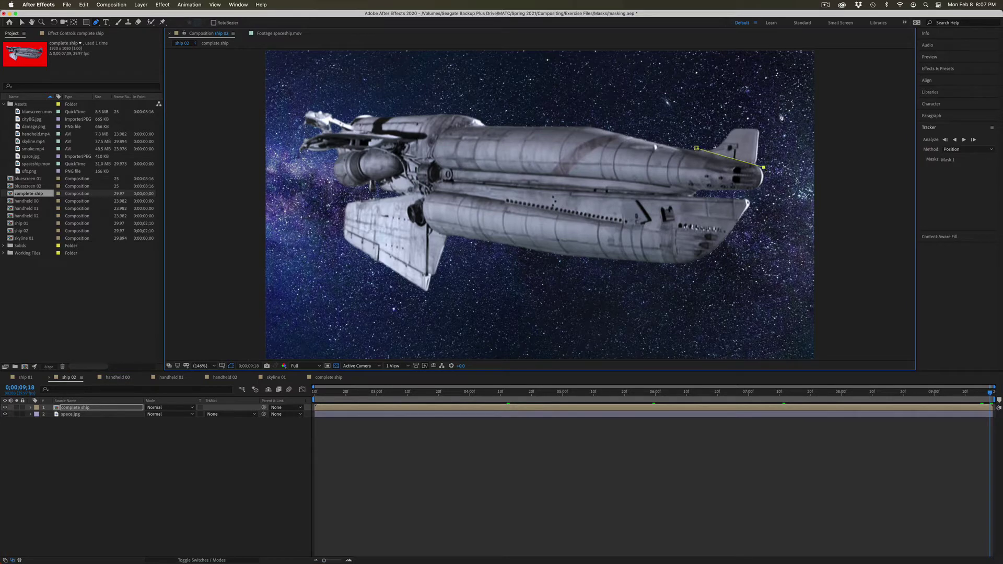
pyautogui.click(779, 114)
pyautogui.click(715, 117)
pyautogui.click(696, 148)
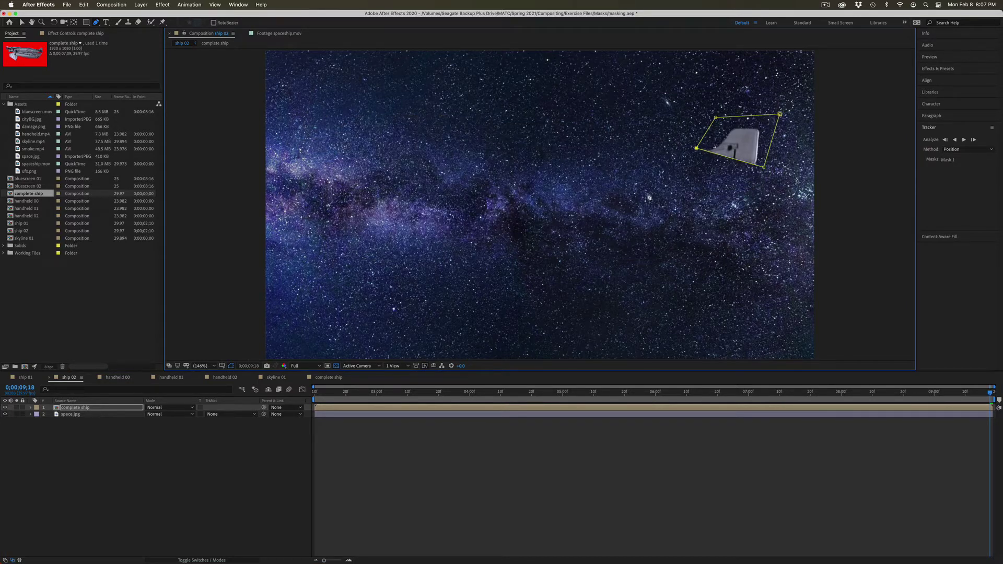
# Set the mode of Mask 1 on the complete ship layer to Subtract, briefly switching it to None for comparison
pyautogui.press('m')
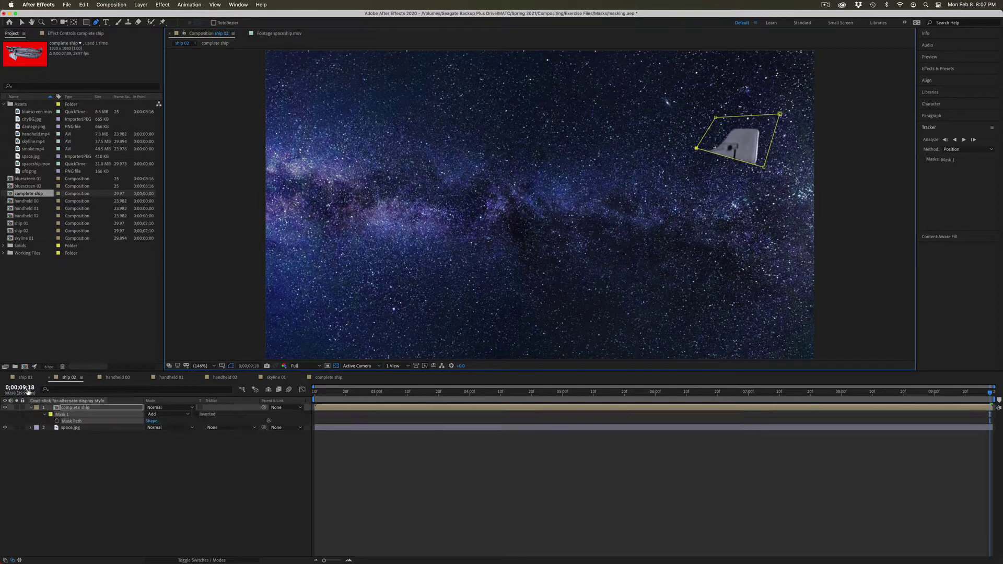
pyautogui.click(165, 419)
pyautogui.click(166, 439)
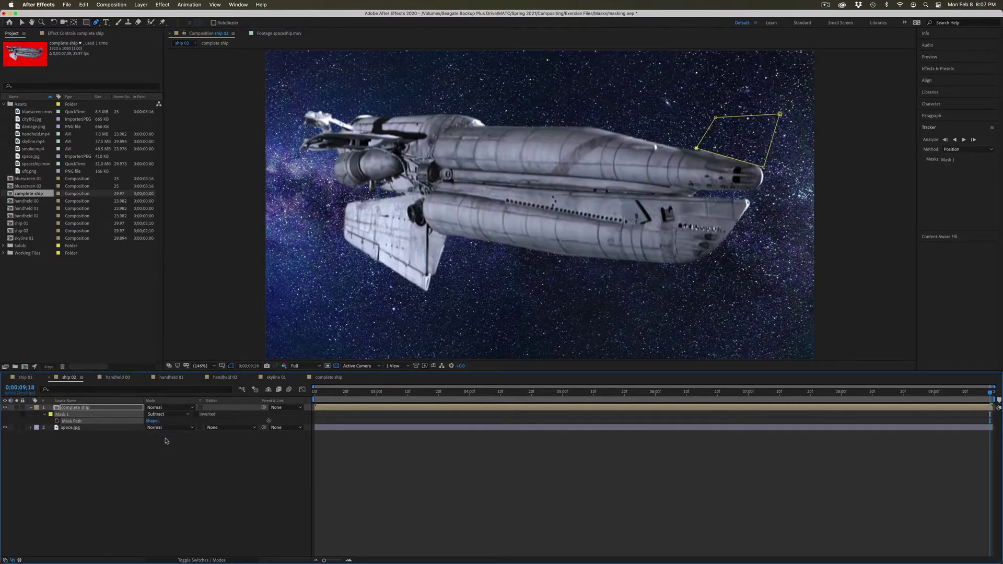
pyautogui.click(165, 414)
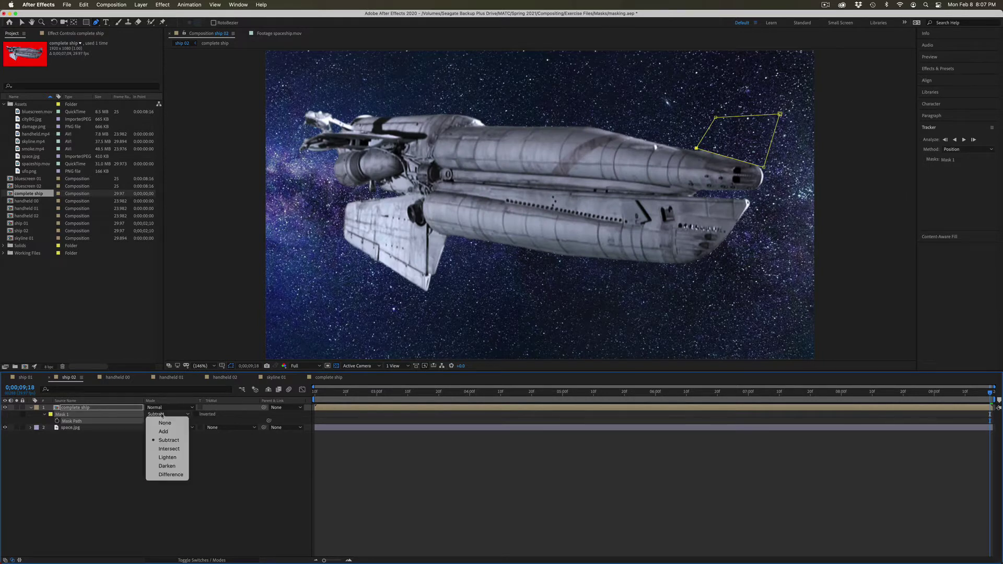
pyautogui.click(165, 424)
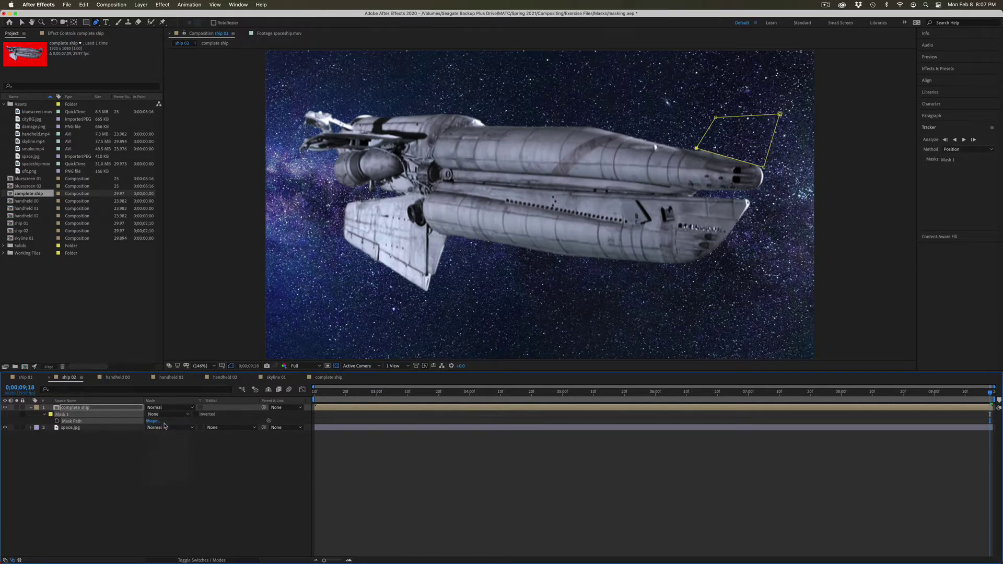
pyautogui.click(165, 413)
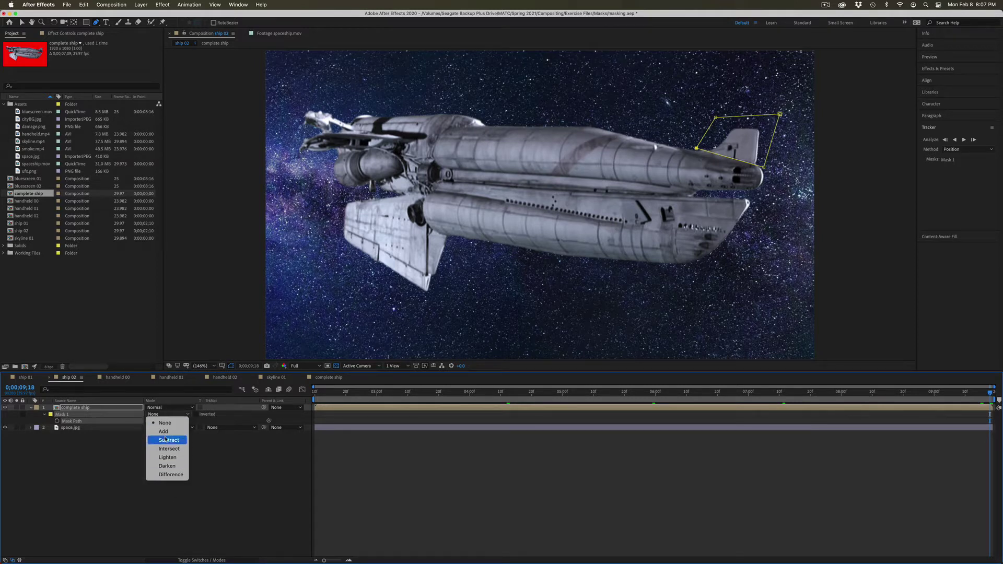
pyautogui.click(169, 440)
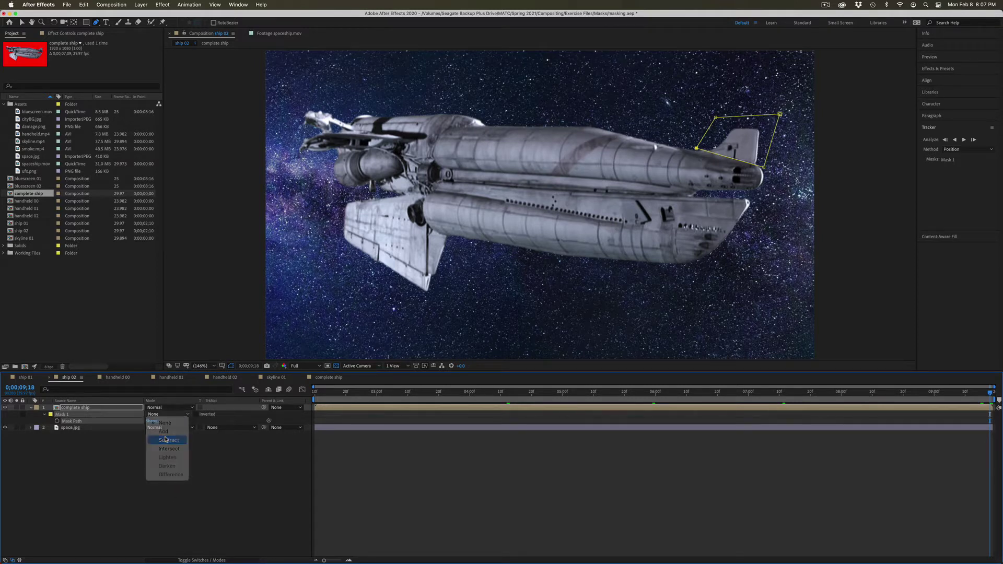
# Call up Track Mask for Mask 1 and adjust the mask's two lower points along the hull beneath the fin
pyautogui.rightClick(58, 421)
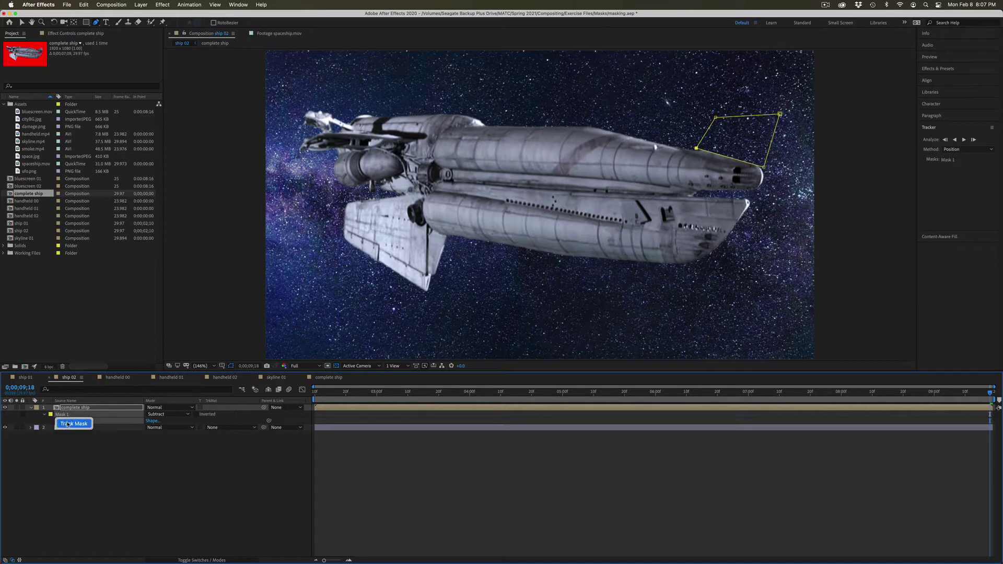
pyautogui.click(67, 424)
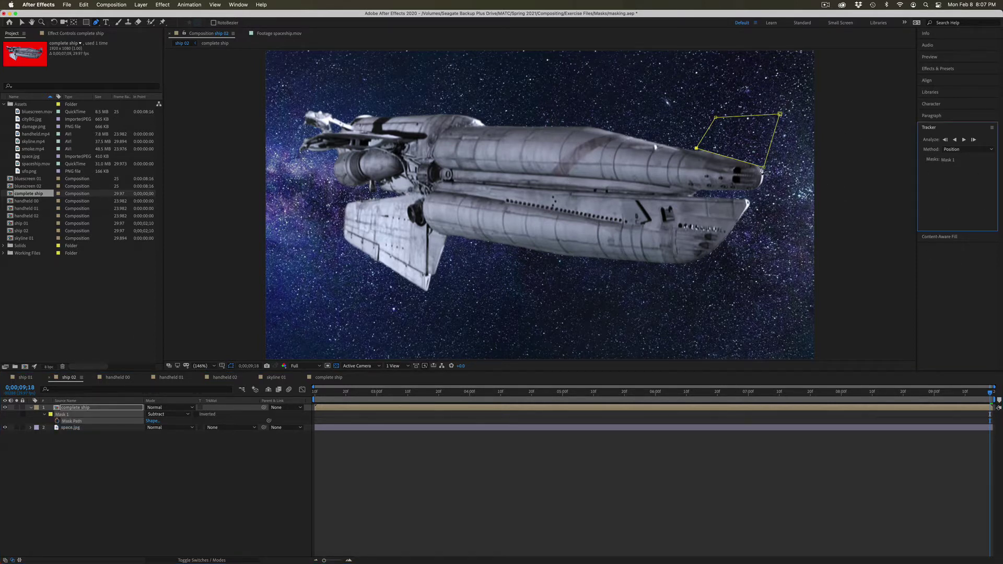
pyautogui.moveTo(764, 167); pyautogui.dragTo(761, 161)
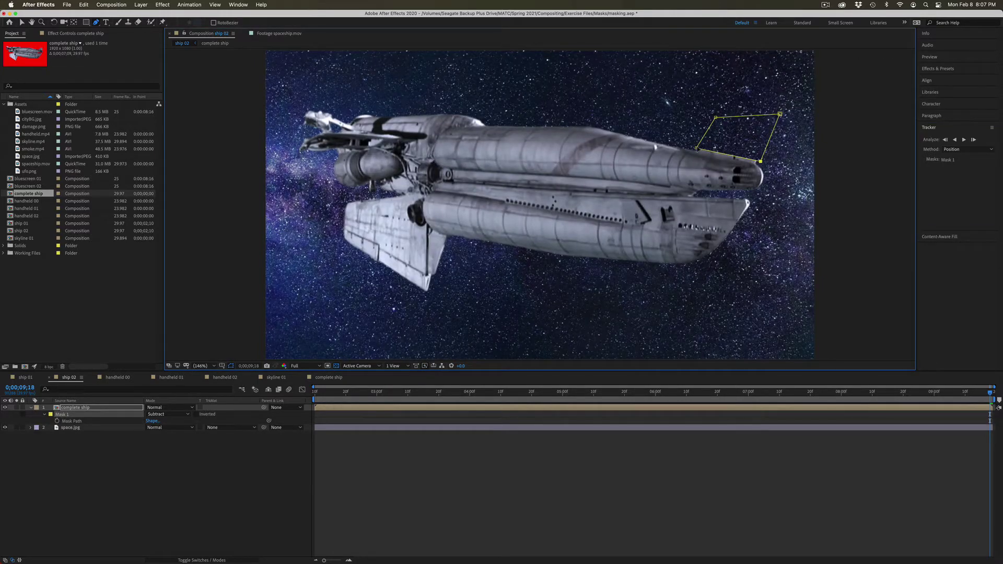
pyautogui.moveTo(697, 148); pyautogui.dragTo(695, 149)
# Track Mask 1 backward from 0;00;09;18 using the Position method
pyautogui.click(946, 140)
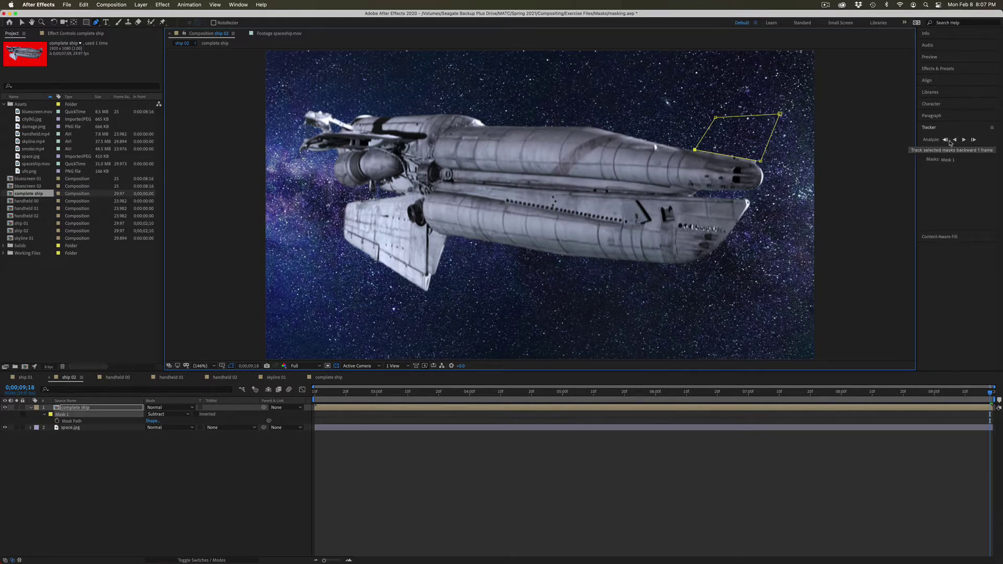
pyautogui.click(954, 140)
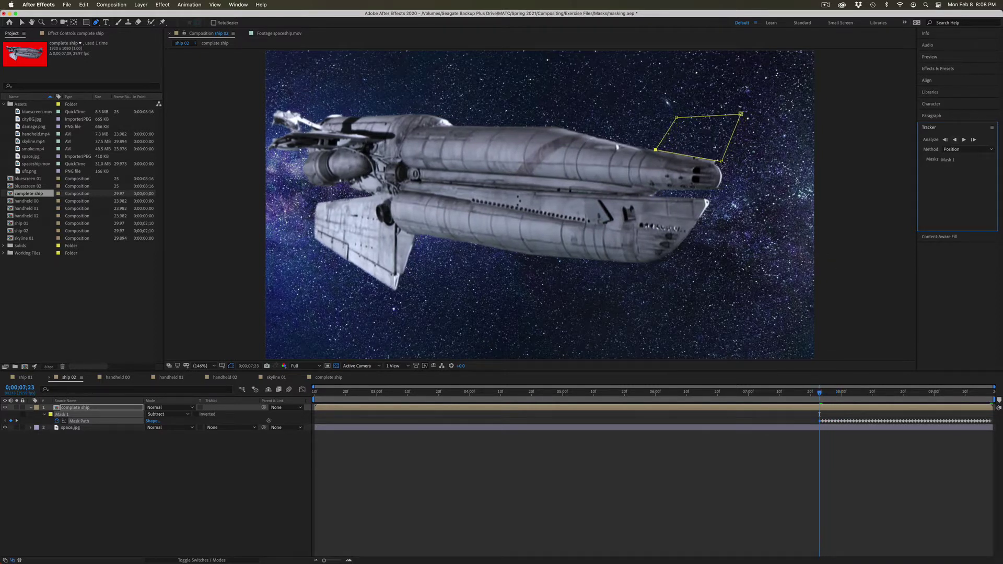
pyautogui.click(954, 139)
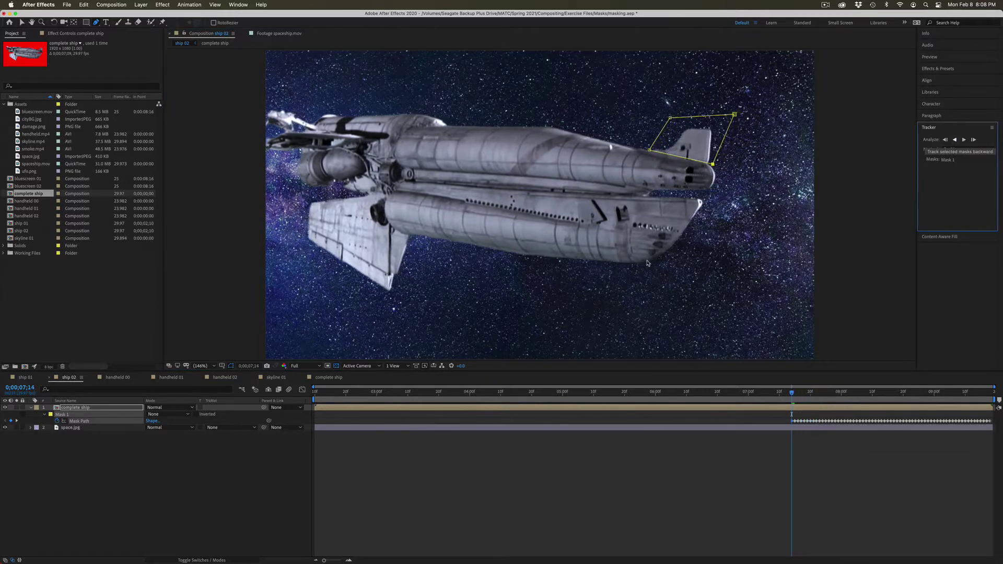
# Scrub and play through ship 02 to check how the tracked mask hides the tail fin in tracked and untracked frames
pyautogui.click(798, 396)
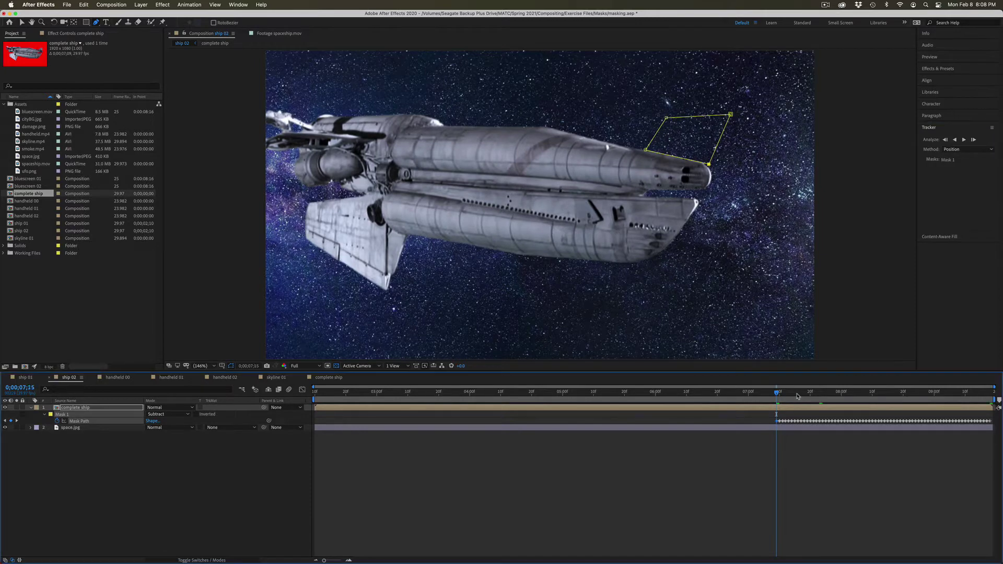
pyautogui.press('space')
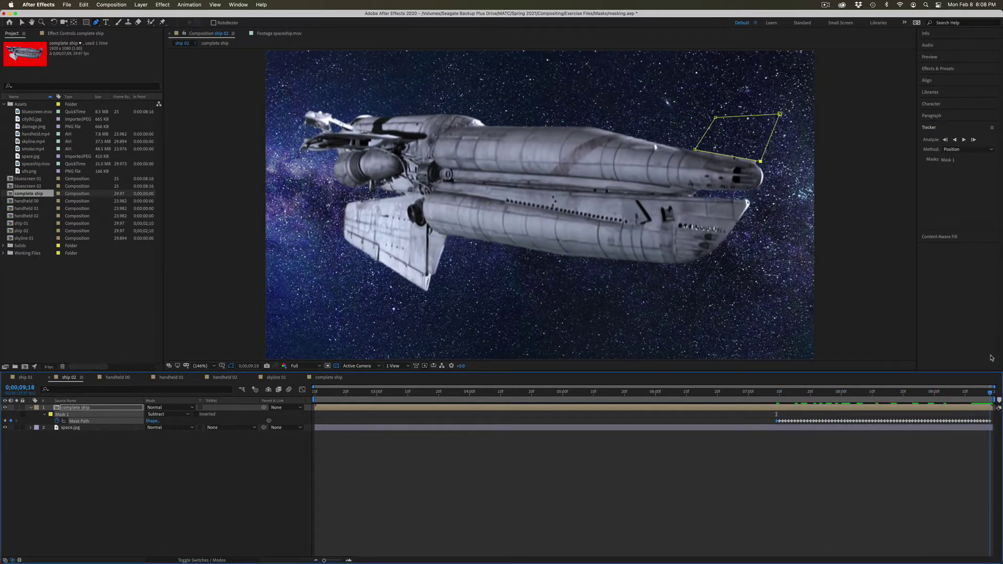
pyautogui.click(893, 393)
pyautogui.click(870, 478)
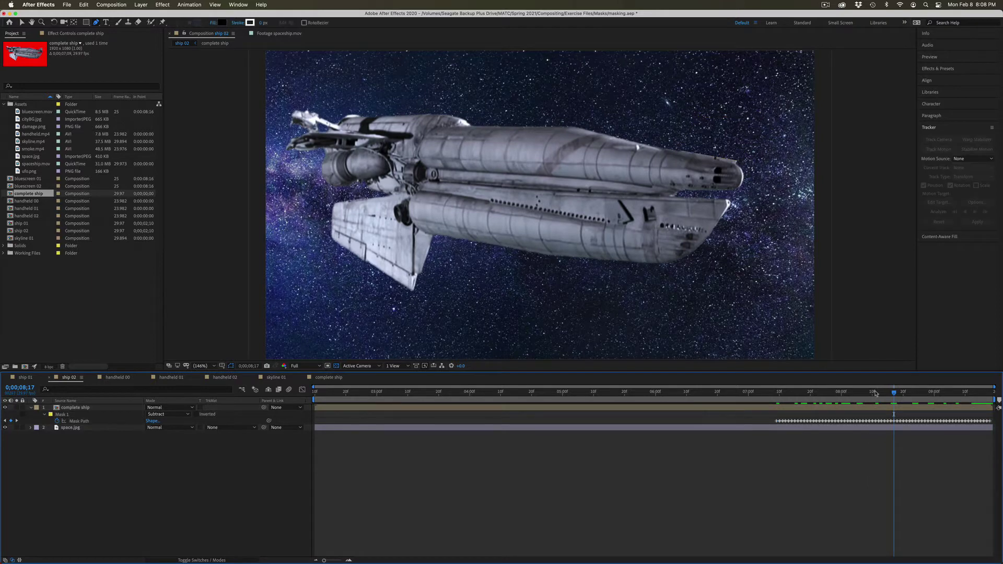
pyautogui.moveTo(876, 393); pyautogui.dragTo(463, 393)
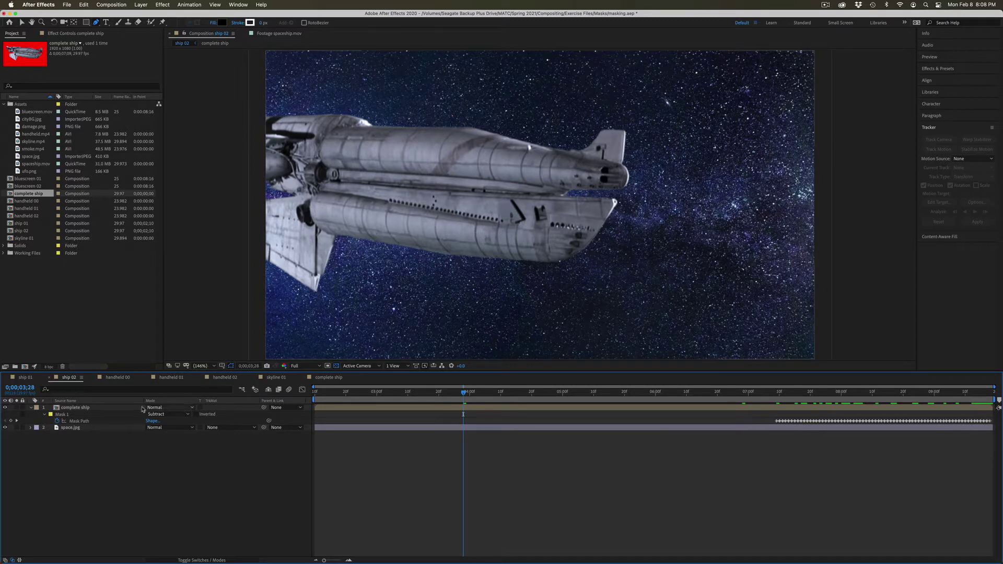
# Delete Mask 1 from the complete ship layer and move the current time to 0;00;06;01
pyautogui.click(79, 415)
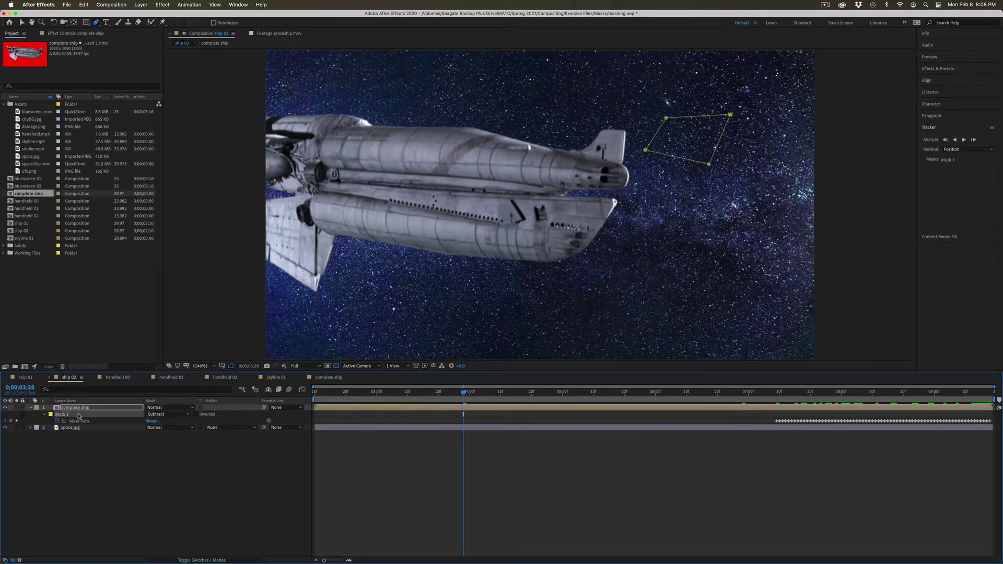
pyautogui.press('Delete')
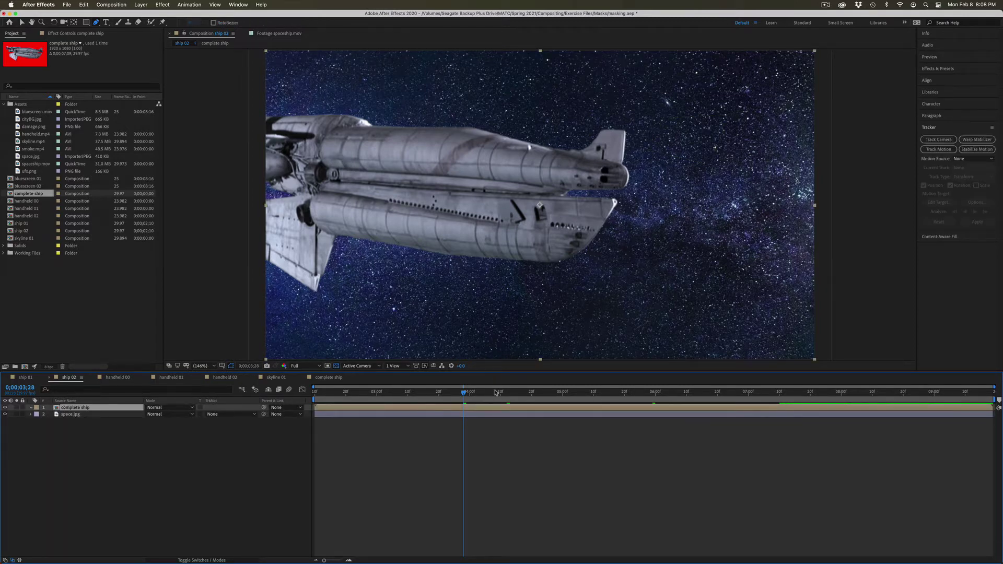
pyautogui.moveTo(496, 393); pyautogui.dragTo(661, 354)
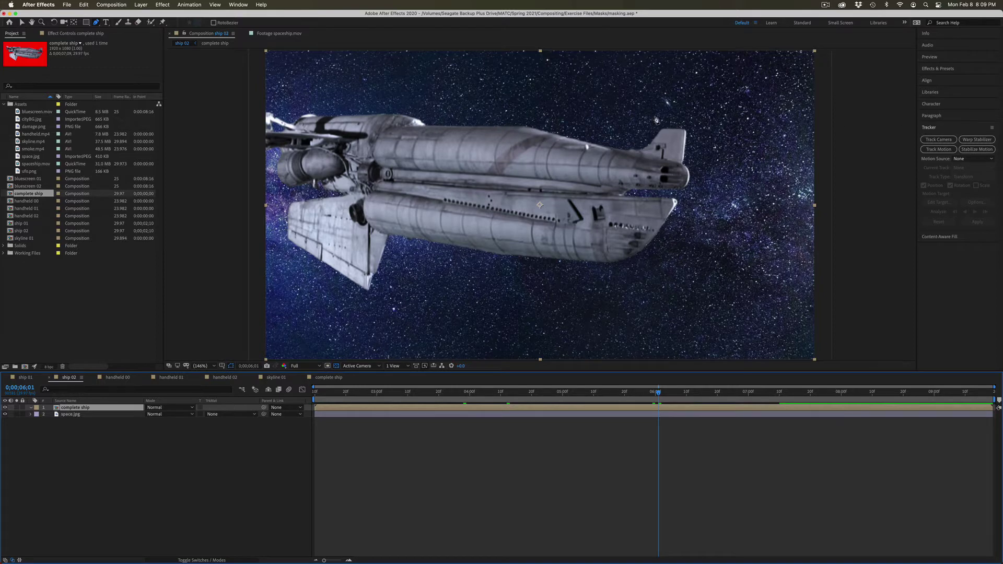
pyautogui.click(238, 4)
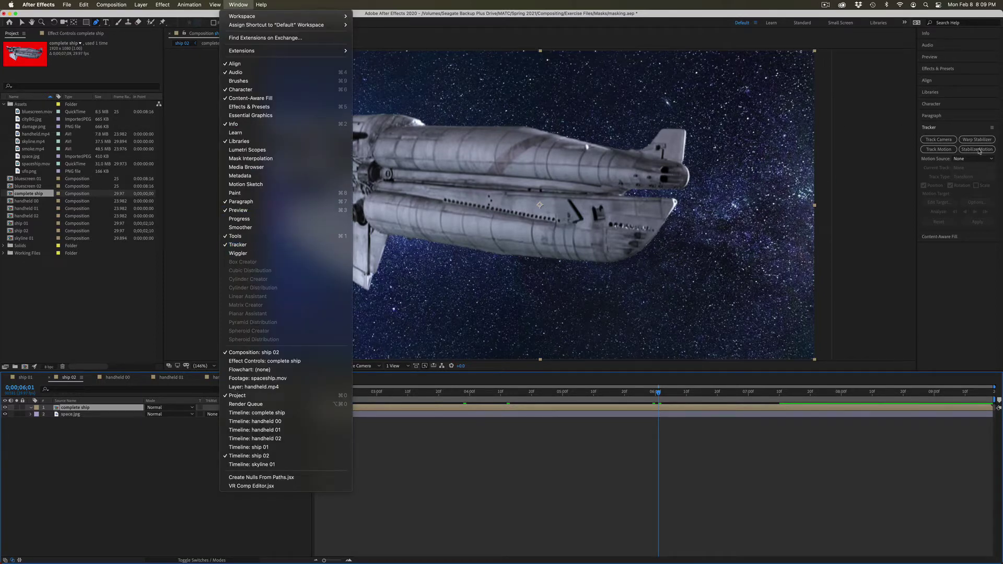
pyautogui.click(947, 276)
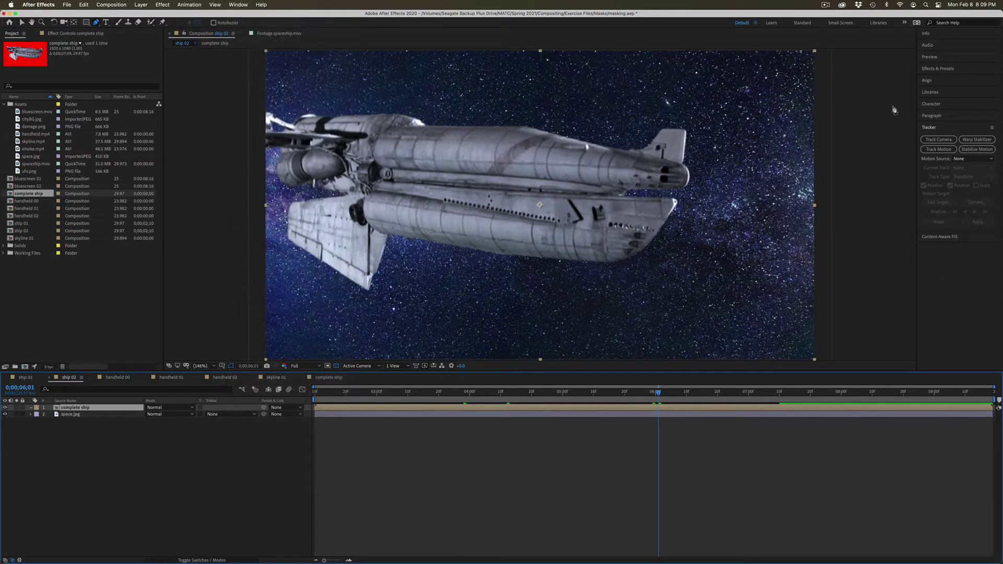
pyautogui.click(937, 117)
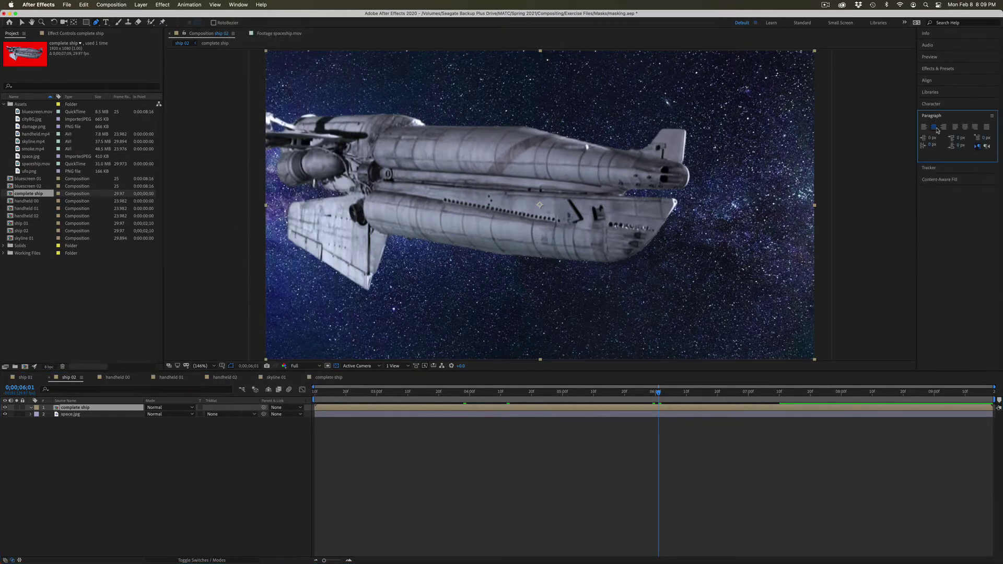
pyautogui.click(938, 169)
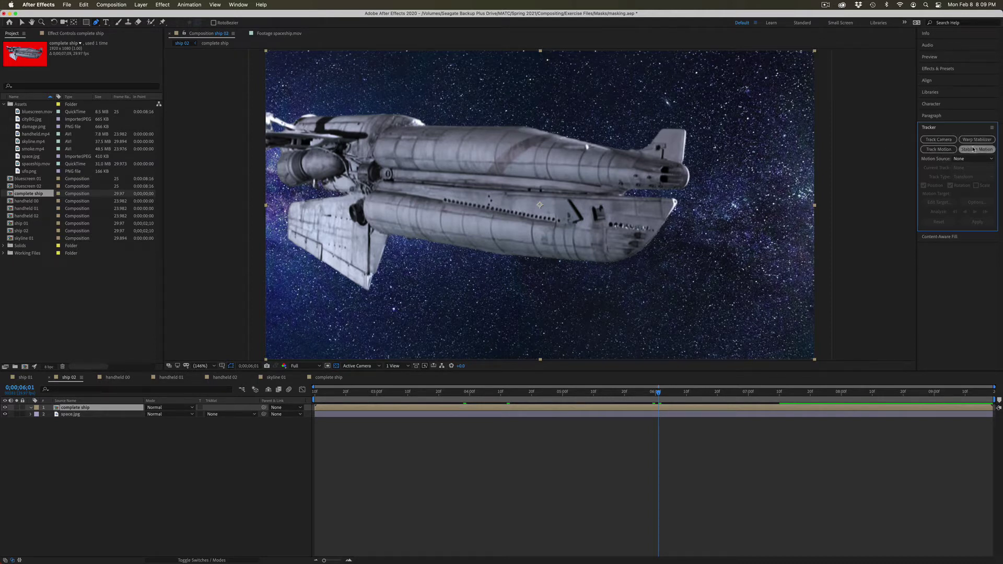
# Start Track Motion on the complete ship layer, enlarge Track Point 1's feature and search regions, and place it over the dark V-shaped hull marking
pyautogui.click(939, 149)
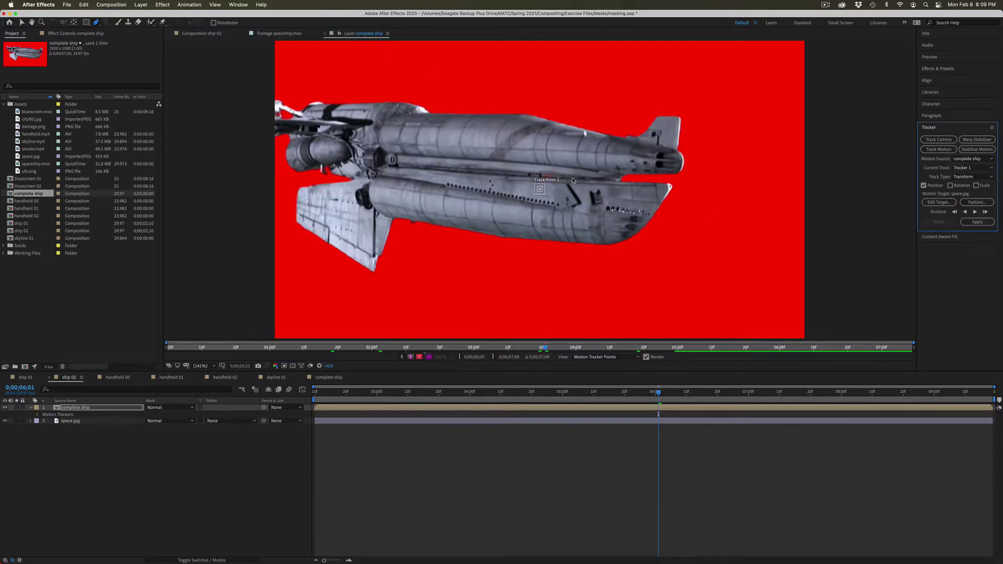
pyautogui.click(546, 196)
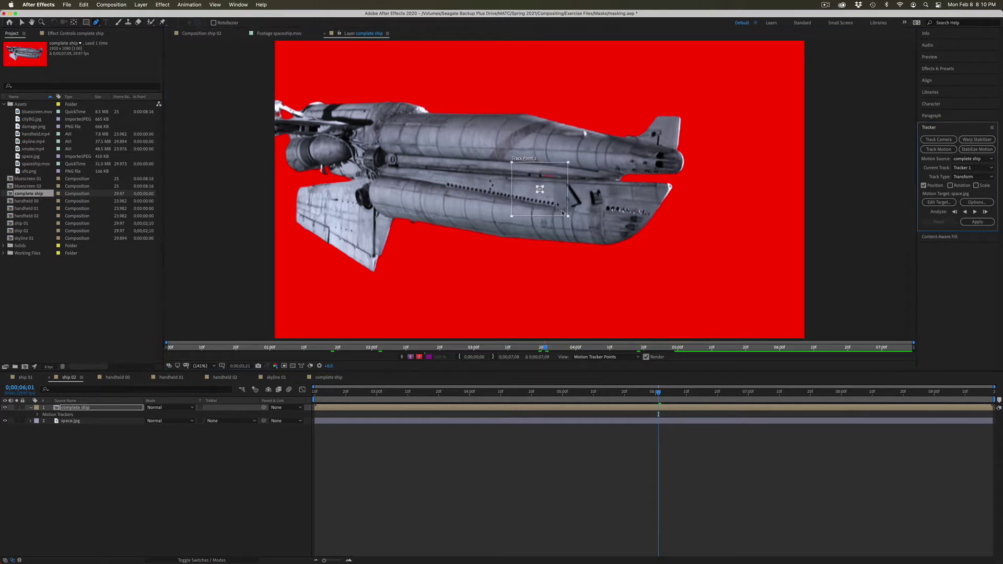
pyautogui.moveTo(544, 195); pyautogui.dragTo(551, 201)
pyautogui.moveTo(569, 219); pyautogui.dragTo(572, 221)
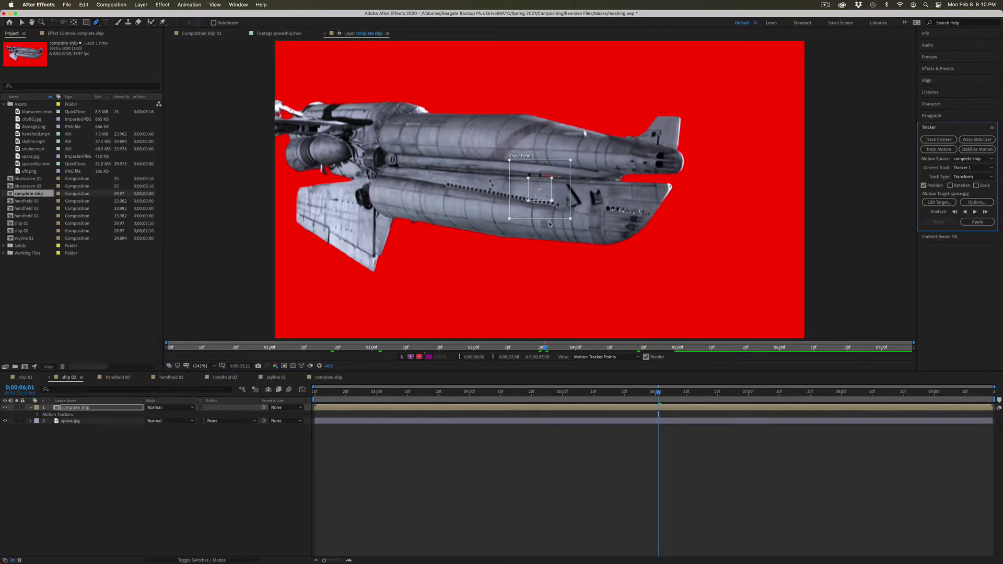
pyautogui.moveTo(558, 183); pyautogui.dragTo(586, 178)
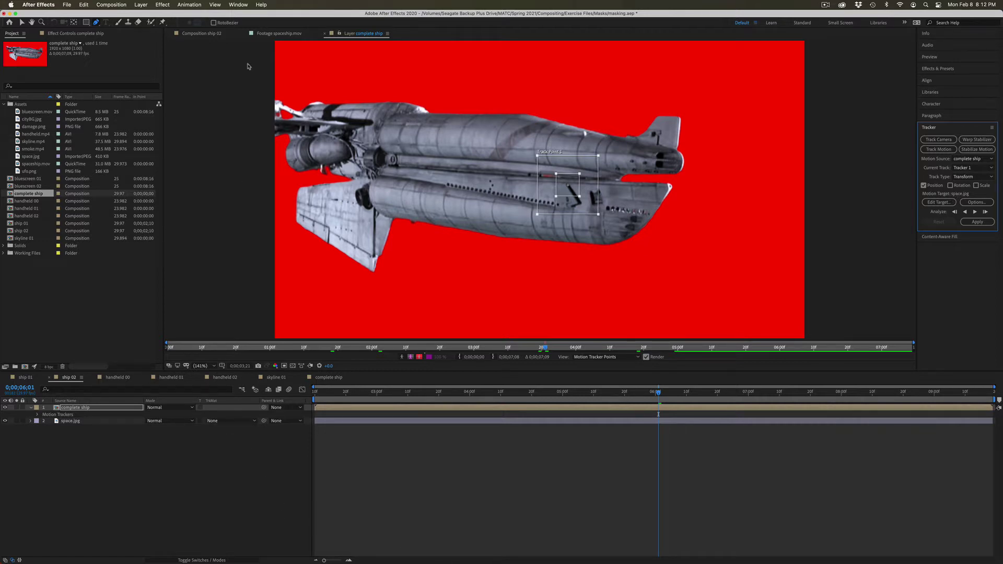
# Add damage.png to ship 02 above the complete ship layer and scale it to 14%
pyautogui.click(202, 36)
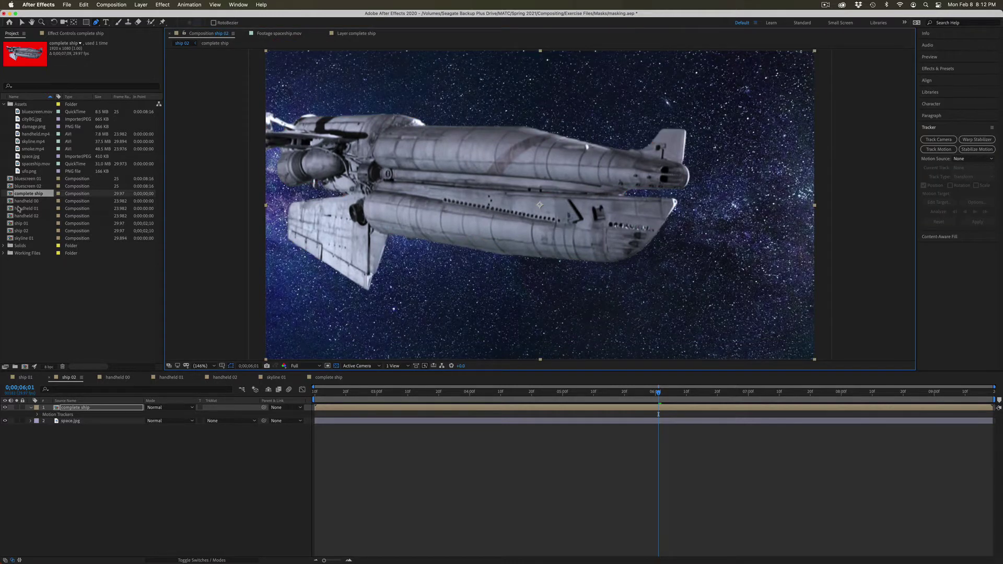
pyautogui.click(24, 128)
pyautogui.moveTo(24, 128); pyautogui.dragTo(504, 195)
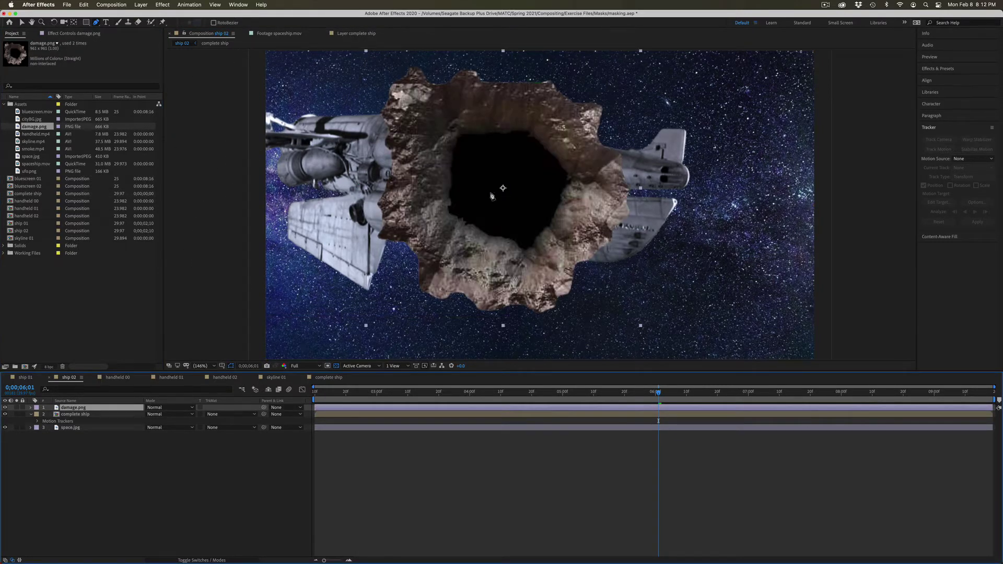
pyautogui.press('s')
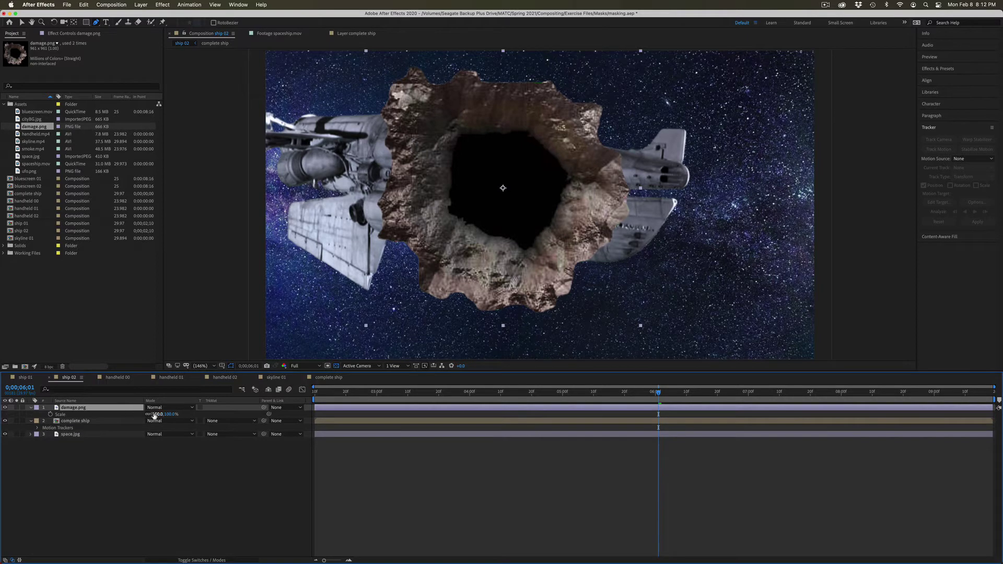
pyautogui.moveTo(163, 414); pyautogui.dragTo(120, 413)
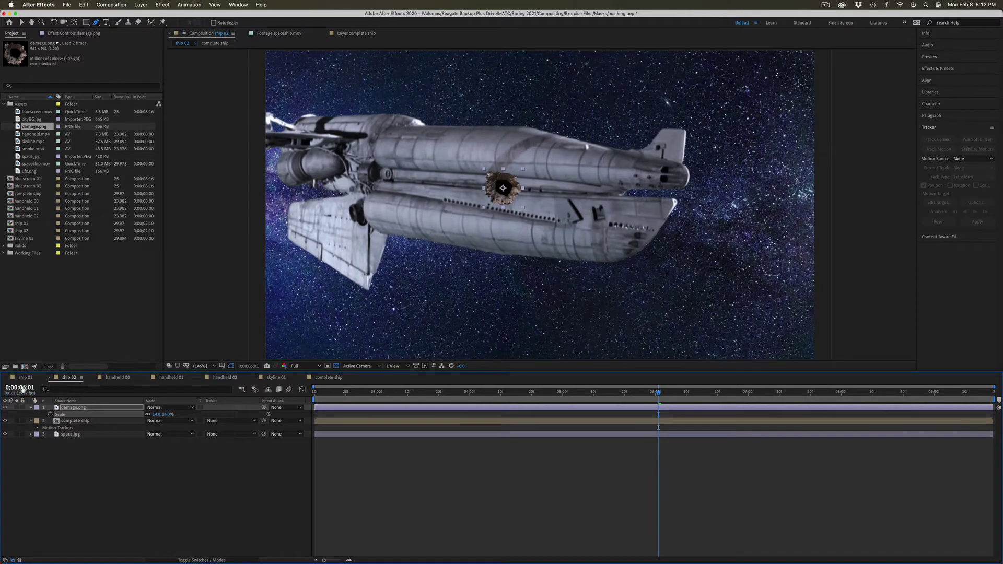
# Examine the finished damage, flame and smoke placement in ship 01 around 0;00;06;09, then return to ship 02 and select the damage.png layer
pyautogui.click(25, 377)
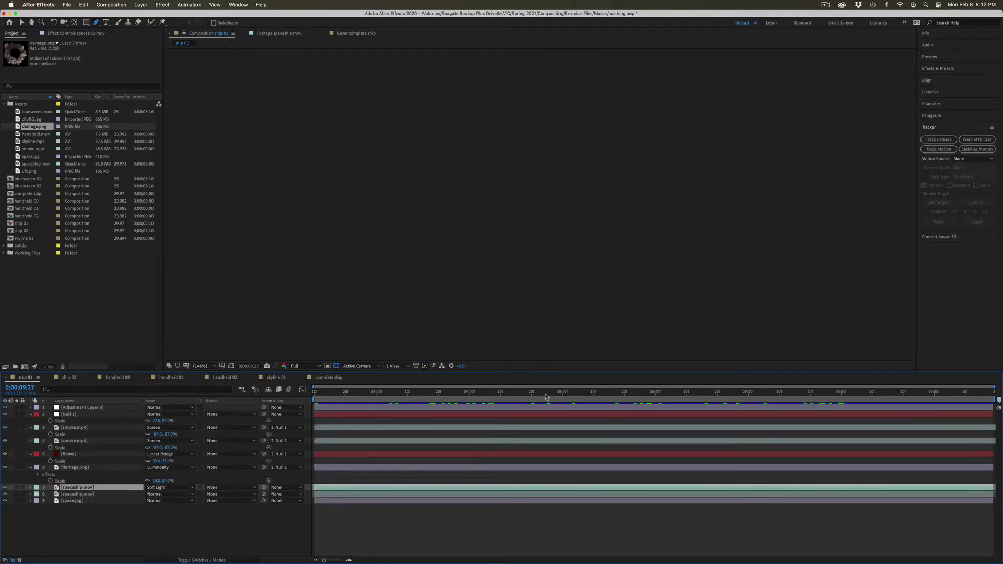
pyautogui.moveTo(544, 397); pyautogui.dragTo(684, 392)
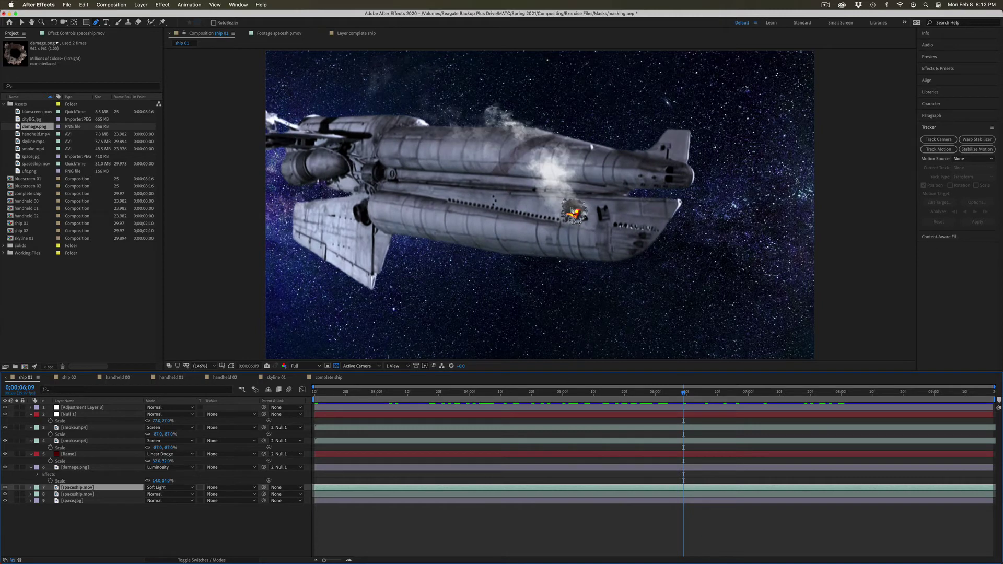
pyautogui.click(66, 378)
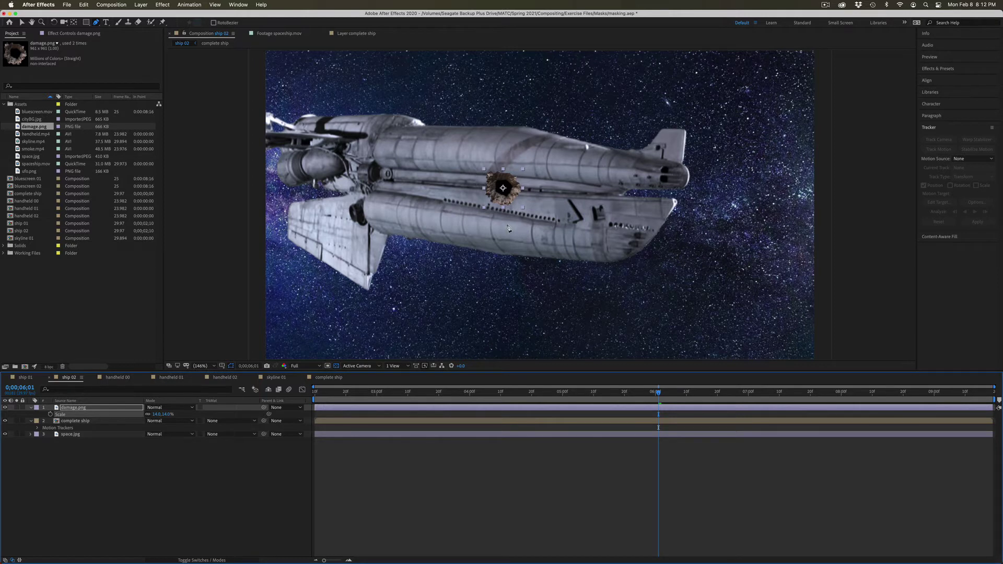
pyautogui.click(89, 411)
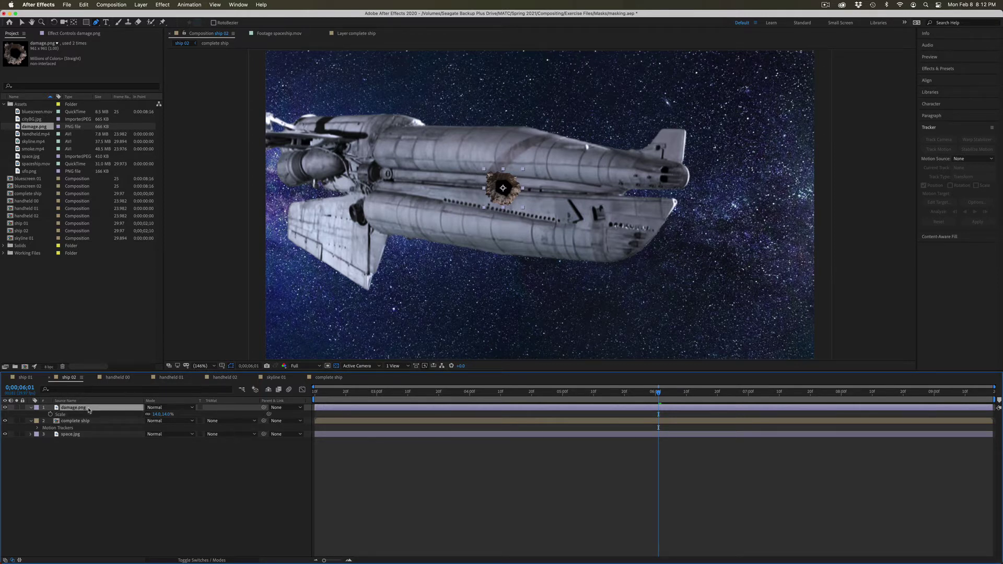
# Delete the damage.png layer from ship 02 and add a new null object above the complete ship layer
pyautogui.press('Delete')
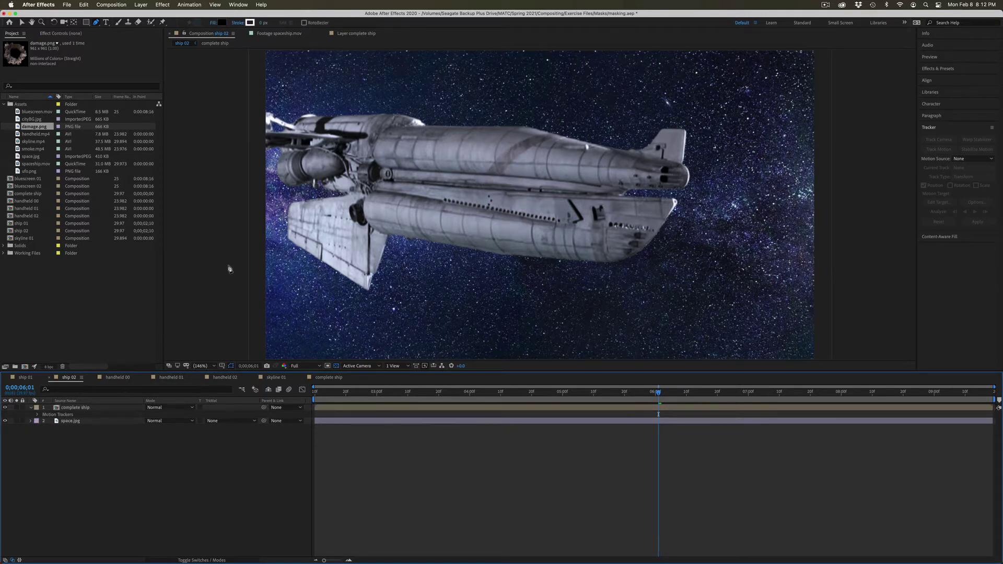
pyautogui.click(141, 5)
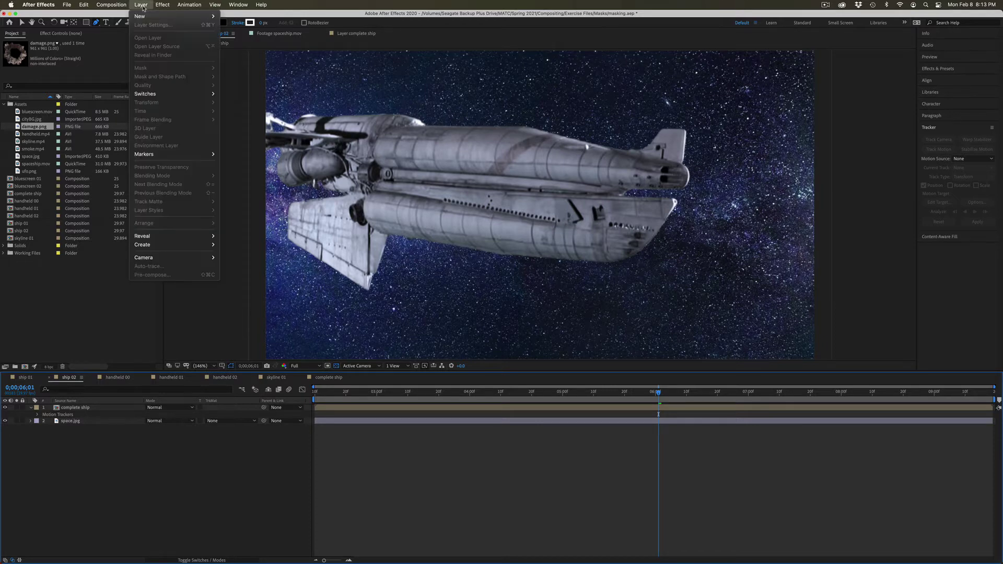
pyautogui.moveTo(157, 16)
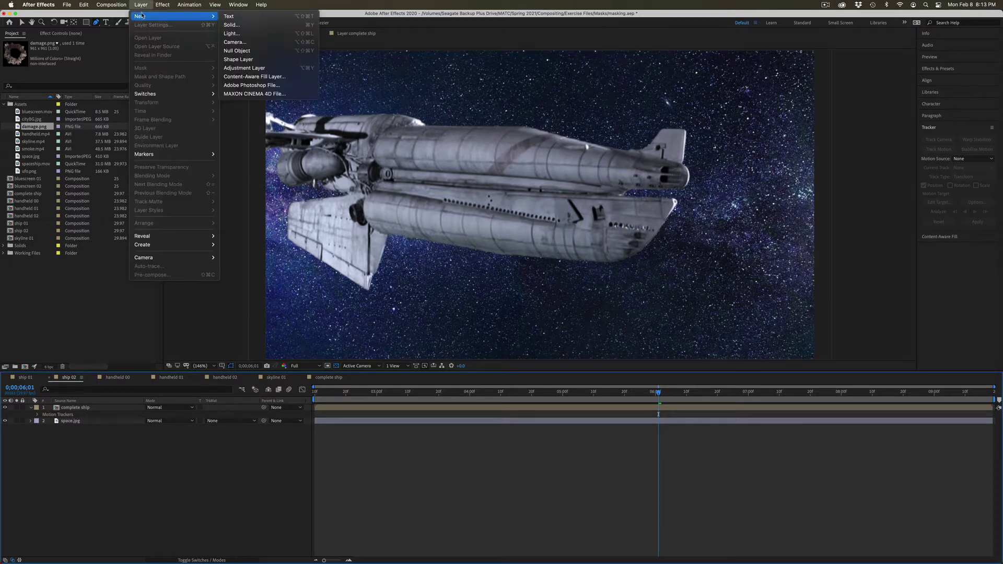
pyautogui.click(270, 50)
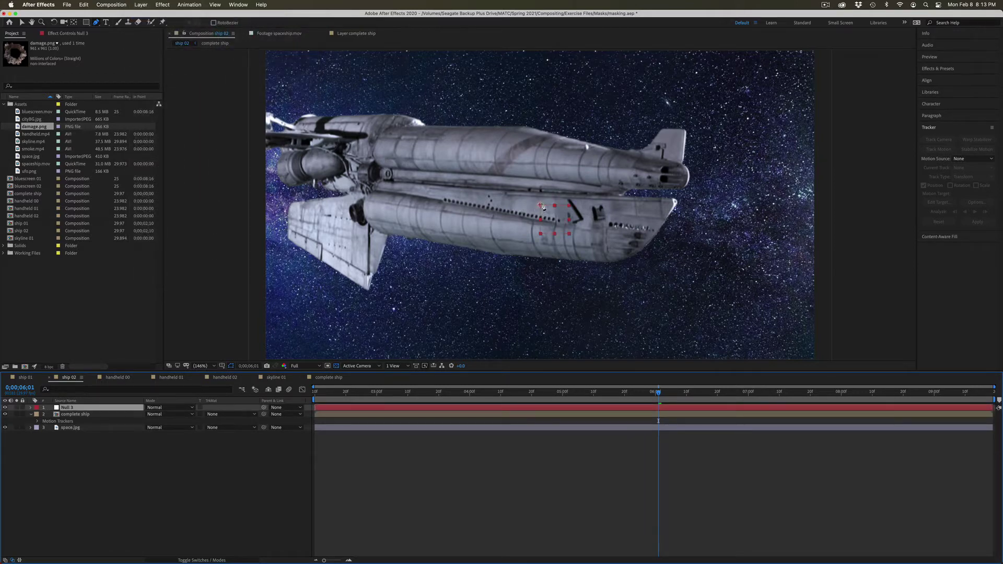
# Rename the null object as Master Null and move it onto the lower hull near the ship's nose
pyautogui.click(22, 23)
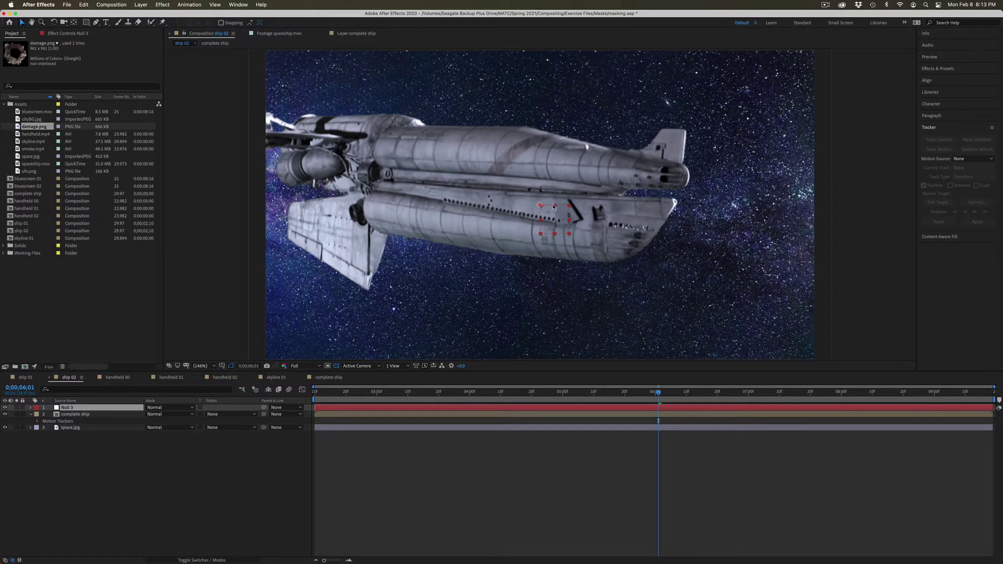
pyautogui.moveTo(541, 206); pyautogui.dragTo(572, 232)
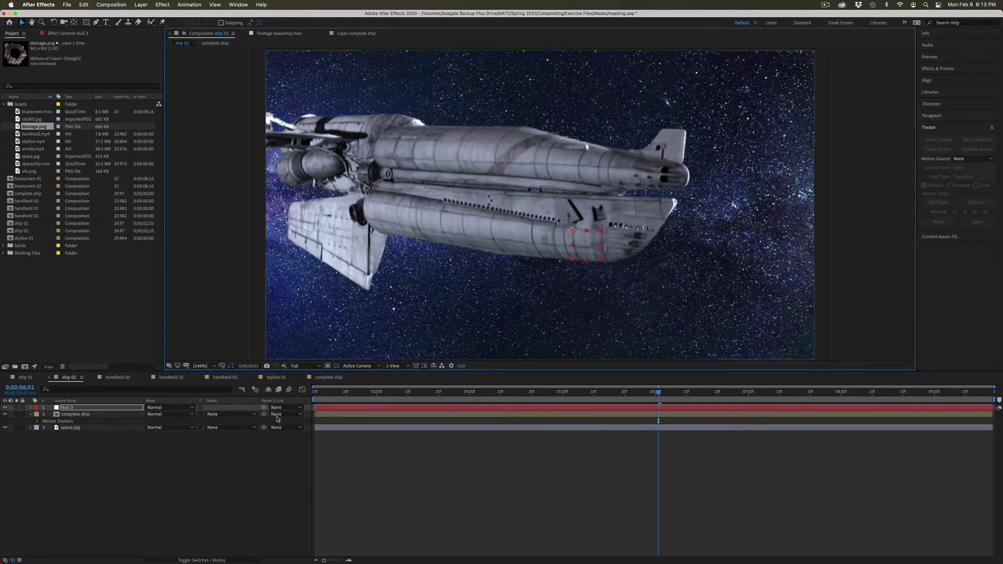
pyautogui.click(70, 408)
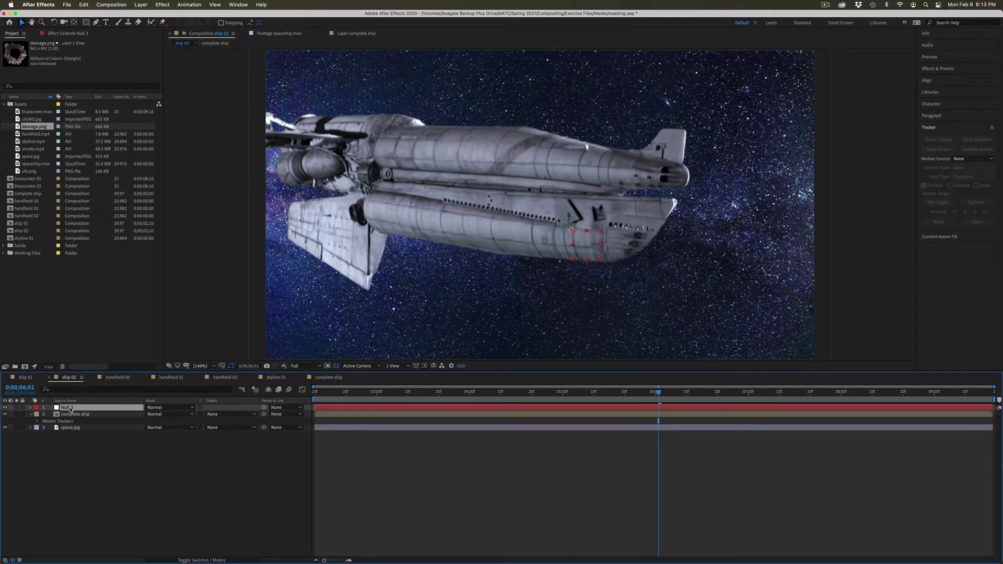
pyautogui.press('Return')
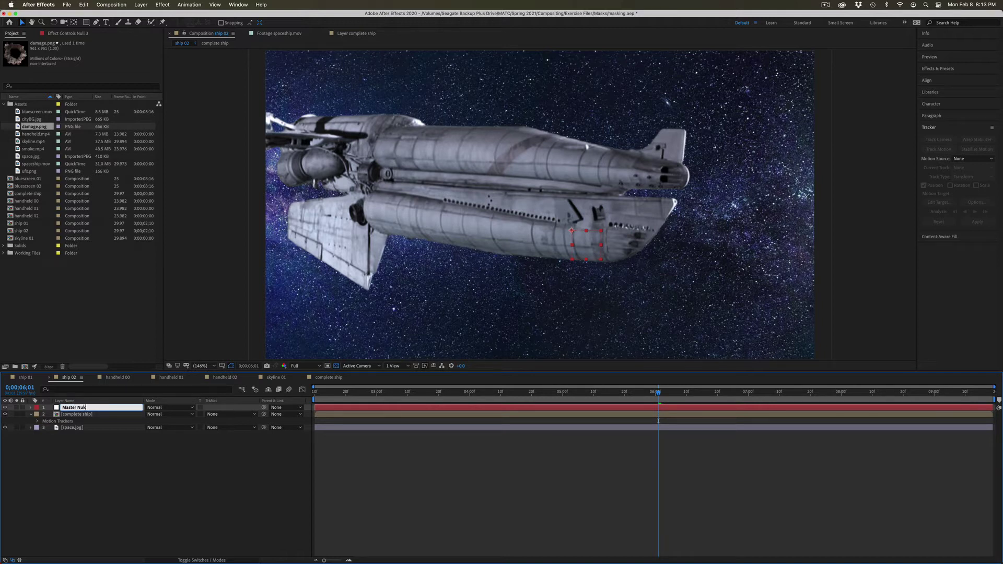
pyautogui.press('Return')
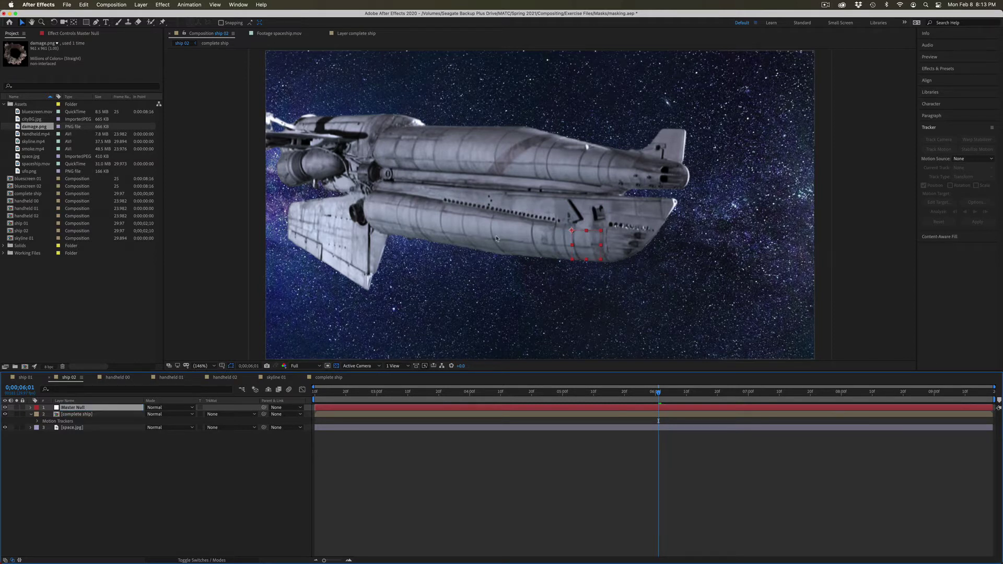
pyautogui.moveTo(571, 233); pyautogui.dragTo(614, 212)
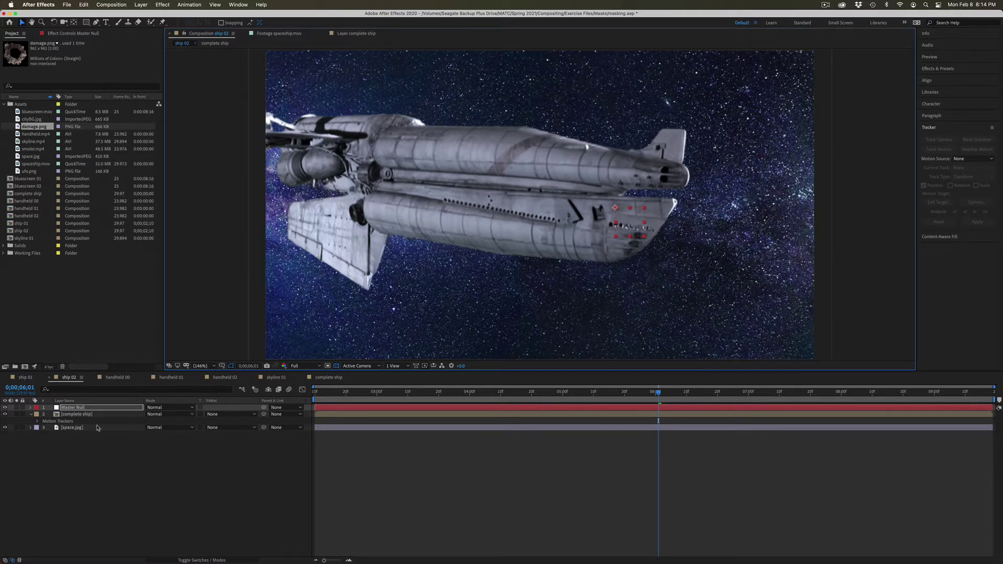
# Start Track Motion on the complete ship layer, enlarge Track Point 1's feature and search regions, and place it over the dark V-shaped marking
pyautogui.click(109, 415)
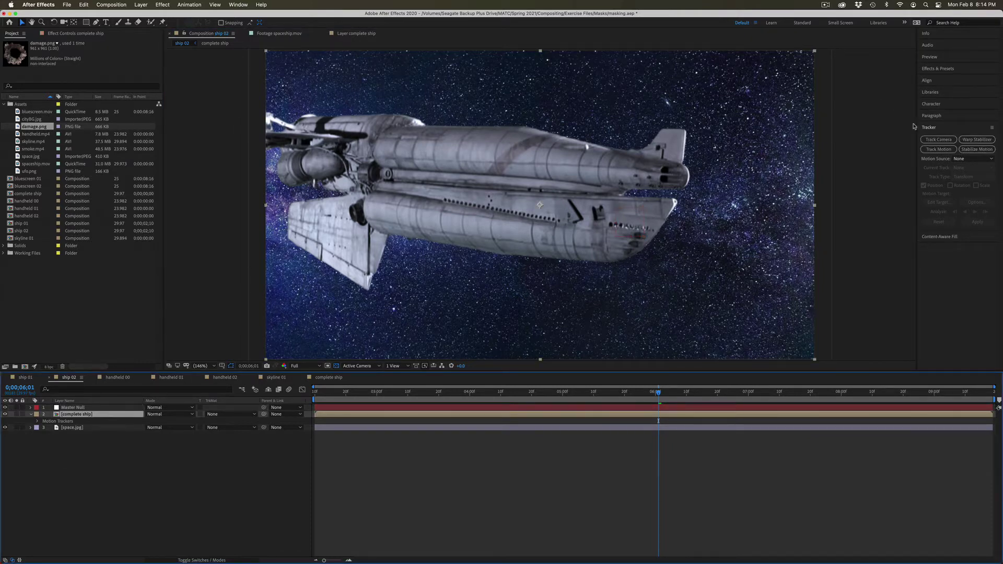
pyautogui.click(931, 149)
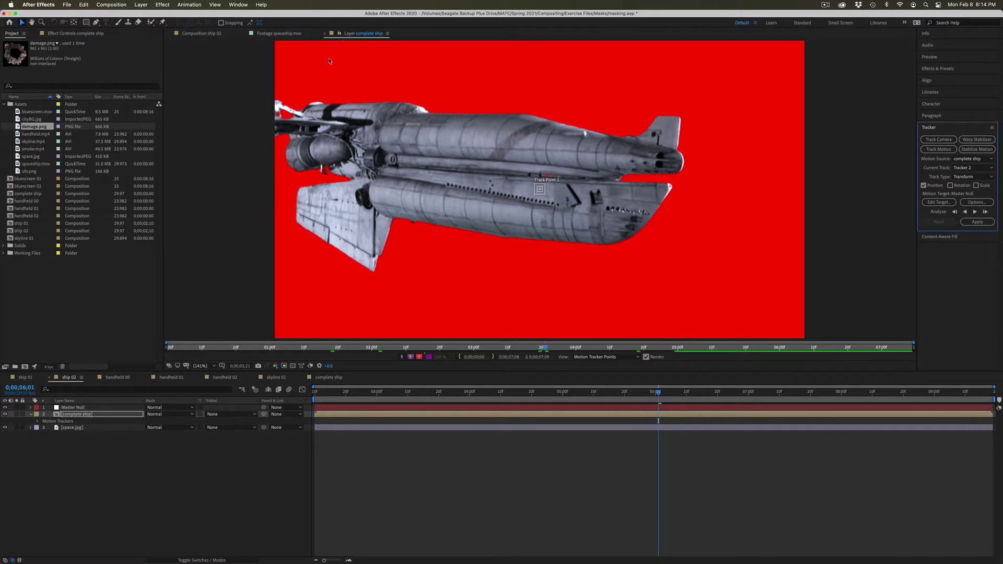
pyautogui.click(546, 200)
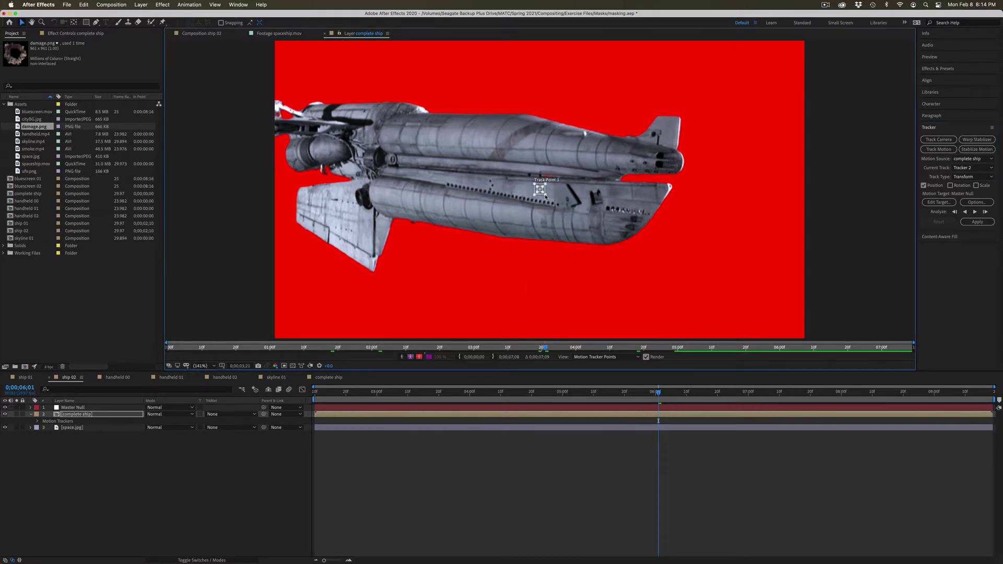
pyautogui.click(546, 197)
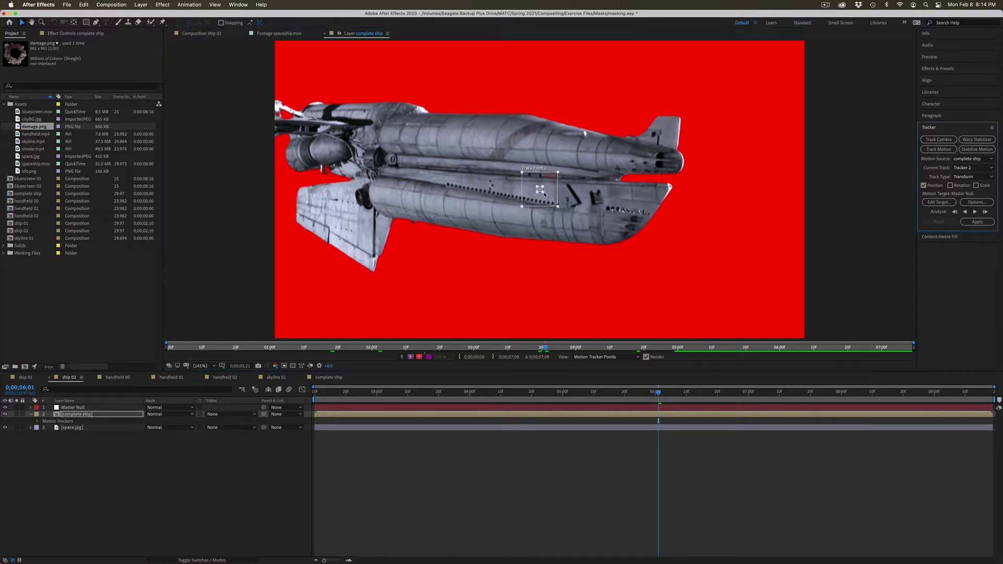
pyautogui.moveTo(543, 194); pyautogui.dragTo(548, 198)
pyautogui.moveTo(556, 194); pyautogui.dragTo(581, 188)
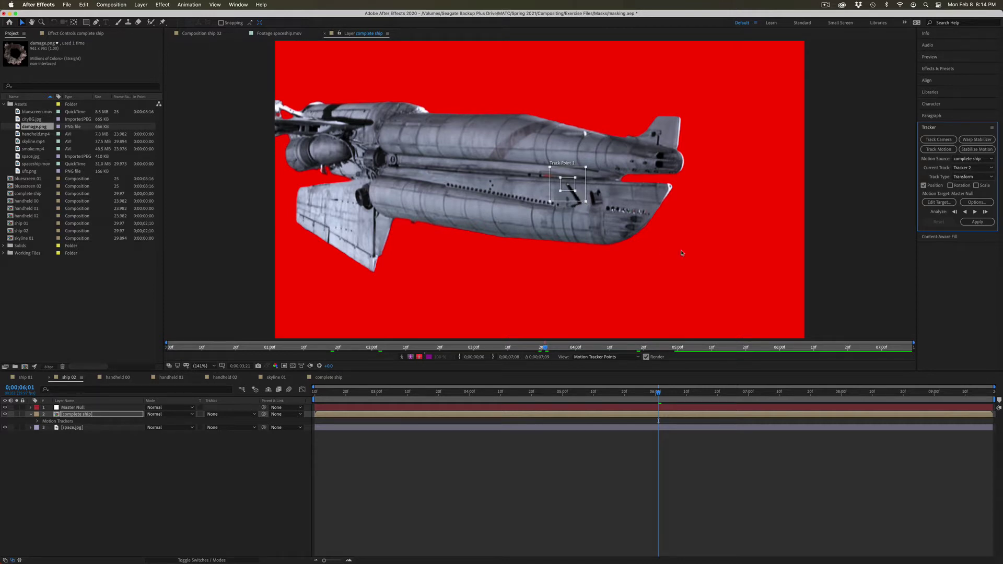
# Check the available motion targets and apply the tracked motion to the Master Null layer
pyautogui.click(950, 202)
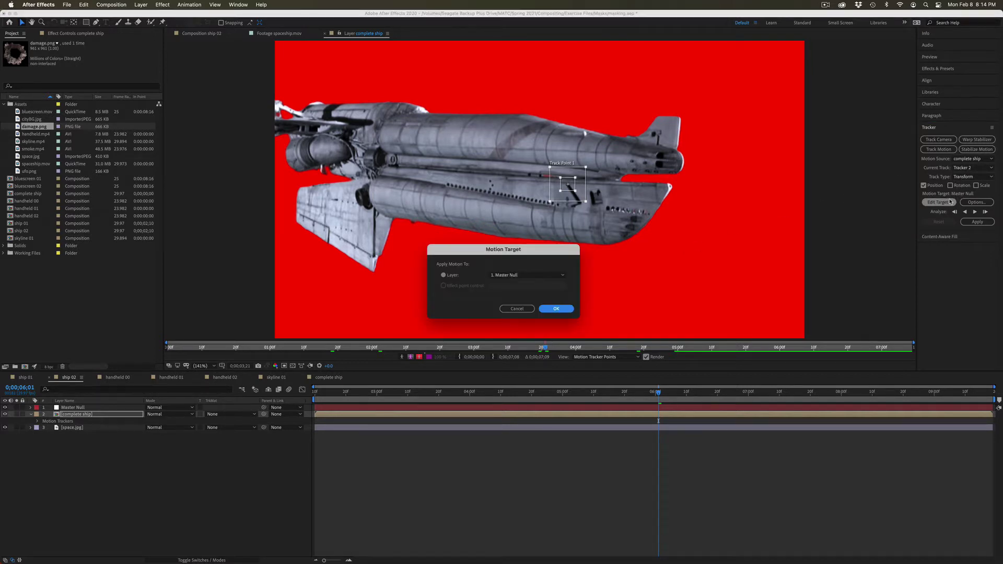
pyautogui.click(505, 275)
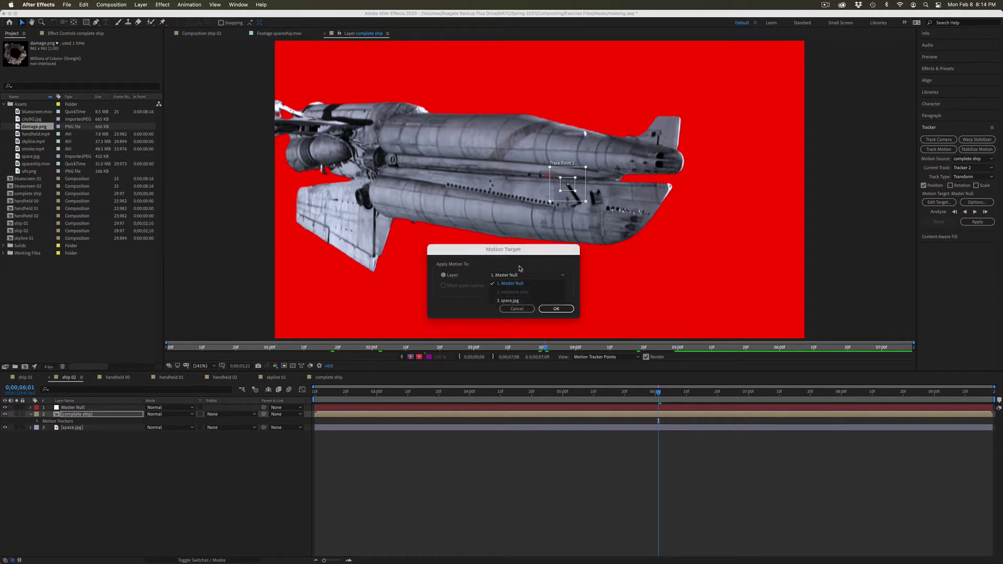
pyautogui.click(524, 265)
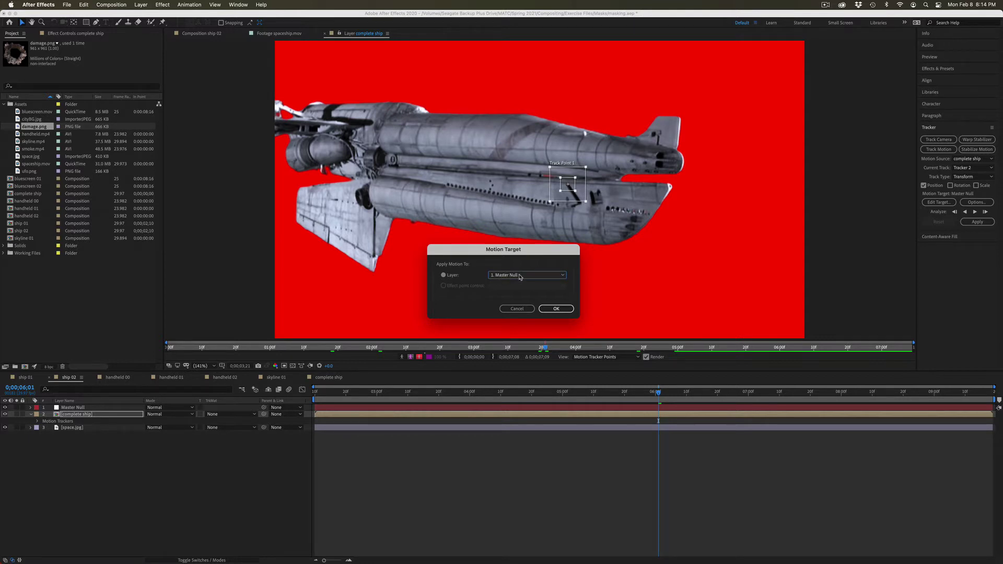
pyautogui.click(557, 308)
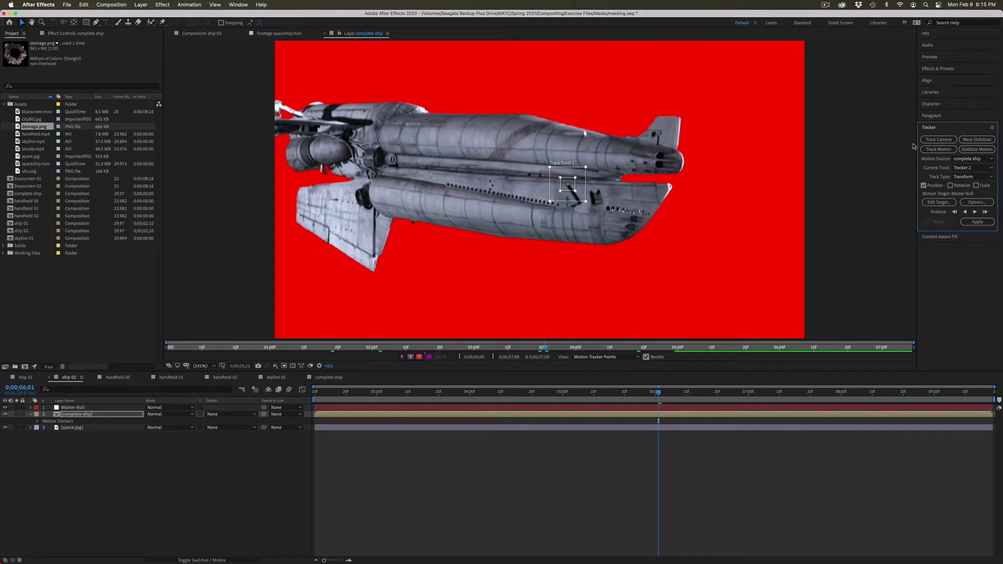
# Analyze the track backward from 0;00;06;01 to 0;00;02;10 and reveal the complete ship layer's tracking keyframes
pyautogui.click(964, 212)
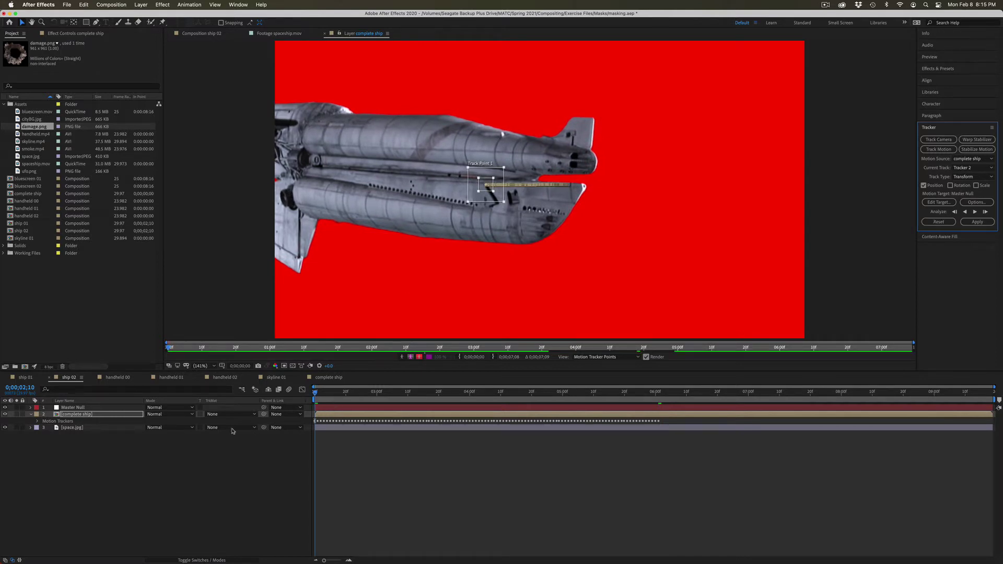
pyautogui.click(125, 414)
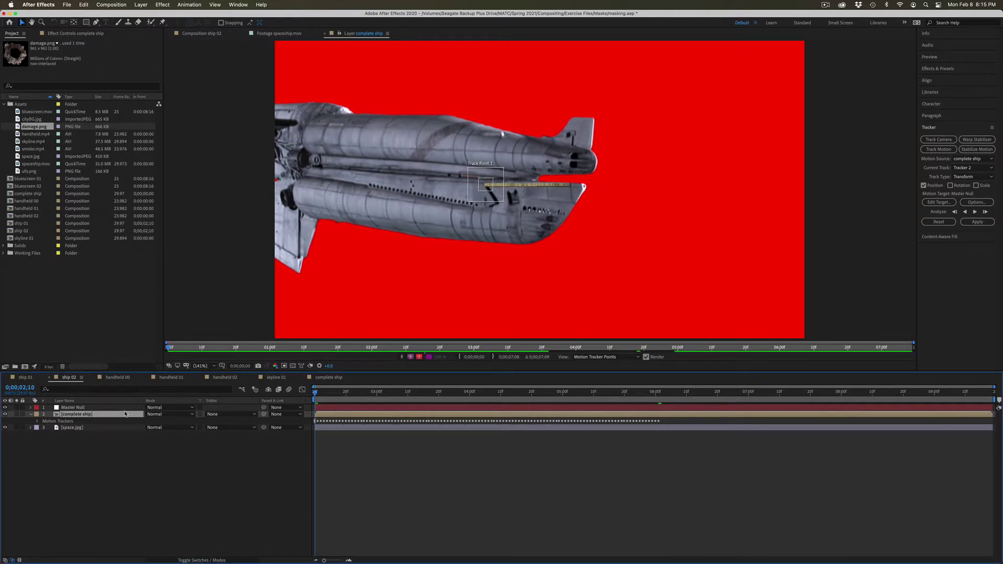
pyautogui.press('u')
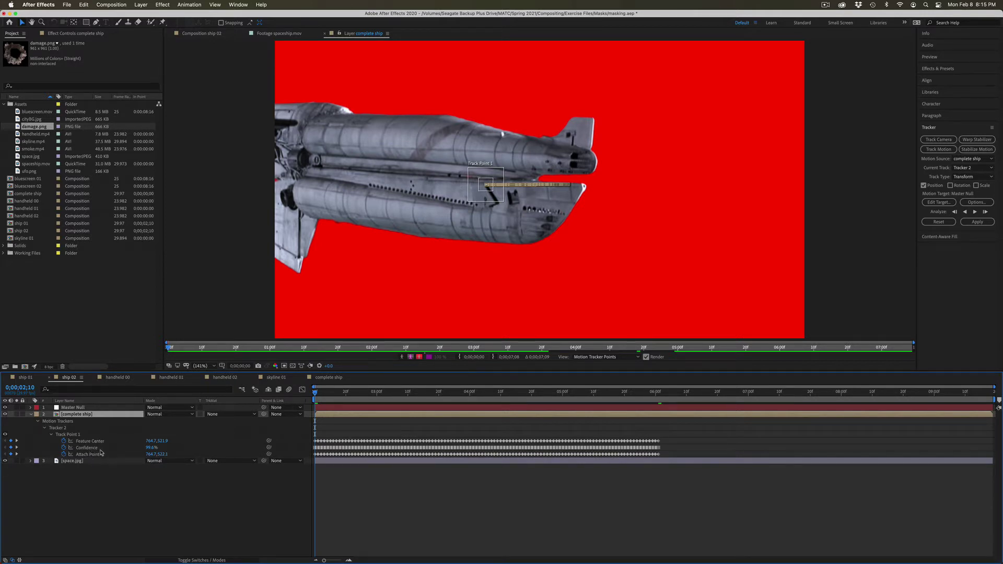
# Return to 0;00;06;01 and analyze the track forward to 0;00;06;27, checking Track Point 1 on the hull marking
pyautogui.moveTo(342, 392); pyautogui.dragTo(658, 381)
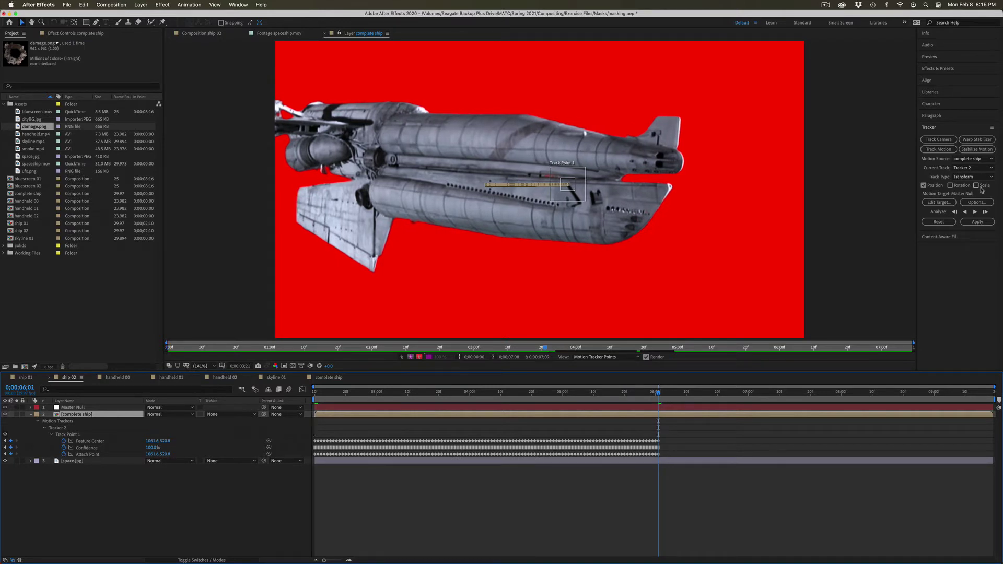
pyautogui.click(976, 211)
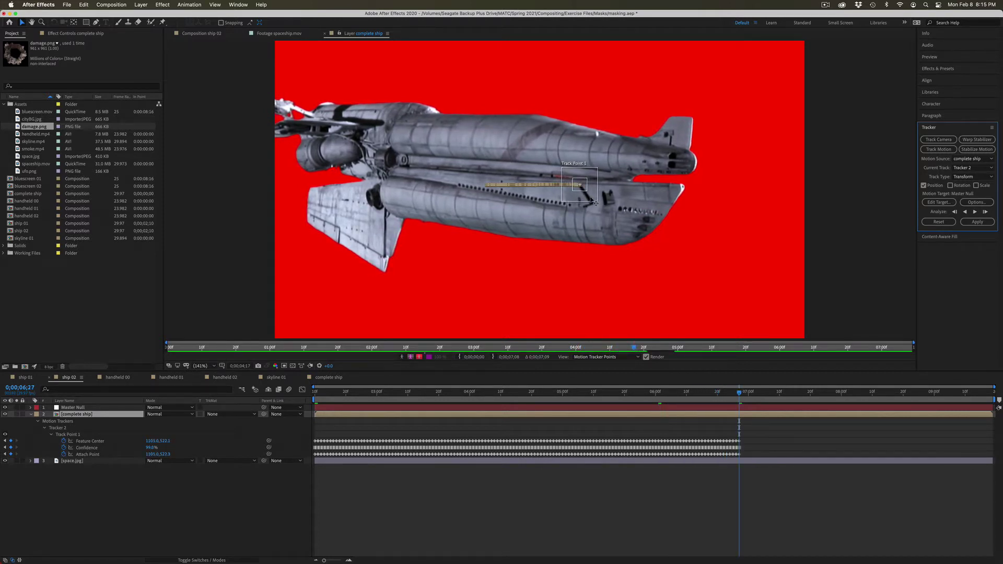
pyautogui.click(595, 203)
pyautogui.moveTo(595, 203); pyautogui.dragTo(595, 203)
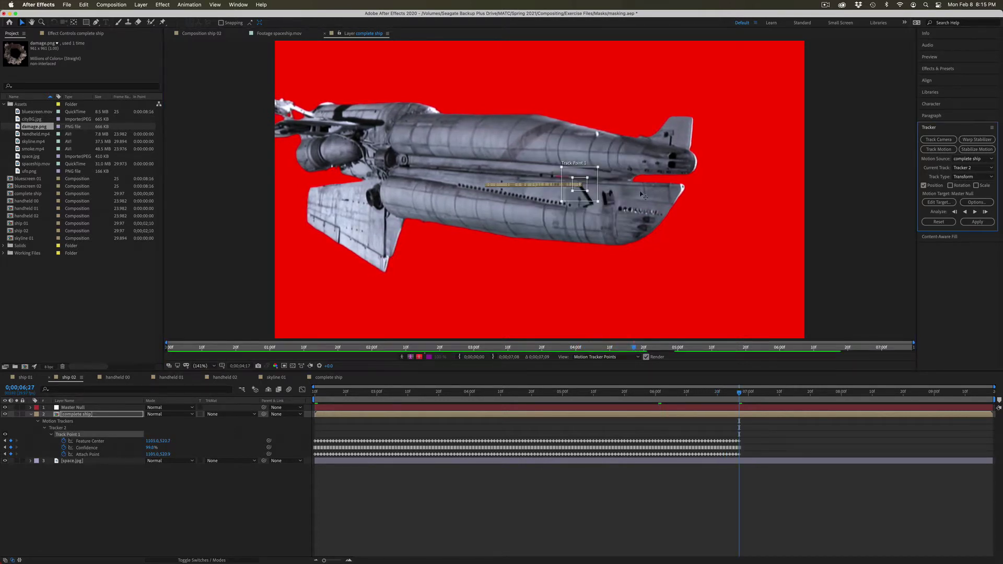
# Continue analyzing forward to 0;00;08;11, advance the track frame by frame to 0;00;08;15, and analyze the rest up to 0;00;09;18
pyautogui.click(935, 181)
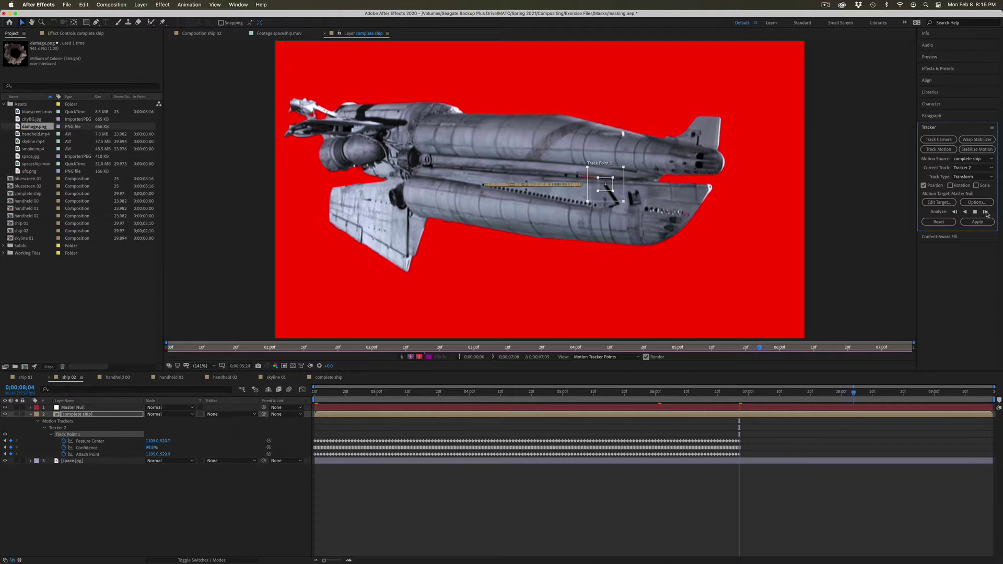
pyautogui.click(986, 213)
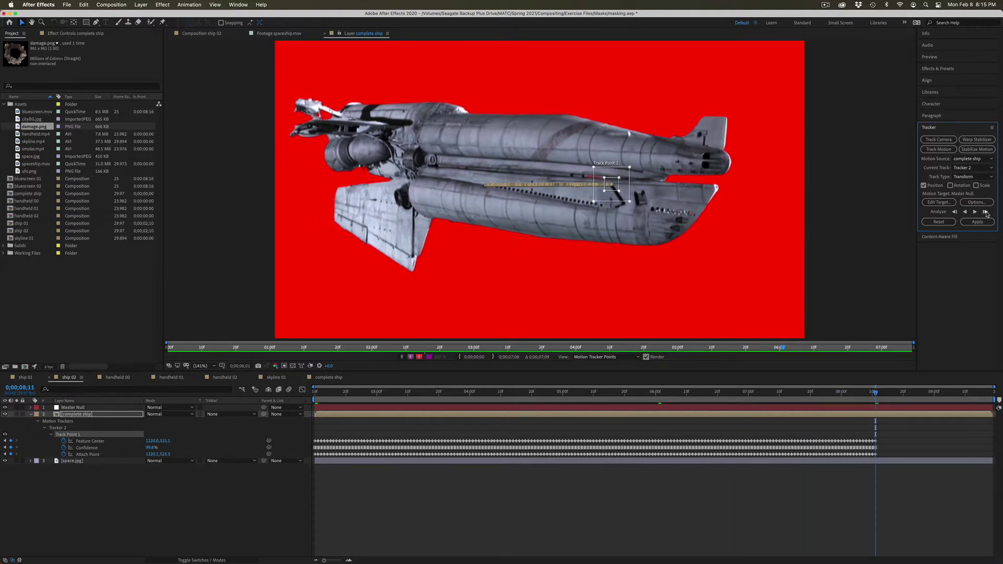
pyautogui.click(985, 212)
pyautogui.click(985, 212)
pyautogui.click(985, 212)
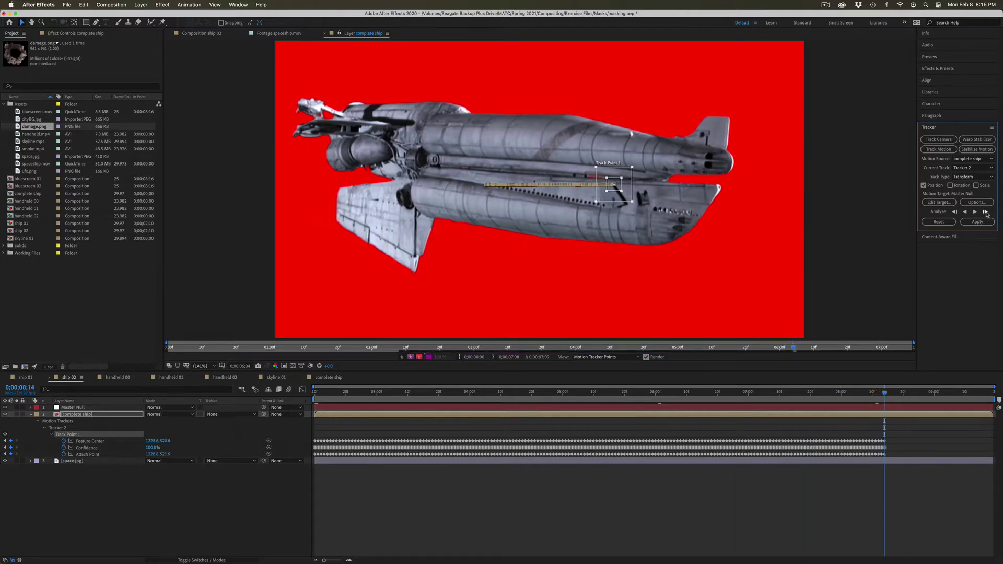
pyautogui.click(985, 212)
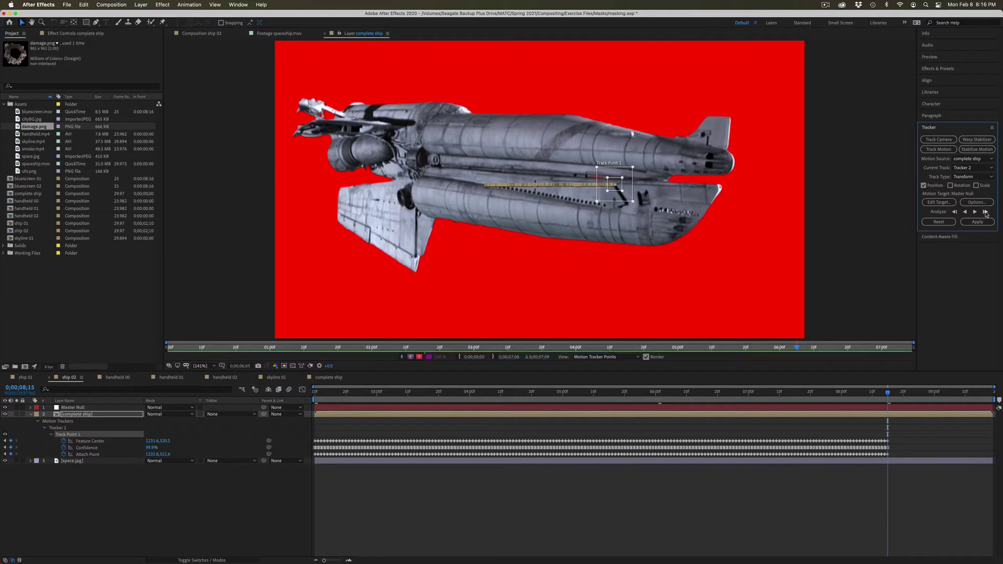
pyautogui.click(975, 212)
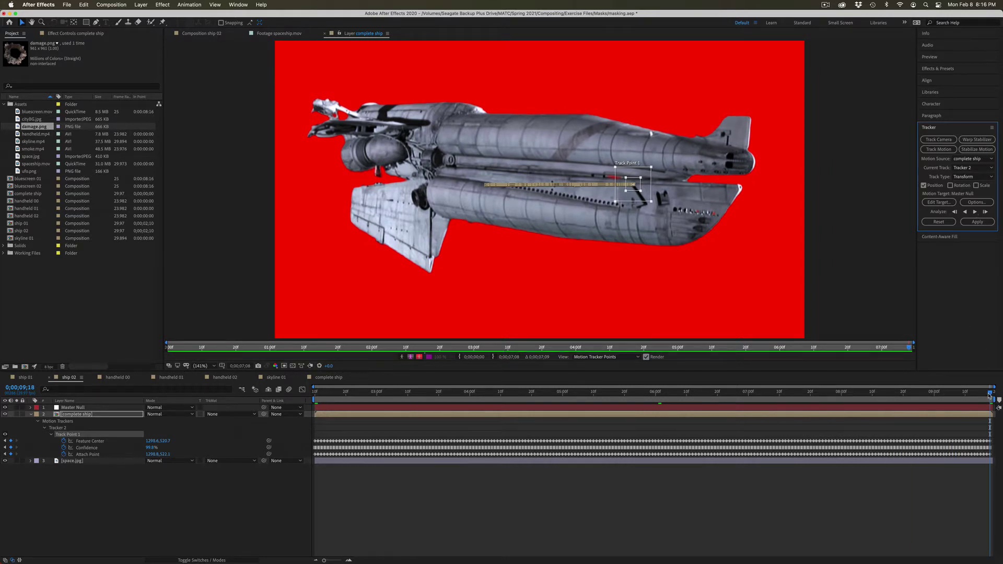
# Scrub back to 0;00;02;10 and forward again to 0;00;09;18 to review how Track Point 1 follows the hull marking
pyautogui.moveTo(989, 395); pyautogui.dragTo(223, 417)
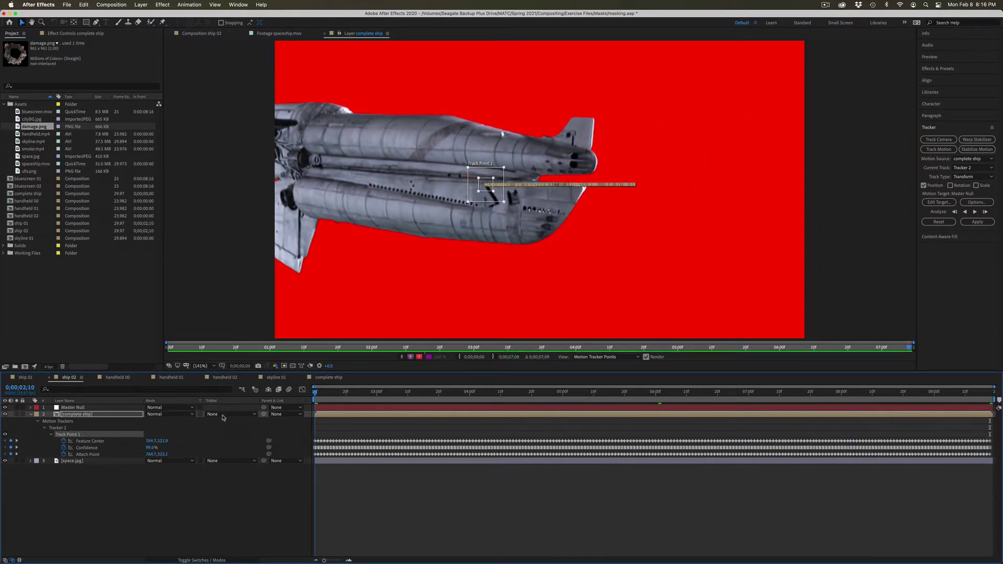
pyautogui.press('.')
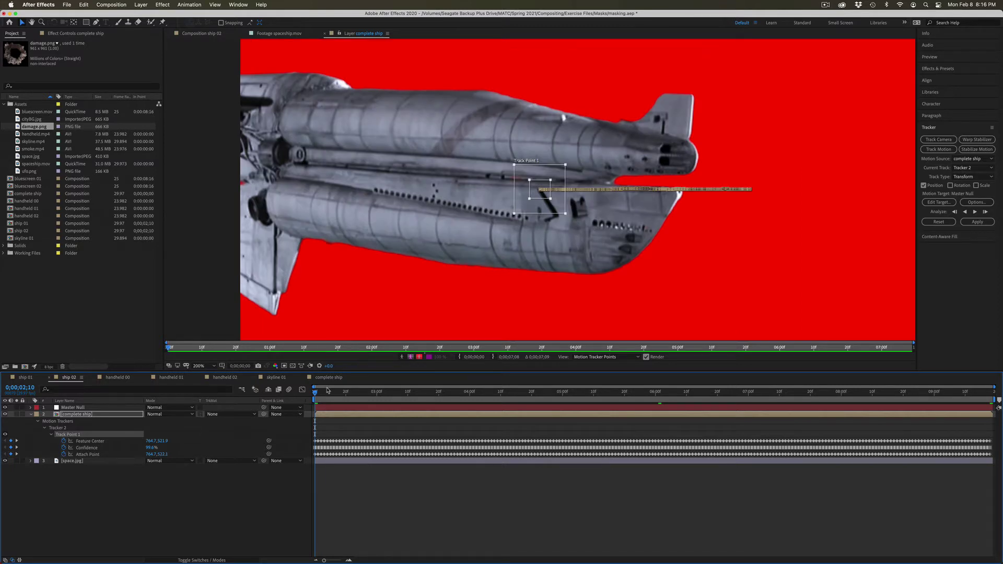
pyautogui.moveTo(330, 393); pyautogui.dragTo(990, 392)
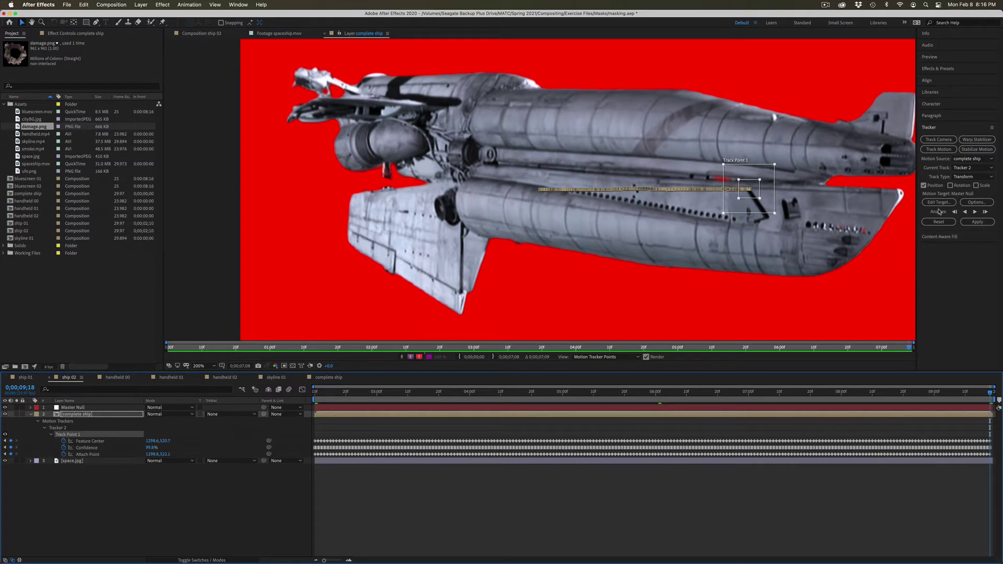
# Apply the tracked motion to the Master Null in the X and Y dimensions
pyautogui.click(970, 220)
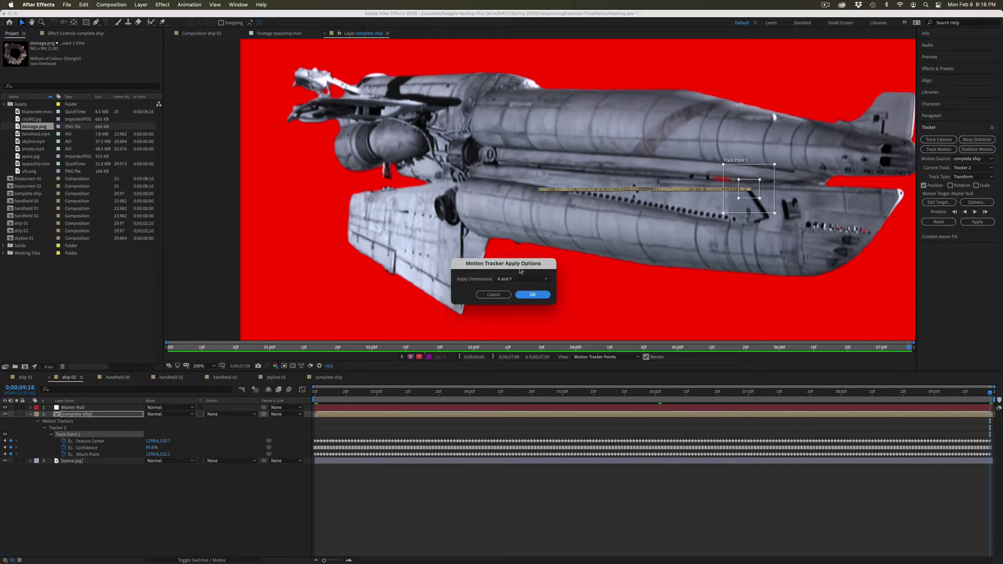
pyautogui.click(507, 279)
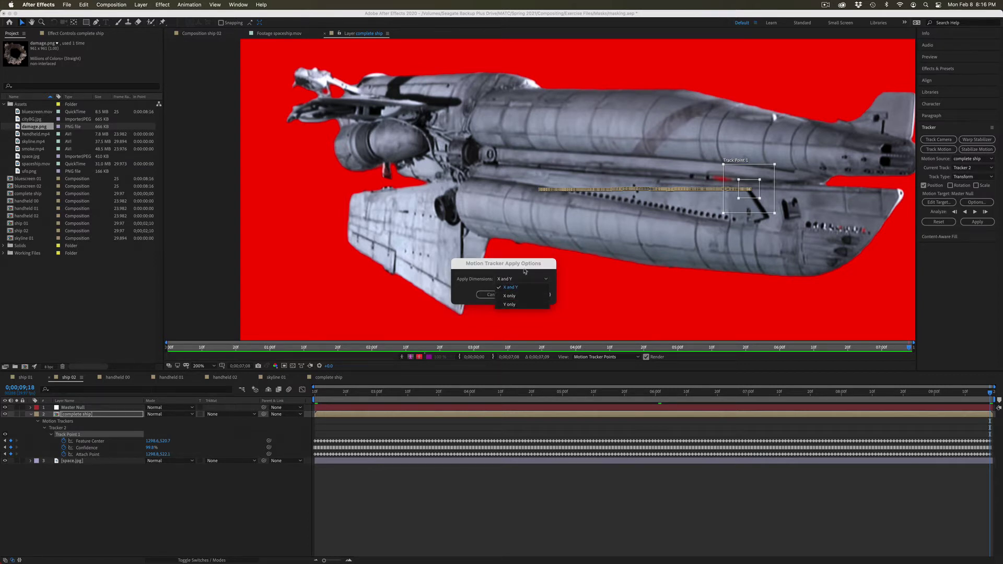
pyautogui.click(525, 271)
pyautogui.click(532, 294)
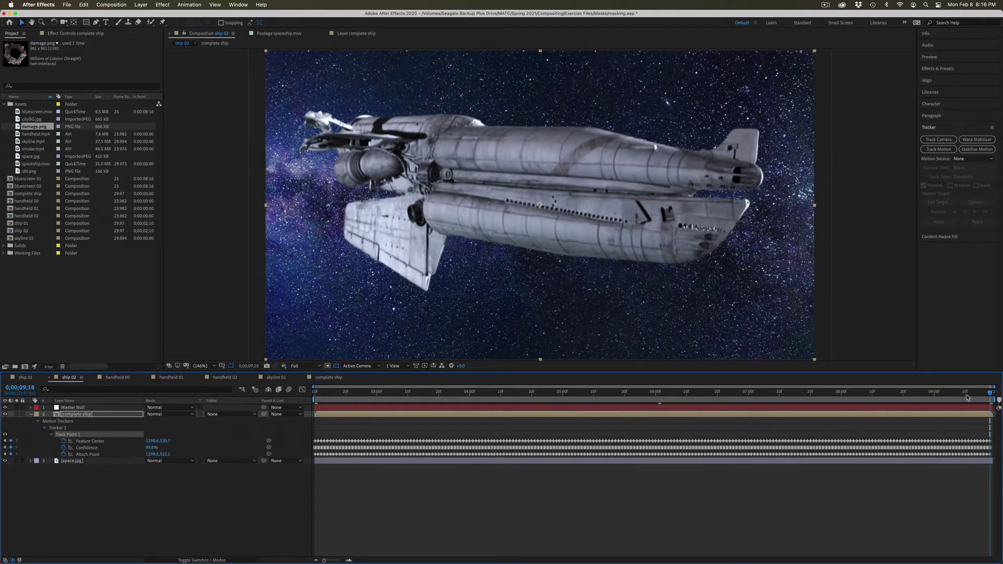
# Scrub ship 02 back to 0;00;06;04 with the Master Null selected to check its motion against the hull marking
pyautogui.moveTo(967, 398); pyautogui.dragTo(731, 397)
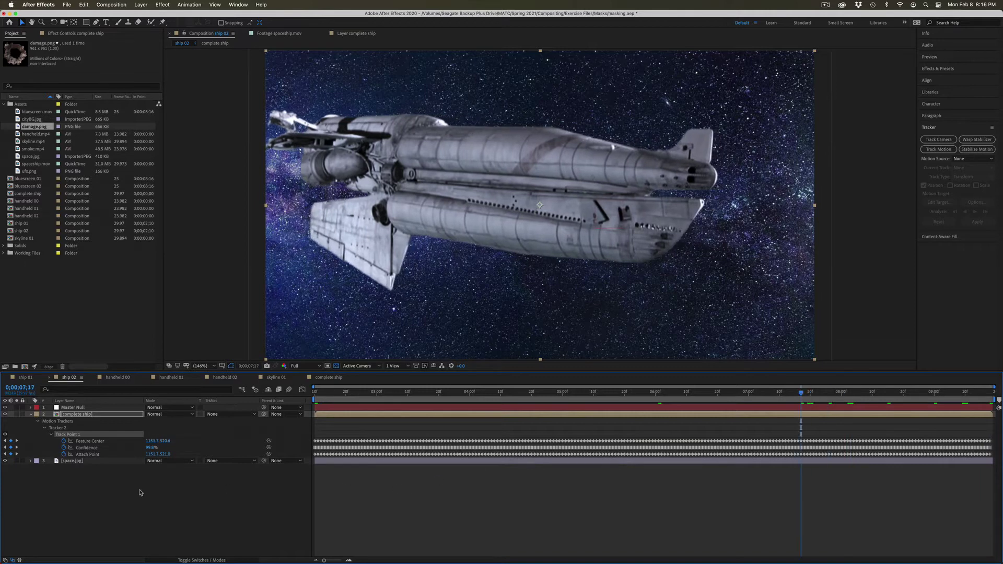
pyautogui.click(102, 408)
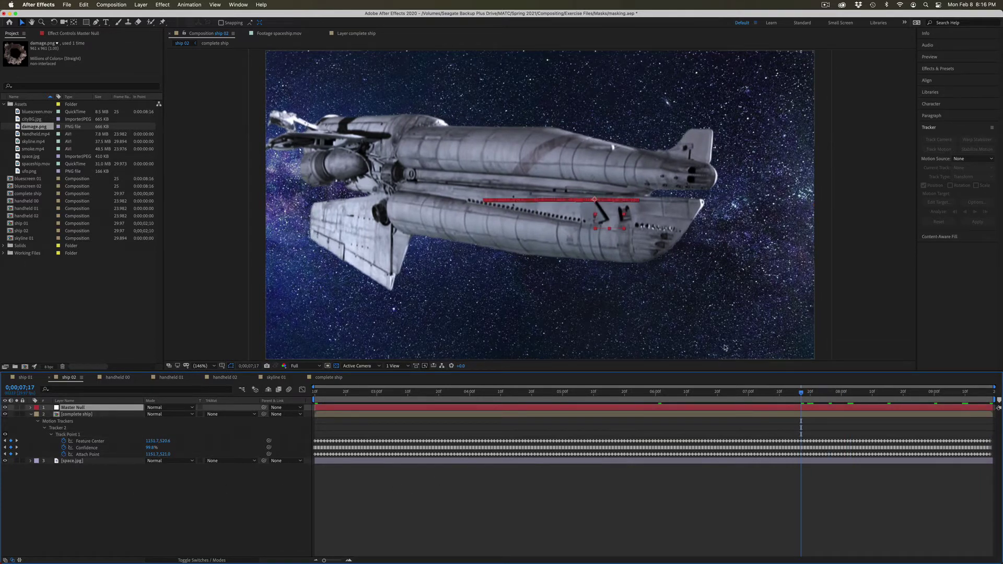
pyautogui.moveTo(798, 395); pyautogui.dragTo(666, 306)
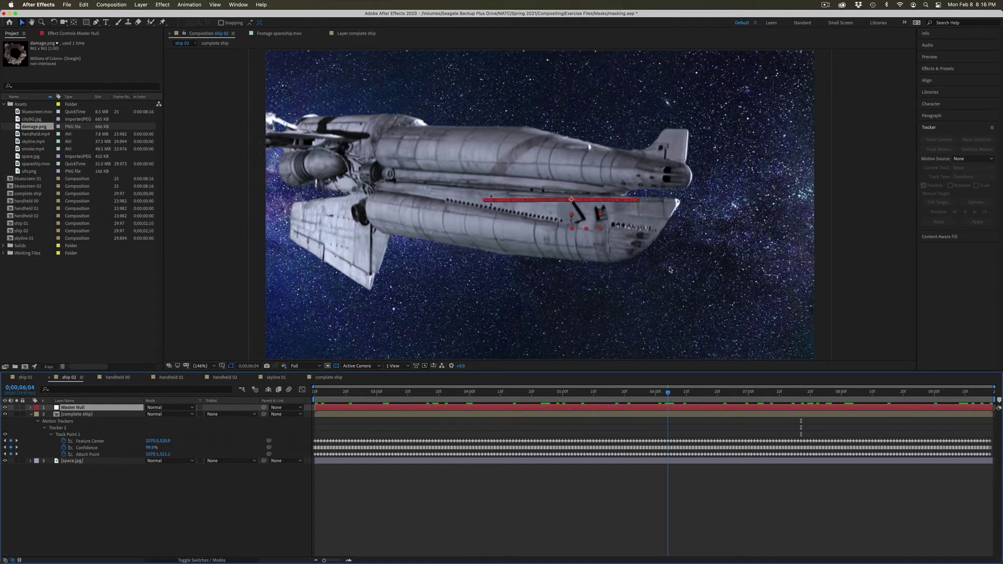
pyautogui.click(728, 492)
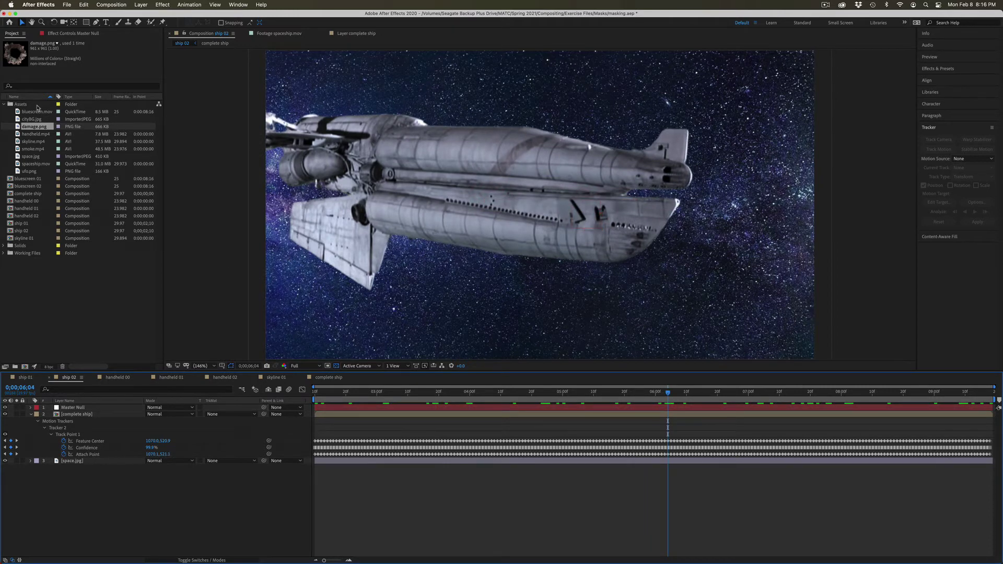
# Add damage.png beneath the Master Null, scale it to 13%, and place it on the hull beside the dark marking
pyautogui.moveTo(30, 129); pyautogui.dragTo(88, 411)
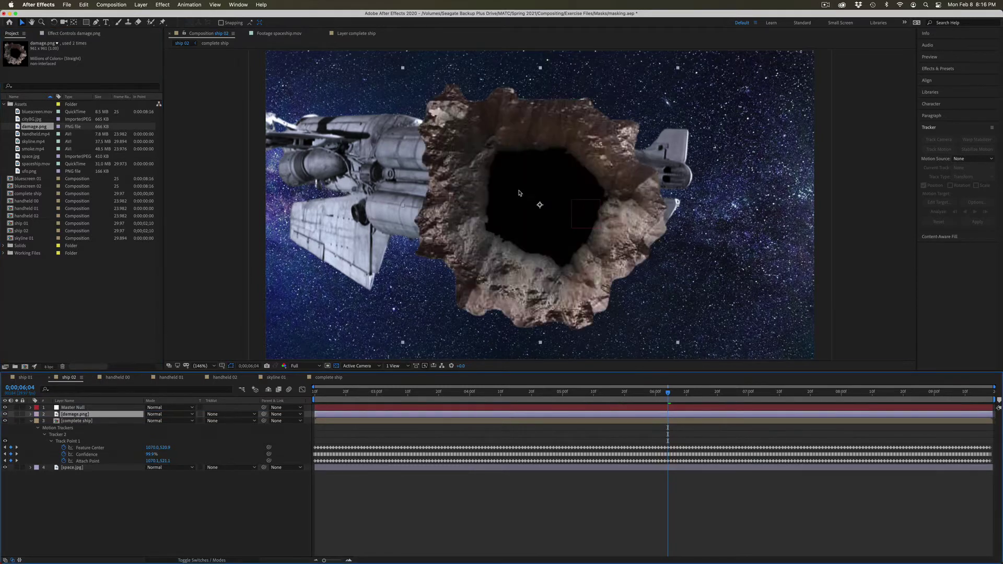
pyautogui.press('s')
pyautogui.click(156, 421)
pyautogui.write('44')
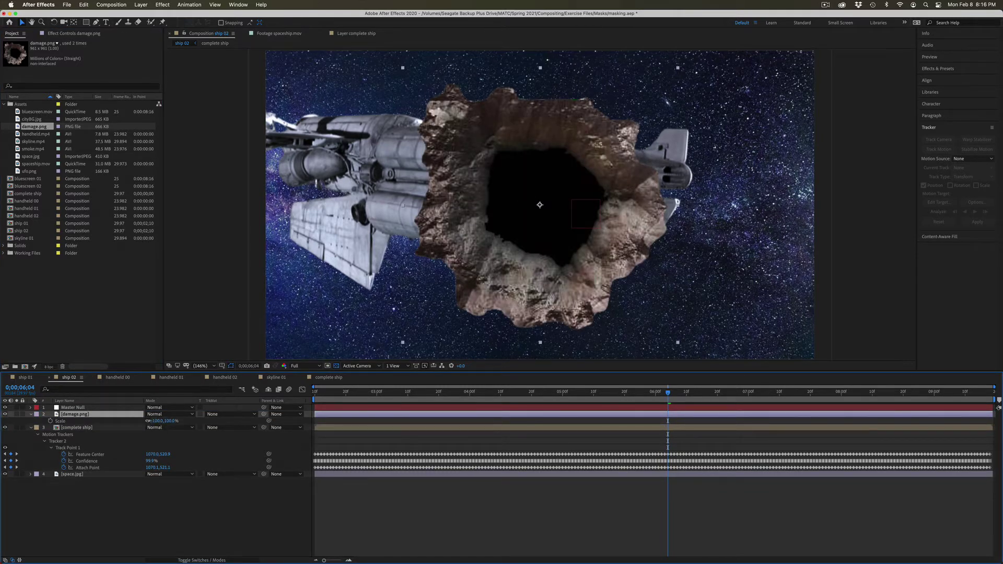
pyautogui.press('Return')
pyautogui.moveTo(137, 424); pyautogui.dragTo(131, 430)
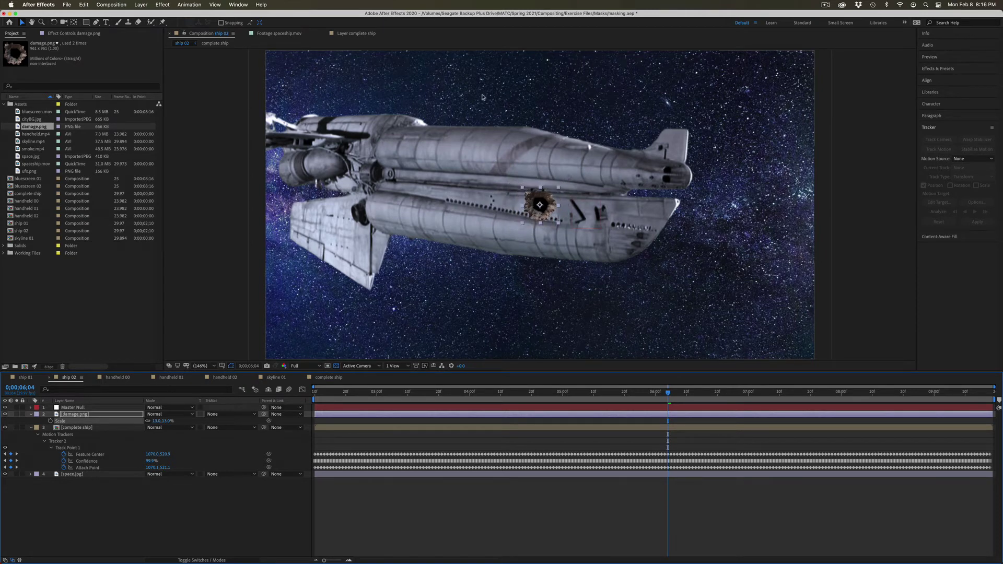
pyautogui.moveTo(548, 202); pyautogui.dragTo(556, 203)
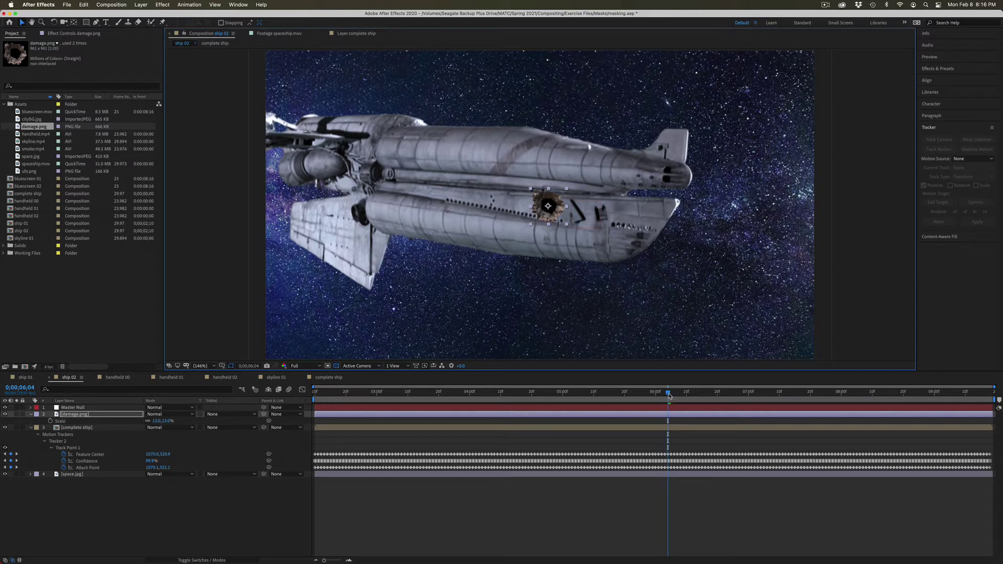
# Parent the damage.png layer to the Master Null and scrub back to 0;00;04;21 to check how the hole follows the ship
pyautogui.moveTo(669, 395); pyautogui.dragTo(544, 396)
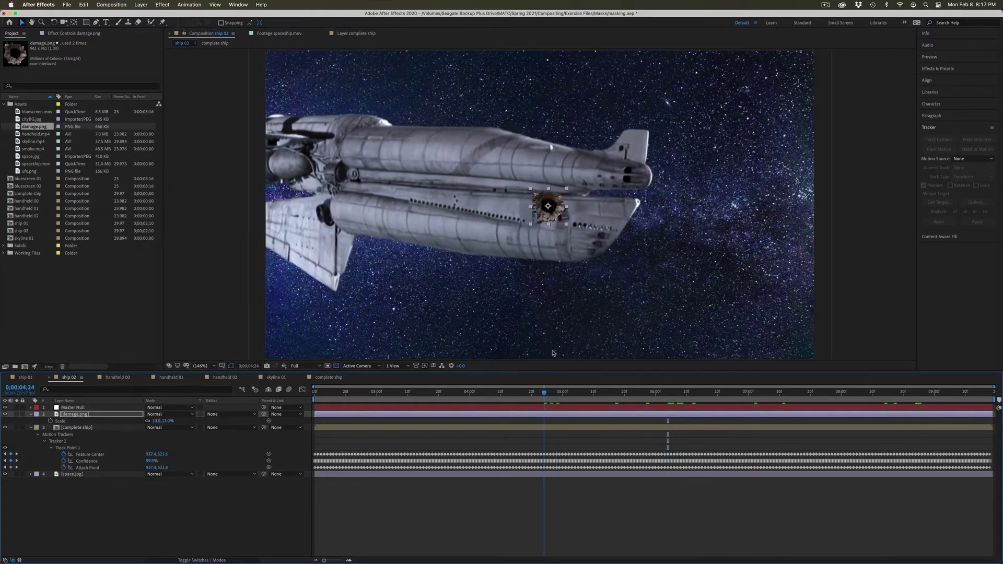
pyautogui.moveTo(554, 353); pyautogui.dragTo(670, 365)
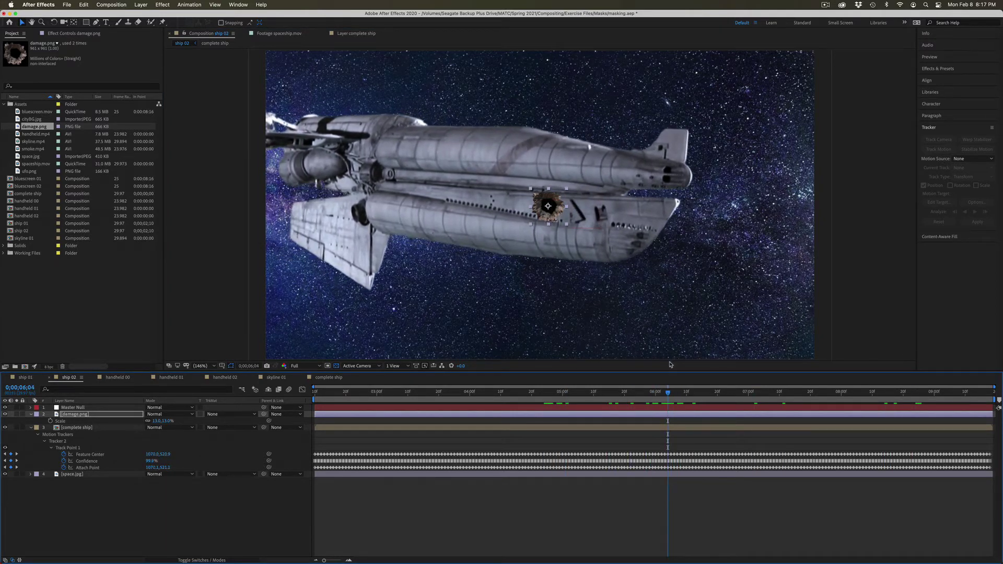
pyautogui.click(281, 415)
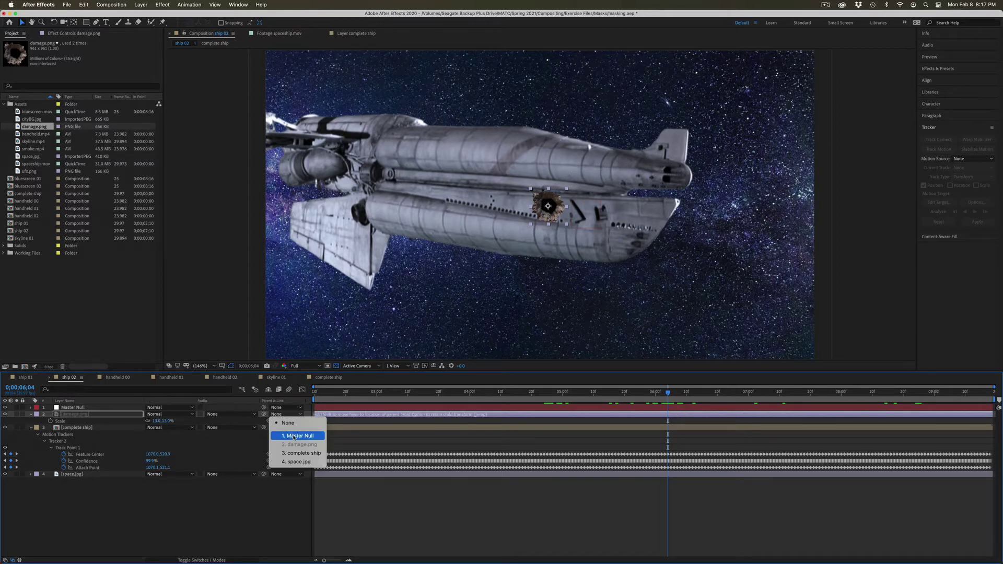
pyautogui.click(280, 506)
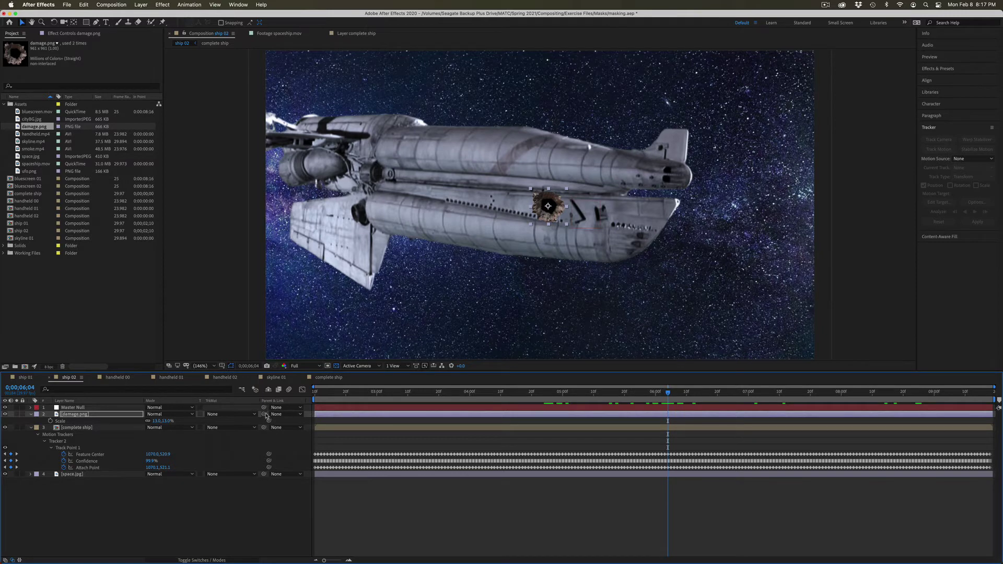
pyautogui.moveTo(266, 416); pyautogui.dragTo(63, 411)
pyautogui.moveTo(650, 394); pyautogui.dragTo(537, 438)
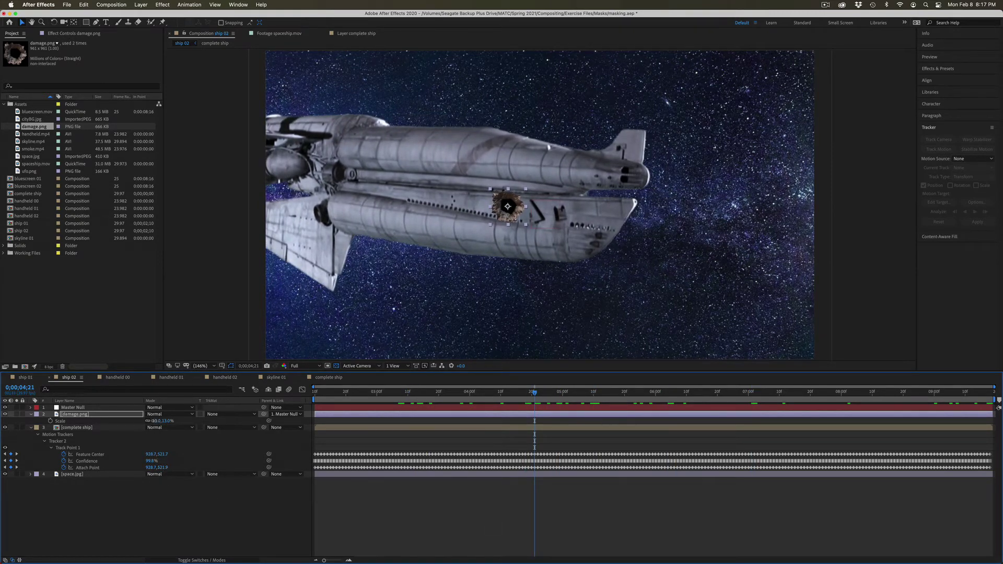
# Reduce the damage.png scale to 8% and select the Master Null layer
pyautogui.moveTo(153, 421); pyautogui.dragTo(137, 421)
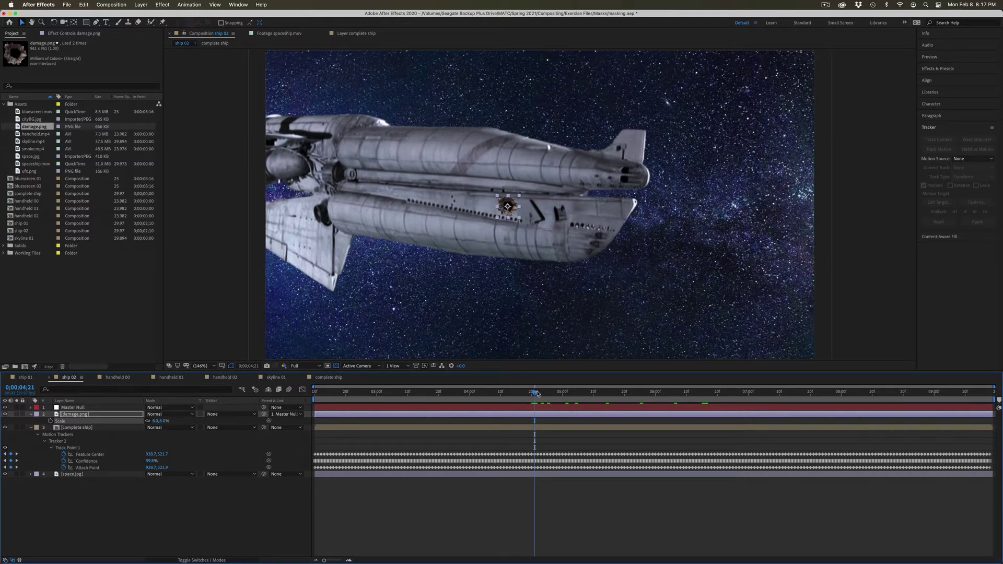
pyautogui.moveTo(537, 394)
pyautogui.mouseDown()
pyautogui.moveTo(574, 394)
pyautogui.moveTo(536, 395)
pyautogui.mouseUp()
pyautogui.click(128, 408)
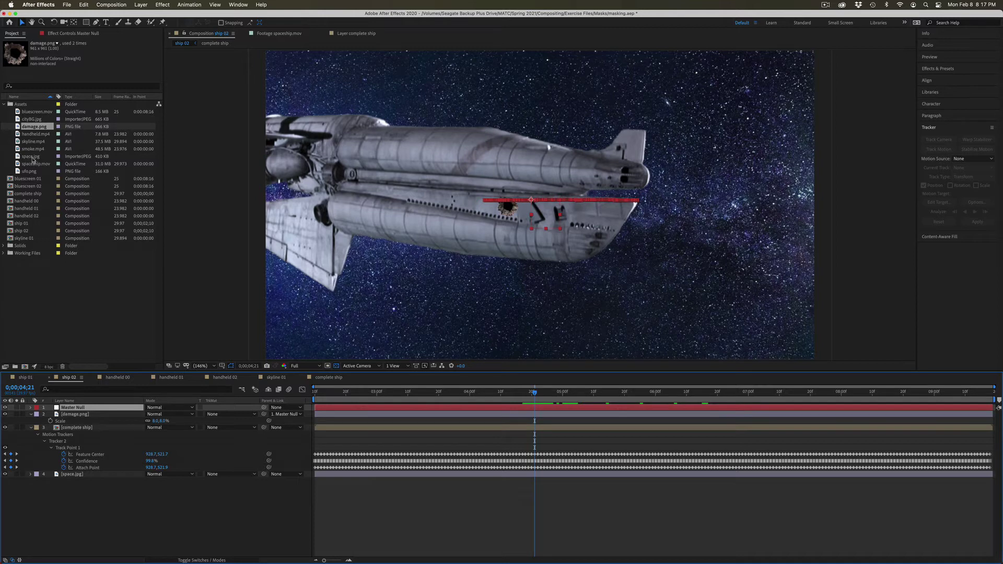
# Add smoke.mp4 as the uppermost layer, scale it to 20%, and move it off the ship, below the nose
pyautogui.moveTo(32, 149); pyautogui.dragTo(456, 206)
pyautogui.press('s')
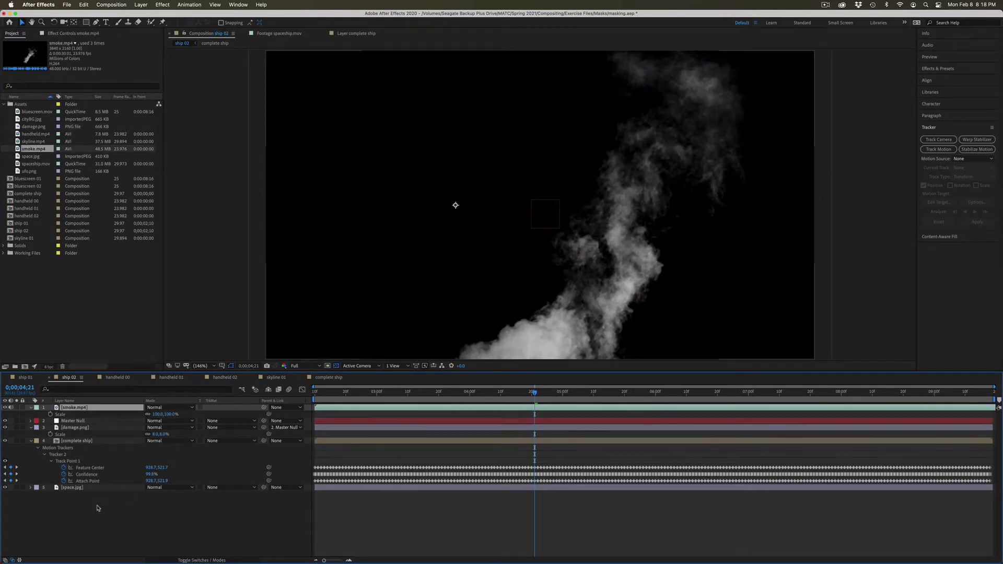
pyautogui.moveTo(157, 414); pyautogui.dragTo(125, 414)
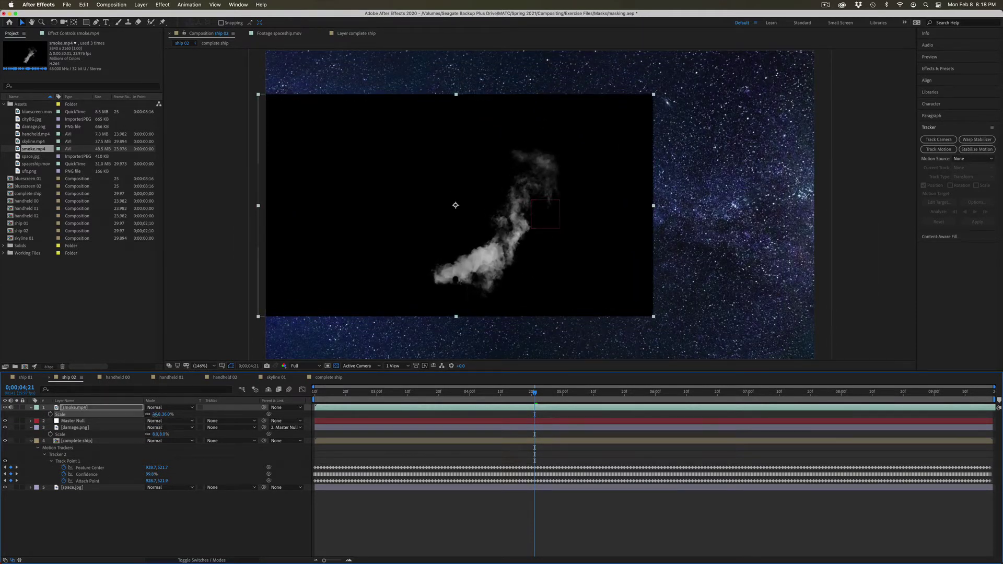
pyautogui.moveTo(160, 414); pyautogui.dragTo(147, 415)
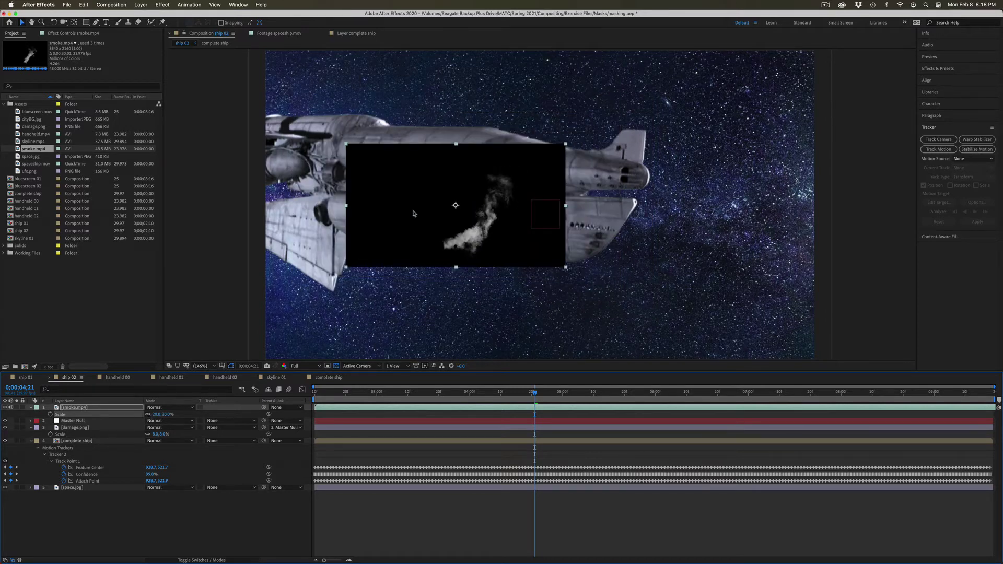
pyautogui.moveTo(454, 209); pyautogui.dragTo(675, 325)
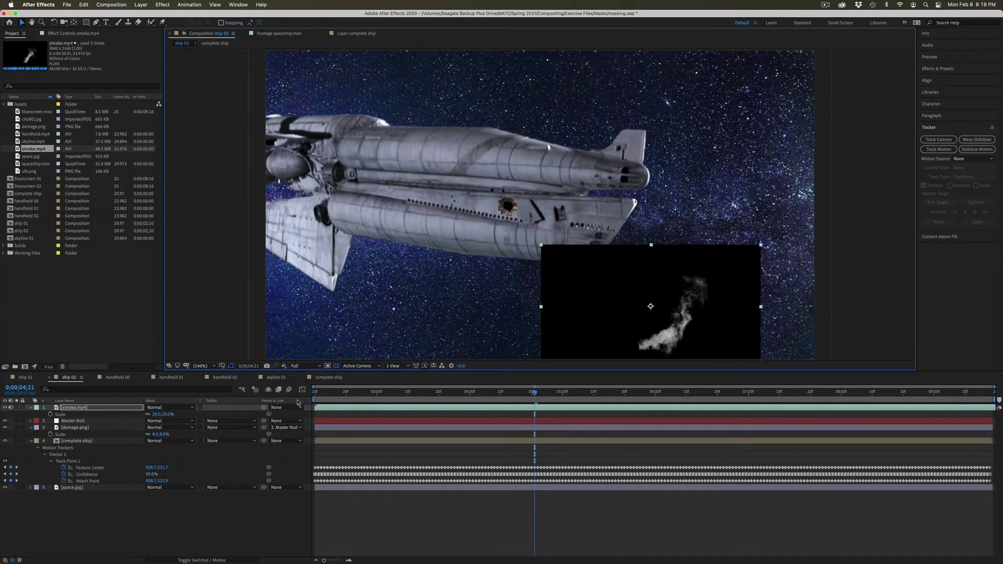
# Parent smoke.mp4 to the Master Null and play the composition to preview the smoke moving with the ship
pyautogui.moveTo(264, 407); pyautogui.dragTo(113, 424)
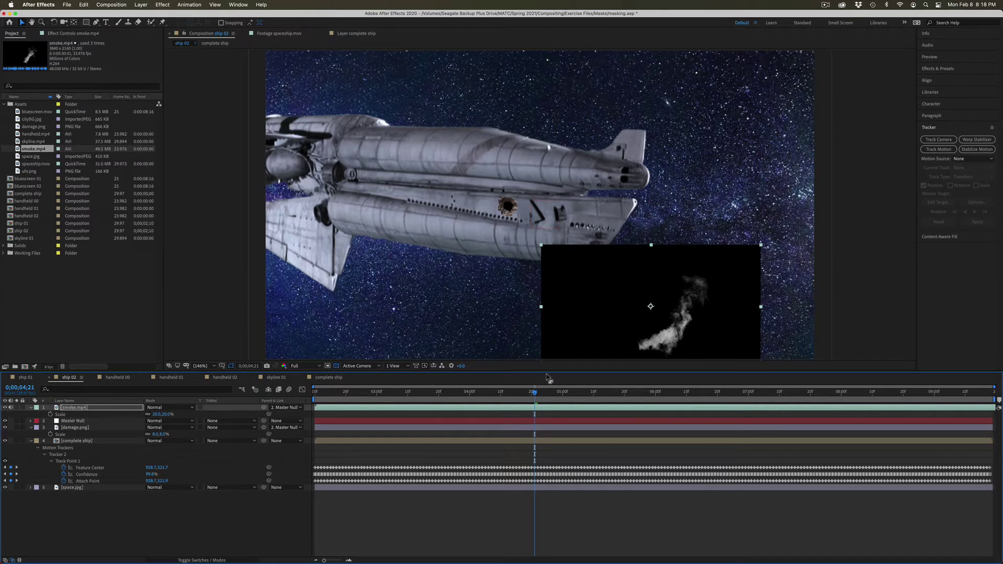
pyautogui.moveTo(534, 393); pyautogui.dragTo(379, 392)
pyautogui.press('space')
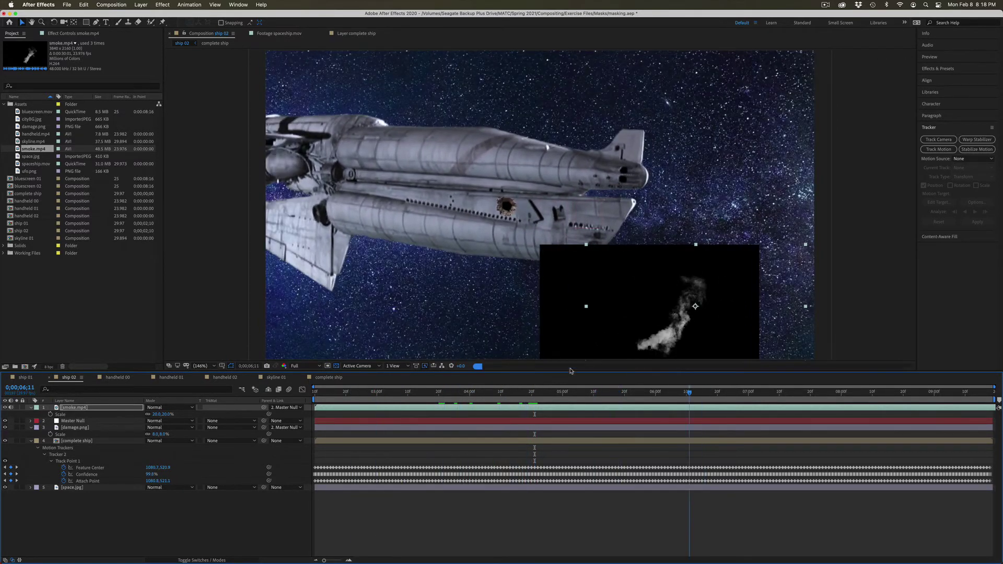
pyautogui.press('space')
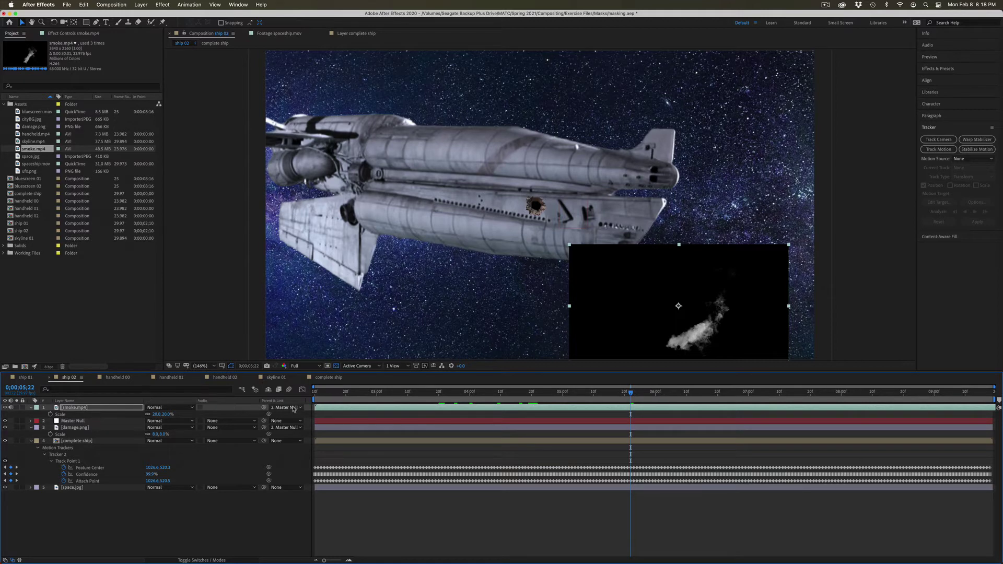
# Set the smoke.mp4 parent back to None and move the smoke over the damaged area of the hull
pyautogui.click(292, 408)
pyautogui.click(293, 417)
pyautogui.moveTo(610, 268); pyautogui.dragTo(476, 158)
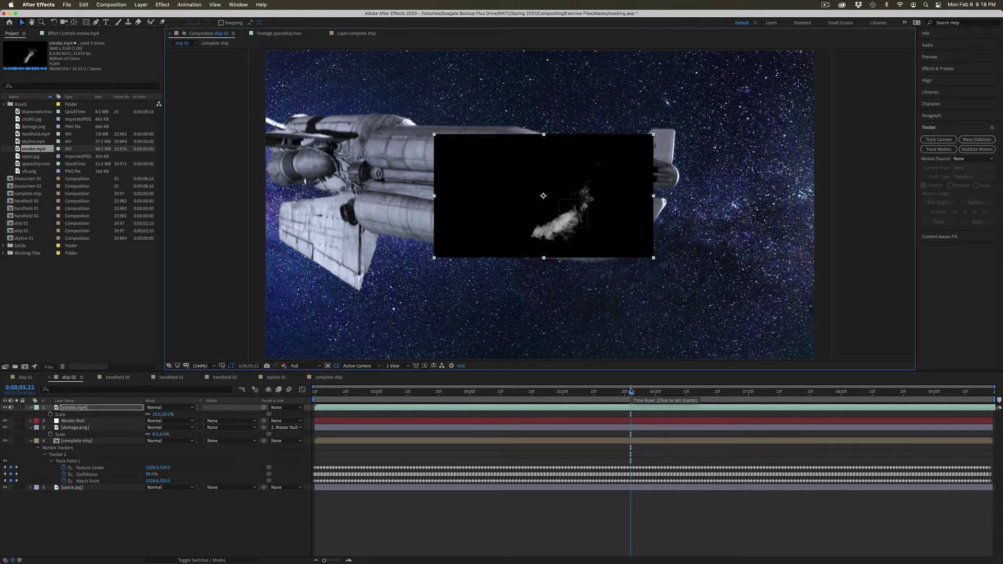
pyautogui.press('.')
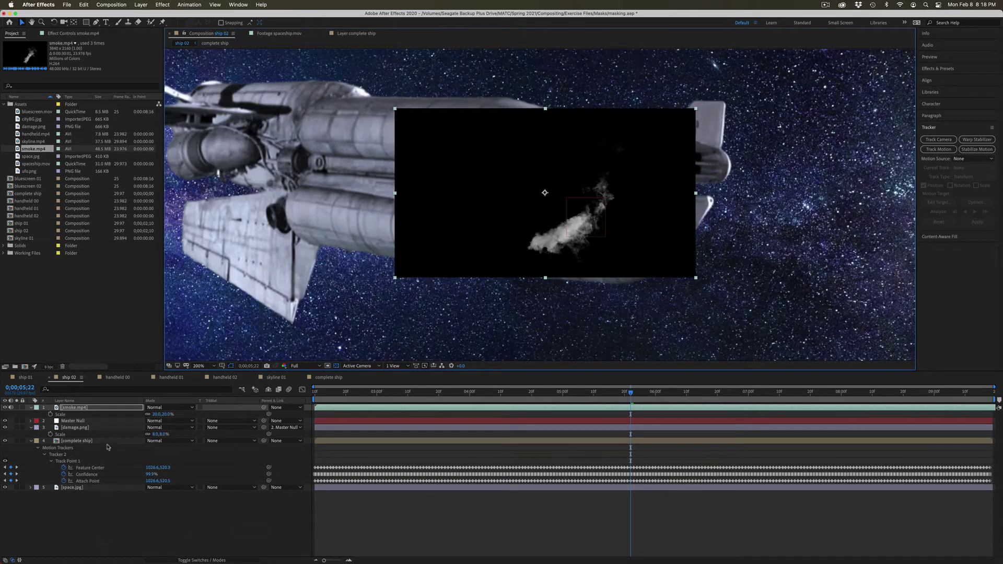
# Open the complete ship composition and toggle the Soft Light spaceship.mov layer's visibility at 0;00;00;13 to compare the ship's look
pyautogui.doubleClick(76, 441)
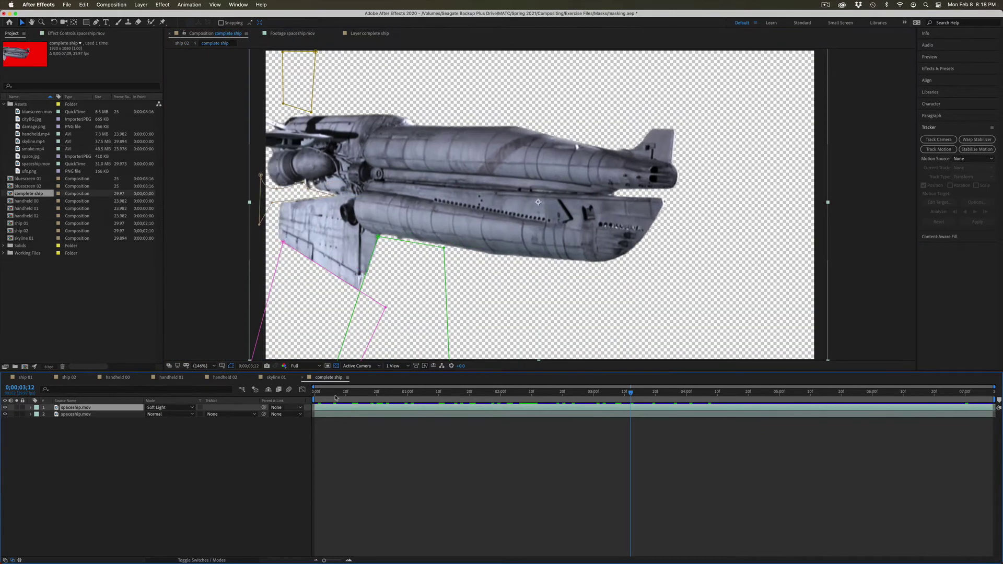
pyautogui.click(355, 391)
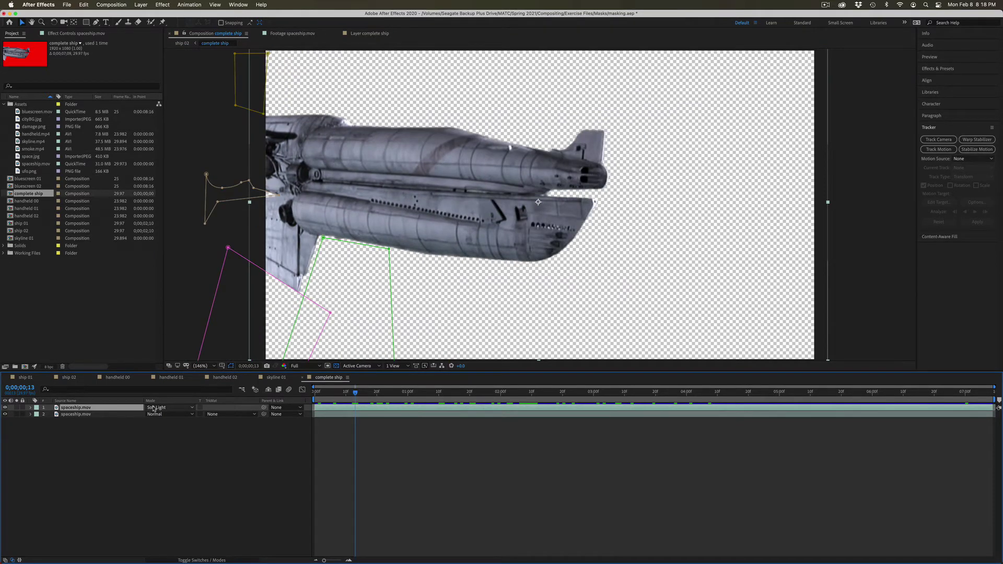
pyautogui.click(5, 407)
pyautogui.click(5, 407)
pyautogui.click(5, 407)
pyautogui.click(5, 407)
# Examine the layer stack and blending modes in ship 01, and return to the ship 02 composition
pyautogui.click(25, 378)
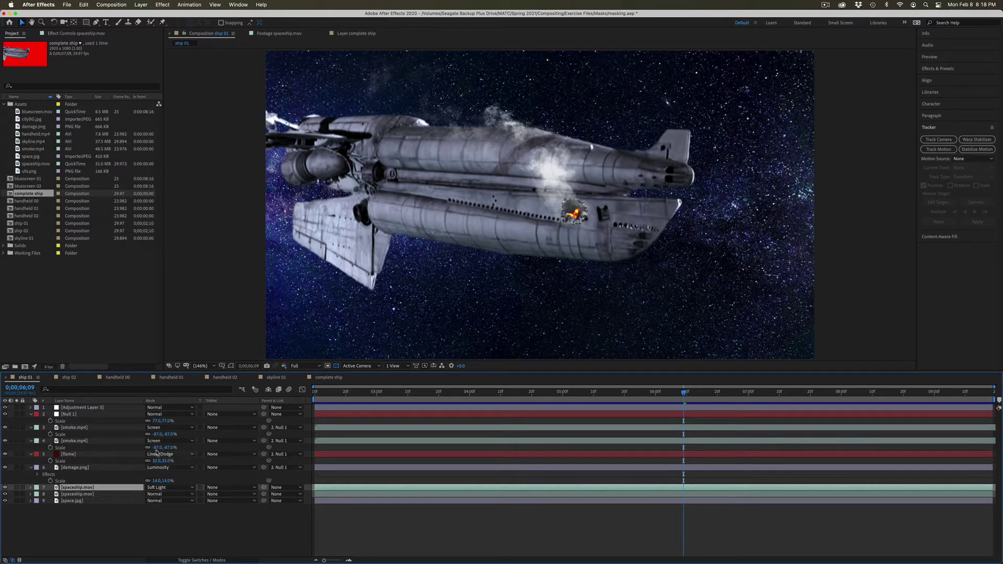
pyautogui.click(208, 505)
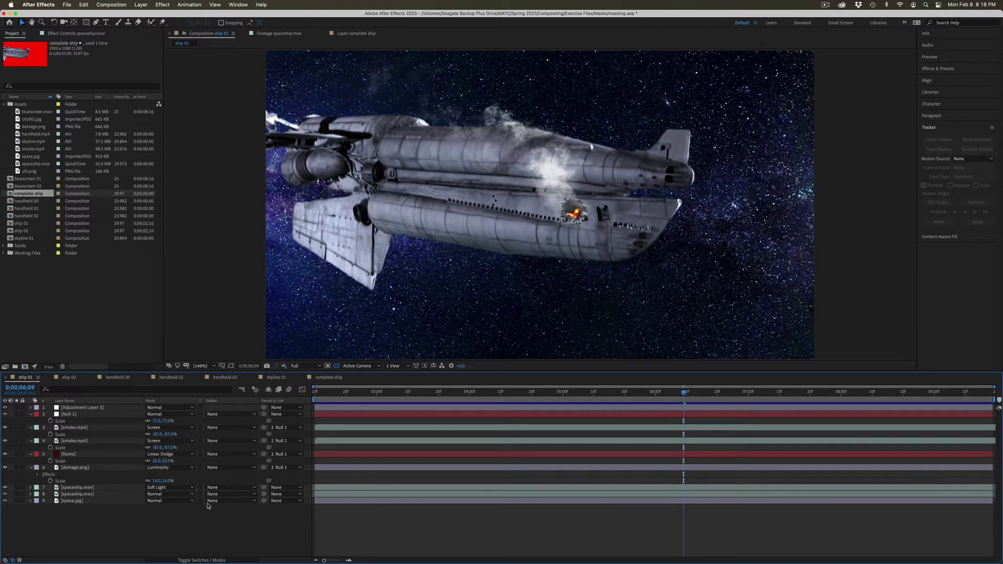
pyautogui.click(70, 379)
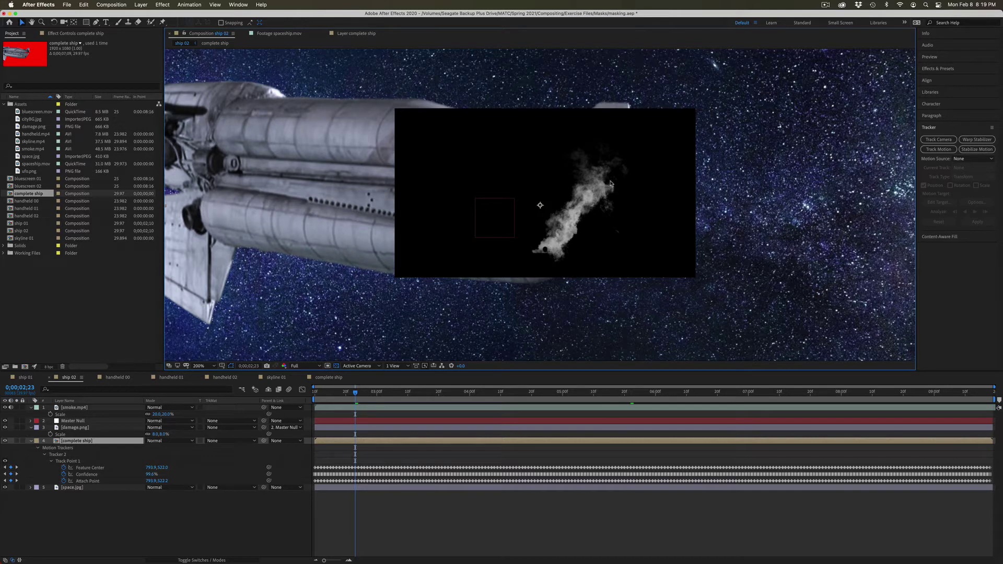
# Try removing the black background of smoke.mp4 with the Extract effect by raising its Black Point, and delete the effect
pyautogui.click(163, 4)
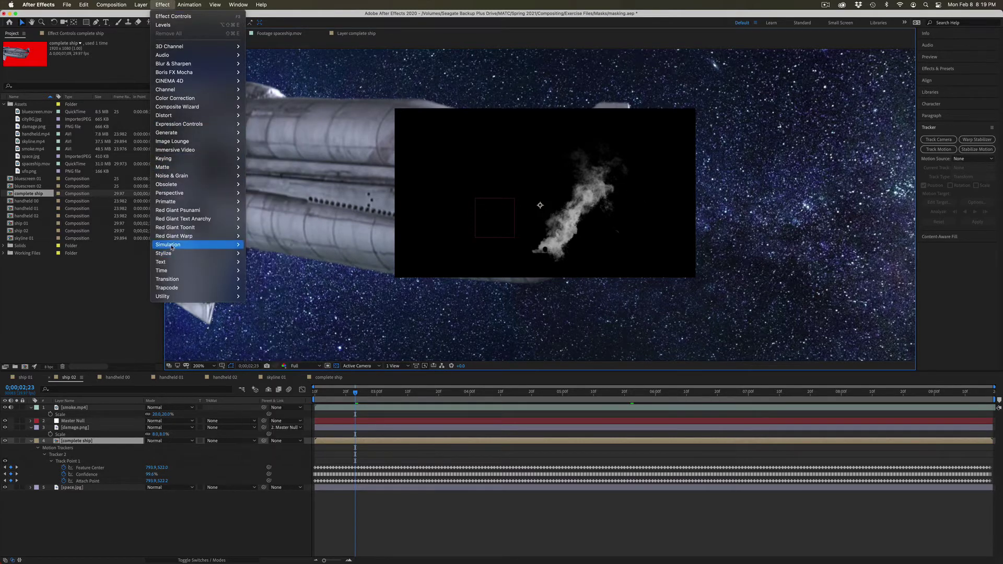
pyautogui.moveTo(173, 158)
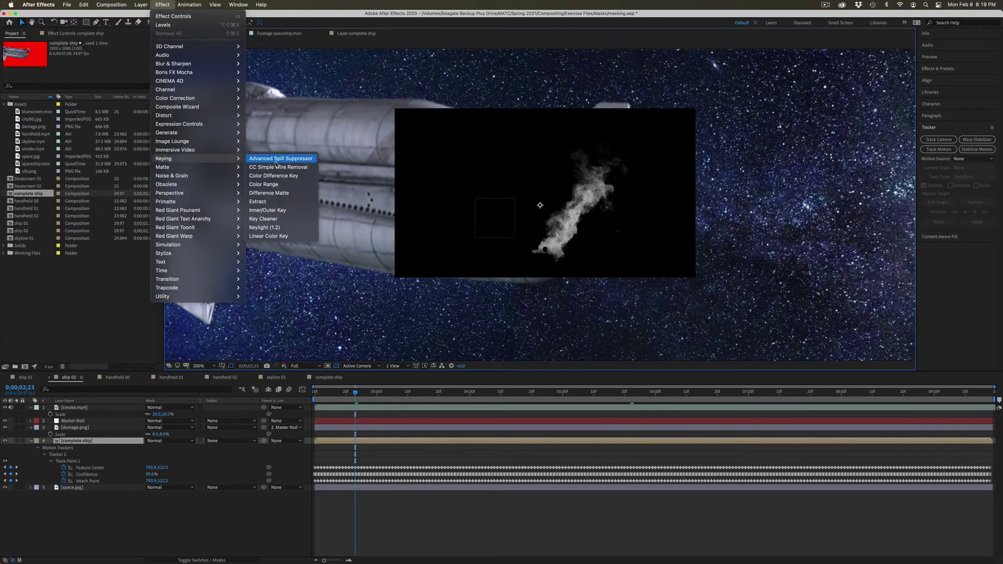
pyautogui.click(257, 202)
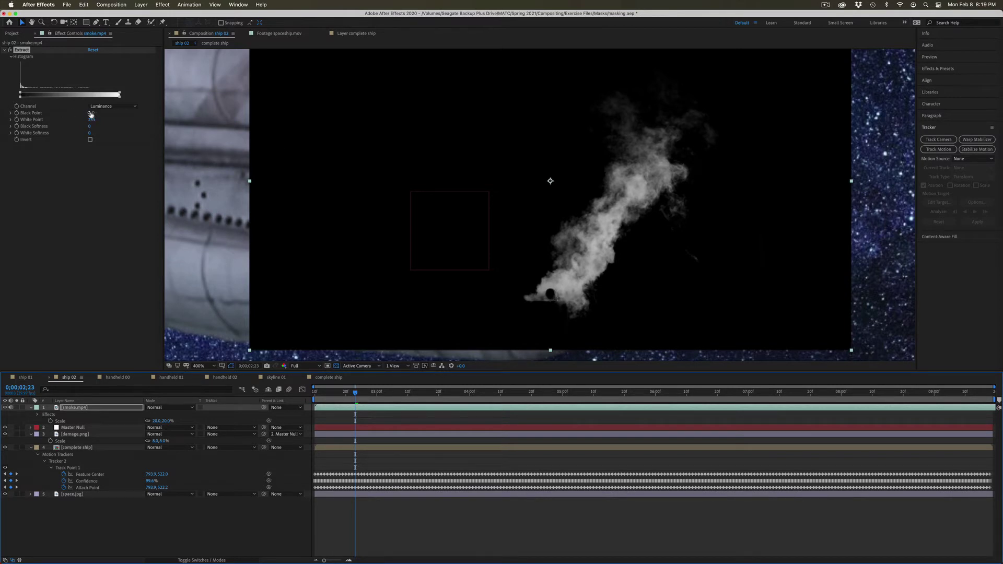
pyautogui.moveTo(90, 115)
pyautogui.mouseDown()
pyautogui.moveTo(111, 113)
pyautogui.moveTo(98, 113)
pyautogui.mouseUp()
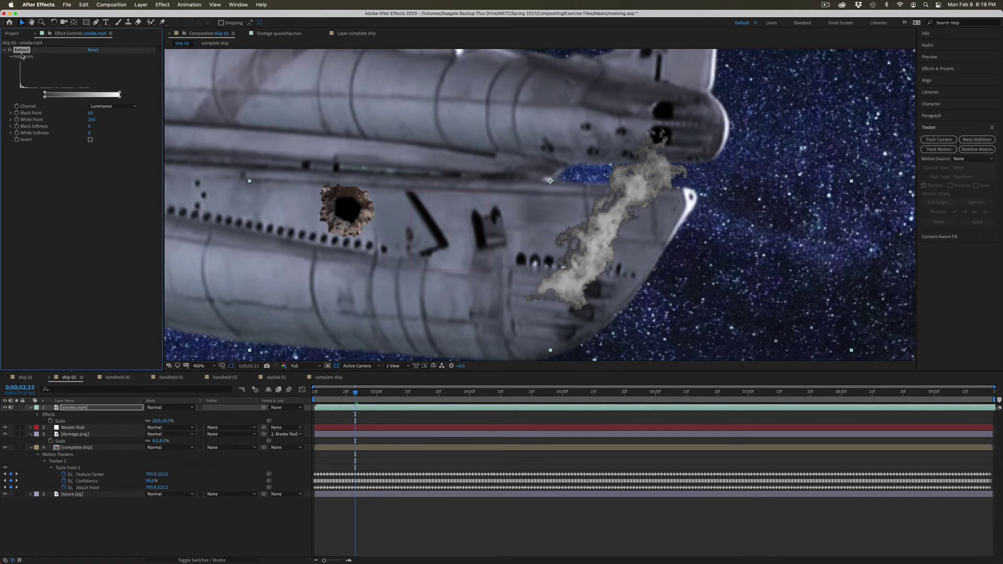
pyautogui.press('Delete')
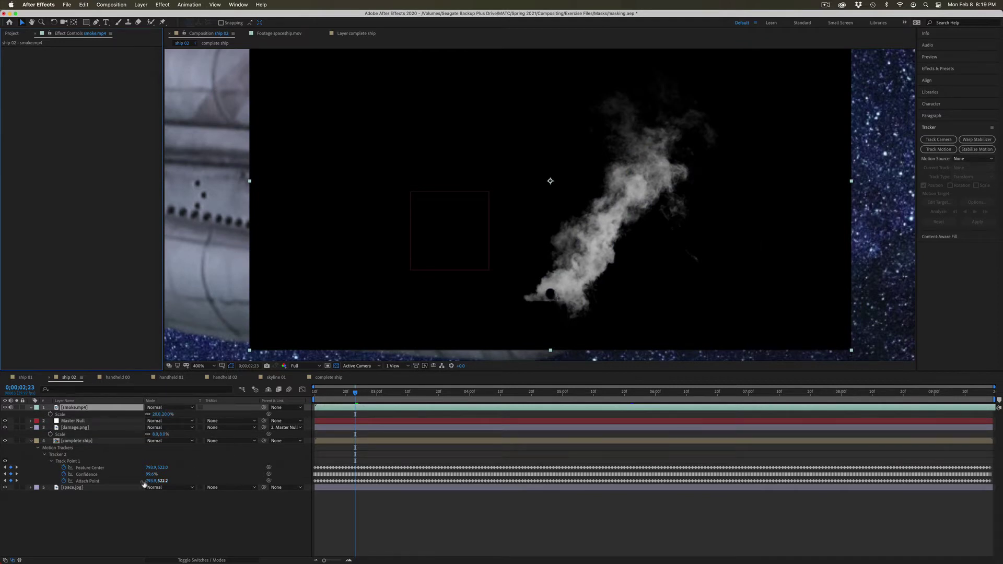
# Switch the timeline between the layer switches and blending mode columns, and review the blending modes offered for smoke.mp4
pyautogui.click(189, 560)
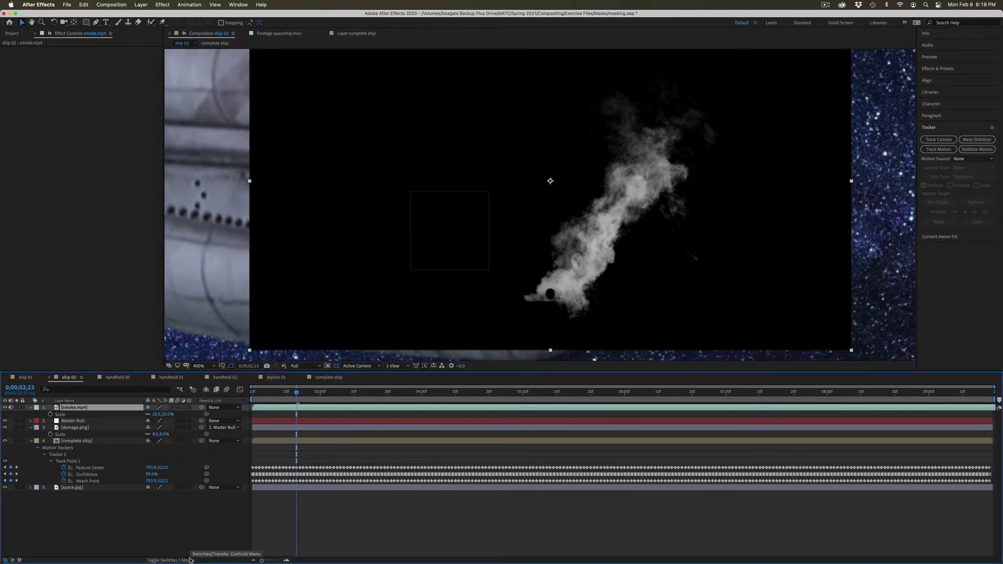
pyautogui.click(190, 560)
pyautogui.click(190, 560)
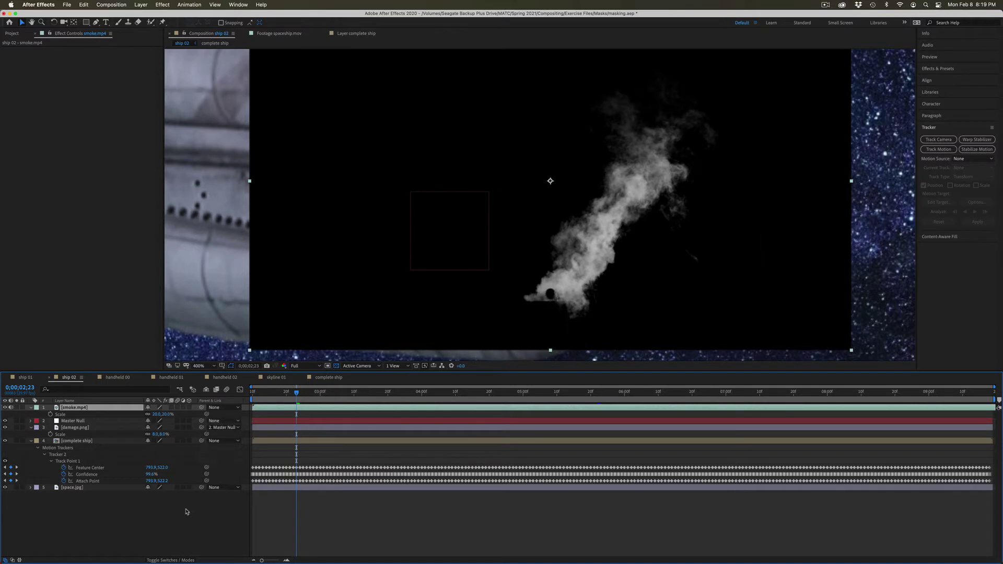
pyautogui.click(171, 560)
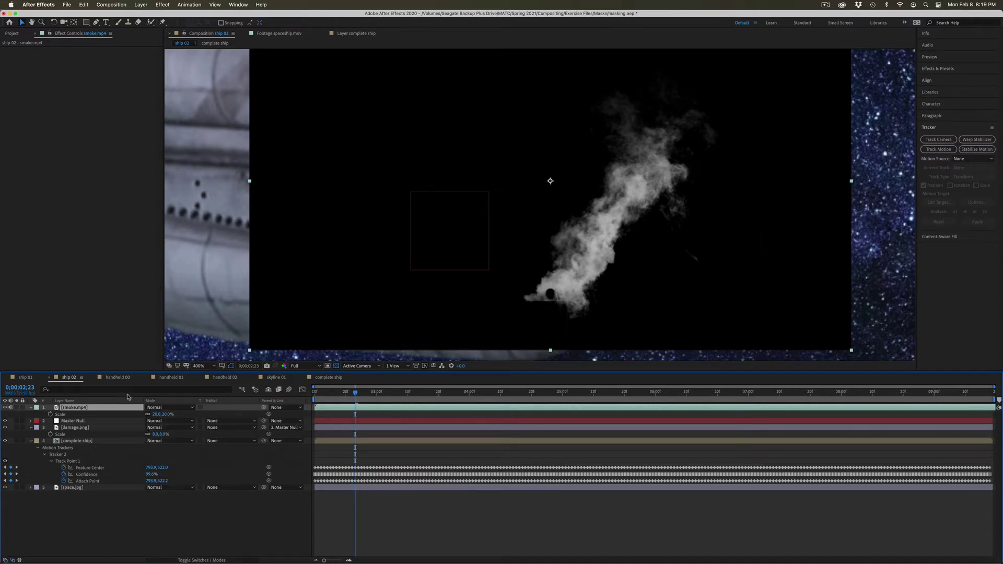
pyautogui.click(169, 408)
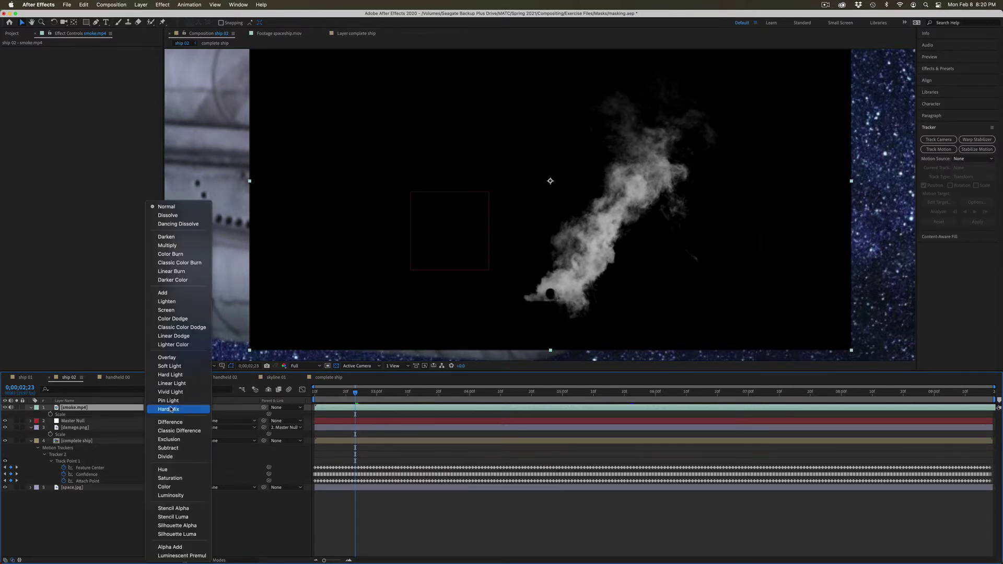
pyautogui.click(103, 500)
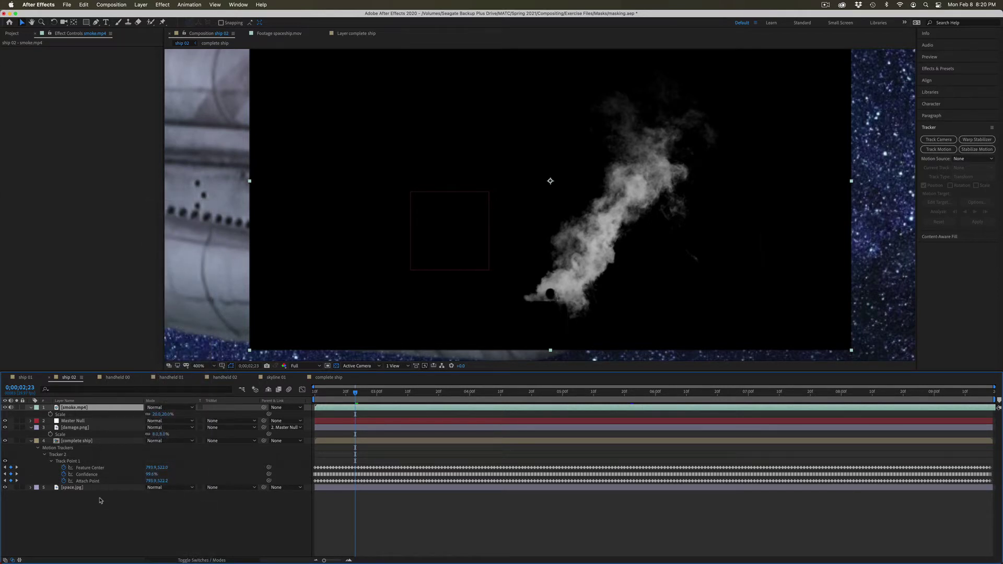
# Cycle smoke.mp4's blending mode backwards from Normal to Subtract, and preview the smoke on the whole ship
pyautogui.hotkey('shift', '-')
pyautogui.hotkey('shift', '-')
pyautogui.hotkey('shift', '-')
pyautogui.hotkey('shift', '-')
pyautogui.hotkey('shift', '-')
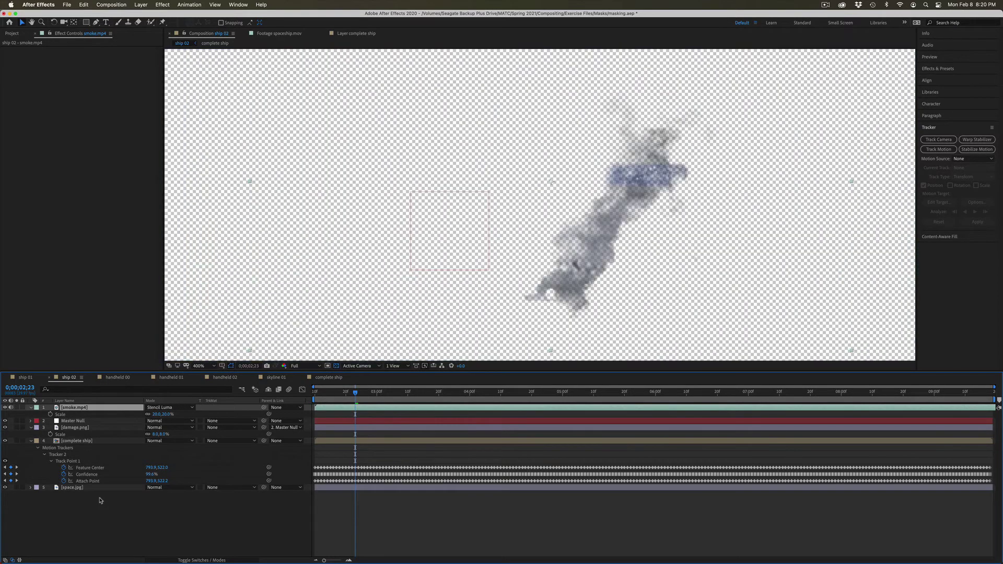
pyautogui.hotkey('shift', '-')
pyautogui.hotkey('shift', '-')
pyautogui.hotkey('shift', '-')
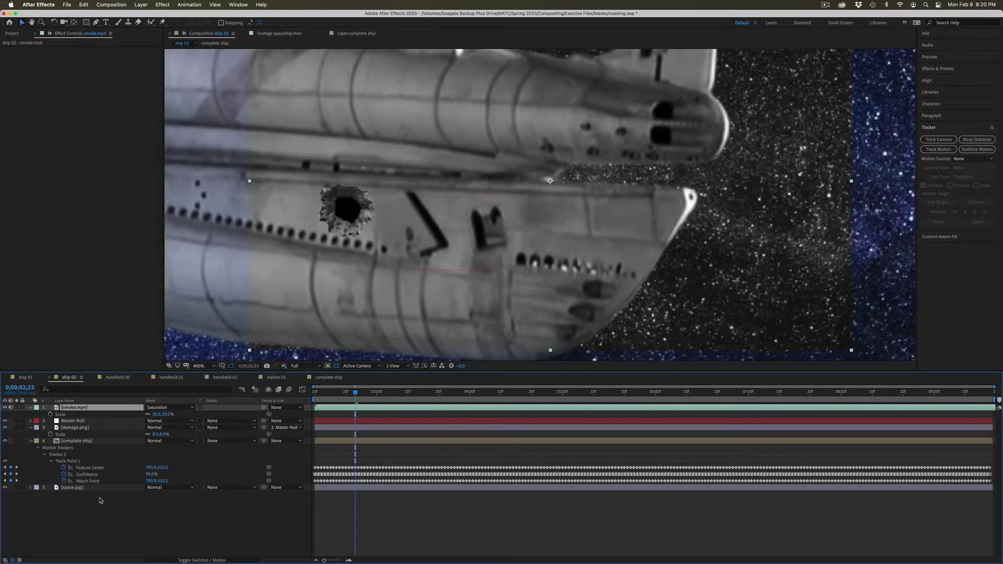
pyautogui.hotkey('shift', '-')
pyautogui.hotkey('shift', '-')
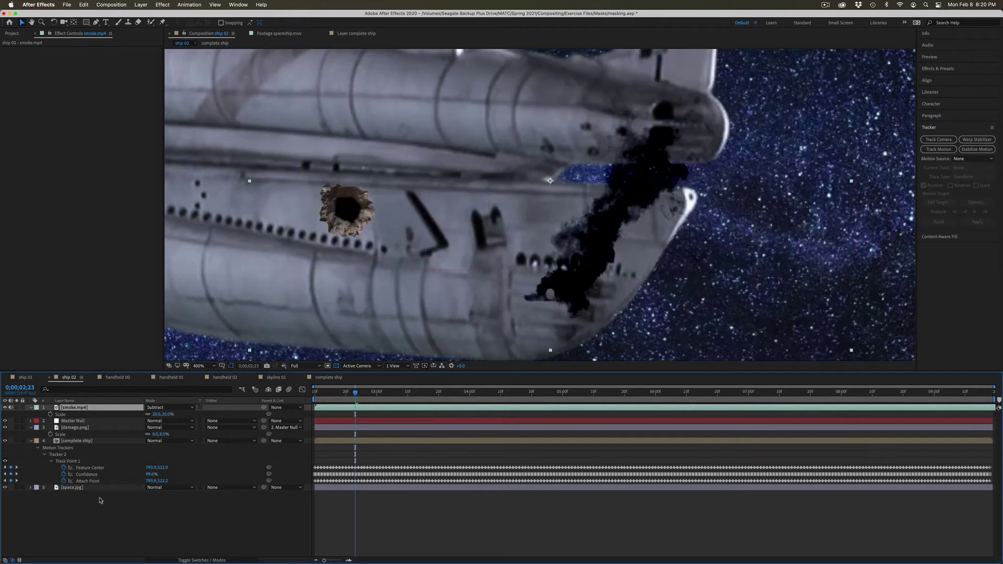
pyautogui.press(',')
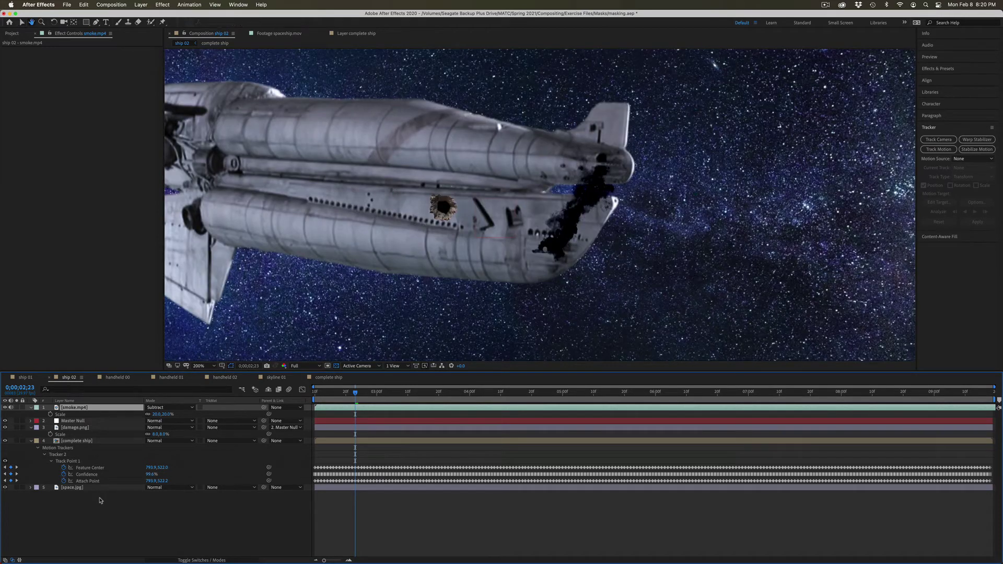
pyautogui.press('space')
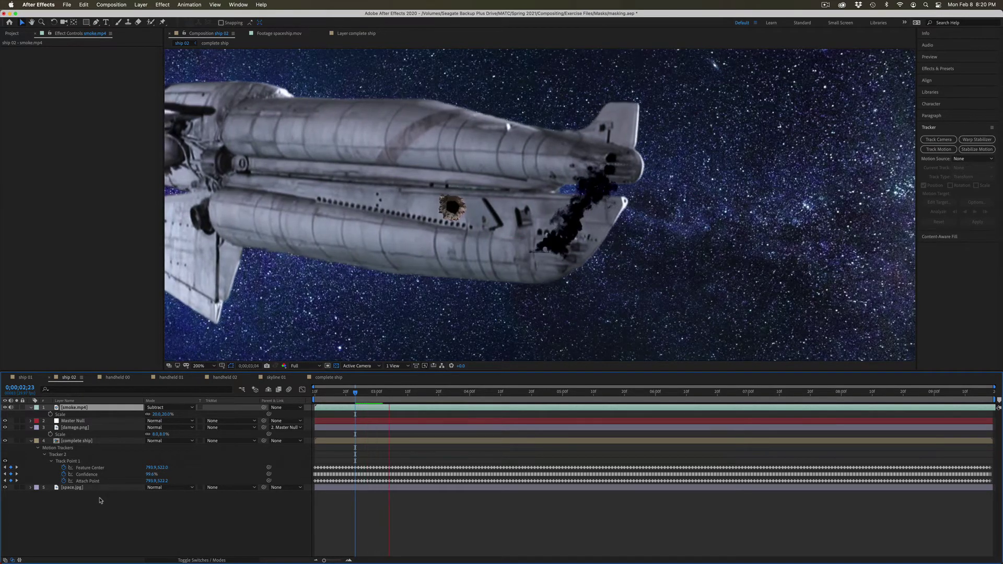
pyautogui.press('space')
# Cycle smoke.mp4's blending mode back past Exclusion to Classic Difference and preview the composition
pyautogui.hotkey('shift', '-')
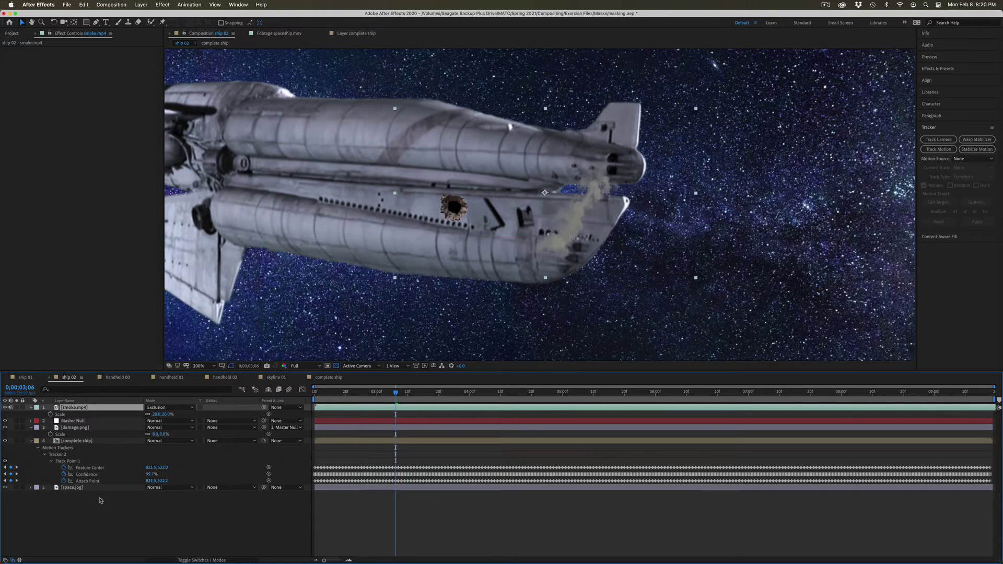
pyautogui.hotkey('shift', '-')
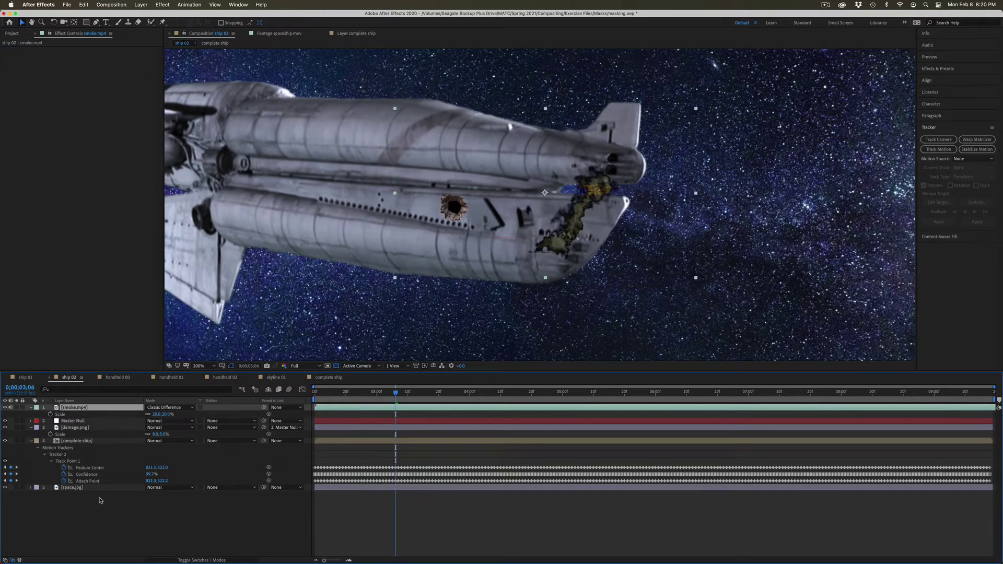
pyautogui.press('space')
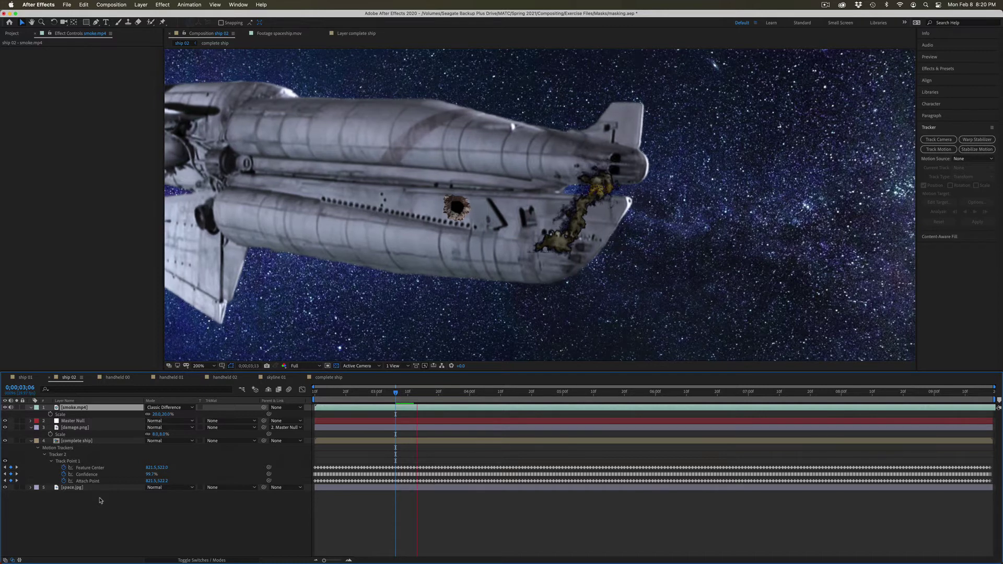
pyautogui.press('space')
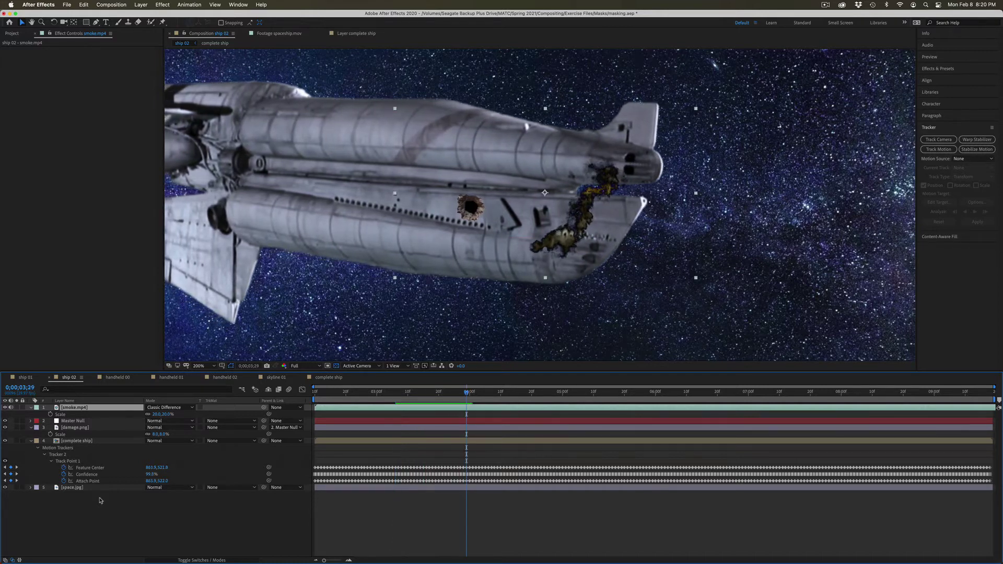
# Cycle smoke.mp4's blending mode back through Pin Light, Hard Light and Lighter Color to Linear Dodge, and preview it
pyautogui.hotkey('shift', '-')
pyautogui.hotkey('shift', '-')
pyautogui.hotkey('shift', '-')
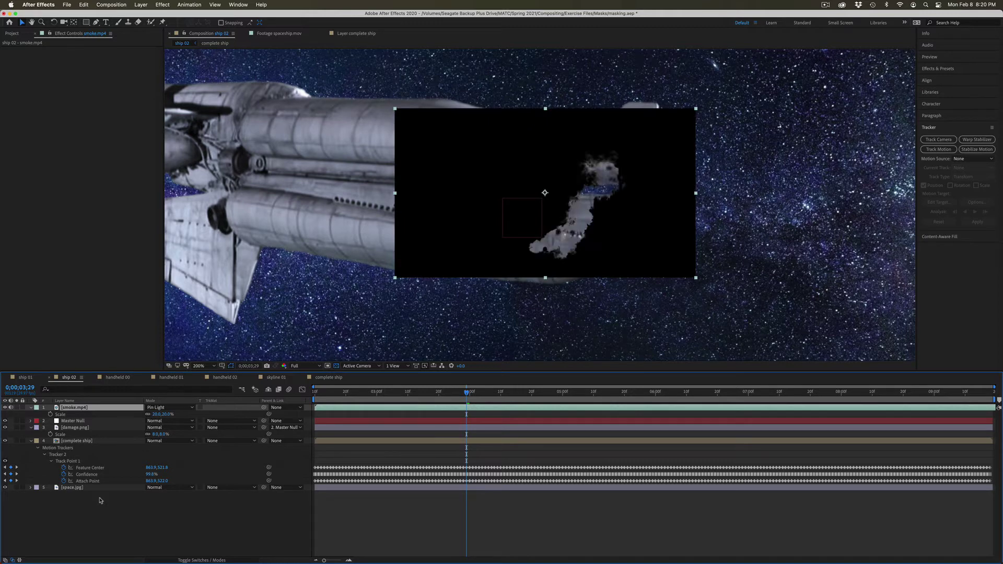
pyautogui.hotkey('shift', '-')
pyautogui.hotkey('shift', '-')
pyautogui.hotkey('shift', '-')
pyautogui.hotkey('shift', '-')
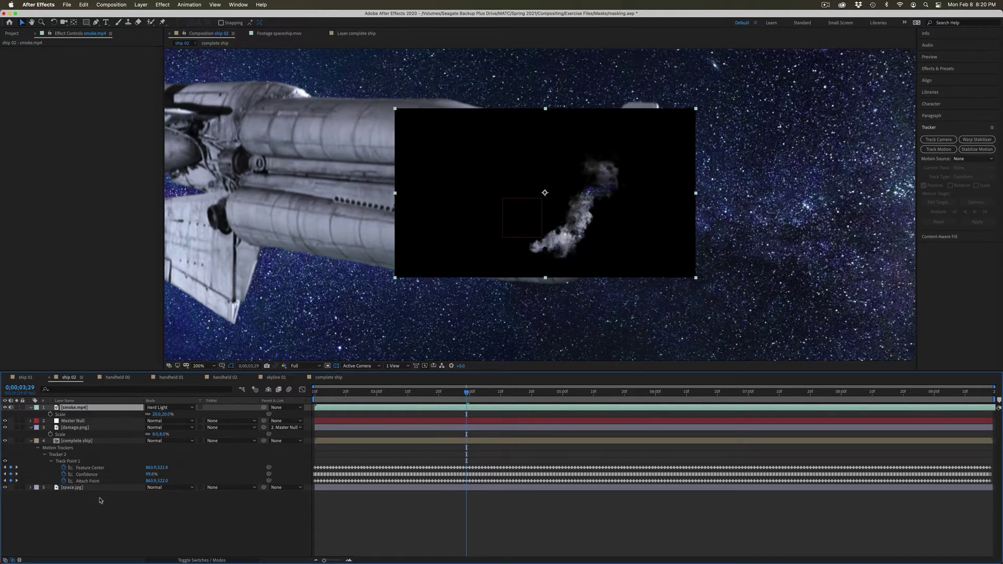
pyautogui.hotkey('shift', '-')
pyautogui.hotkey('shift', '-')
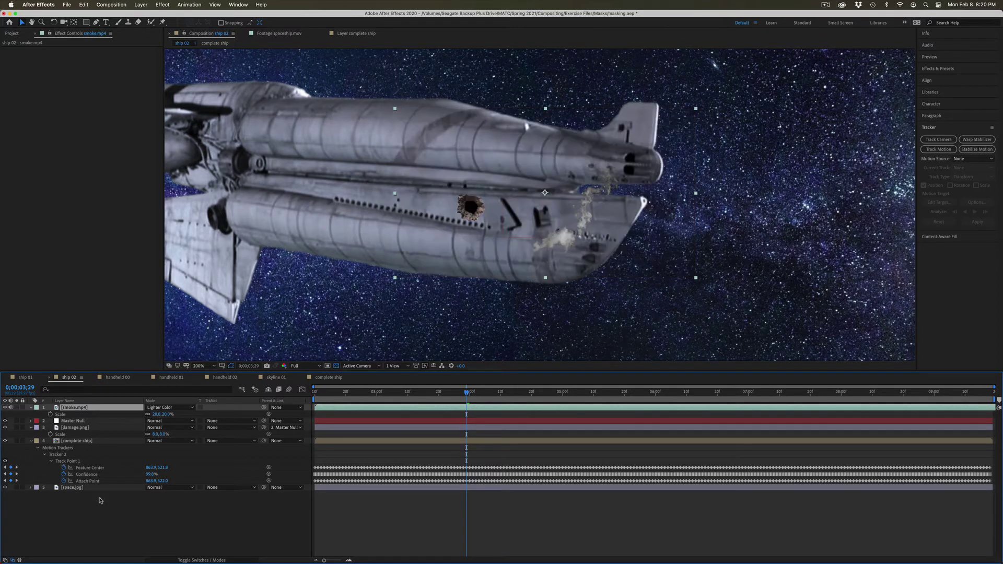
pyautogui.hotkey('shift', '-')
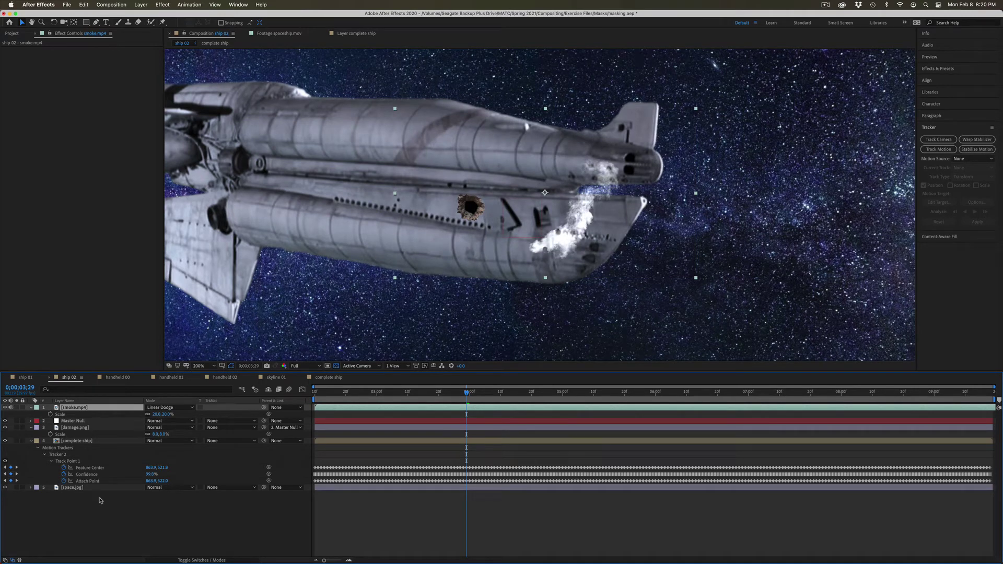
pyautogui.hotkey('shift', '-')
pyautogui.hotkey('shift', '=')
pyautogui.press('space')
# Cycle smoke.mp4's blending mode back to Screen and preview the smoke over the hull
pyautogui.hotkey('shift', '-')
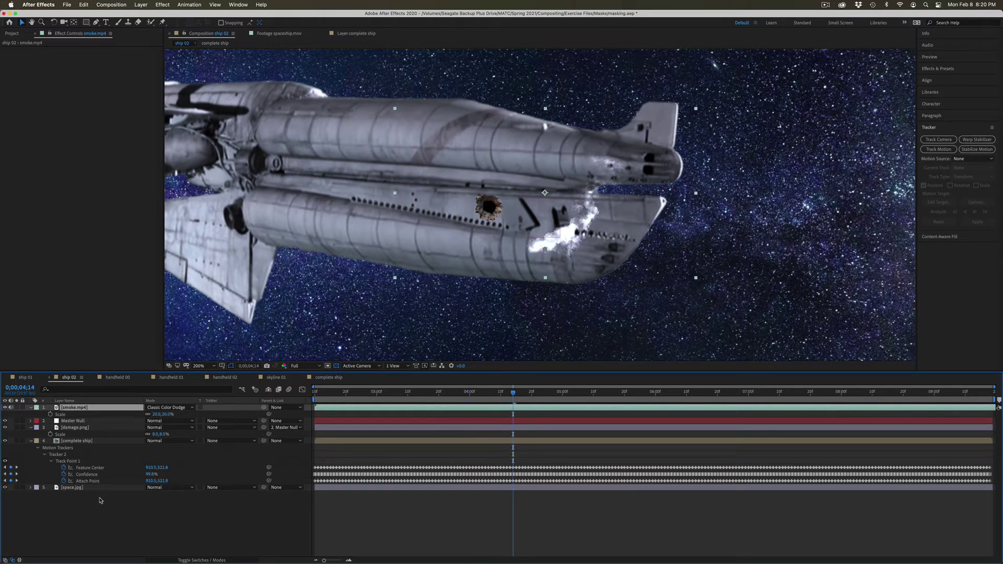
pyautogui.hotkey('shift', '-')
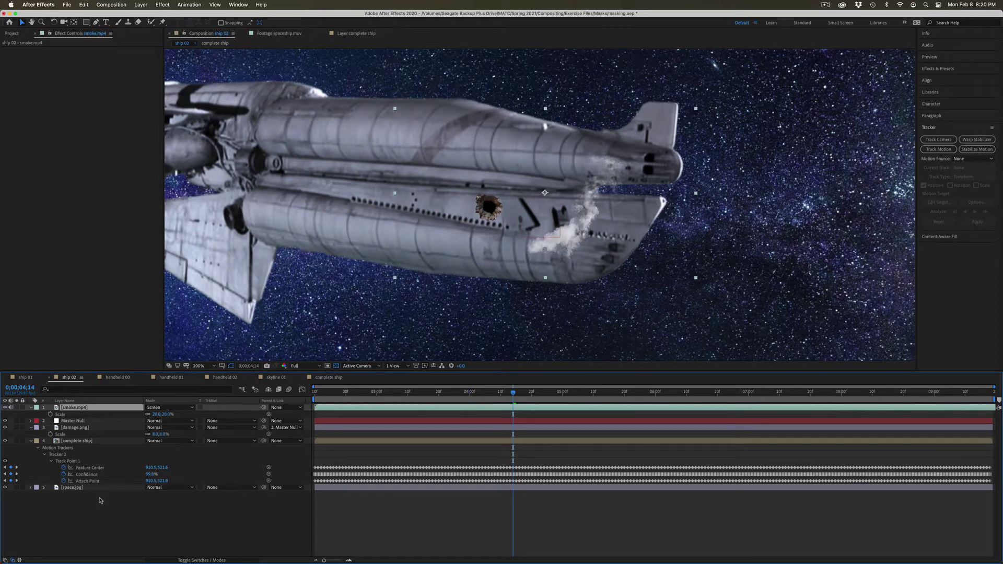
pyautogui.press('space')
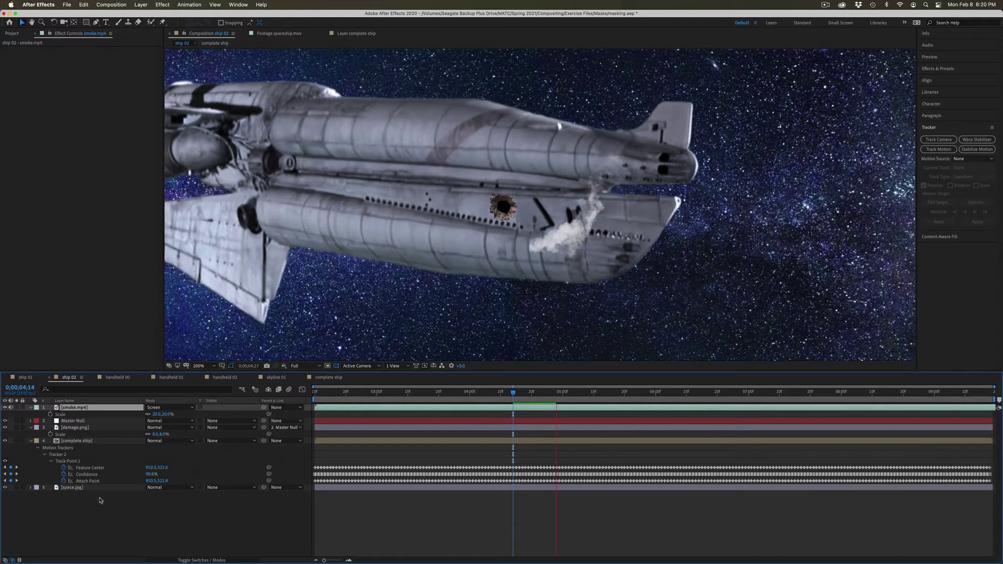
pyautogui.press('space')
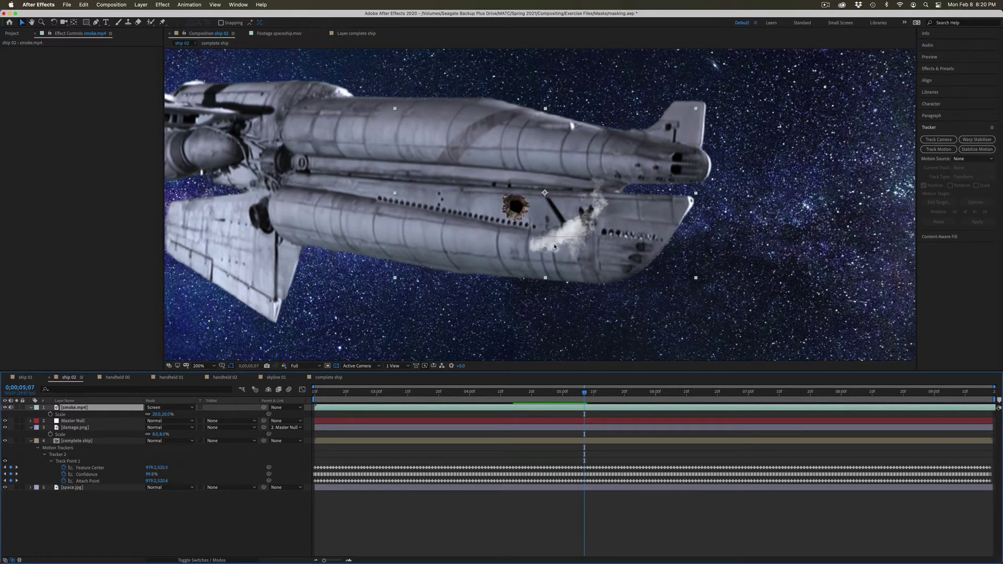
# Nudge the smoke.mp4 layer about 13 steps down and 2 steps right on the lower hull
pyautogui.press('Right')
pyautogui.press('Right')
pyautogui.press('Right')
pyautogui.press('Right')
pyautogui.press('Right')
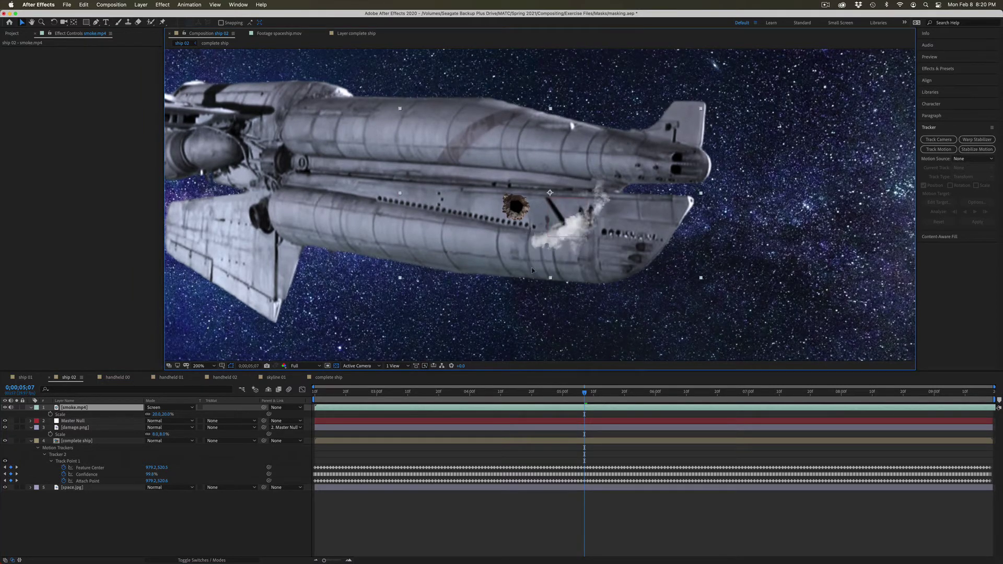
pyautogui.press('Down')
pyautogui.press('Down')
pyautogui.press('Down')
pyautogui.press('Down')
pyautogui.press('Down')
pyautogui.press('Down')
pyautogui.press('Down')
pyautogui.press('Down')
pyautogui.press('Down')
pyautogui.press('Down')
pyautogui.press('Down')
pyautogui.press('Down')
pyautogui.press('Down')
pyautogui.press('Left')
pyautogui.press('Left')
pyautogui.press('Left')
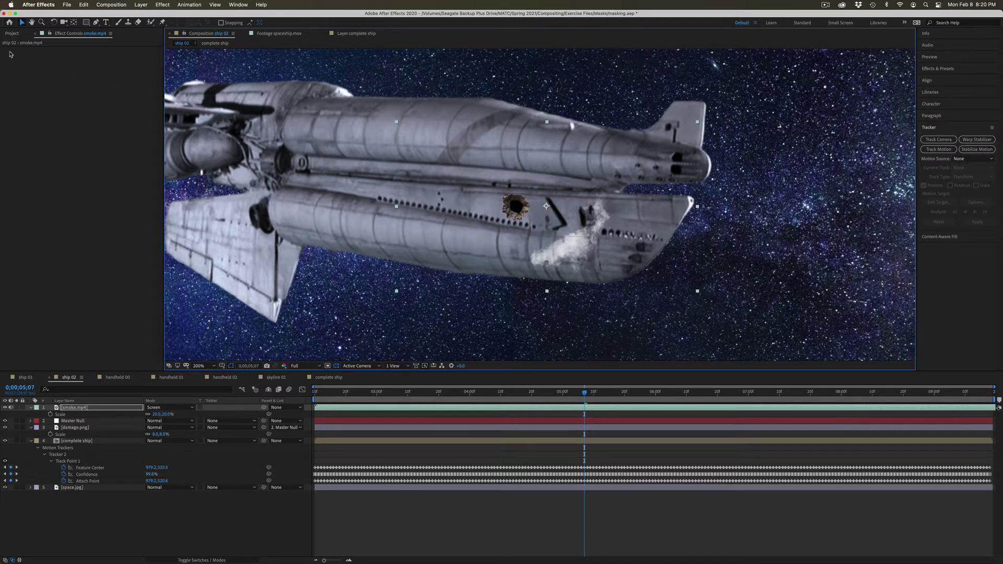
# Try moving smoke.mp4's anchor point to the base of the plume and rotating the layer, and undo the rotation
pyautogui.click(77, 23)
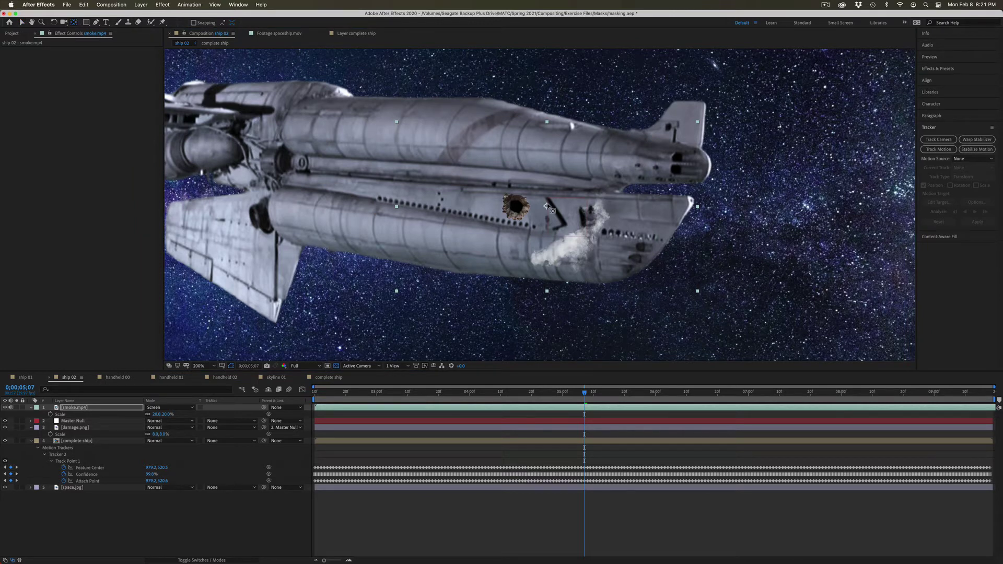
pyautogui.moveTo(545, 210); pyautogui.dragTo(540, 259)
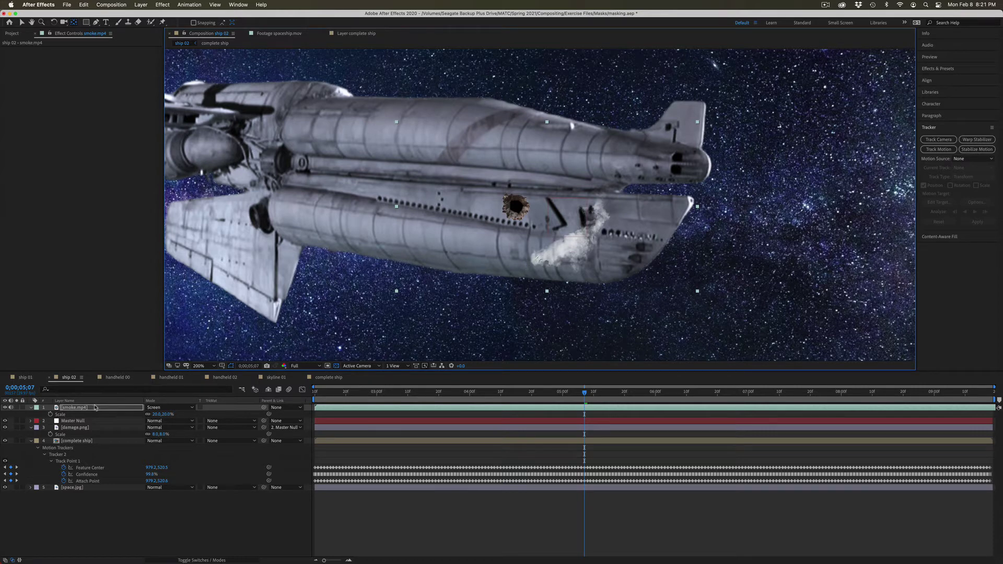
pyautogui.press('r')
pyautogui.moveTo(152, 414); pyautogui.dragTo(246, 412)
pyautogui.press('super+z')
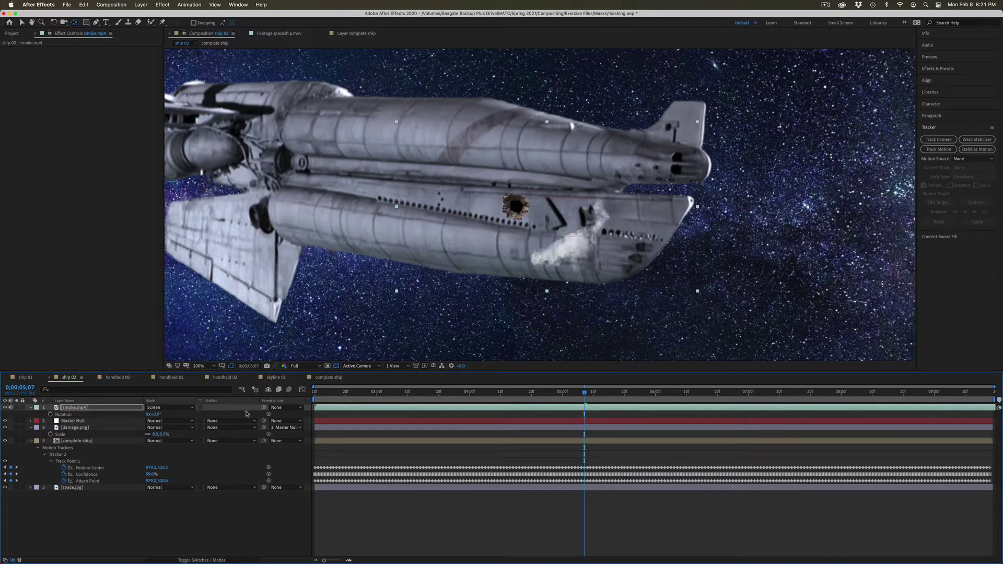
# Flip the smoke.mp4 layer horizontally
pyautogui.rightClick(97, 410)
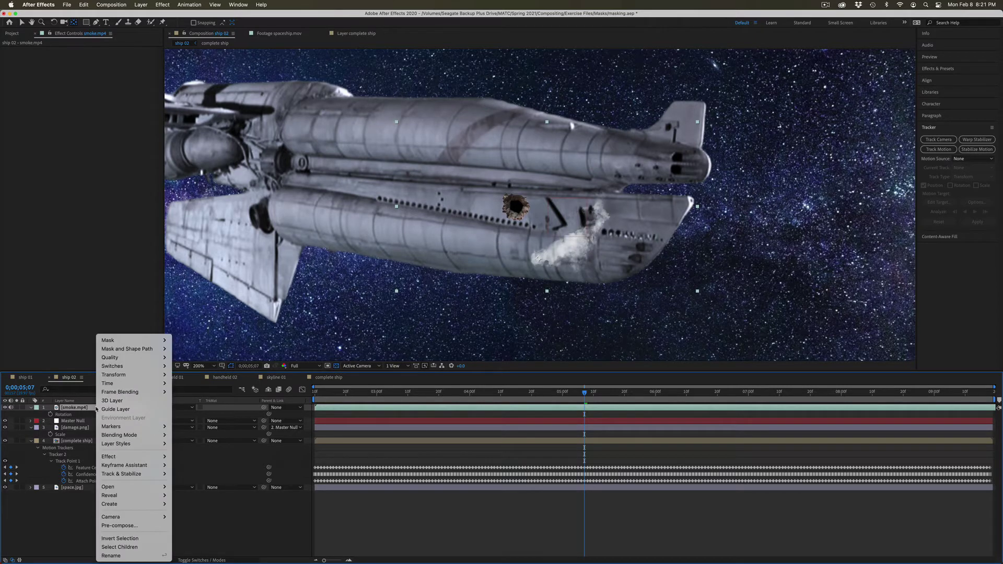
pyautogui.moveTo(131, 375)
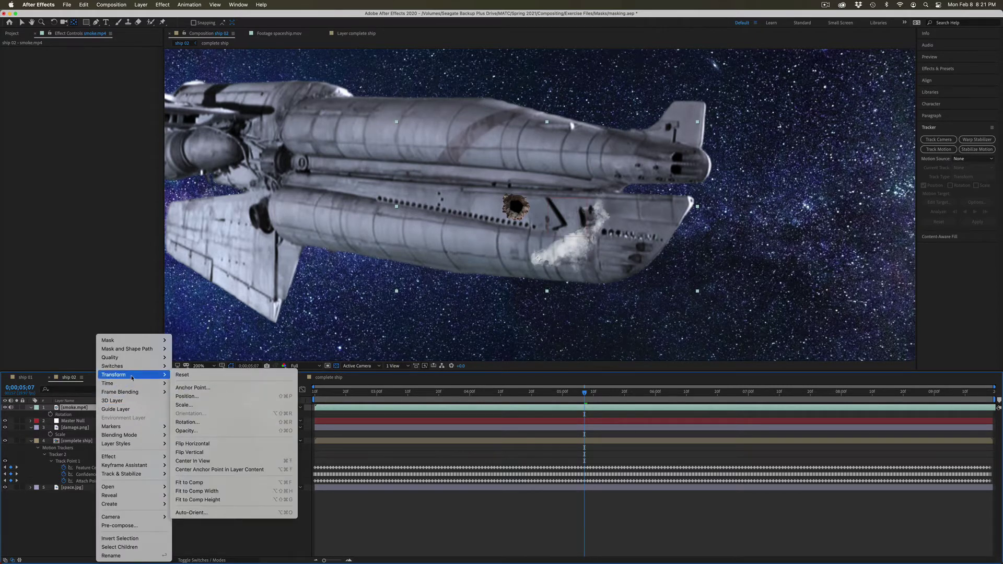
pyautogui.click(218, 449)
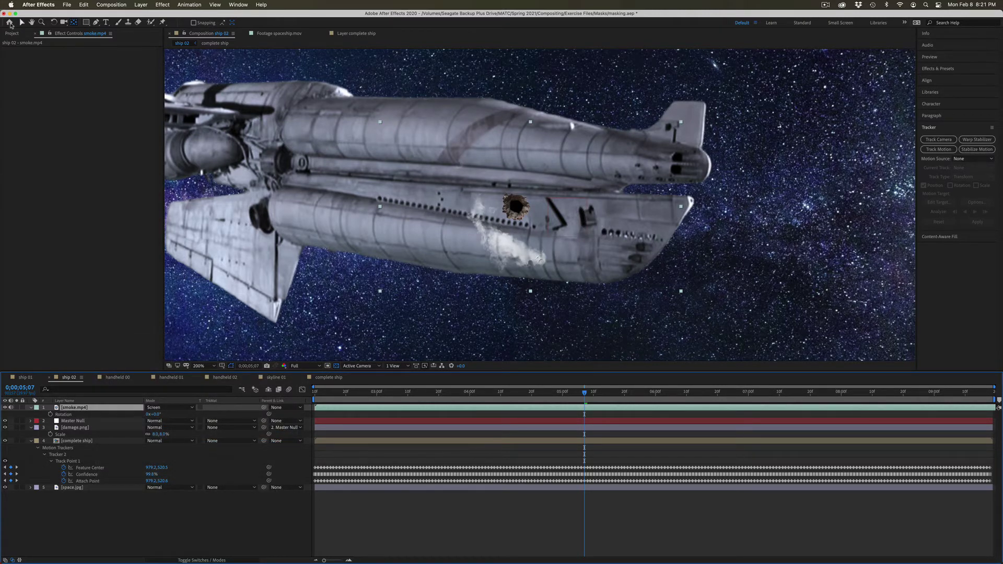
# Move smoke.mp4 so the plume's base sits over the damage hole, scale the layer to -36, 36%, and preview it
pyautogui.click(20, 23)
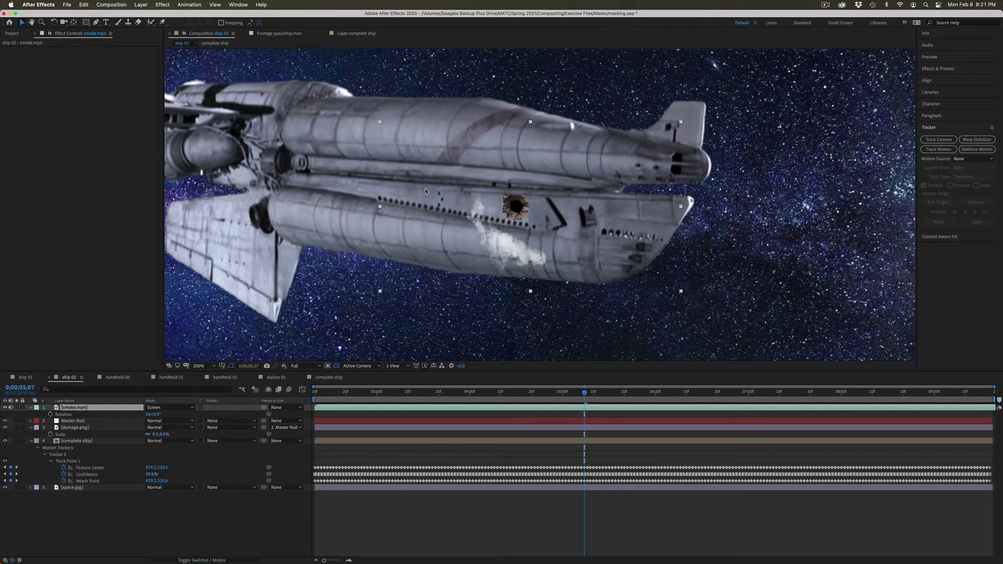
pyautogui.moveTo(517, 255); pyautogui.dragTo(493, 202)
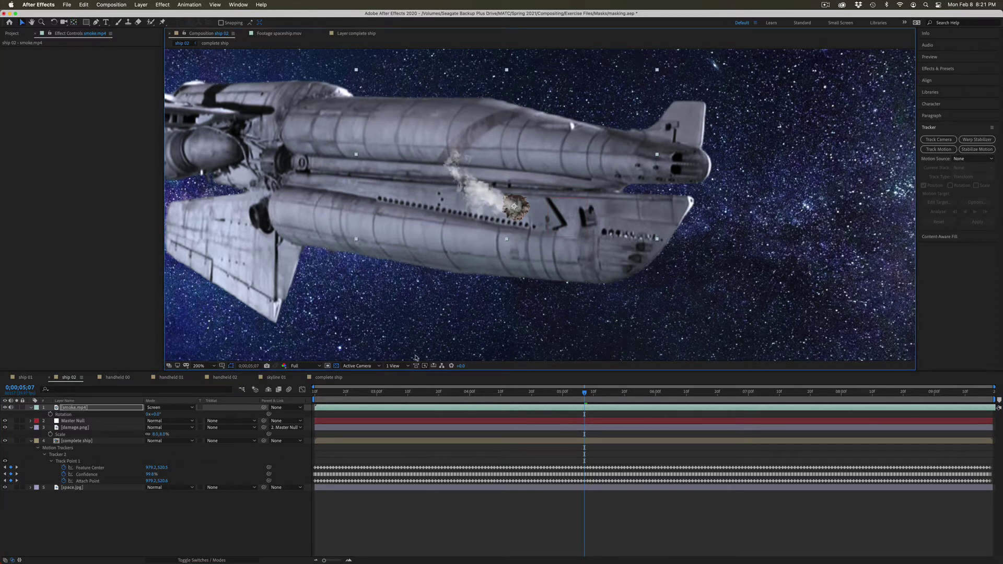
pyautogui.press('s')
pyautogui.moveTo(159, 415); pyautogui.dragTo(148, 413)
pyautogui.press('space')
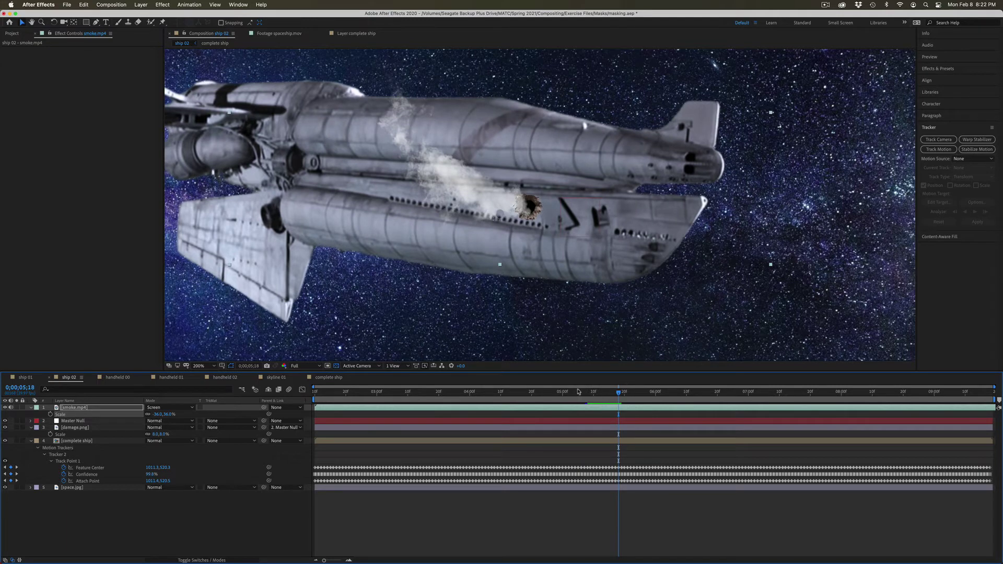
pyautogui.moveTo(578, 393)
pyautogui.mouseDown()
pyautogui.moveTo(568, 397)
pyautogui.moveTo(581, 397)
pyautogui.mouseUp()
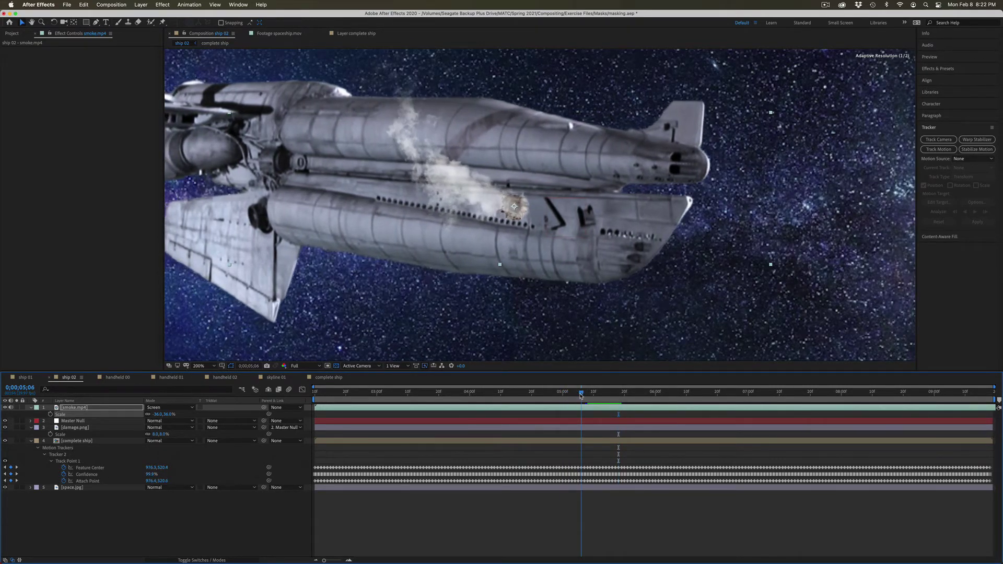
# Parent smoke.mp4 to the Master Null and move the Master Null above it in the layer stack
pyautogui.click(277, 408)
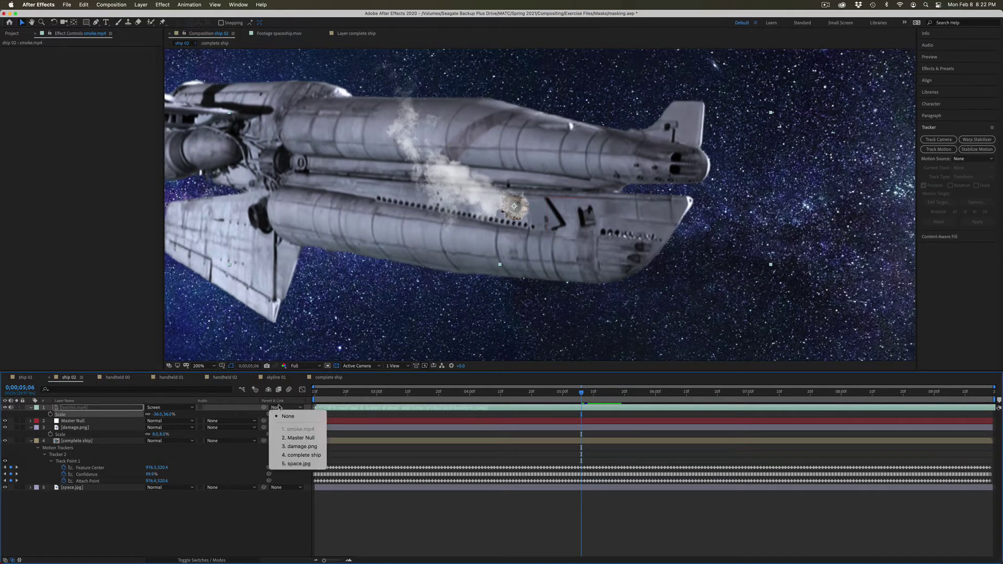
pyautogui.click(273, 438)
pyautogui.click(78, 421)
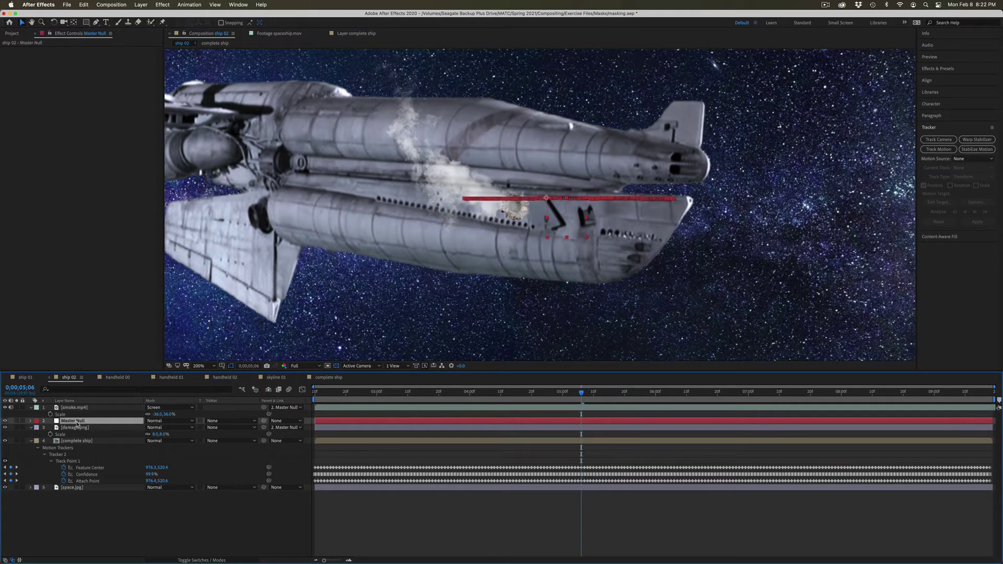
pyautogui.moveTo(77, 421); pyautogui.dragTo(78, 407)
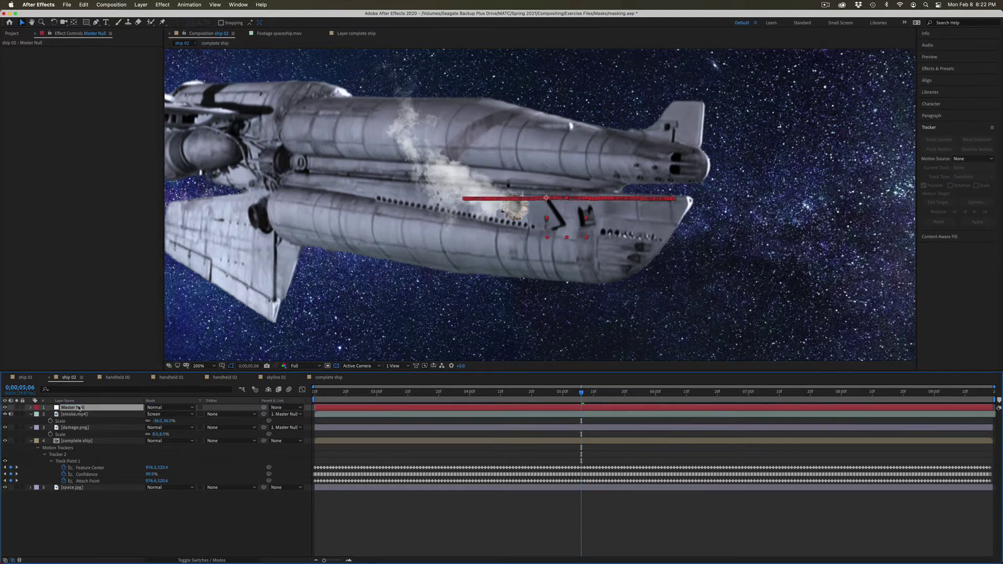
pyautogui.click(610, 500)
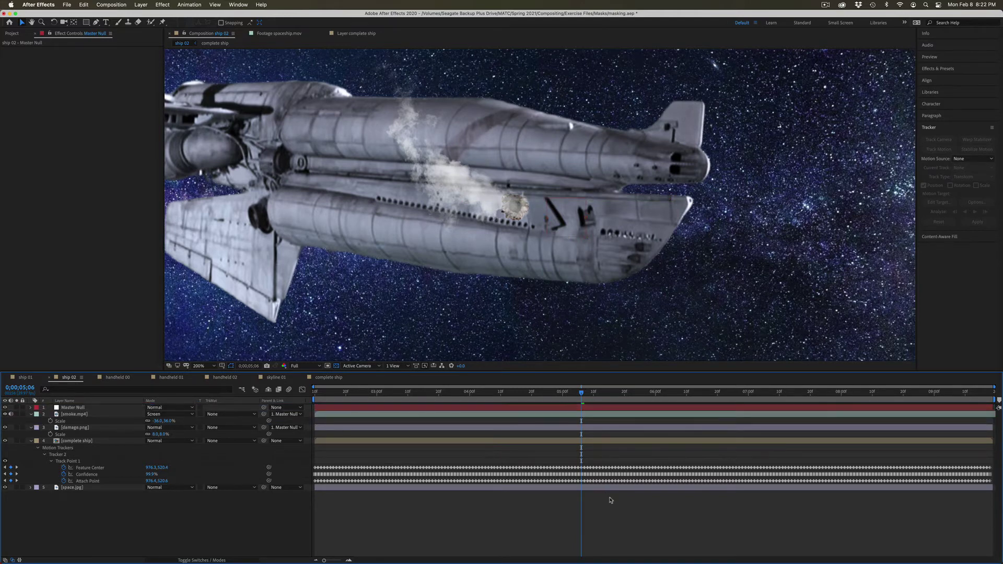
# Preview the tracked smoke and shift smoke.mp4 slightly up and right over the damage hole
pyautogui.press('space')
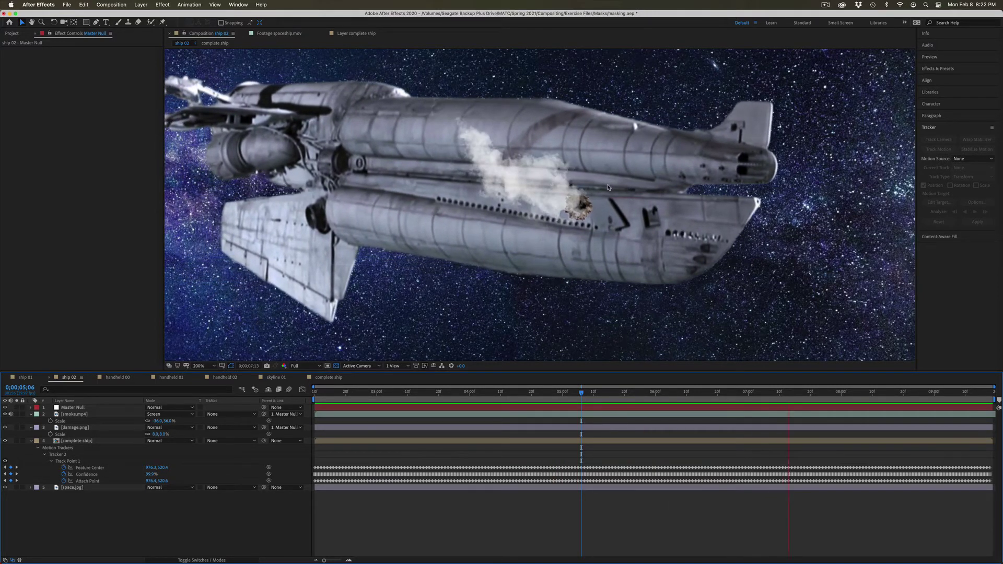
pyautogui.press('space')
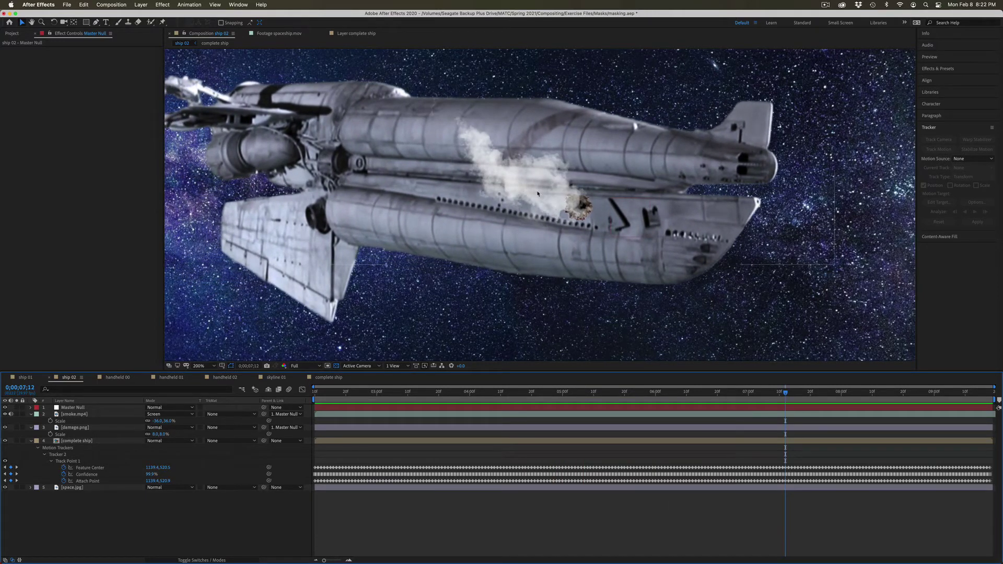
pyautogui.moveTo(537, 194); pyautogui.dragTo(542, 188)
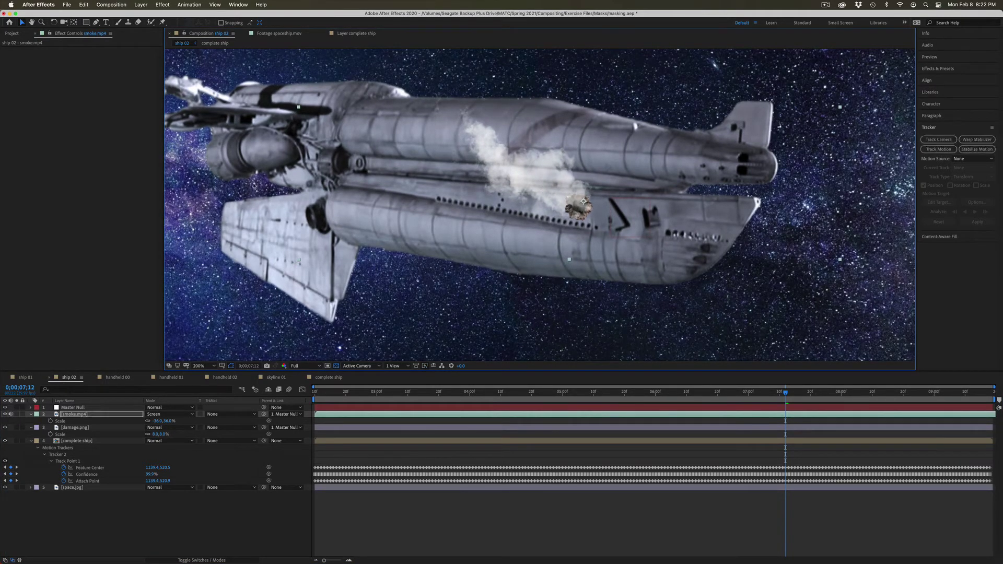
# Draw a closed Pen-tool mask on smoke.mp4 around the damage hole
pyautogui.click(95, 22)
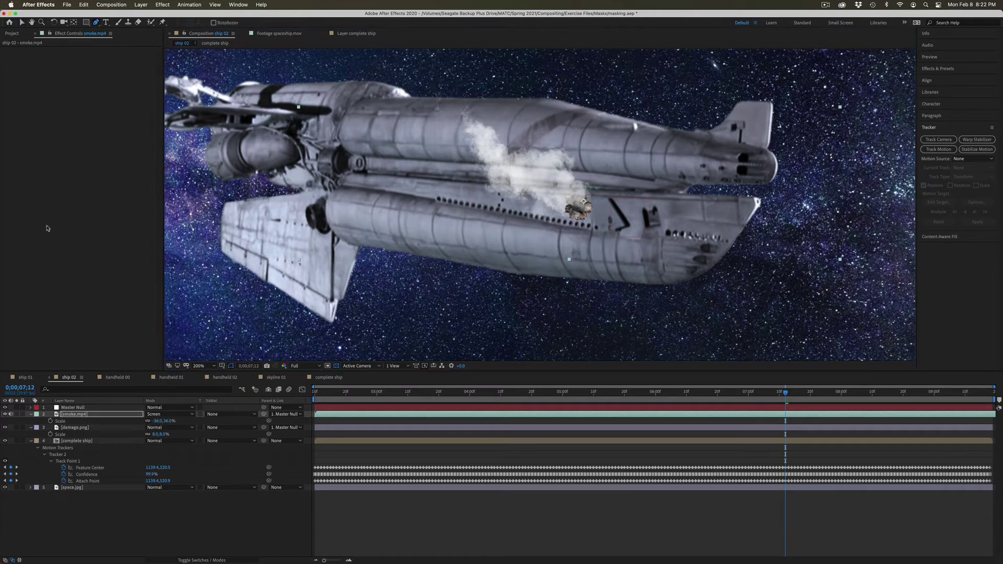
pyautogui.click(72, 417)
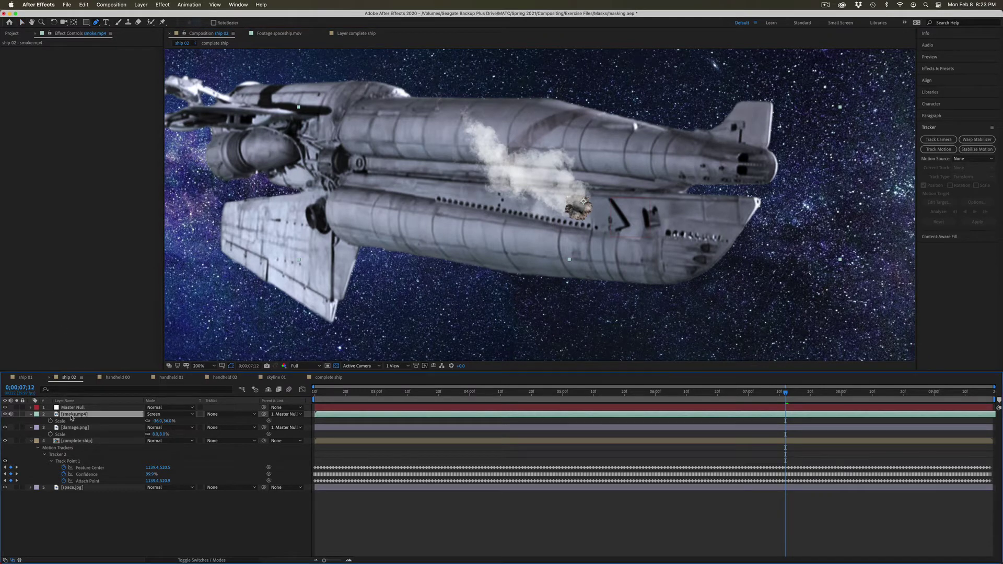
pyautogui.click(607, 201)
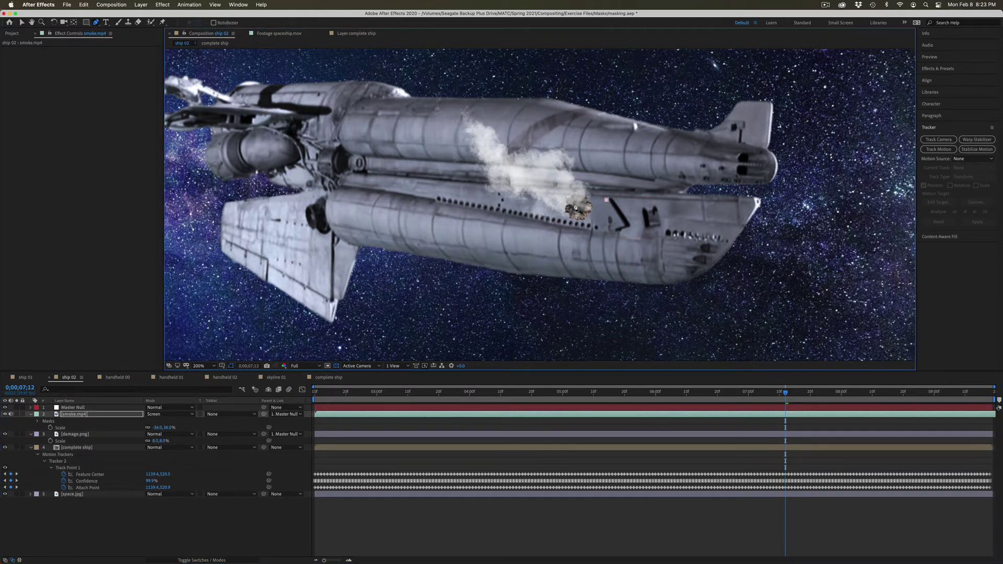
pyautogui.click(565, 204)
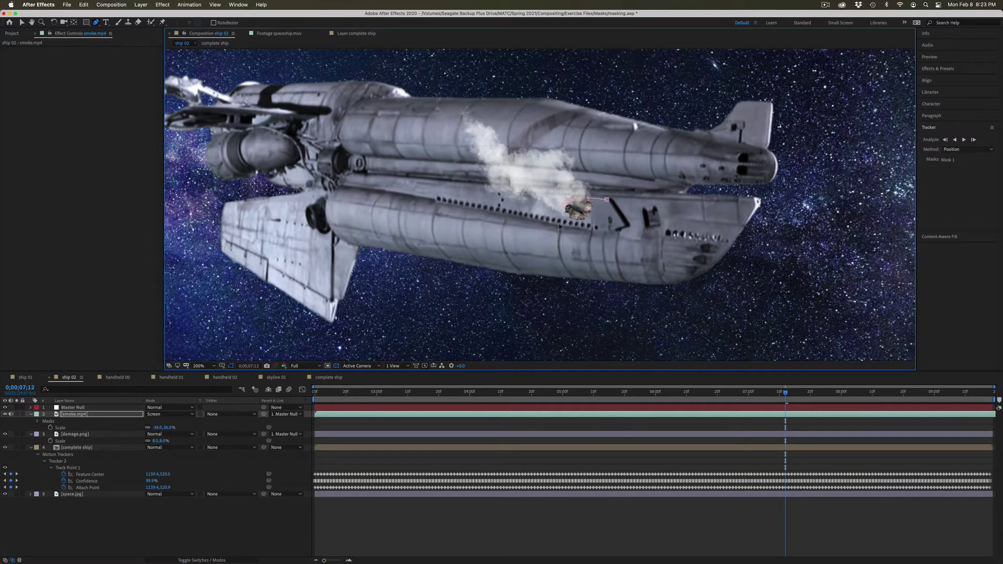
pyautogui.click(561, 230)
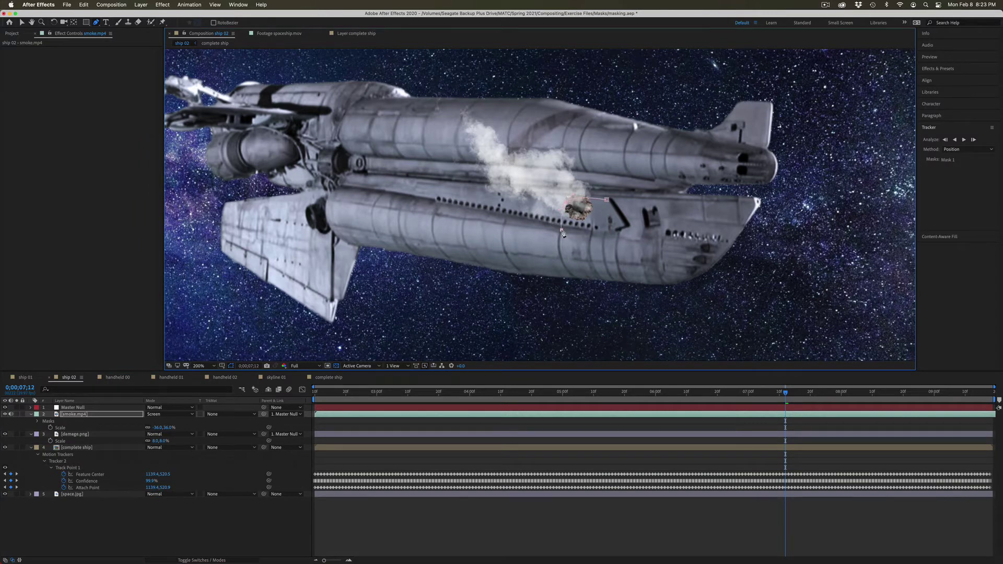
pyautogui.click(607, 200)
# Set the smoke.mp4 mask mode to Subtract and check the cutout at a slightly later frame
pyautogui.click(119, 416)
pyautogui.press('m')
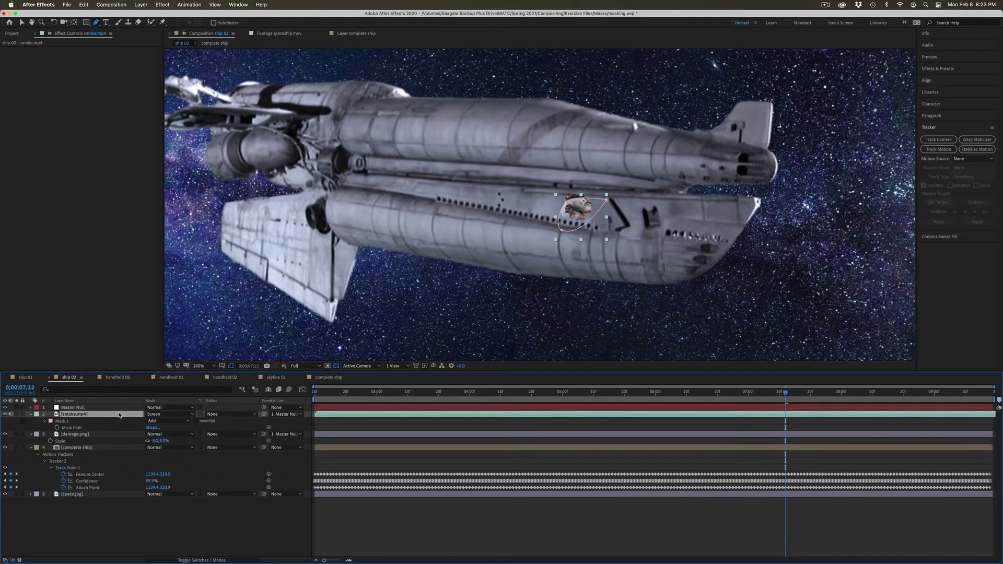
pyautogui.click(161, 421)
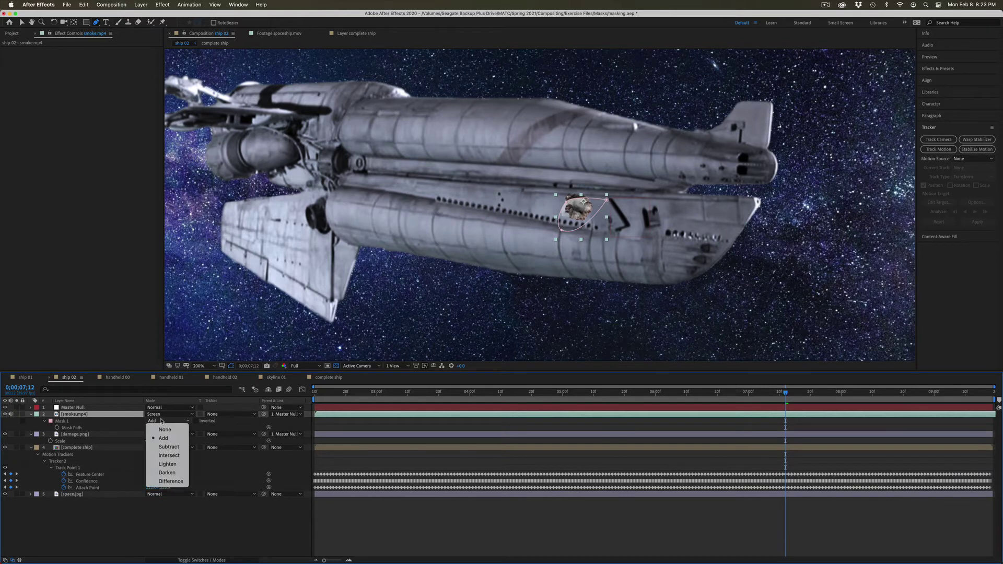
pyautogui.click(169, 447)
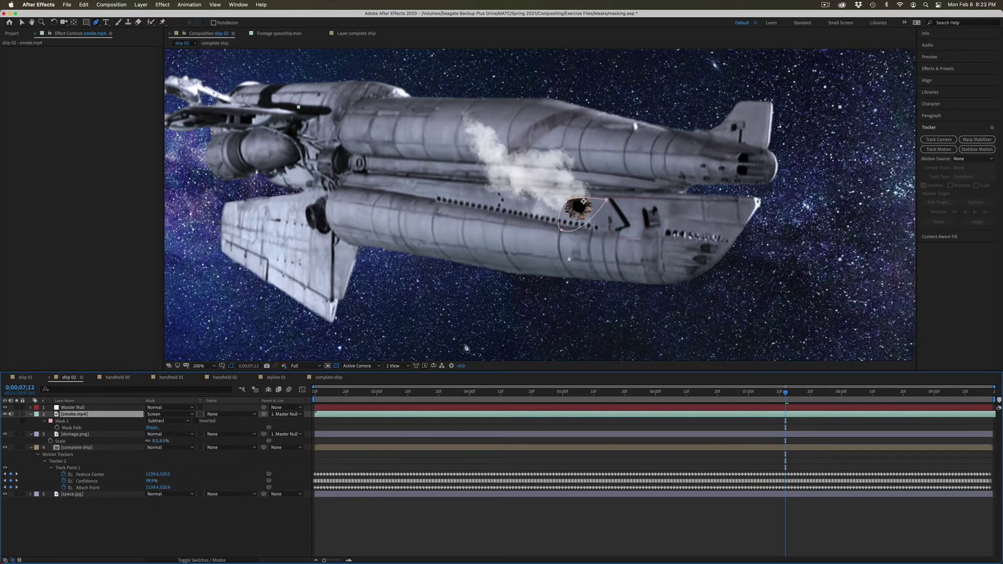
pyautogui.moveTo(786, 395); pyautogui.dragTo(792, 395)
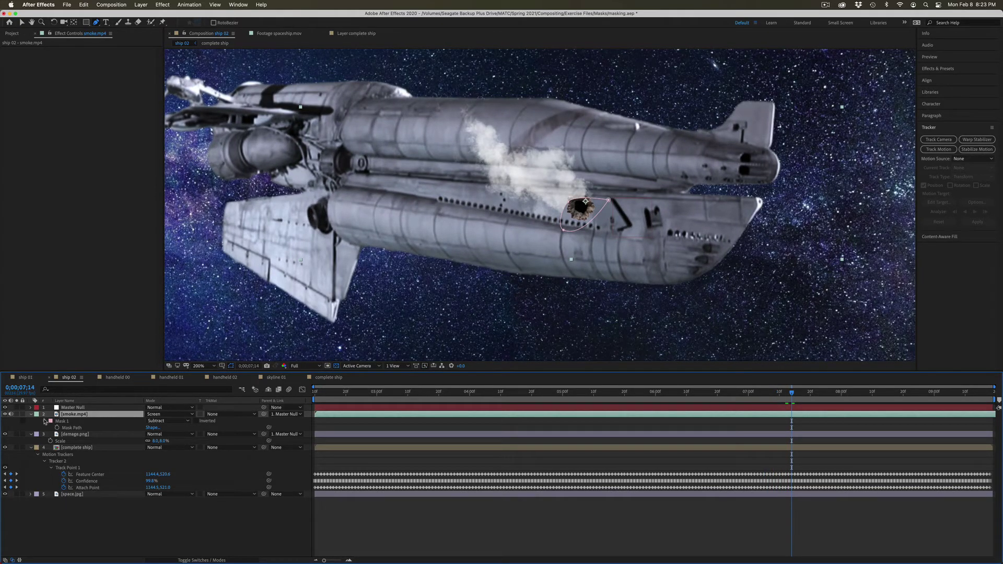
# Feather the smoke.mp4 mask by 87 pixels and reshape its lower edge to the right around the damage hole
pyautogui.click(45, 422)
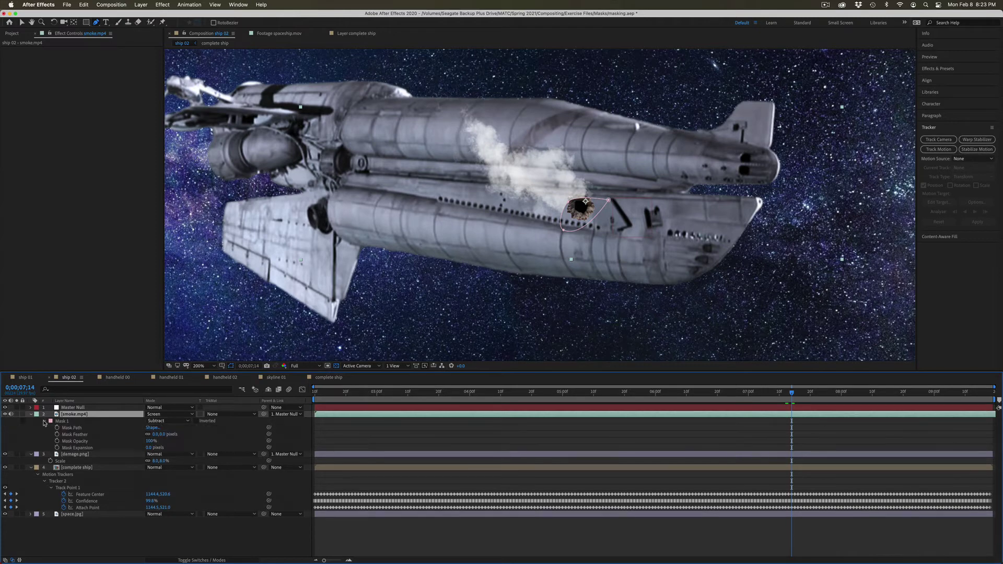
pyautogui.moveTo(155, 434); pyautogui.dragTo(201, 434)
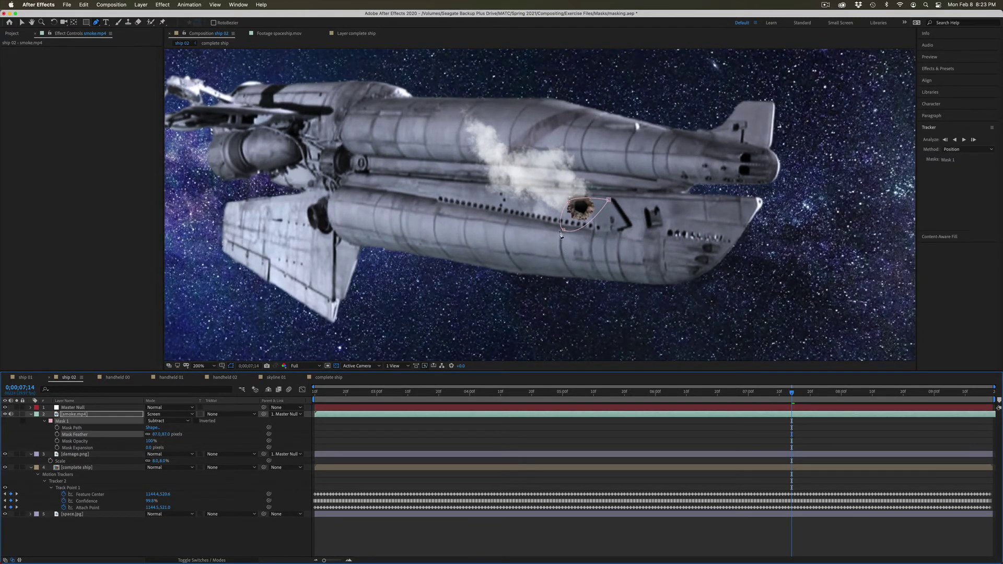
pyautogui.moveTo(565, 231); pyautogui.dragTo(588, 228)
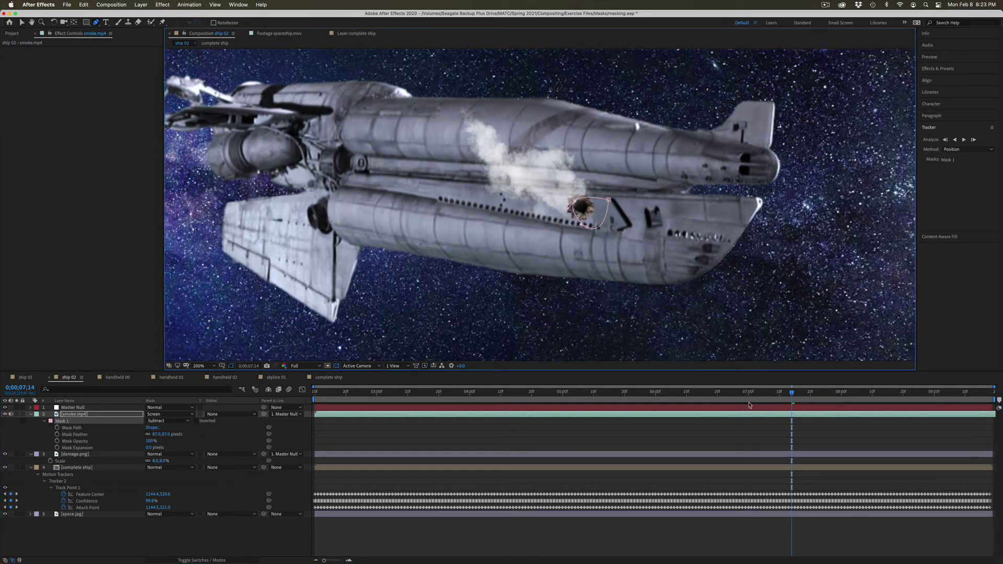
pyautogui.click(821, 439)
pyautogui.moveTo(818, 391)
pyautogui.mouseDown()
pyautogui.moveTo(975, 383)
pyautogui.moveTo(372, 382)
pyautogui.moveTo(492, 387)
pyautogui.mouseUp()
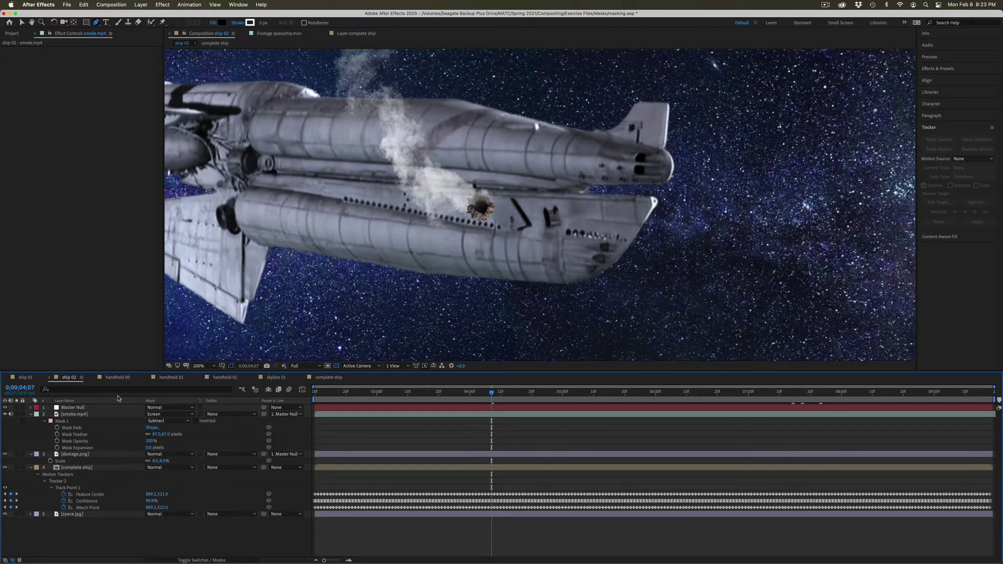
# Time-stretch smoke.mp4 with a stretch factor of 200 and preview the slowed smoke
pyautogui.rightClick(74, 415)
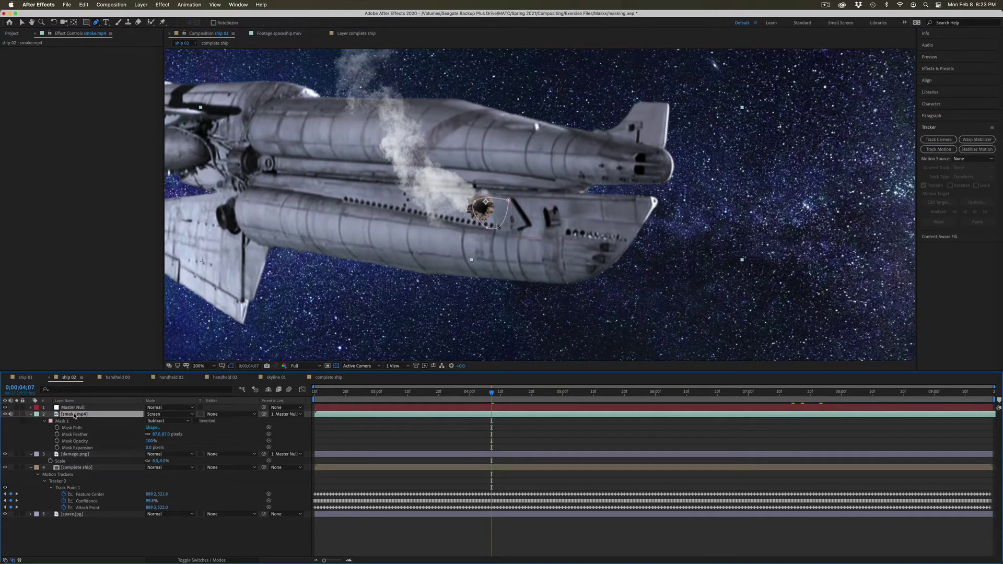
pyautogui.moveTo(93, 385)
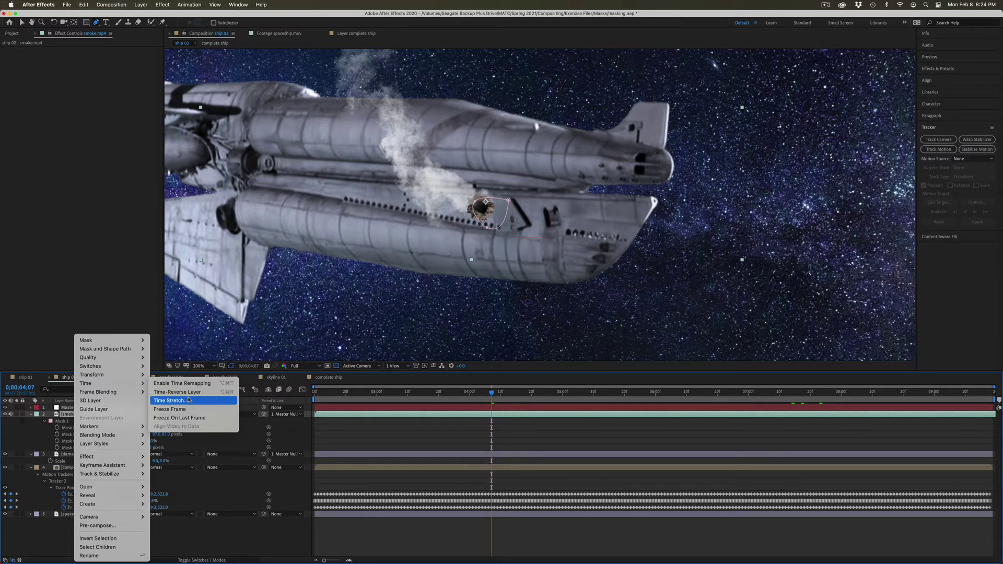
pyautogui.click(179, 401)
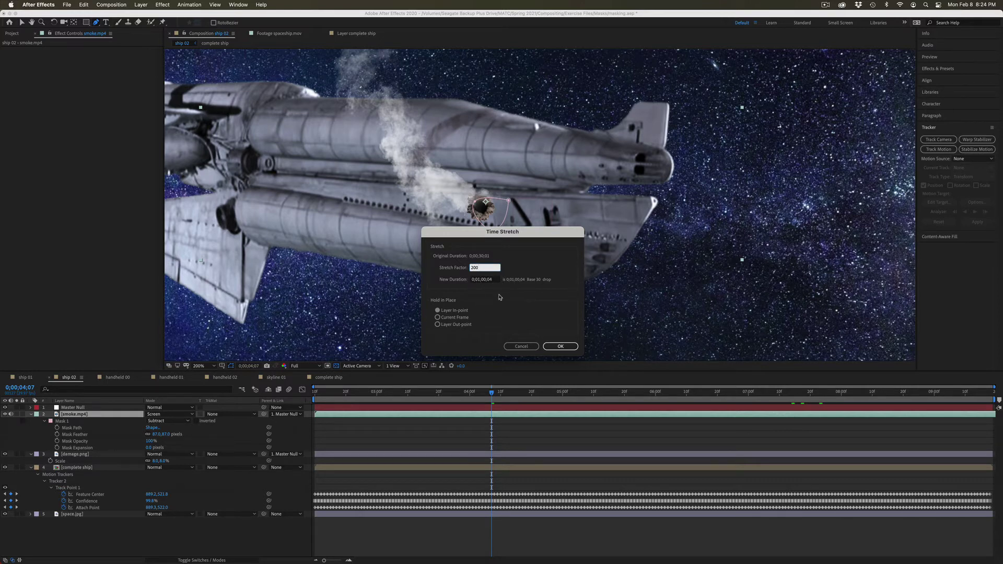
pyautogui.click(560, 346)
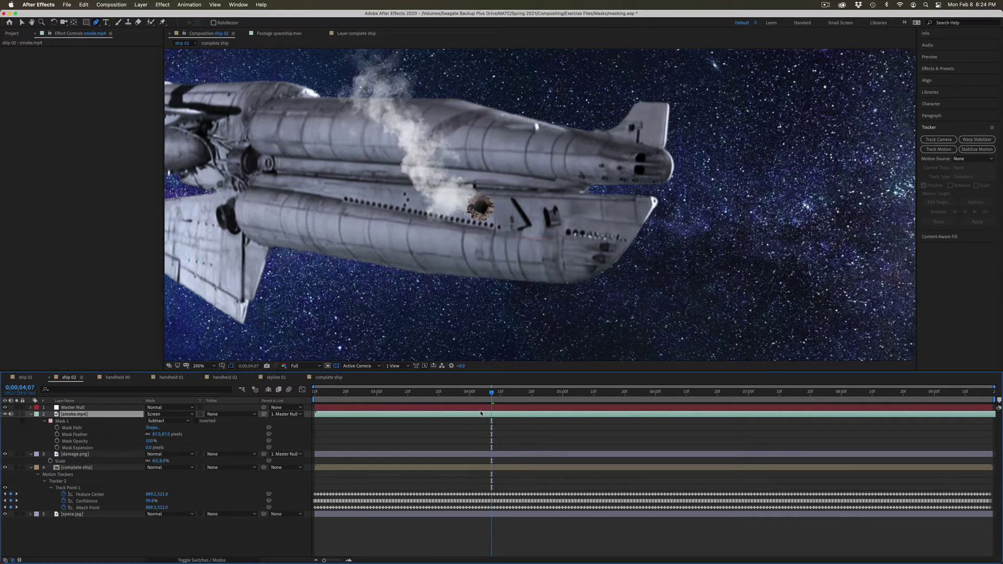
pyautogui.press('space')
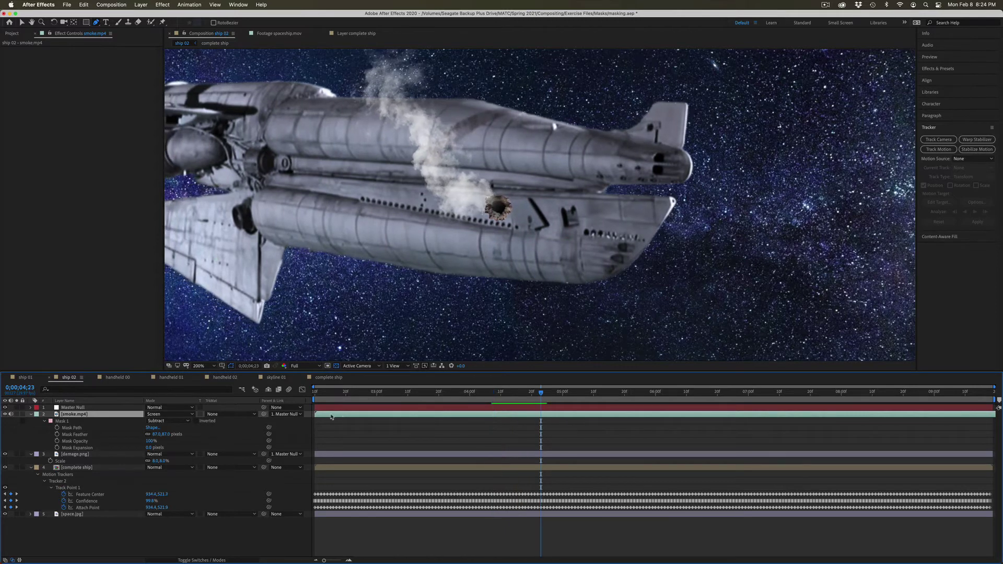
pyautogui.press('space')
# Limit the work area to a short section starting at about 0;00;04;04 and preview that section
pyautogui.moveTo(314, 400); pyautogui.dragTo(500, 398)
pyautogui.hotkey('shift', 'space')
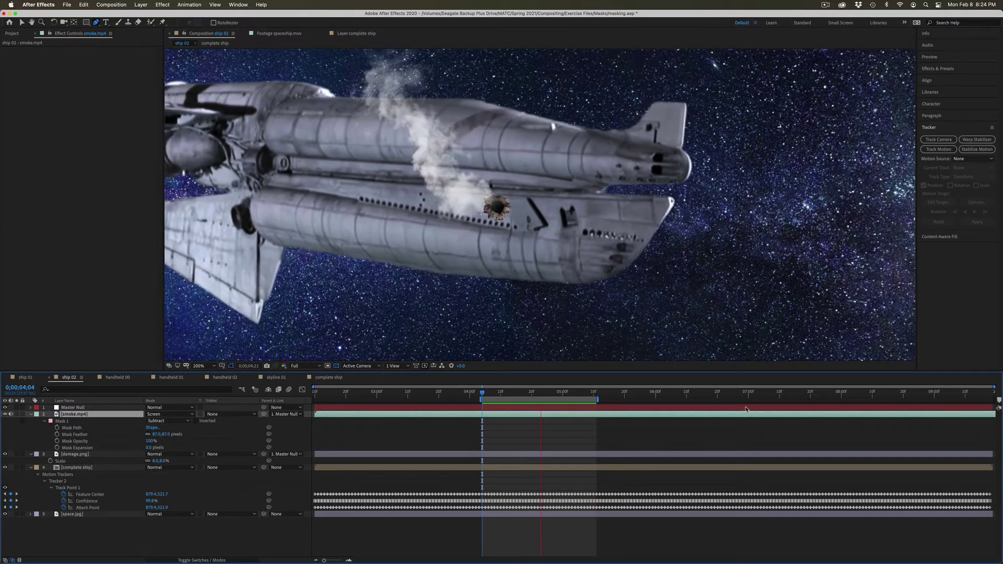
pyautogui.press('space')
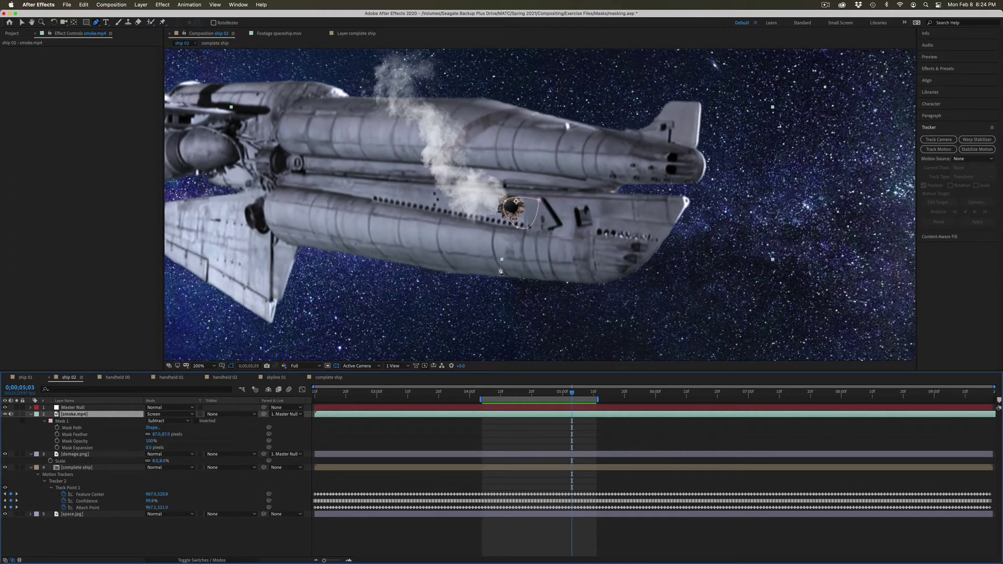
# Cycle damage.png's blending mode backwards through Silhouette Alpha to Color, and step it forward to Luminosity
pyautogui.click(96, 455)
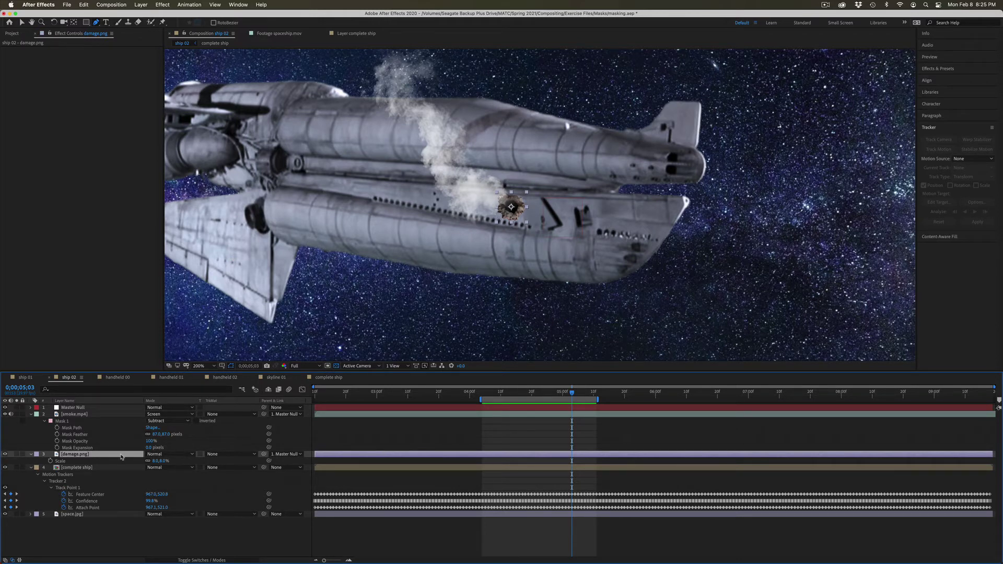
pyautogui.hotkey('shift', '-')
pyautogui.hotkey('shift', '-')
pyautogui.hotkey('shift', '-')
pyautogui.hotkey('shift', '-')
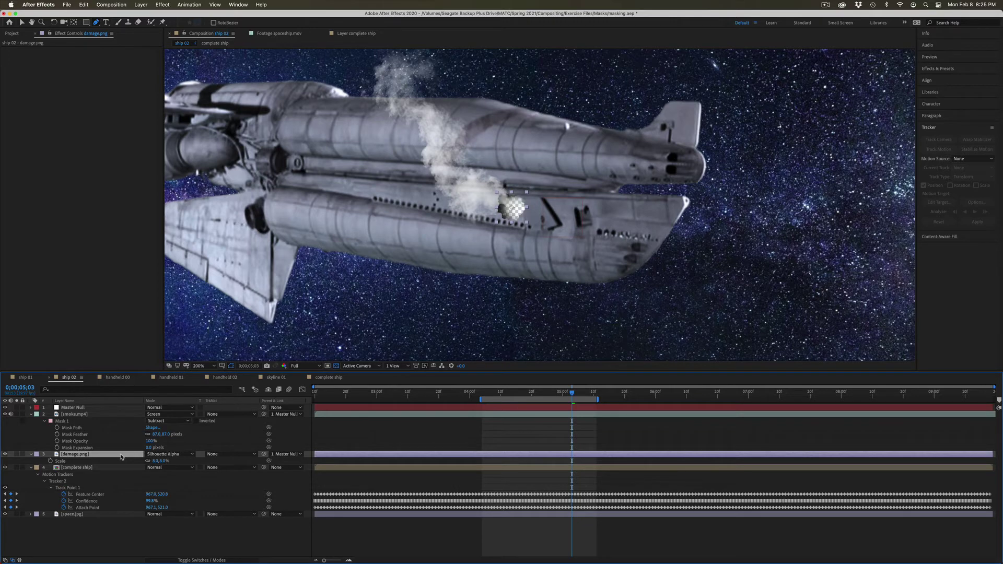
pyautogui.hotkey('shift', '-')
pyautogui.hotkey('shift', '-')
pyautogui.hotkey('shift', '-')
pyautogui.hotkey('shift', '-')
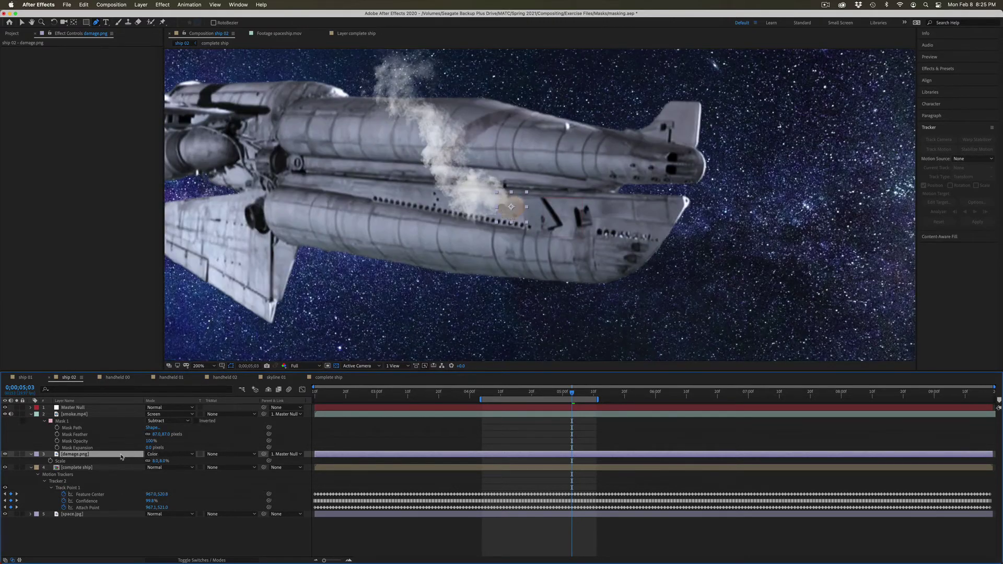
pyautogui.hotkey('shift', '=')
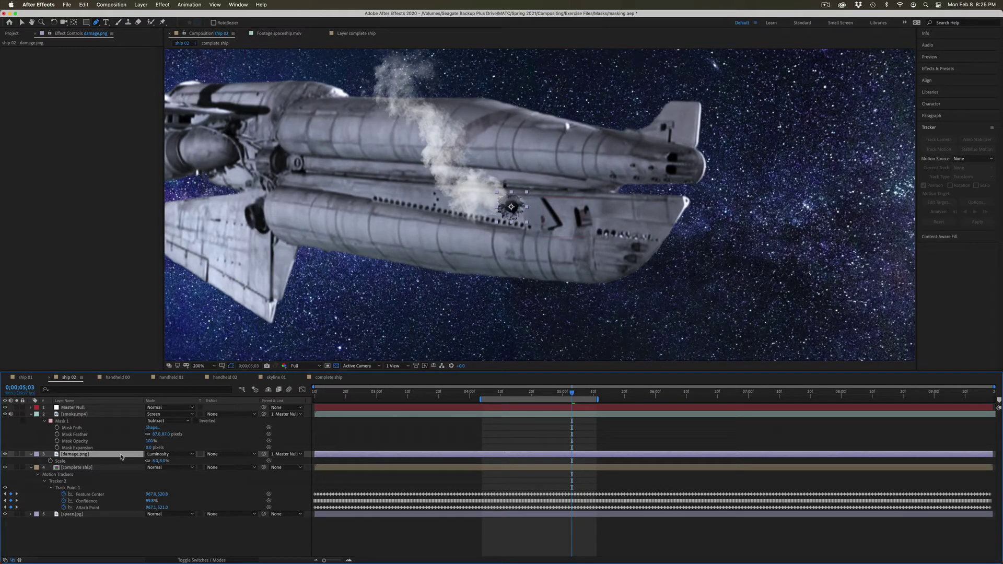
# Set damage.png's blending mode to Normal
pyautogui.click(163, 454)
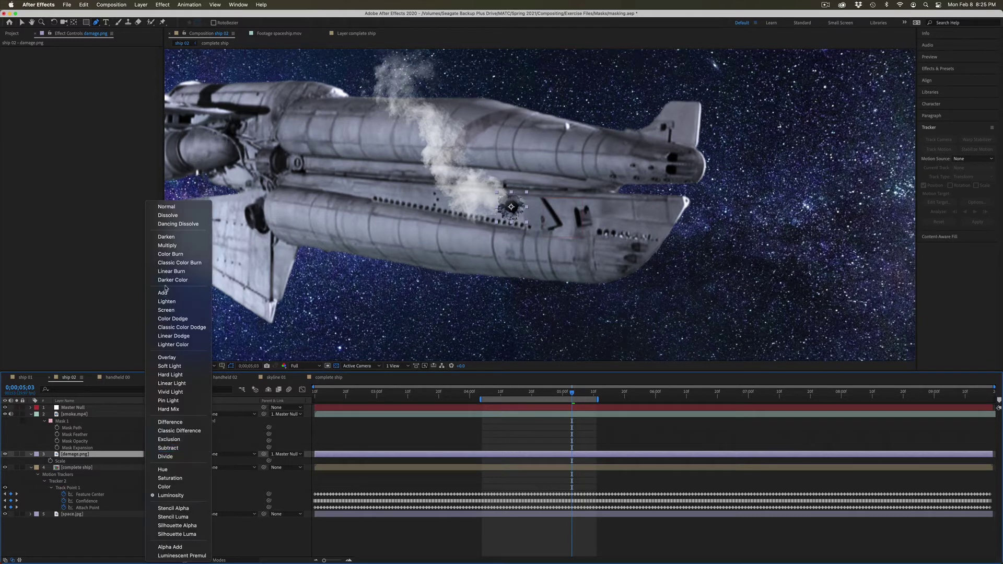
pyautogui.click(159, 207)
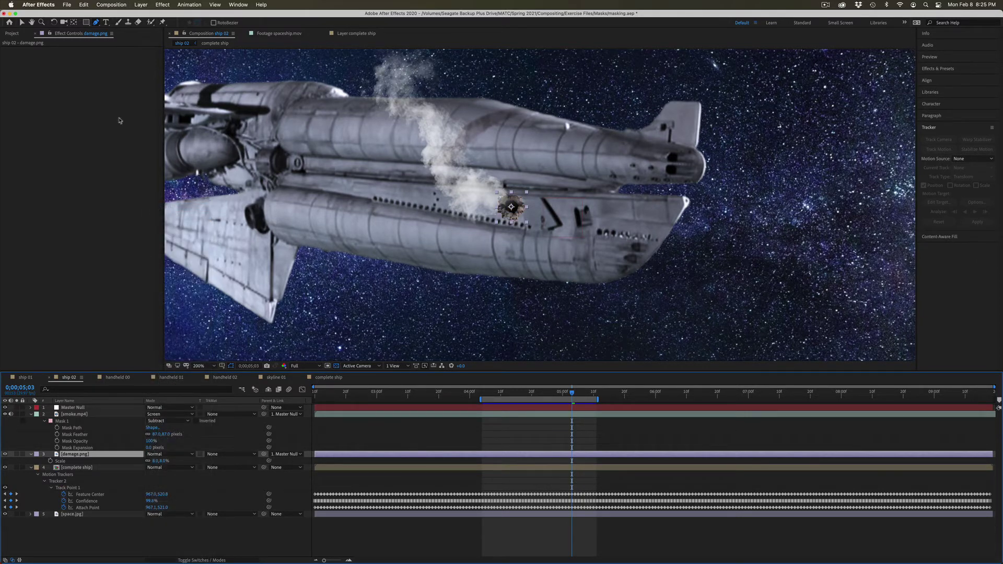
# Try a Levels effect on damage.png with a raised Input Black and lowered Input White, and remove the effect
pyautogui.click(169, 4)
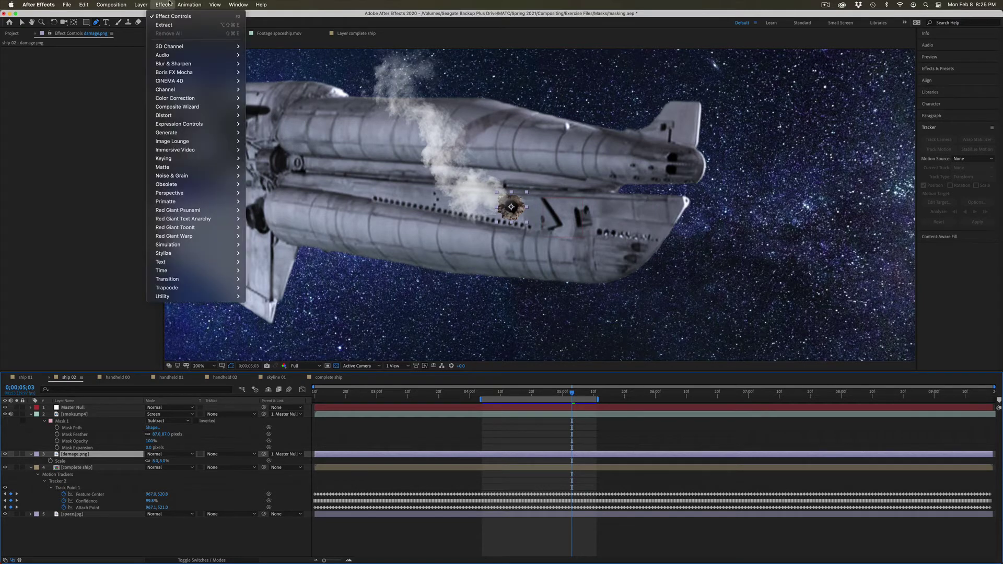
pyautogui.moveTo(167, 98)
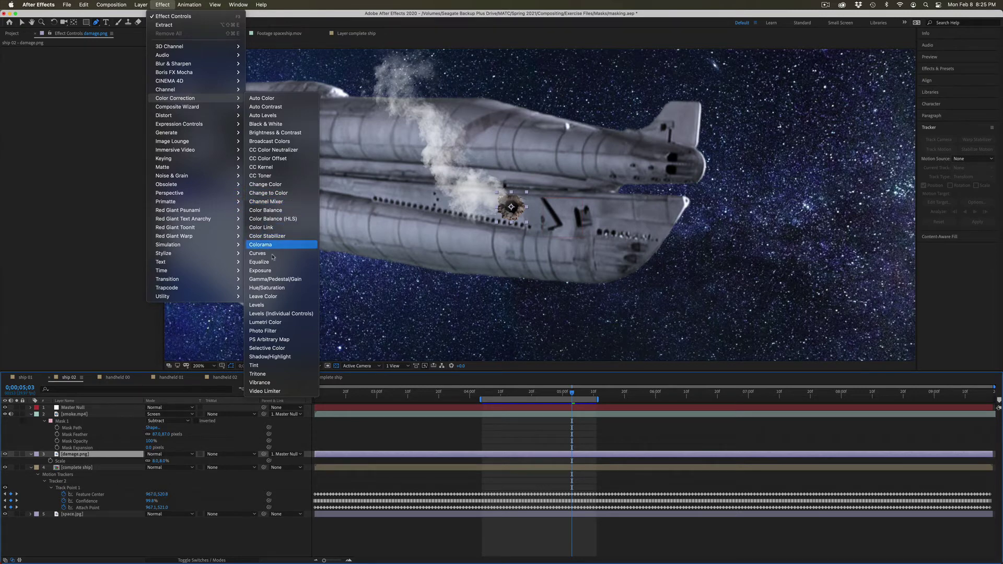
pyautogui.click(261, 305)
pyautogui.press('v')
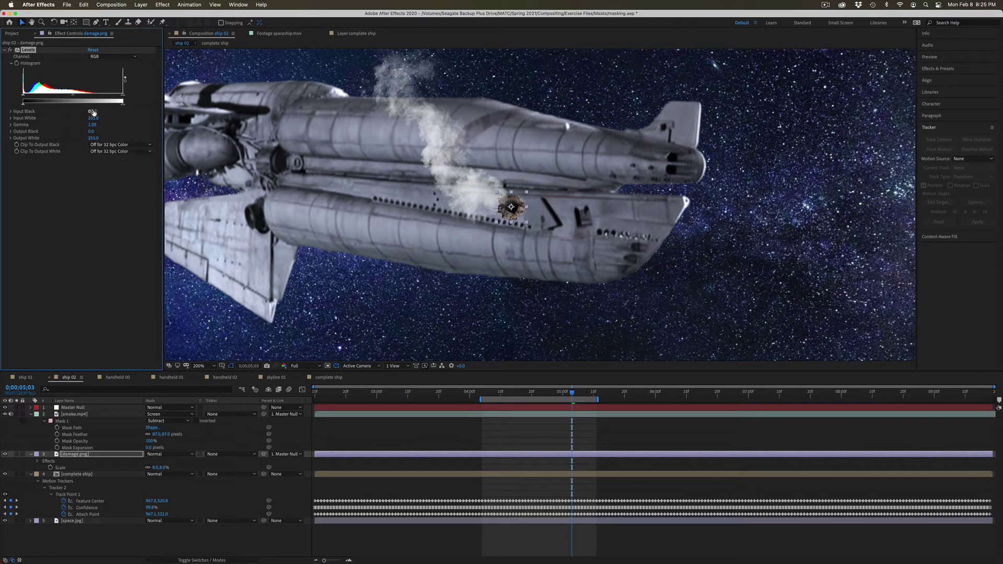
pyautogui.moveTo(94, 112)
pyautogui.mouseDown()
pyautogui.moveTo(79, 112)
pyautogui.moveTo(100, 111)
pyautogui.mouseUp()
pyautogui.click(31, 48)
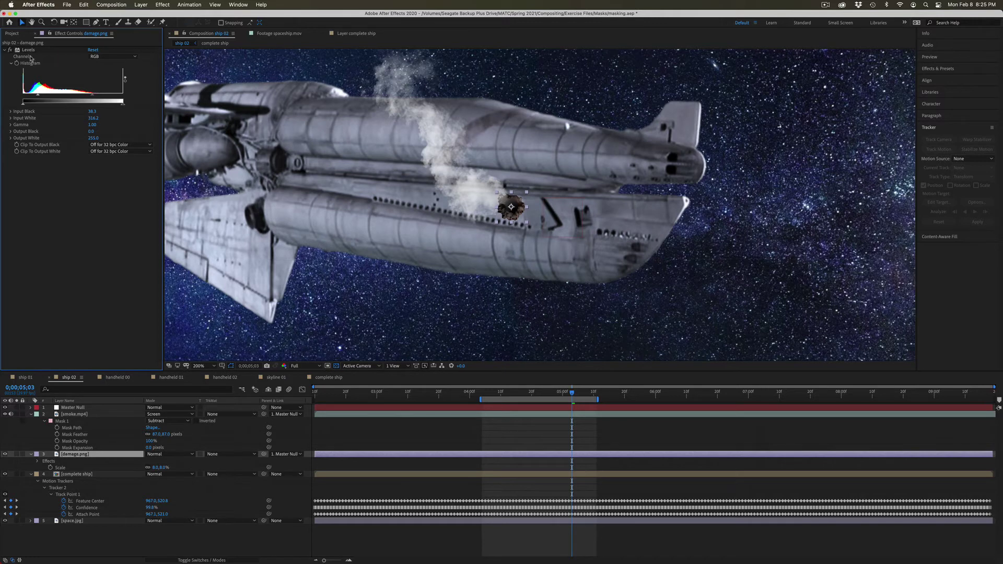
pyautogui.click(25, 51)
pyautogui.press('Delete')
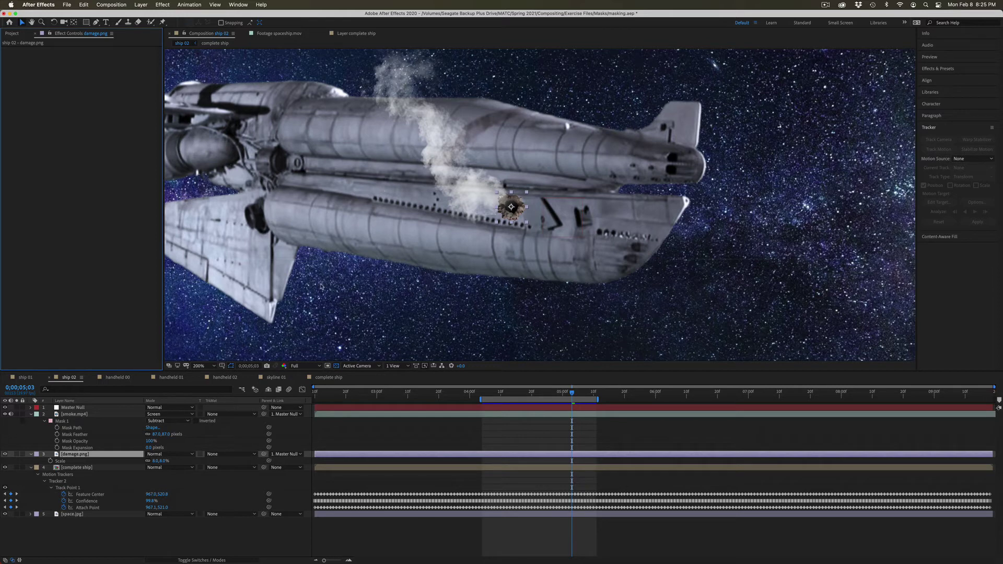
# Review the burning damage in the ship 01 composition at 0;00;04;21 as a reference, and return to ship 02
pyautogui.click(36, 377)
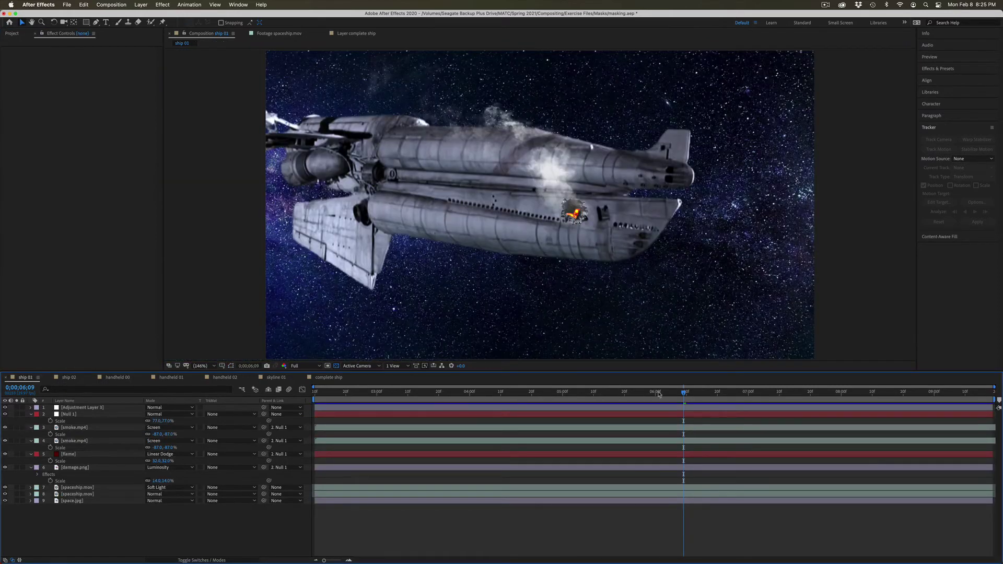
pyautogui.moveTo(683, 392); pyautogui.dragTo(535, 406)
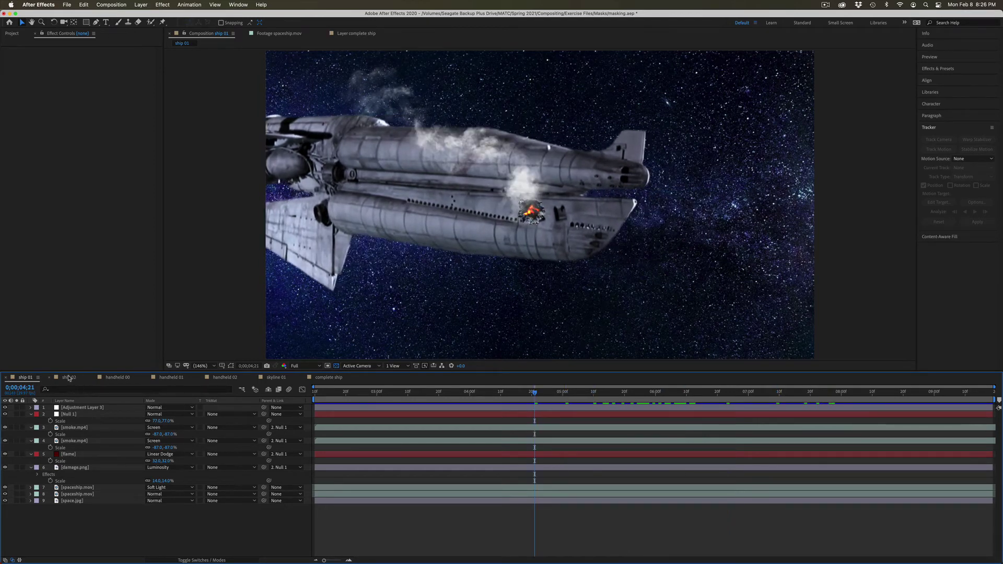
pyautogui.click(69, 377)
# Create a solid named fire above damage.png in ship 02 and solo it
pyautogui.click(141, 5)
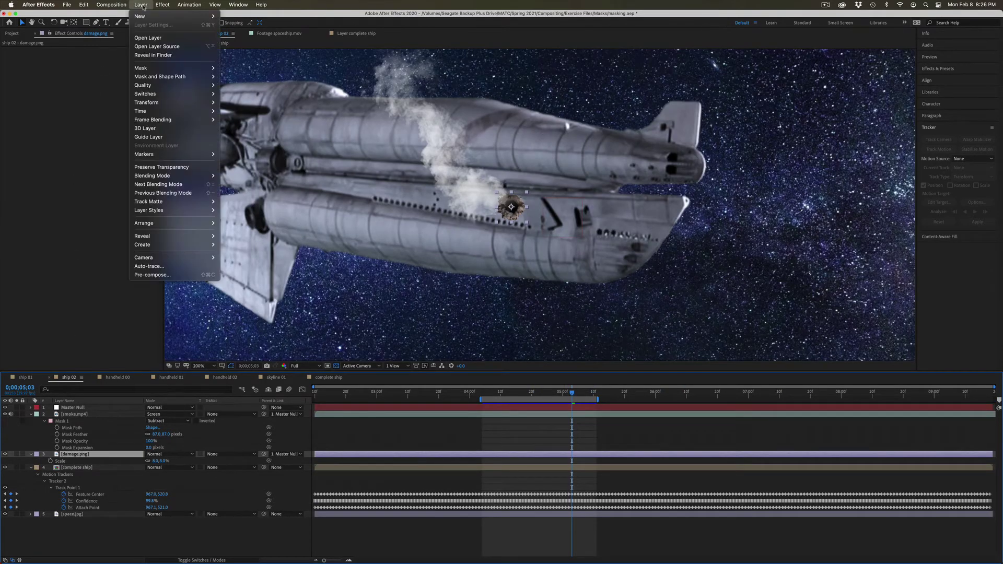
pyautogui.moveTo(156, 16)
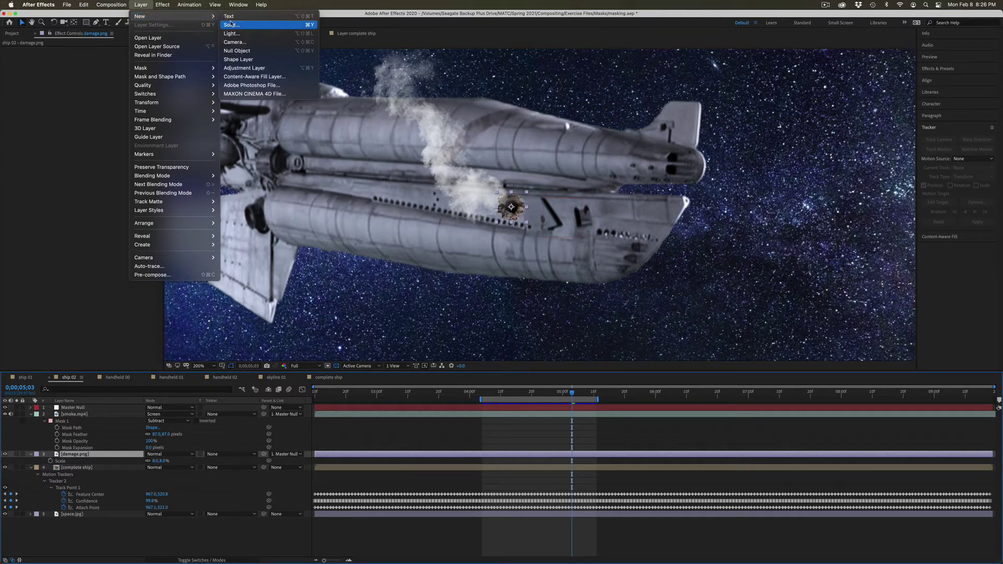
pyautogui.click(231, 24)
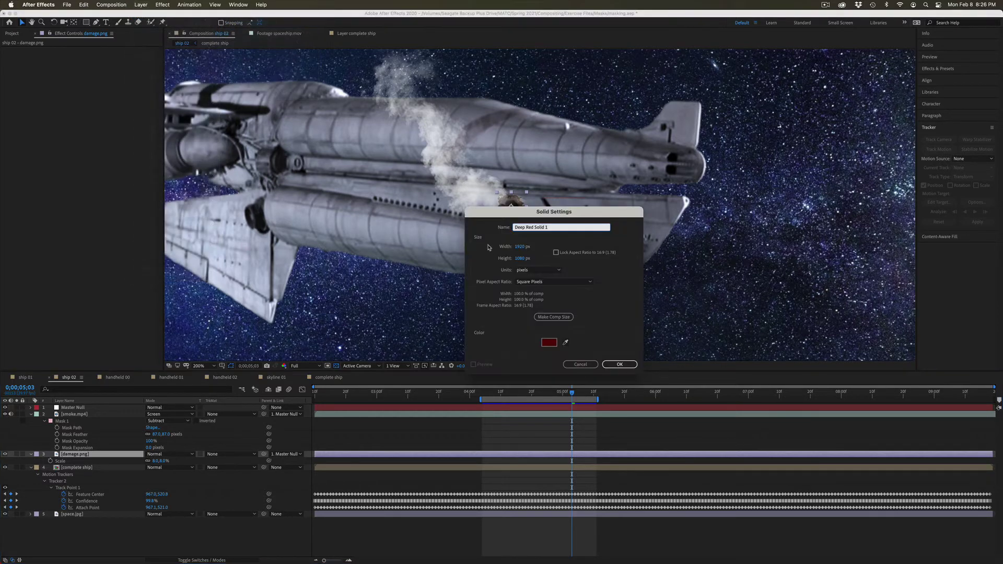
pyautogui.tripleClick(555, 226)
pyautogui.write('fire')
pyautogui.press('Return')
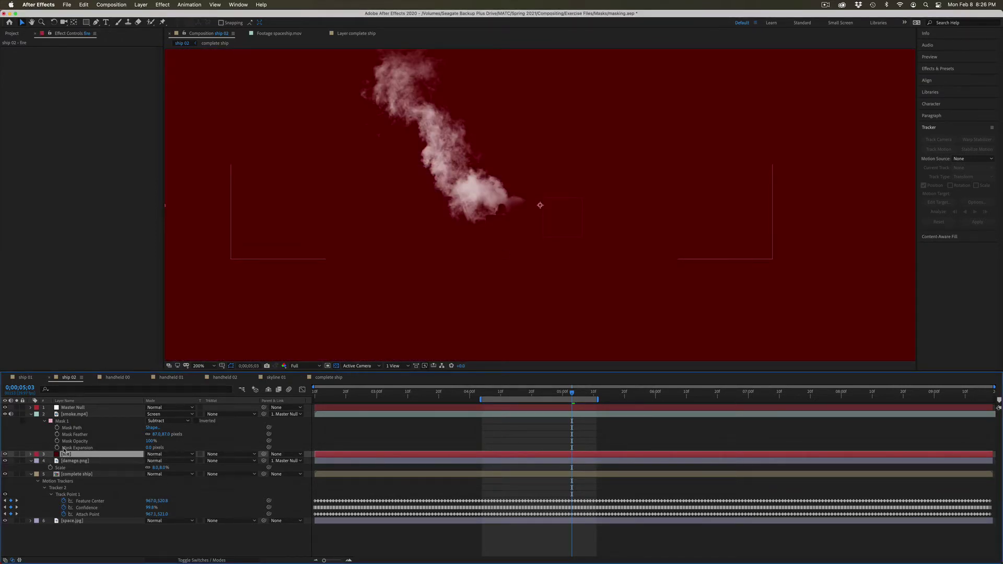
pyautogui.moveTo(65, 453)
pyautogui.mouseDown()
pyautogui.moveTo(72, 428)
pyautogui.moveTo(78, 468)
pyautogui.moveTo(74, 458)
pyautogui.mouseUp()
pyautogui.click(17, 454)
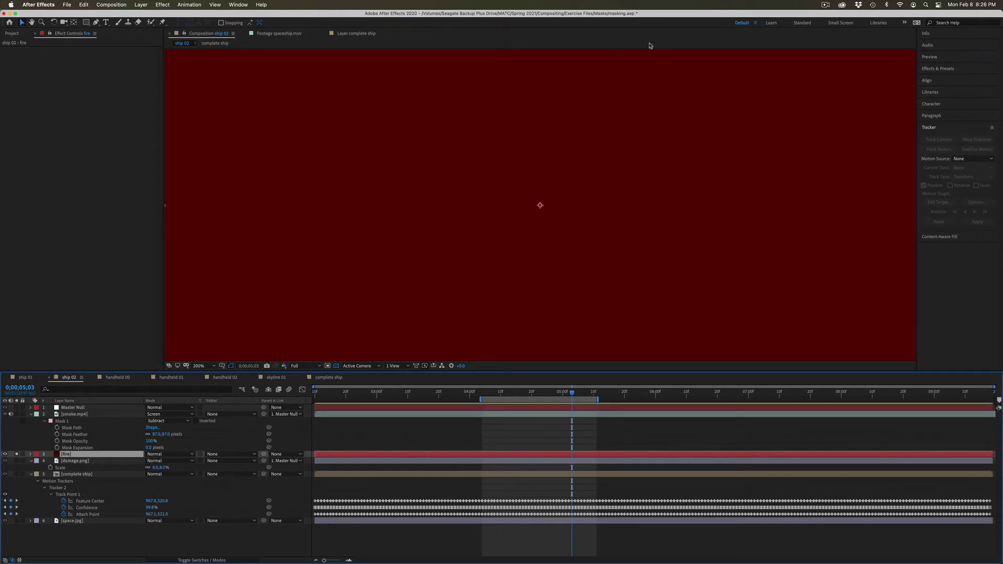
# Apply the Cinders preset from the Backgrounds animation presets to the fire solid
pyautogui.click(943, 69)
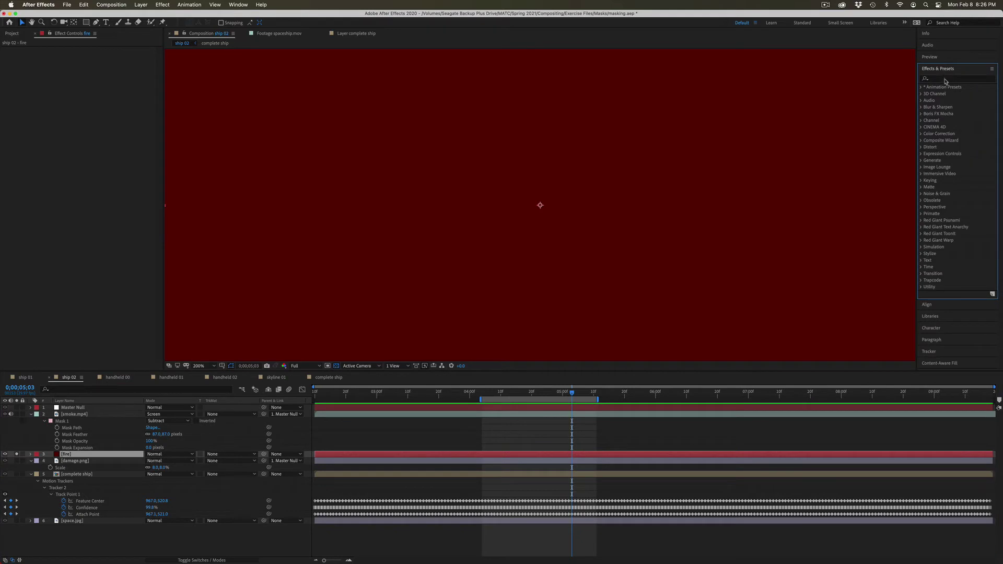
pyautogui.click(945, 78)
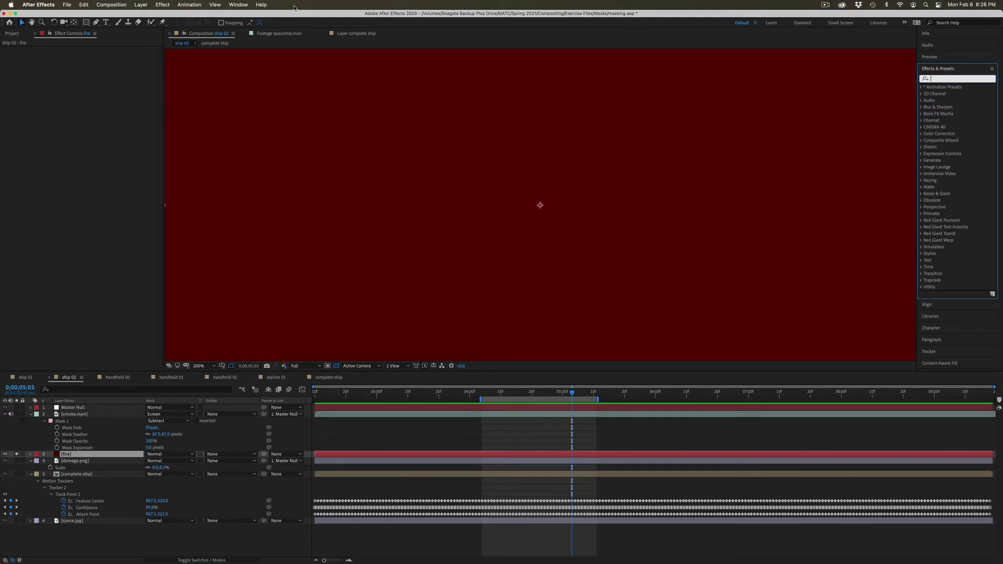
pyautogui.click(198, 5)
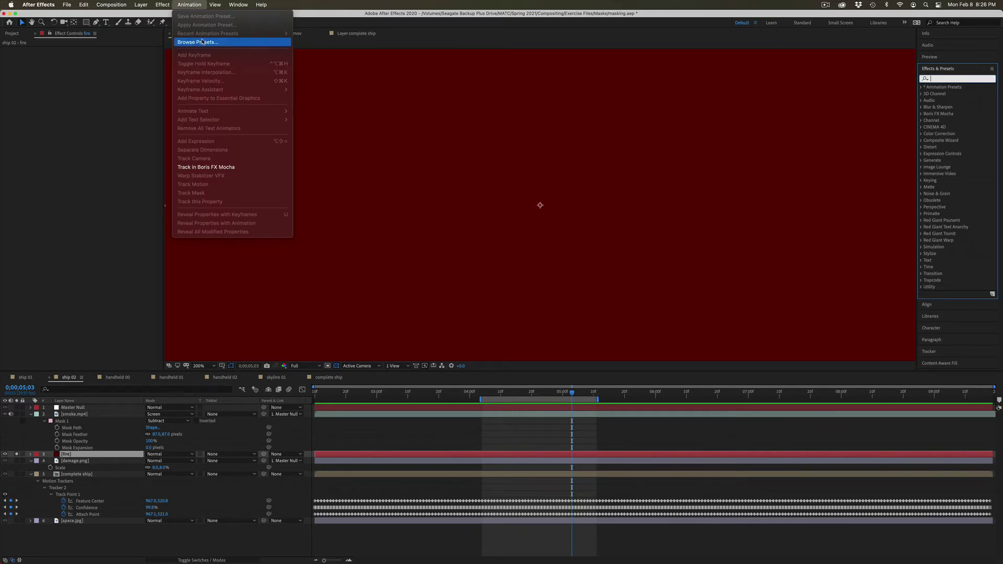
pyautogui.click(191, 4)
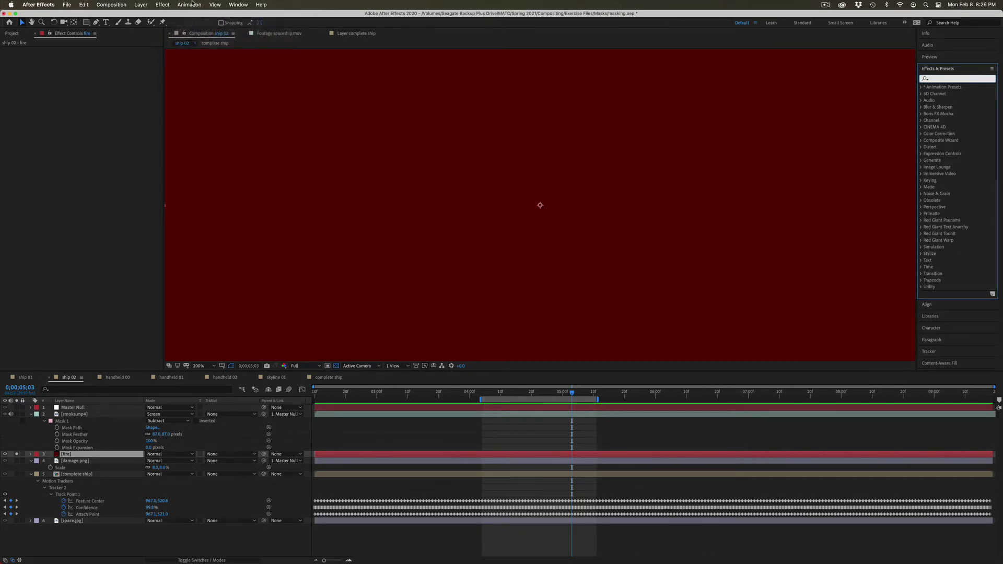
pyautogui.click(921, 88)
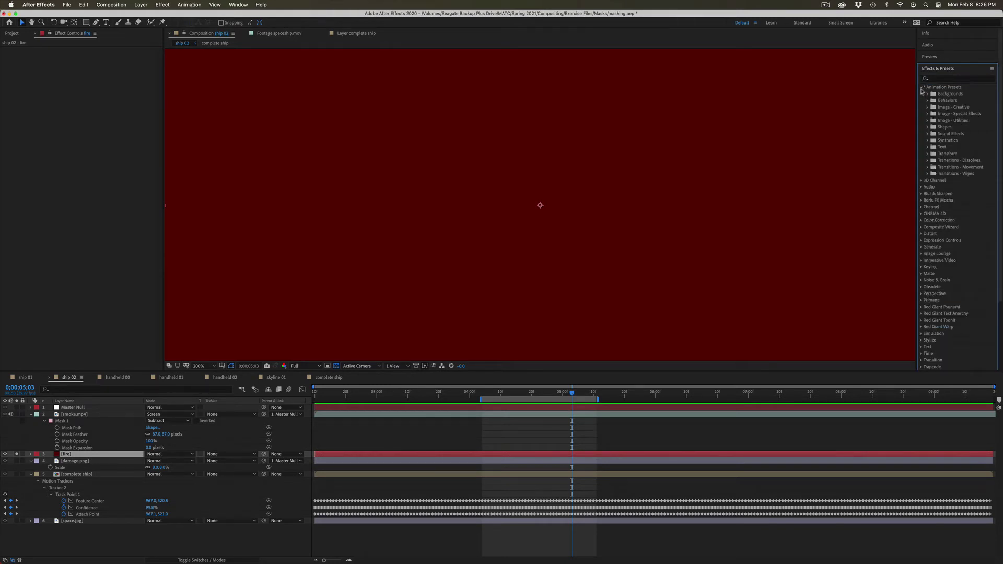
pyautogui.click(928, 95)
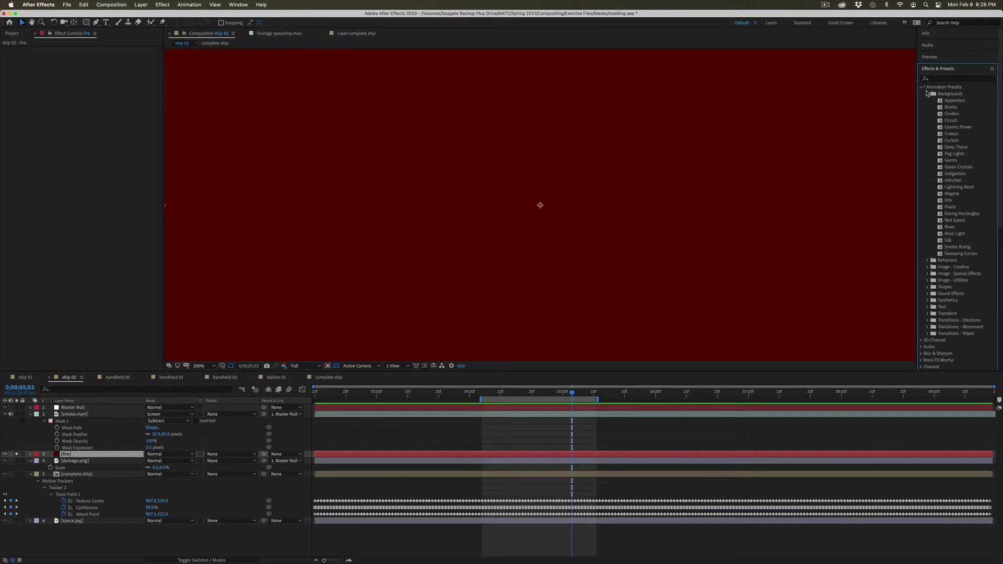
pyautogui.click(950, 114)
pyautogui.moveTo(943, 114); pyautogui.dragTo(816, 133)
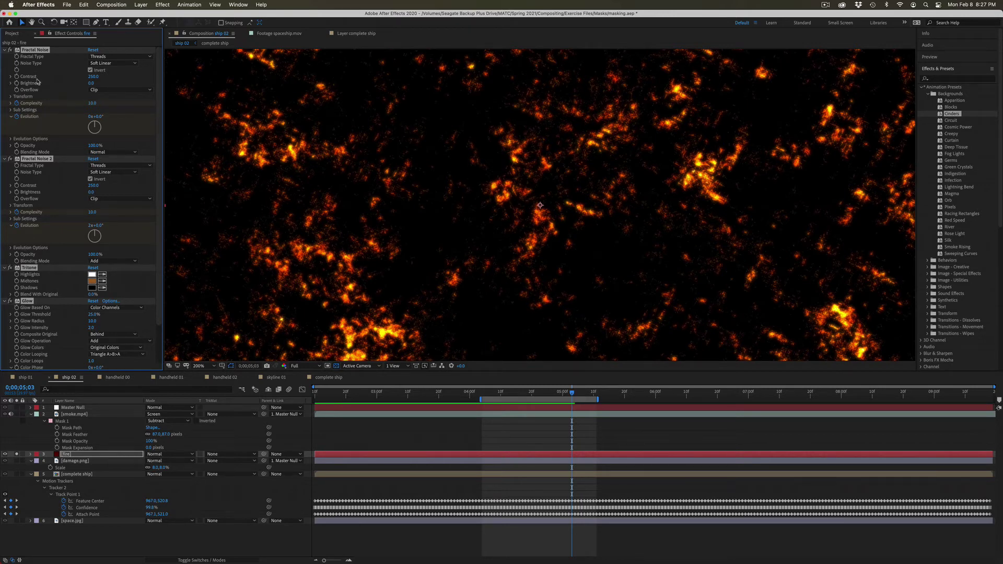
# Compare the fire layer with its Glow effect off and on, and set the Glow Radius to 27
pyautogui.click(117, 232)
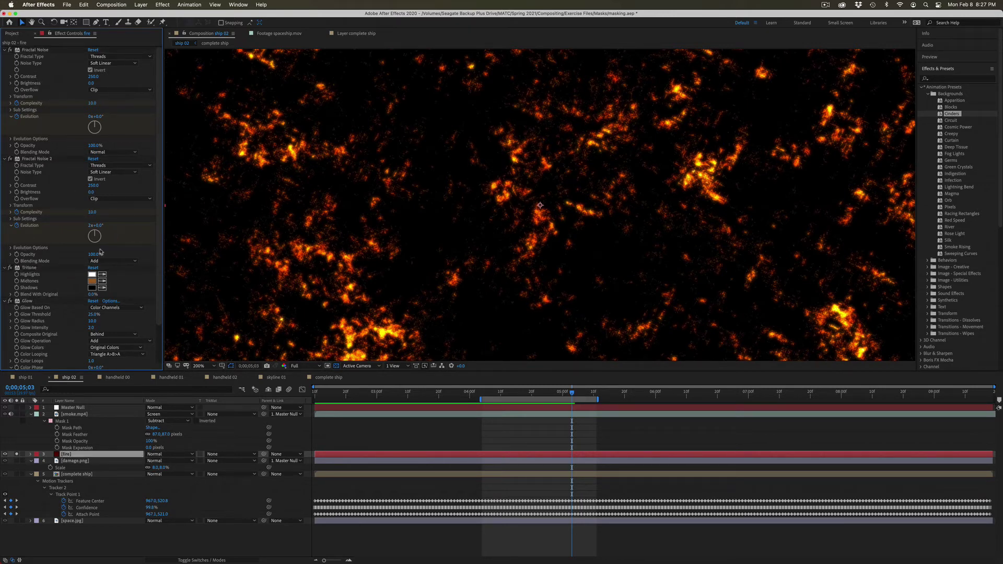
pyautogui.click(10, 301)
pyautogui.click(10, 302)
pyautogui.click(10, 301)
pyautogui.click(10, 302)
pyautogui.moveTo(92, 321); pyautogui.dragTo(100, 321)
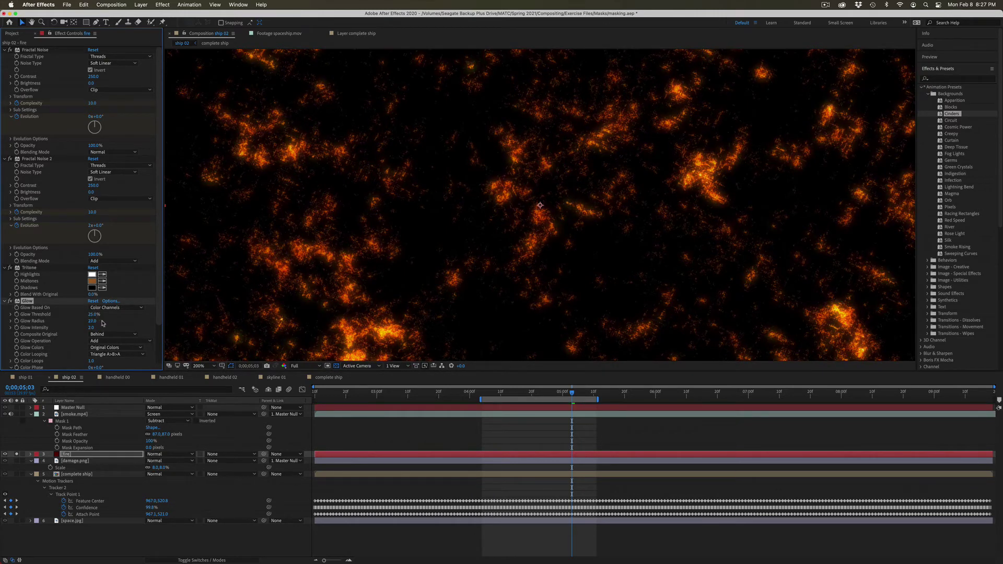
# Compare the fire layer with Tritone off and on, and set the Tritone highlights color to yellow FFE800
pyautogui.click(10, 268)
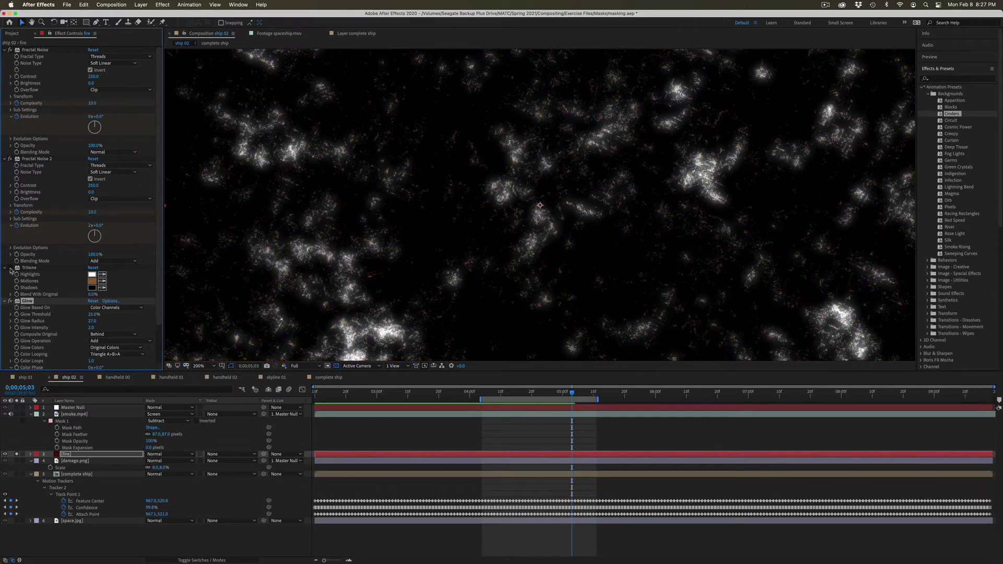
pyautogui.click(10, 268)
pyautogui.click(9, 268)
pyautogui.click(10, 269)
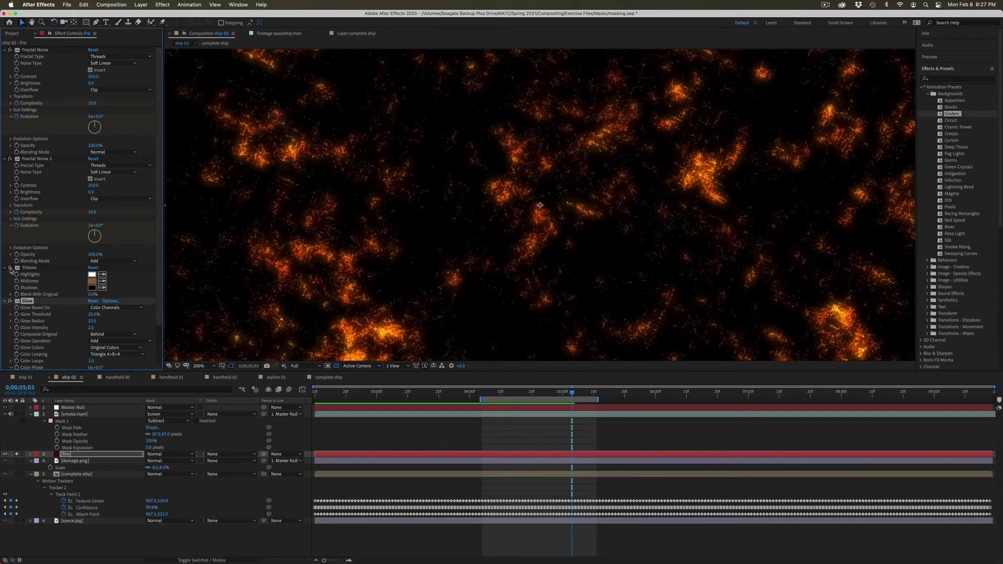
pyautogui.click(92, 274)
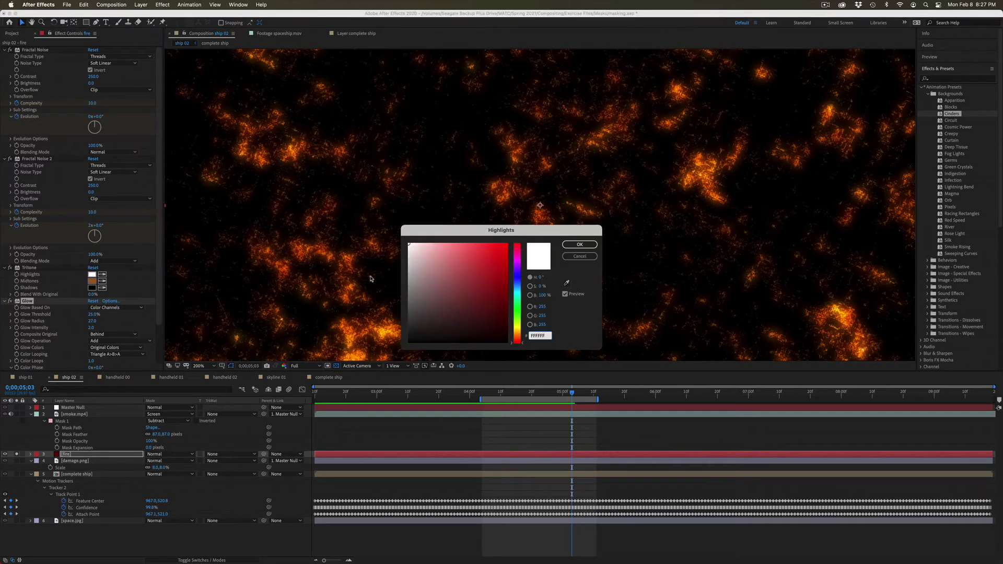
pyautogui.click(521, 329)
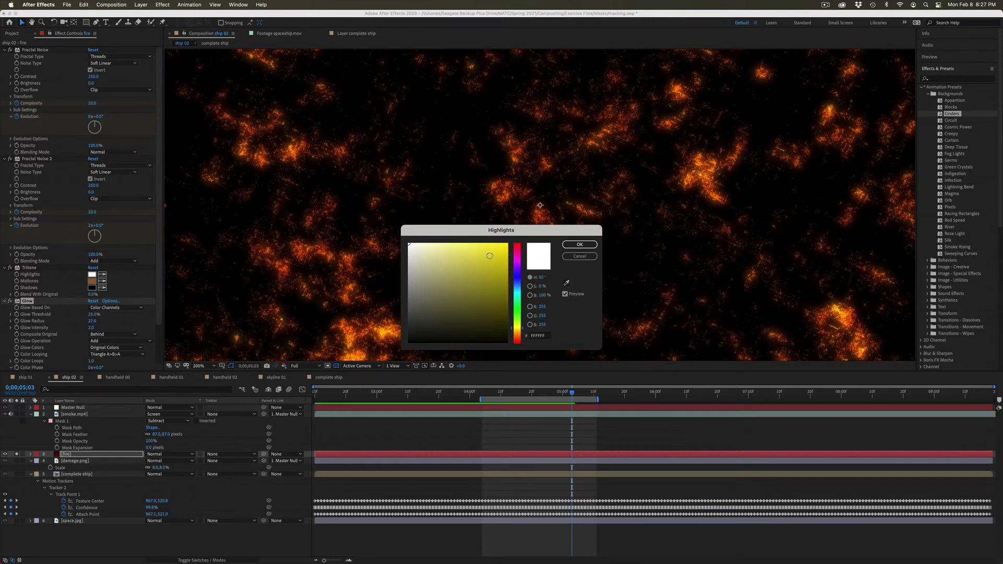
pyautogui.moveTo(491, 257); pyautogui.dragTo(508, 244)
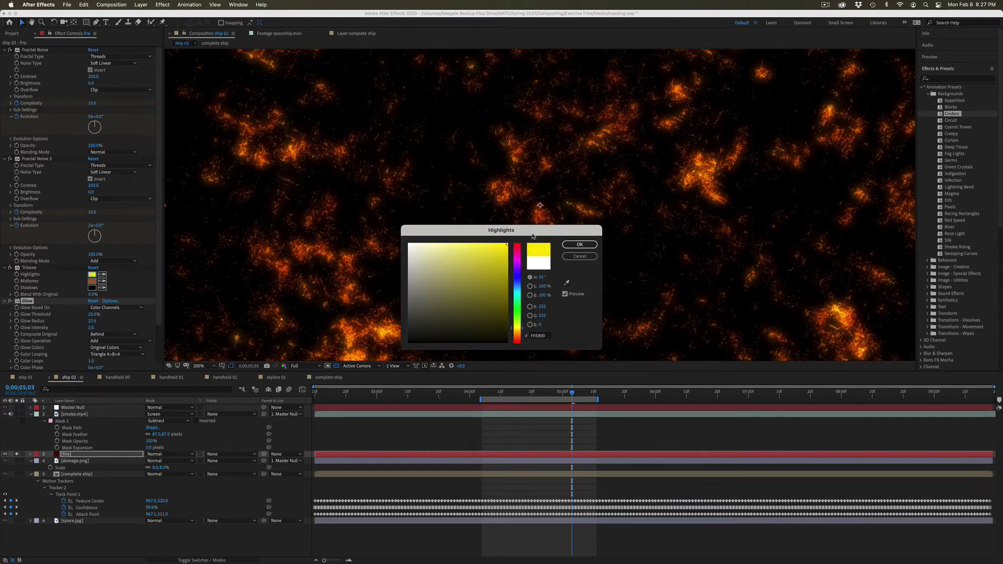
pyautogui.click(580, 244)
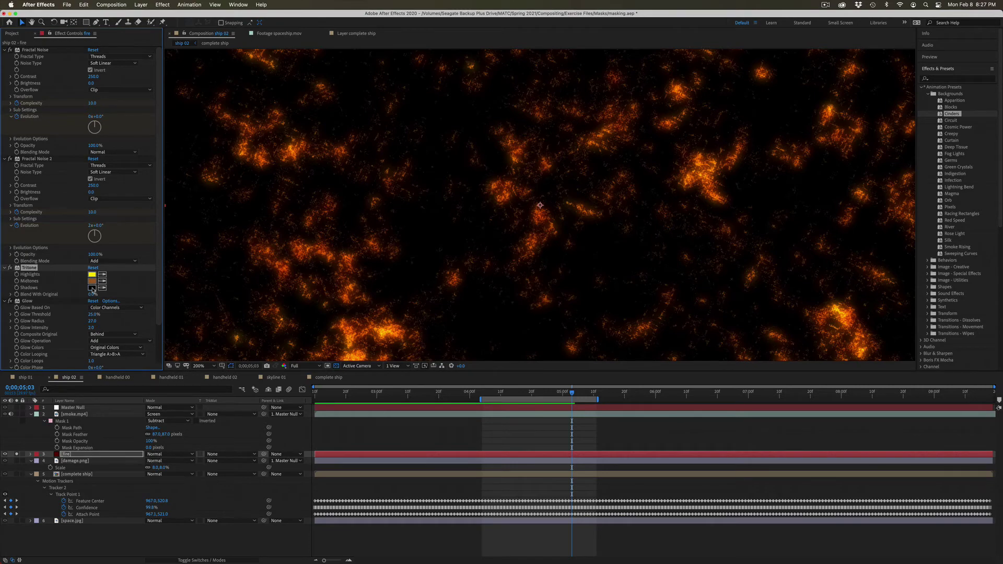
# Set the Tritone shadows color on the fire layer to very dark red 1C0101
pyautogui.click(92, 289)
pyautogui.moveTo(502, 286); pyautogui.dragTo(503, 333)
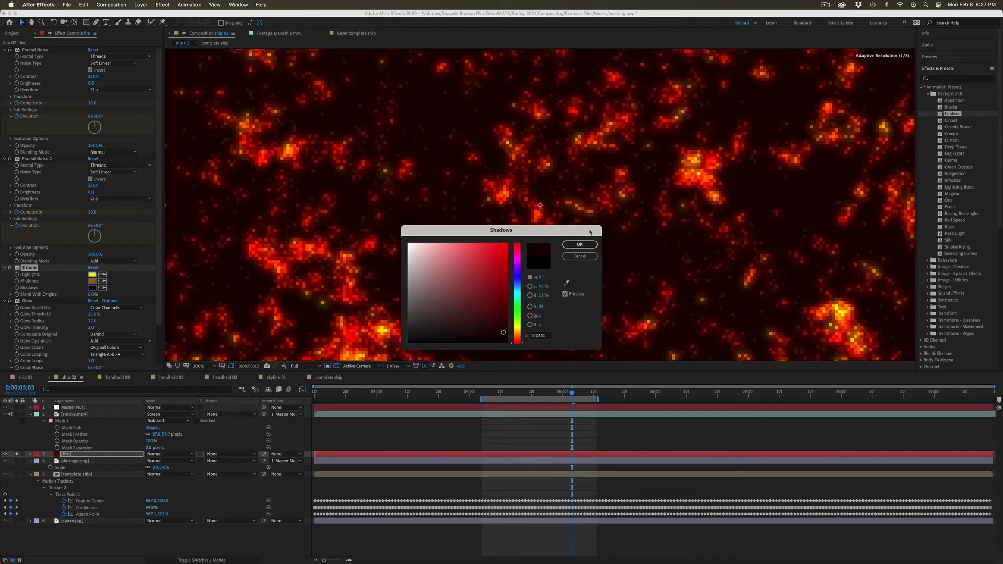
pyautogui.click(587, 244)
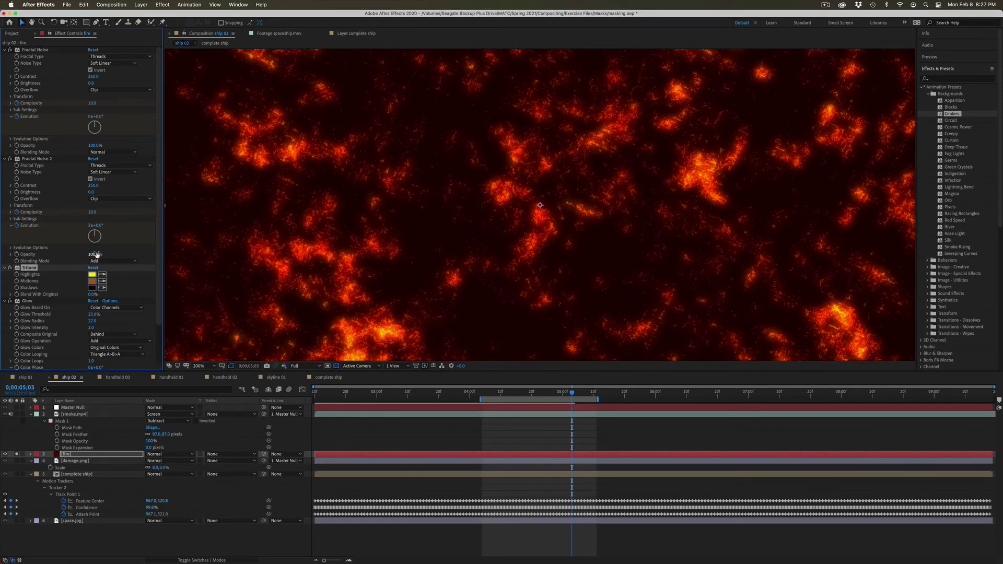
# Compare the fire layer with Fractal Noise 2 switched off and on, moving the time to 0;00;04;21
pyautogui.click(11, 159)
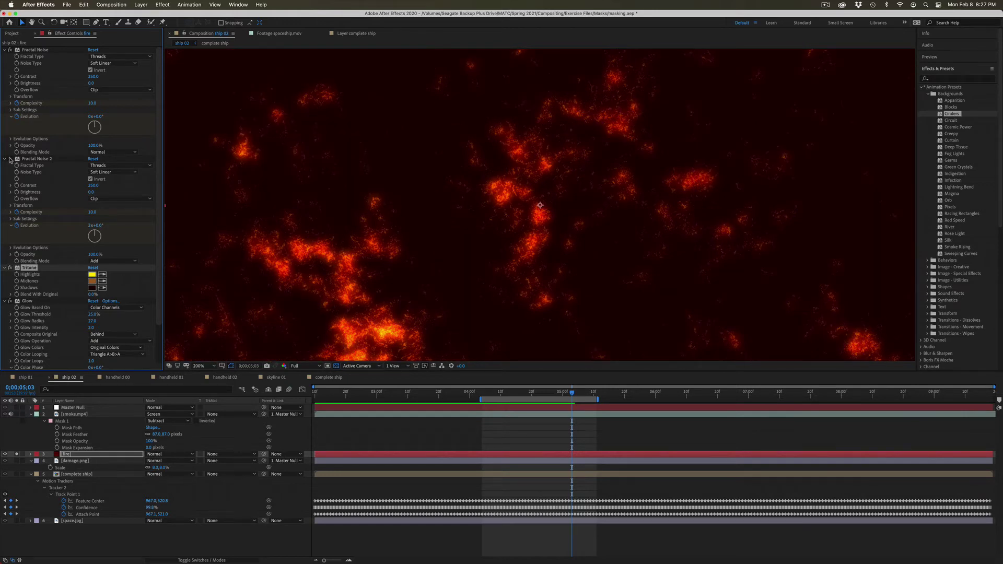
pyautogui.moveTo(528, 394)
pyautogui.mouseDown()
pyautogui.moveTo(477, 394)
pyautogui.moveTo(534, 393)
pyautogui.mouseUp()
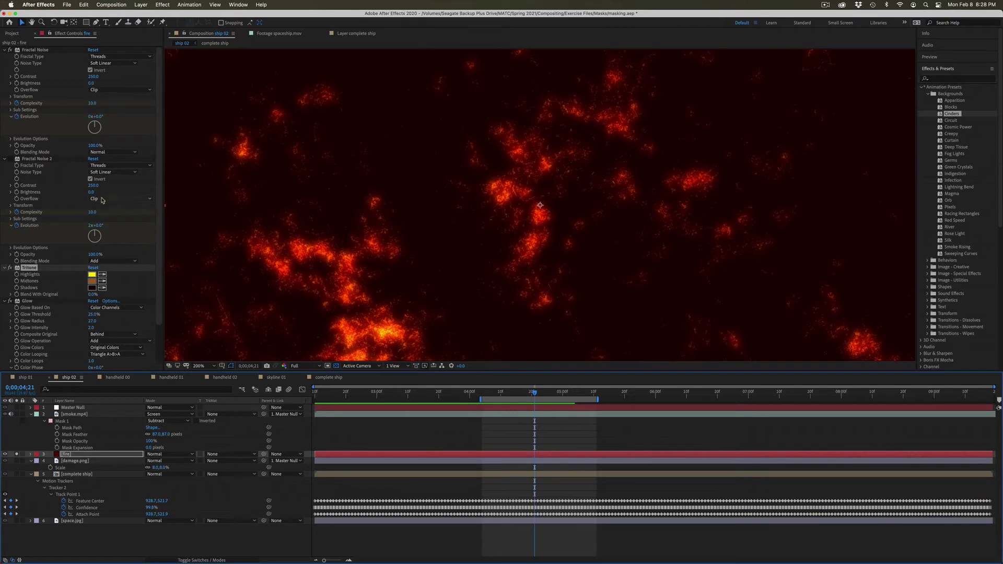
pyautogui.click(11, 159)
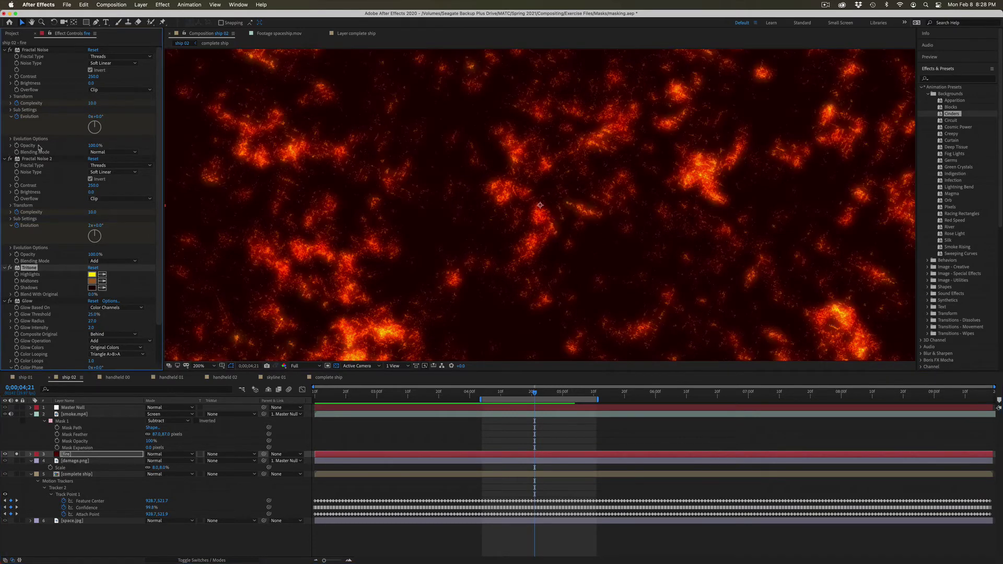
# Try a different Evolution for the fire layer's first Fractal Noise effect, and undo the change
pyautogui.moveTo(91, 122)
pyautogui.mouseDown()
pyautogui.moveTo(98, 134)
pyautogui.moveTo(88, 137)
pyautogui.moveTo(94, 107)
pyautogui.mouseUp()
pyautogui.press('super+z')
pyautogui.press('super+z')
pyautogui.press('super+z')
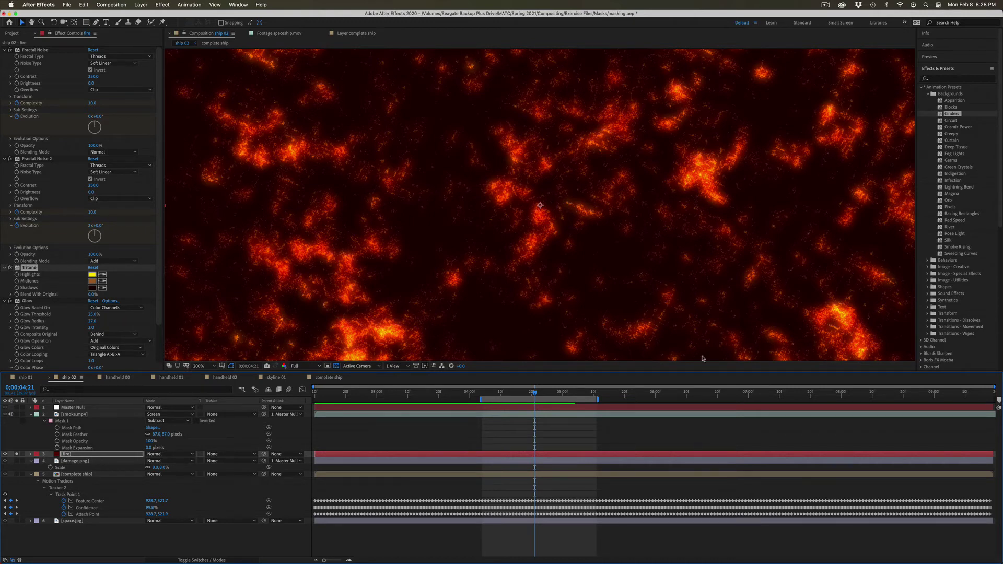
# Move the time back to 0;00;04;09 and turn off solo for the fire layer
pyautogui.moveTo(529, 397)
pyautogui.mouseDown()
pyautogui.moveTo(478, 396)
pyautogui.moveTo(526, 395)
pyautogui.mouseUp()
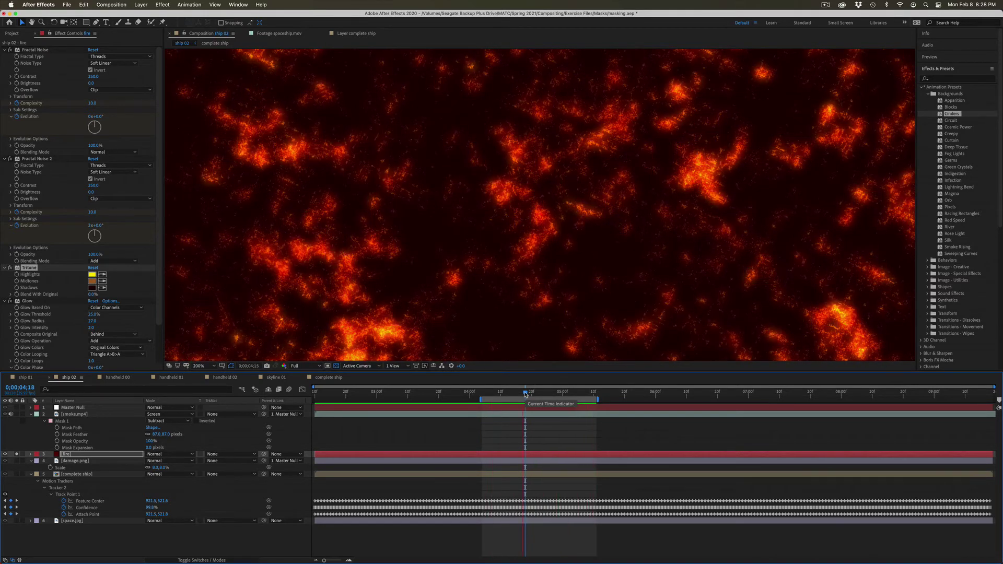
pyautogui.press('pageup')
pyautogui.press('pageup')
pyautogui.press('pageup')
pyautogui.press('pageup')
pyautogui.press('pageup')
pyautogui.press('pageup')
pyautogui.press('pageup')
pyautogui.press('pageup')
pyautogui.press('pageup')
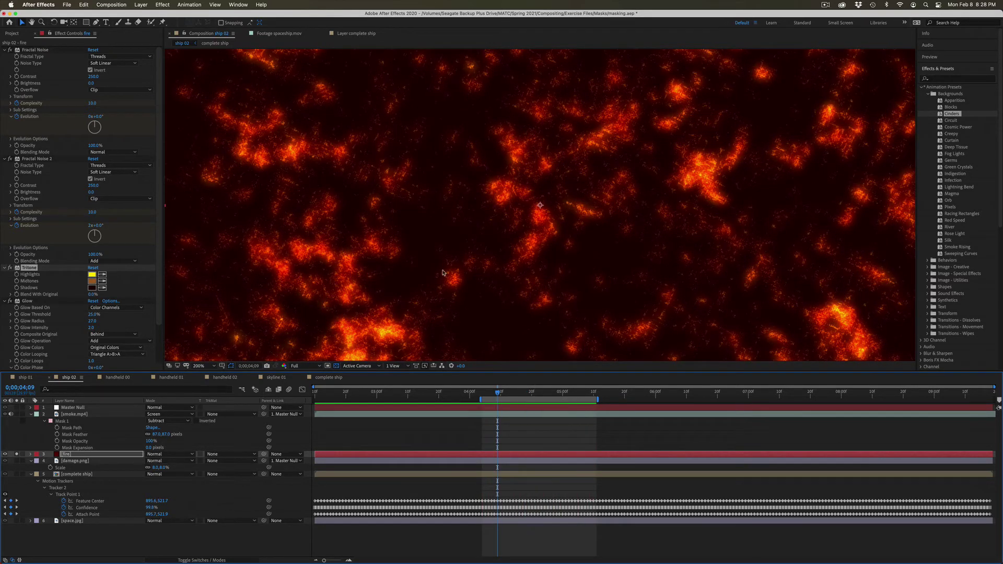
pyautogui.click(16, 454)
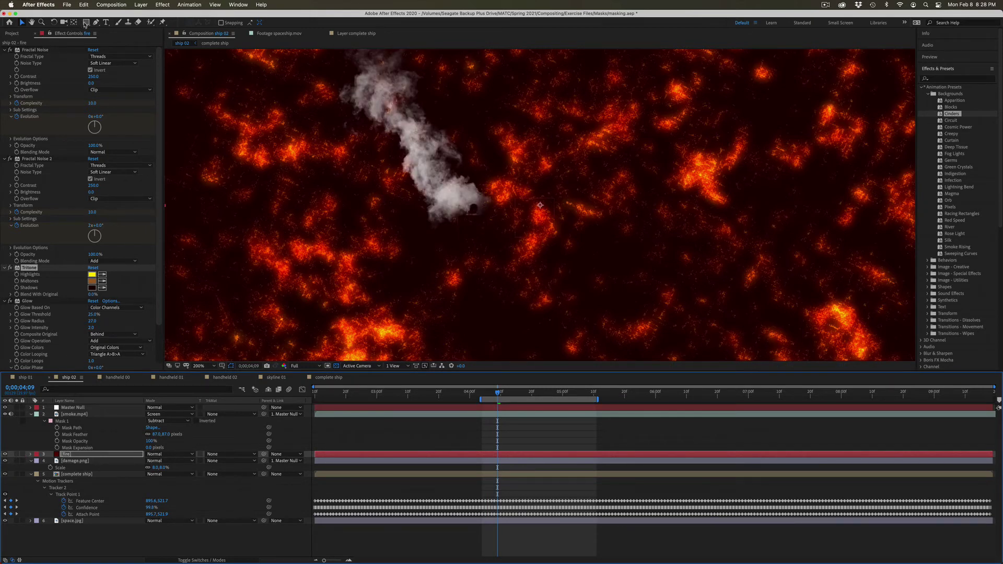
# Draw a closed, jagged eight-point mask on the fire layer around the lower end of the smoke with the Pen tool
pyautogui.click(97, 22)
pyautogui.click(504, 210)
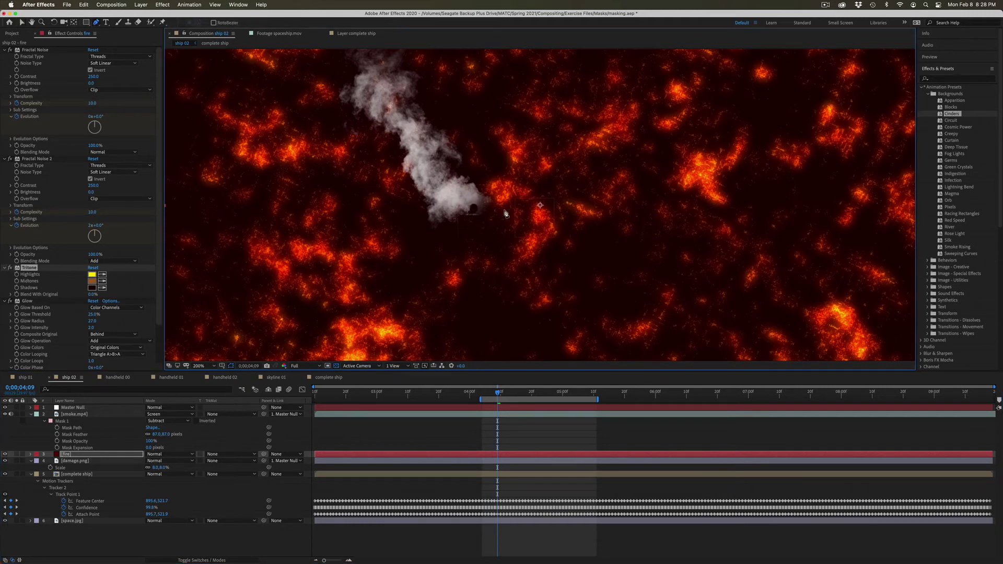
pyautogui.click(544, 217)
pyautogui.click(513, 240)
pyautogui.click(493, 283)
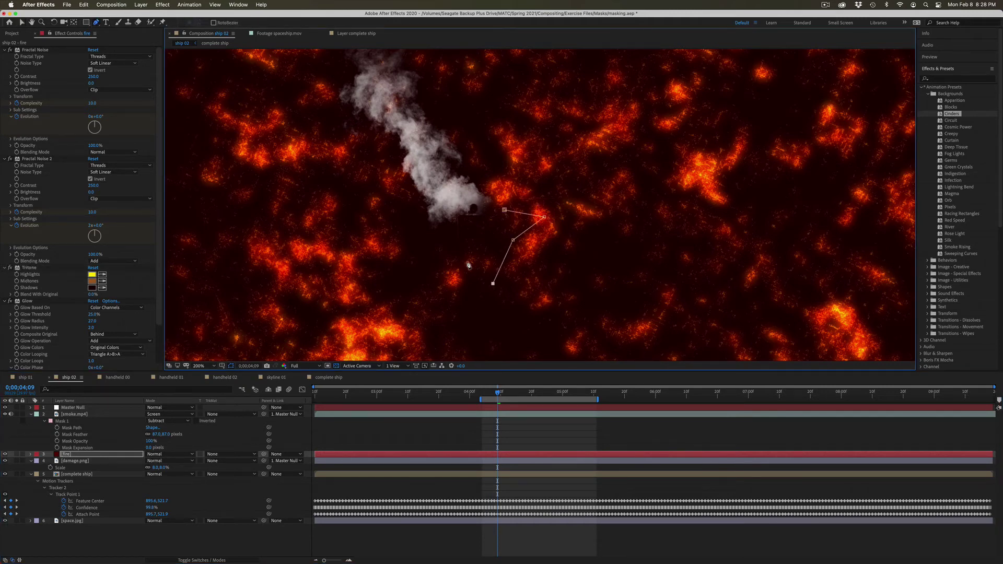
pyautogui.click(450, 261)
pyautogui.click(464, 234)
pyautogui.click(439, 222)
pyautogui.click(488, 188)
pyautogui.click(504, 210)
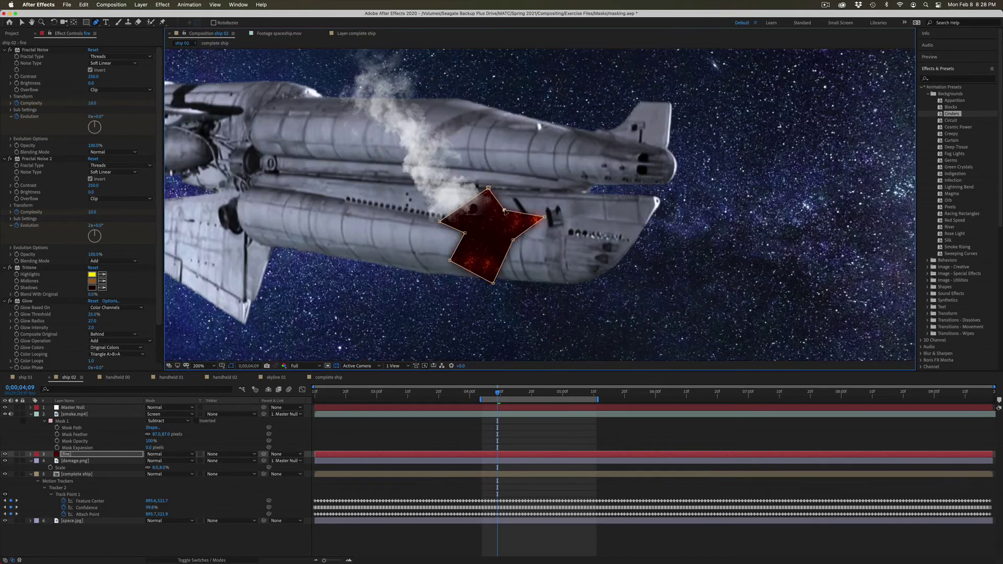
# At 0;00;04;04, scale the fire layer to 63% and move its anchor point to the center of the masked shape
pyautogui.press('v')
pyautogui.press('pageup')
pyautogui.press('pageup')
pyautogui.press('pageup')
pyautogui.press('pageup')
pyautogui.press('pageup')
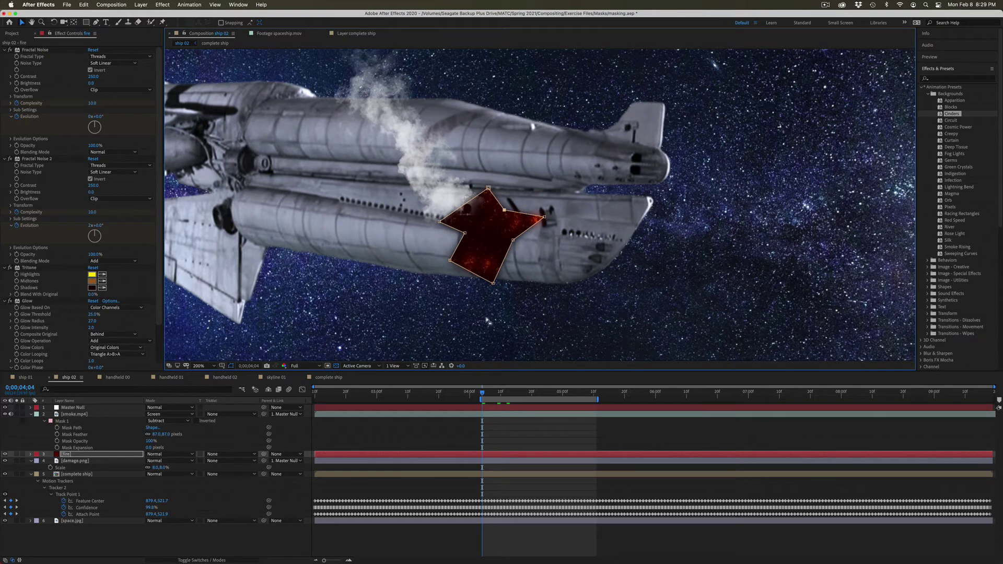
pyautogui.click(91, 454)
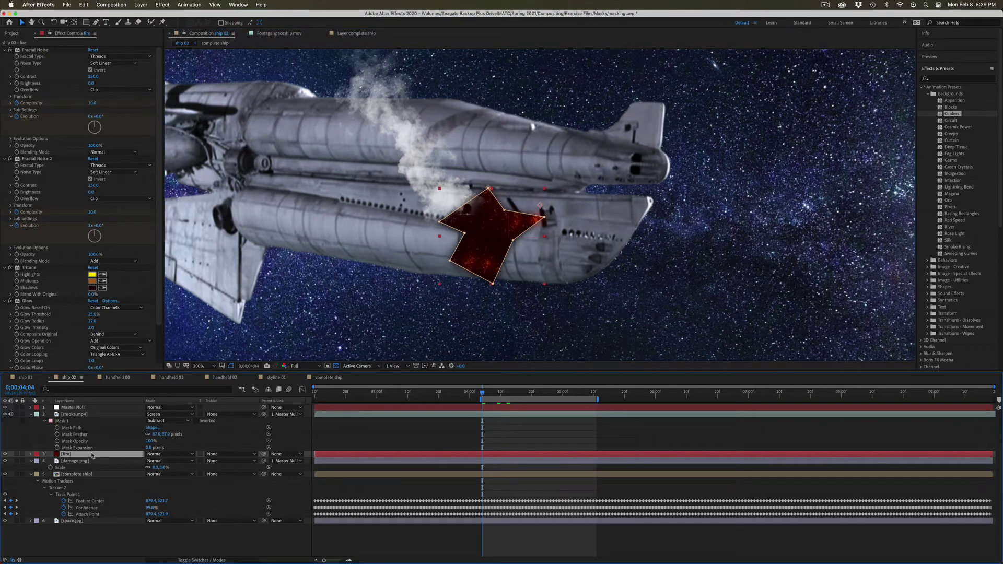
pyautogui.press('s')
pyautogui.moveTo(151, 461); pyautogui.dragTo(140, 463)
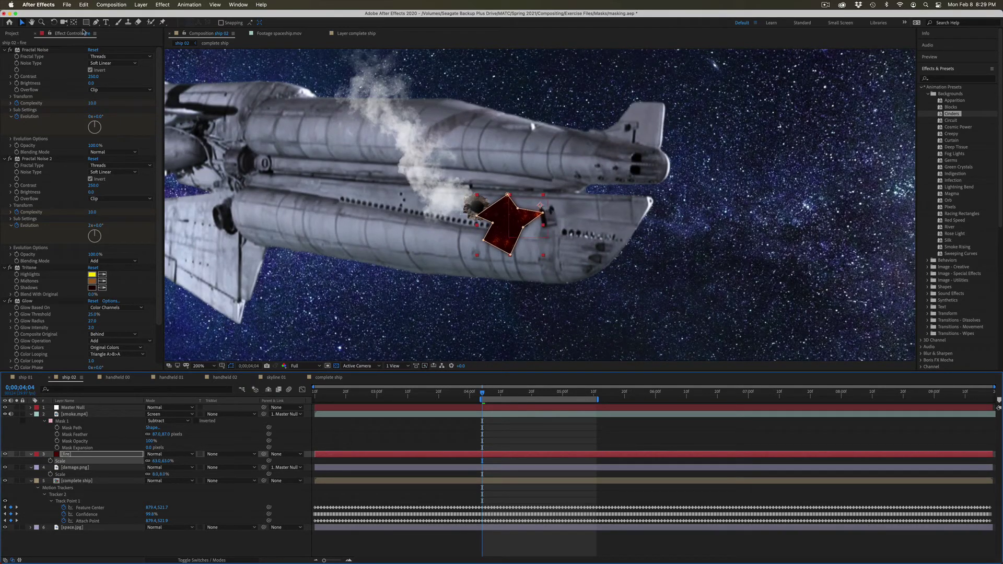
pyautogui.click(74, 22)
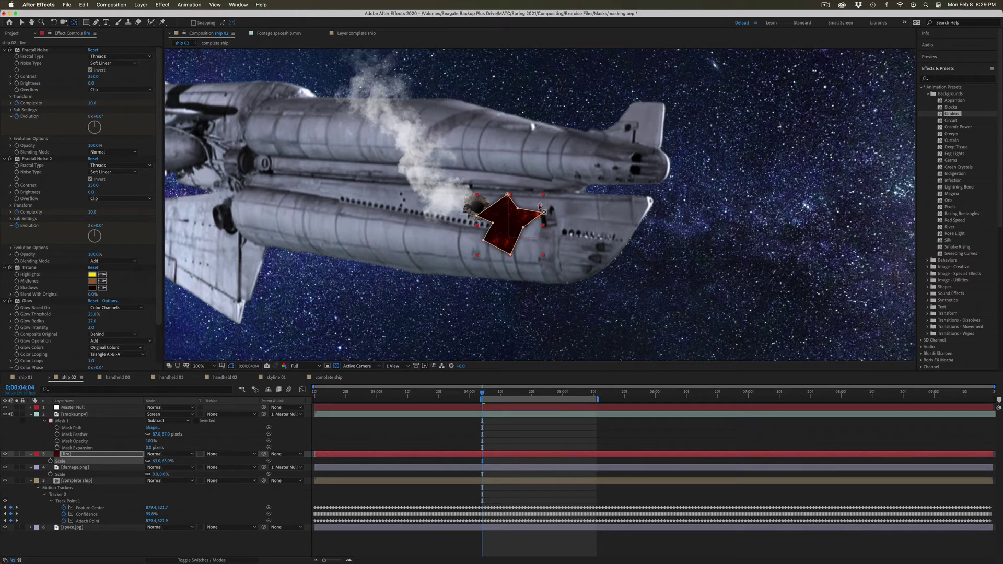
pyautogui.moveTo(540, 219); pyautogui.dragTo(510, 227)
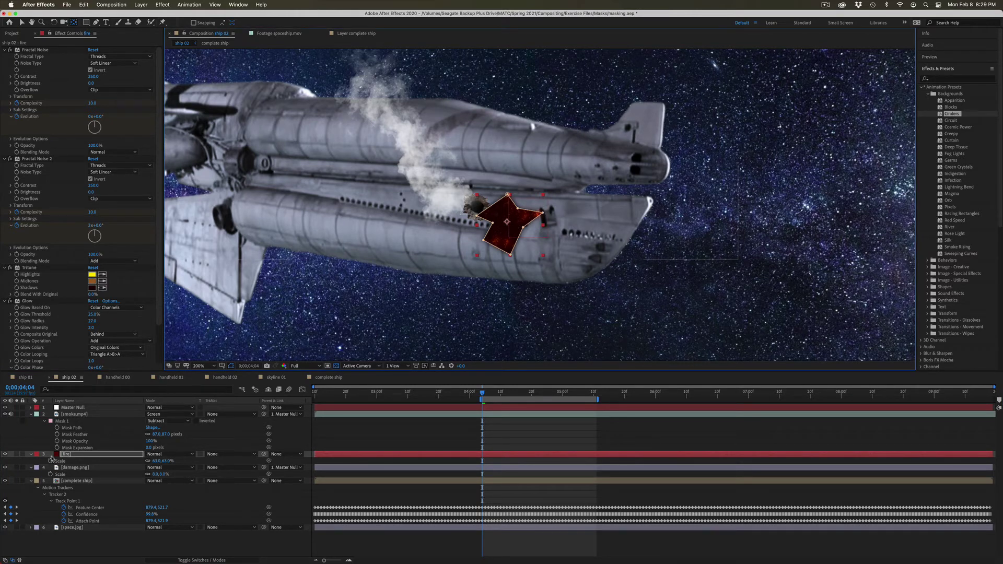
# Set the fire layer's mask feather to 31 pixels and its mask expansion to -23 pixels
pyautogui.click(31, 455)
pyautogui.click(30, 455)
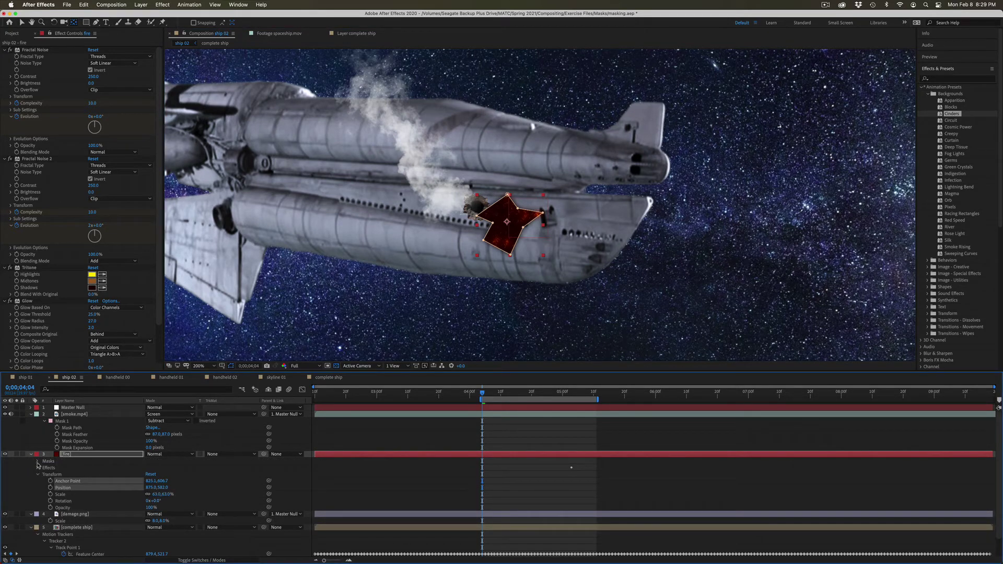
pyautogui.click(38, 461)
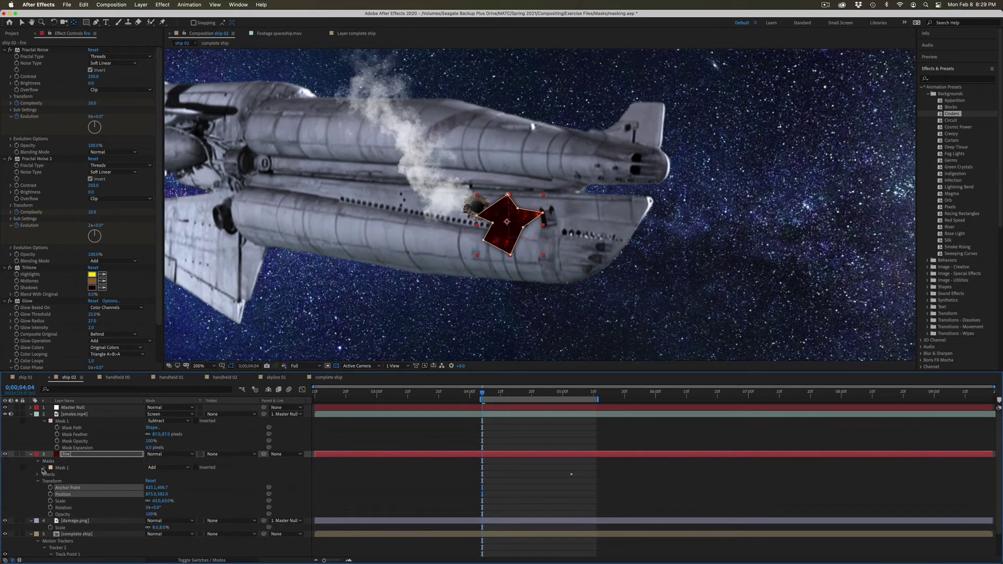
pyautogui.click(44, 468)
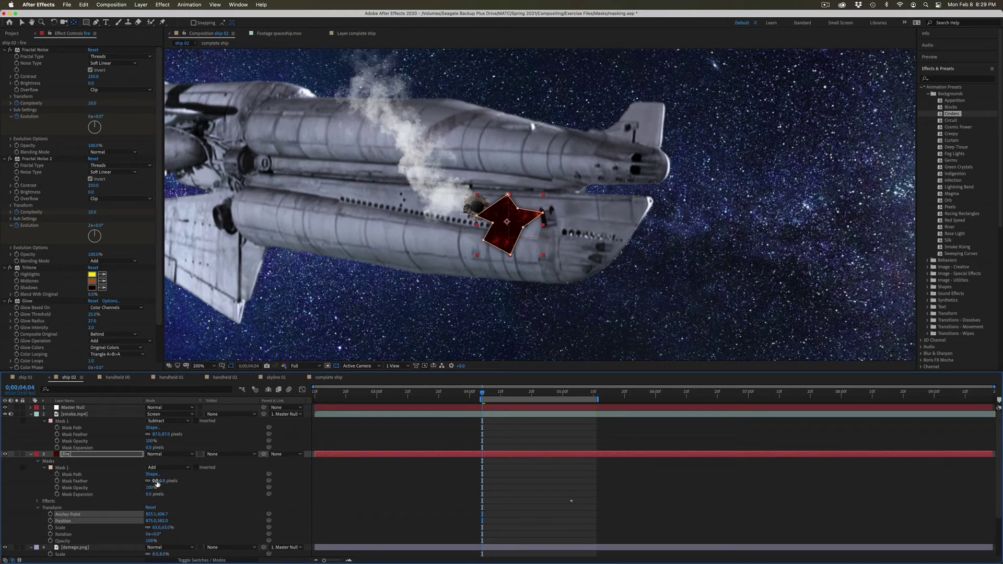
pyautogui.moveTo(157, 484); pyautogui.dragTo(142, 497)
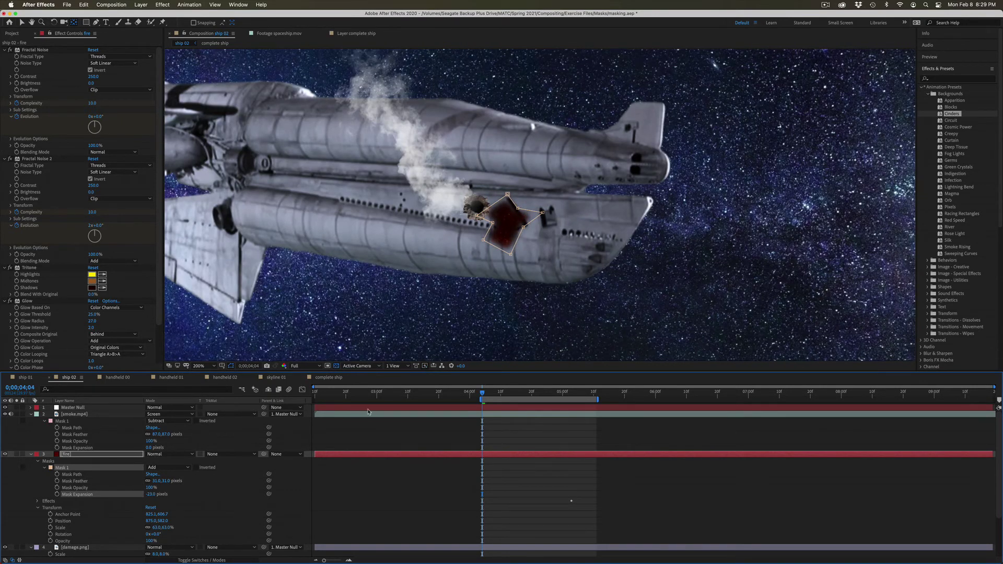
# At 0;00;04;23, move the fire over the damage hole at the smoke's base and scale the fire layer to 26%
pyautogui.moveTo(492, 393); pyautogui.dragTo(543, 396)
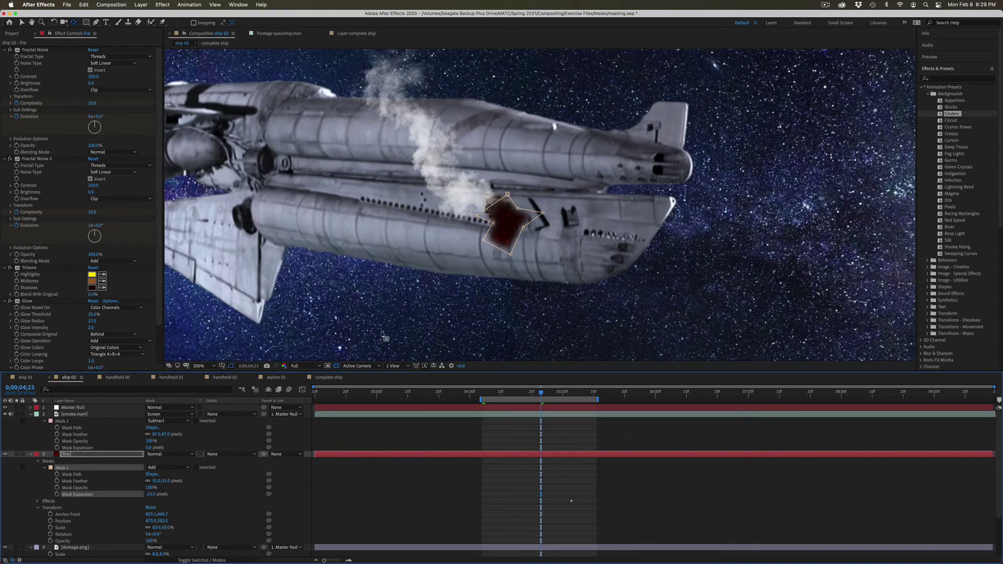
pyautogui.click(22, 23)
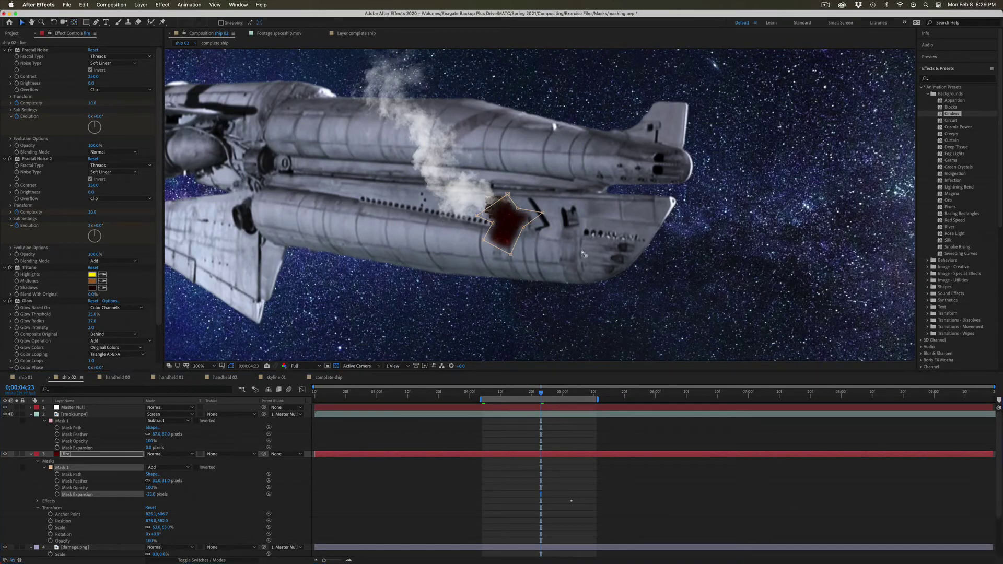
pyautogui.click(514, 239)
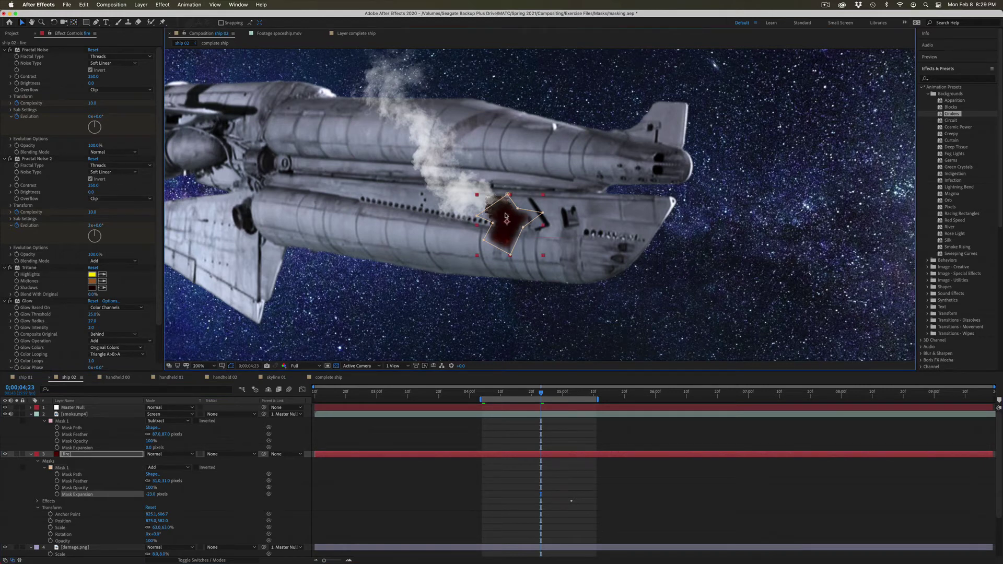
pyautogui.moveTo(505, 217); pyautogui.dragTo(496, 206)
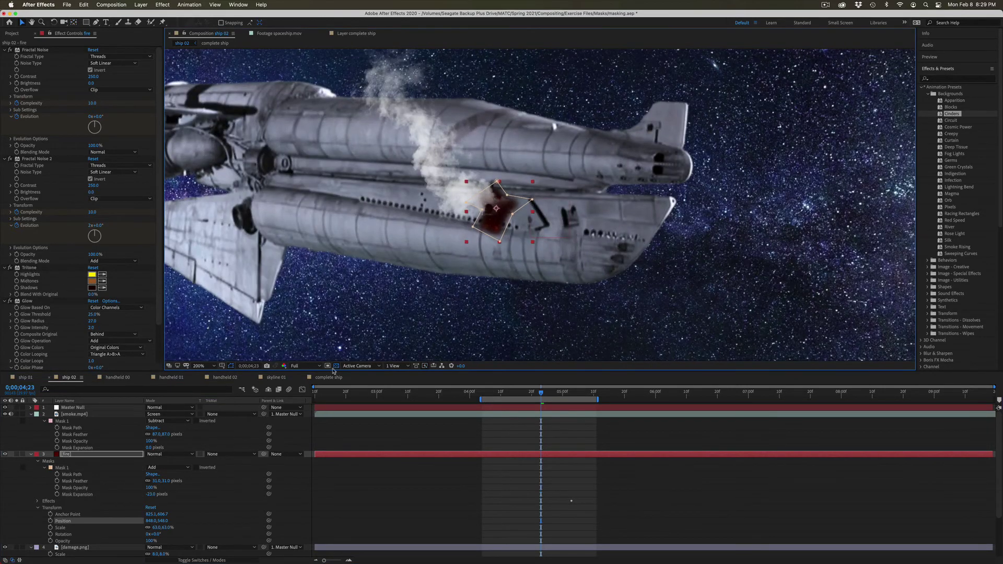
pyautogui.press('s')
pyautogui.moveTo(156, 461); pyautogui.dragTo(151, 463)
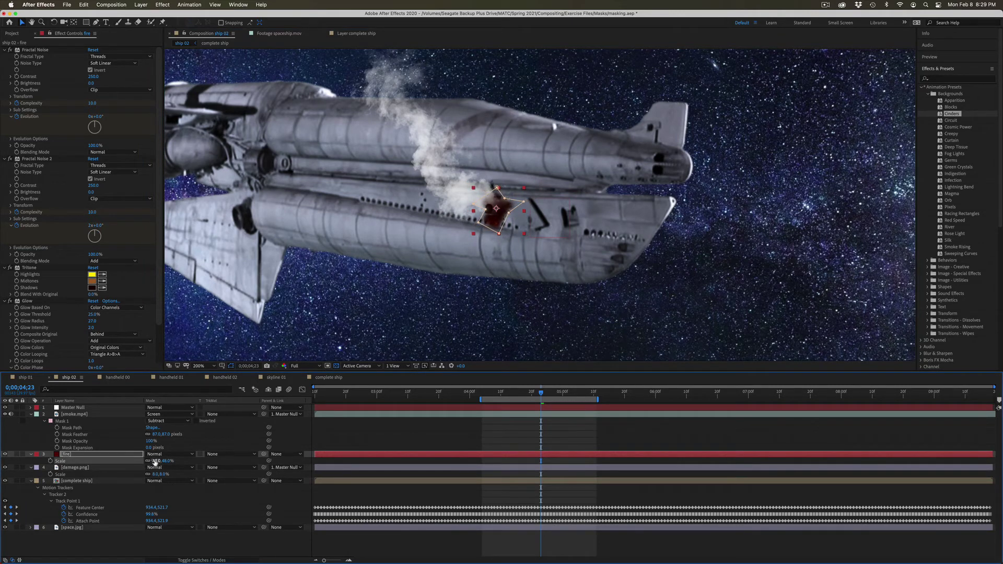
pyautogui.moveTo(152, 462); pyautogui.dragTo(149, 463)
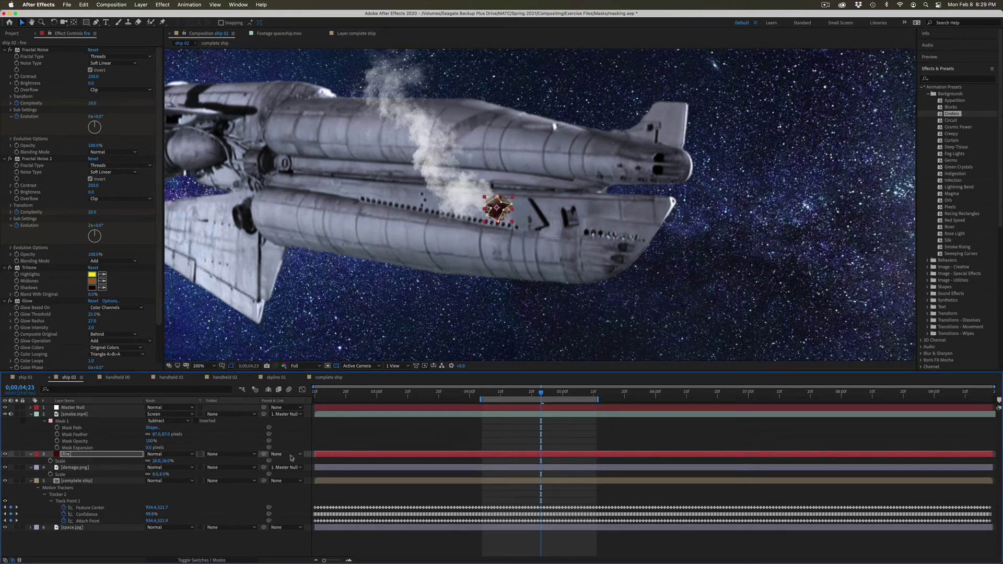
pyautogui.click(582, 434)
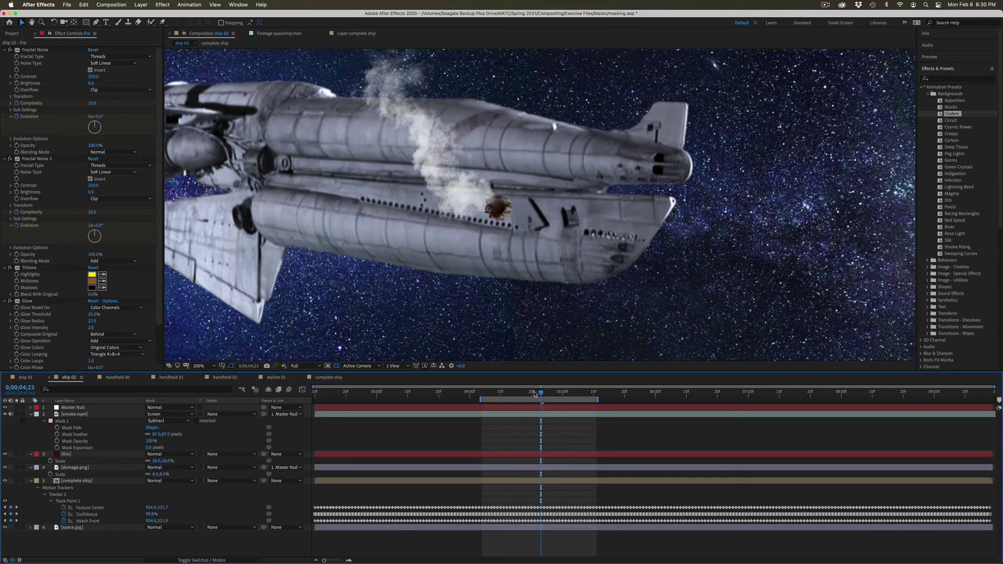
# Parent the fire layer to the Master Null at 0;00;04;22, and scrub the timeline to check that it follows the ship
pyautogui.moveTo(534, 394); pyautogui.dragTo(538, 396)
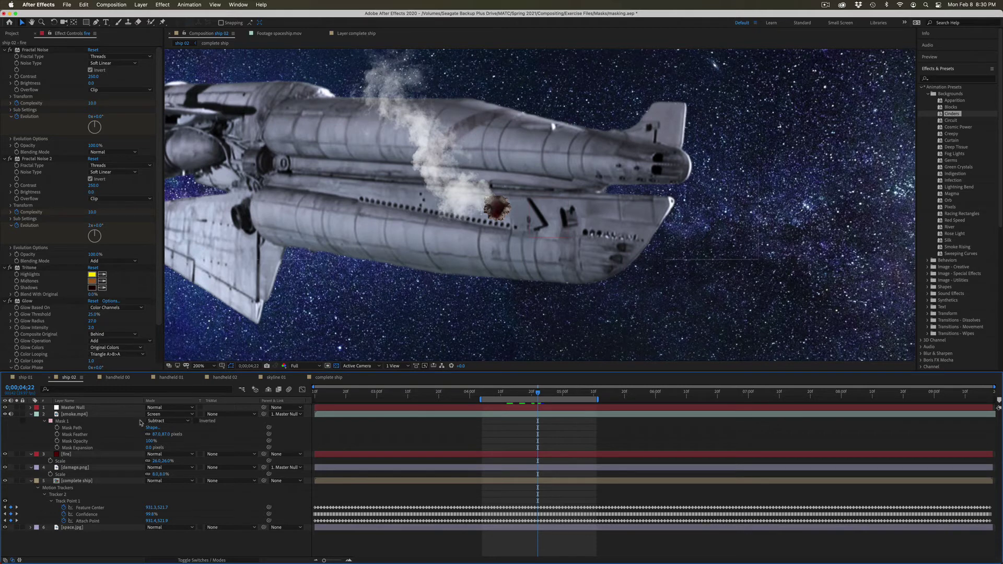
pyautogui.click(110, 455)
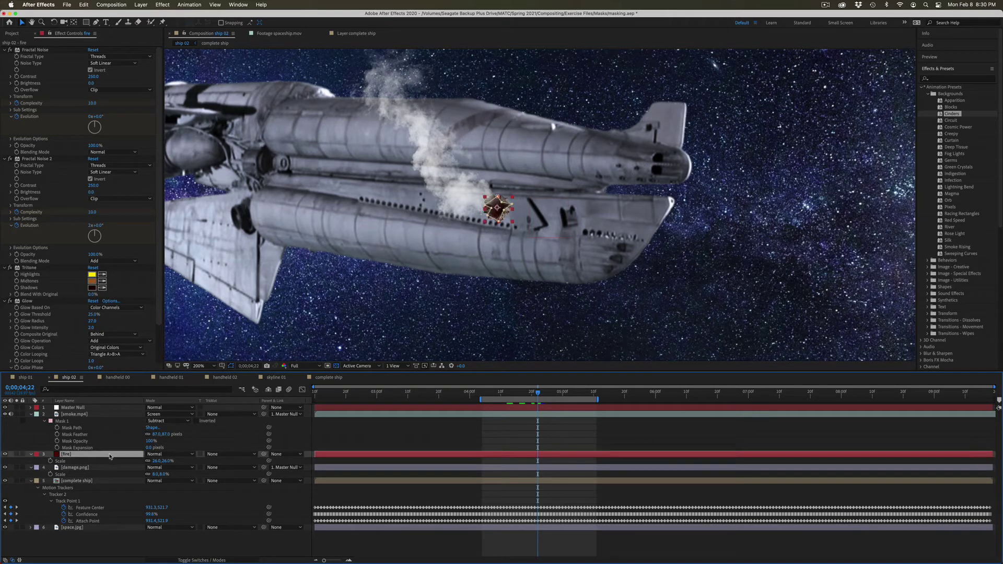
pyautogui.click(279, 455)
pyautogui.click(296, 475)
pyautogui.click(562, 434)
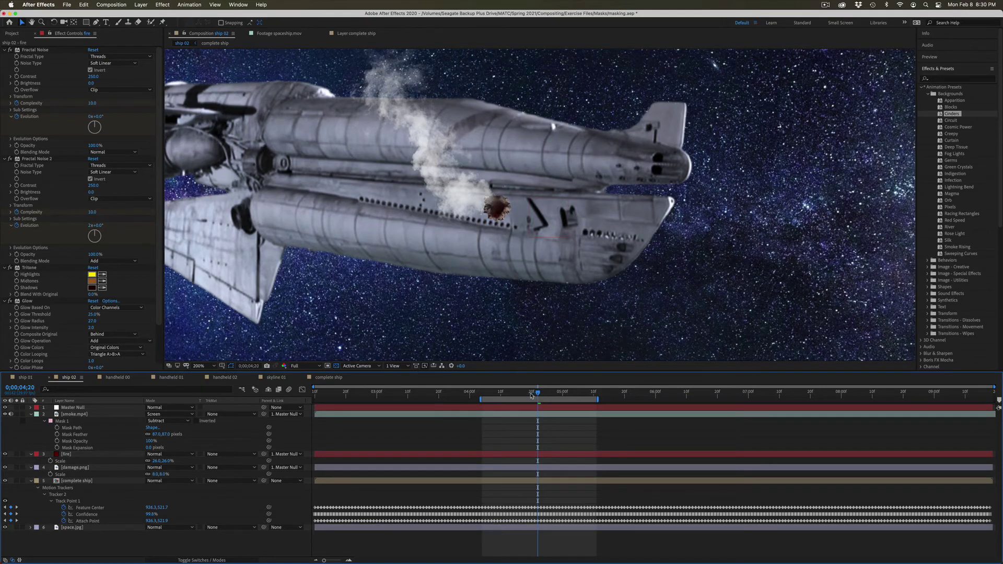
pyautogui.moveTo(538, 392); pyautogui.dragTo(607, 386)
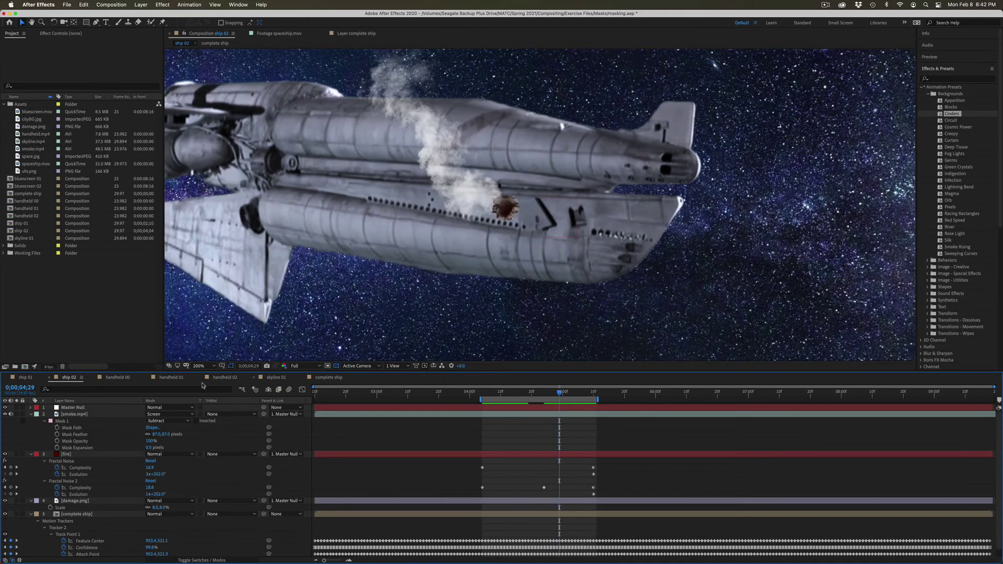
# Play the ship 01 composition, and preview the footage in the handheld 00 composition up to 0:00:18:01
pyautogui.click(32, 377)
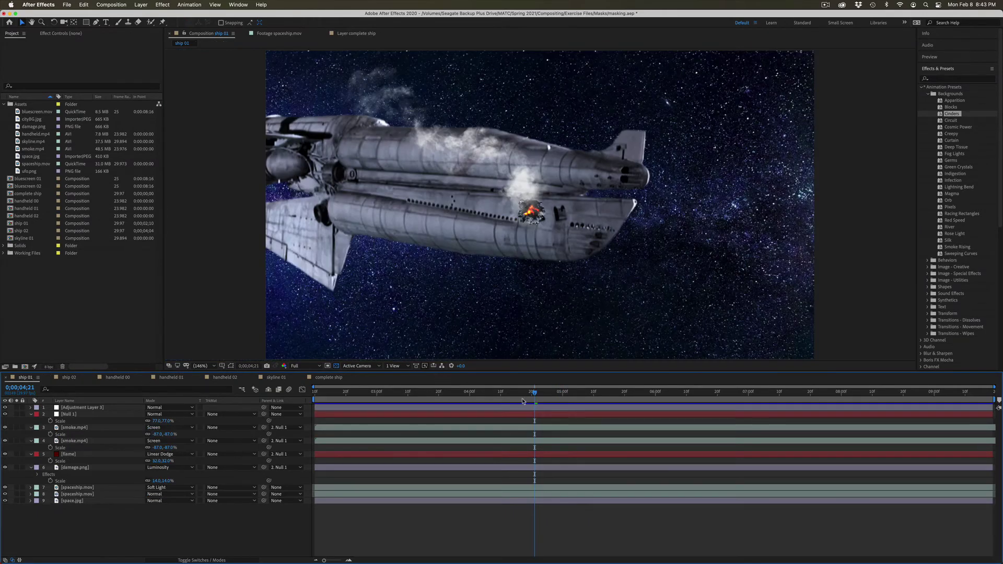
pyautogui.press('space')
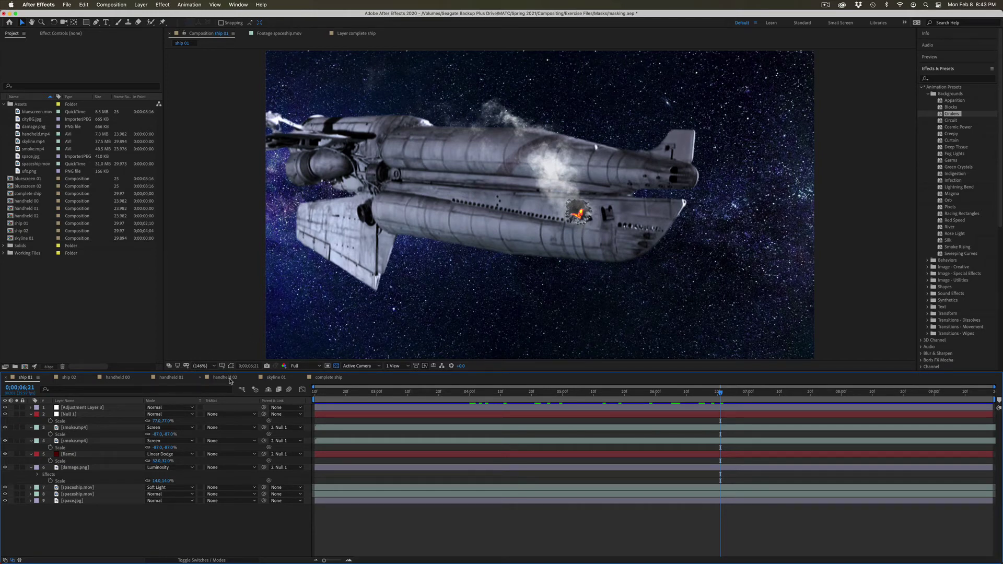
pyautogui.click(117, 377)
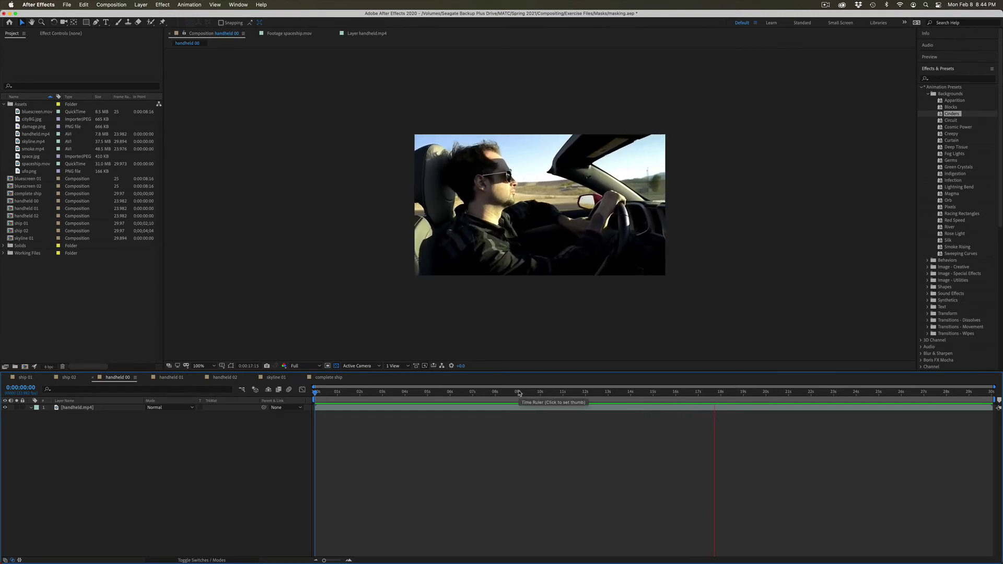
pyautogui.press('space')
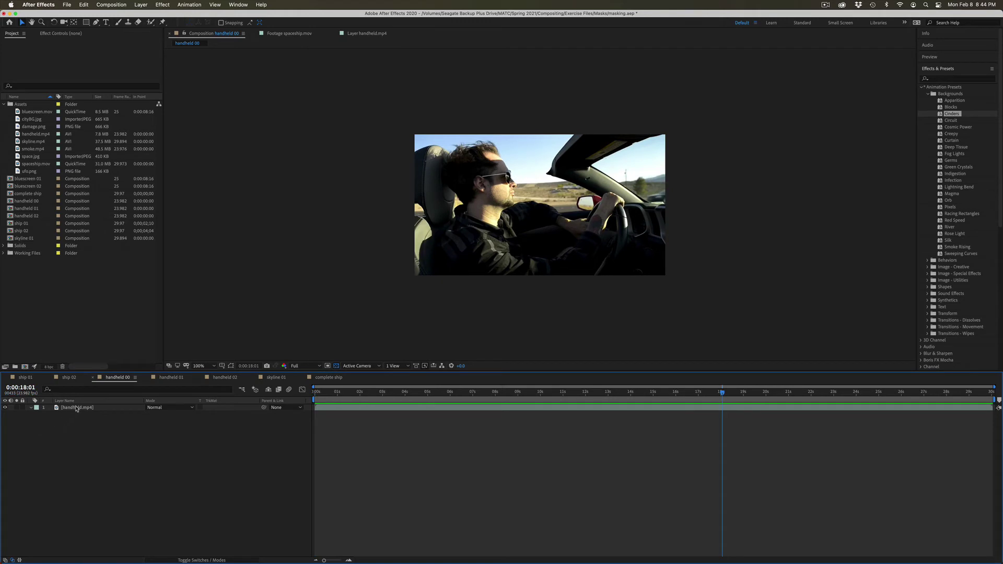
# Select the handheld.mp4 layer and show the Tracker controls in place of the effects and presets list
pyautogui.click(76, 408)
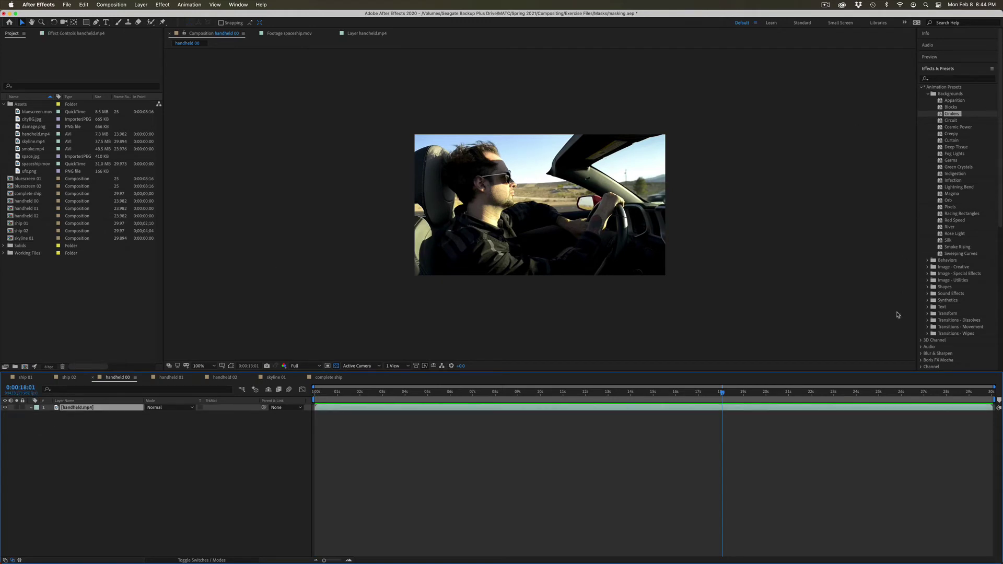
pyautogui.click(931, 69)
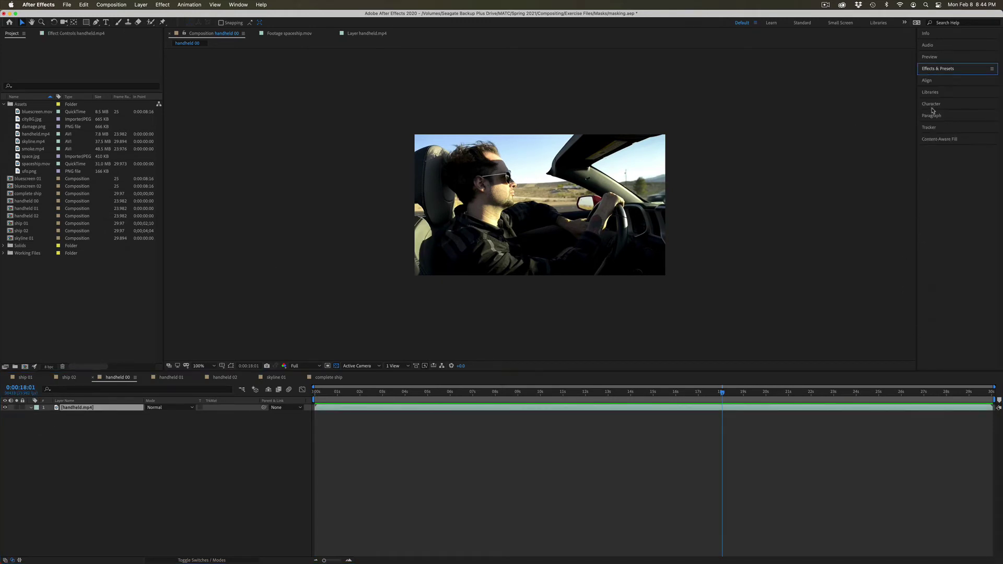
pyautogui.click(929, 128)
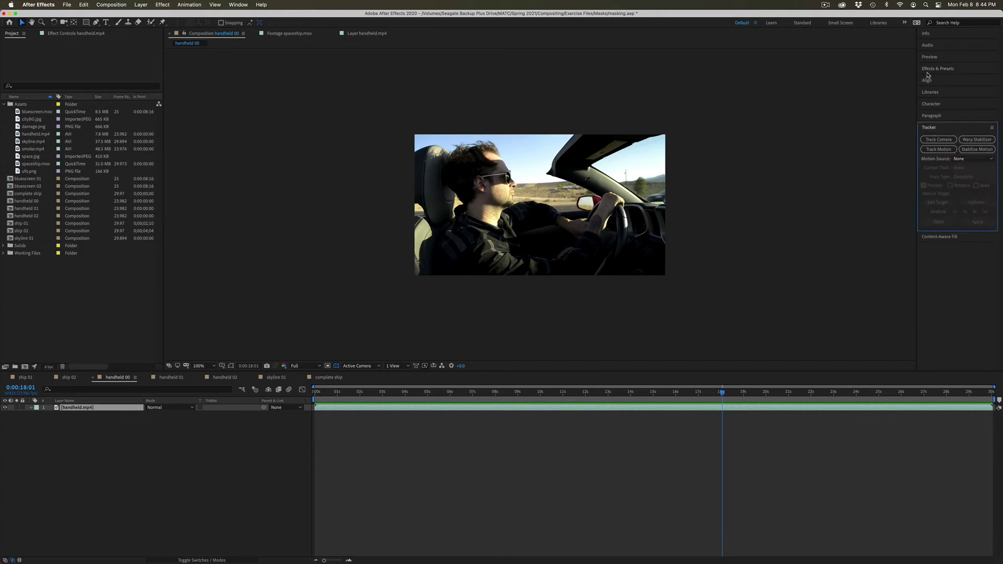
pyautogui.click(250, 4)
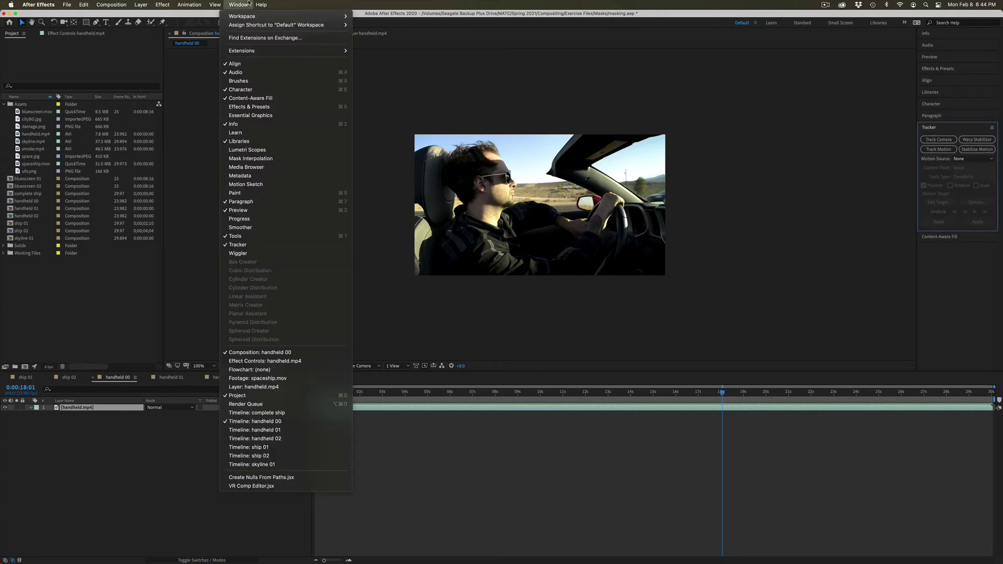
pyautogui.click(250, 4)
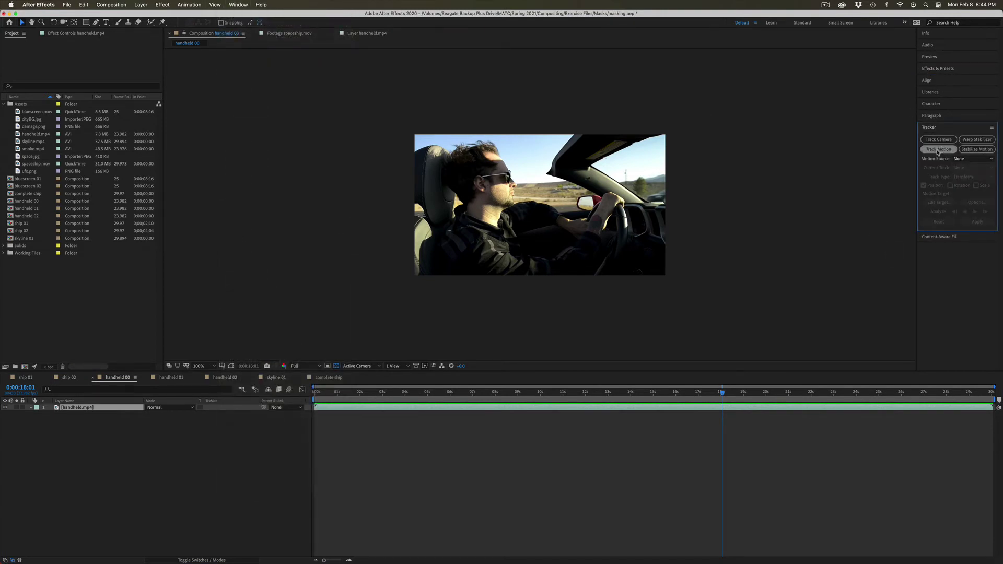
# Motion-track handheld.mp4 backward from 0:00:30:00 to 0:00:19:21, with an enlarged track point on the pointed tip of the windshield frame
pyautogui.click(938, 150)
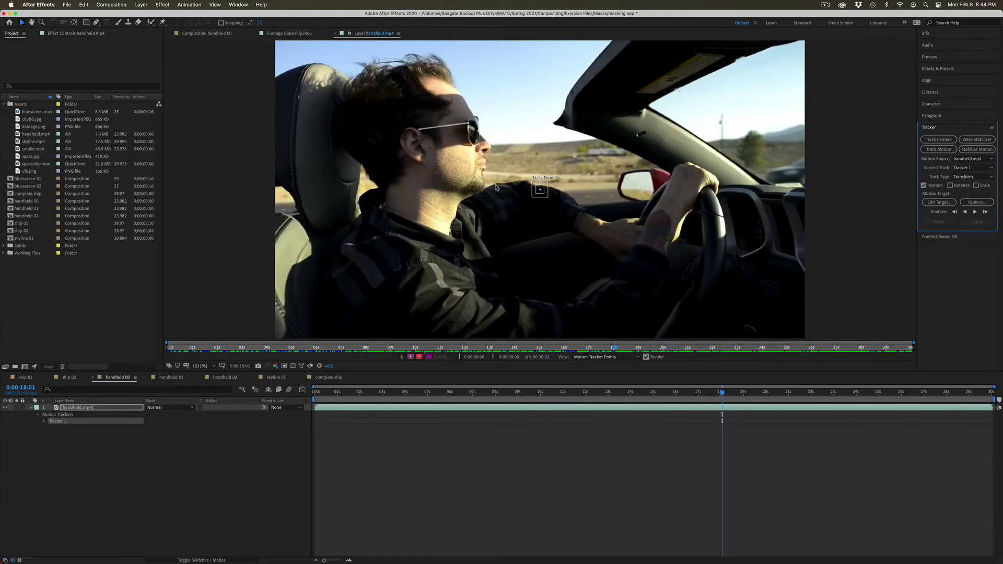
pyautogui.moveTo(549, 200); pyautogui.dragTo(560, 131)
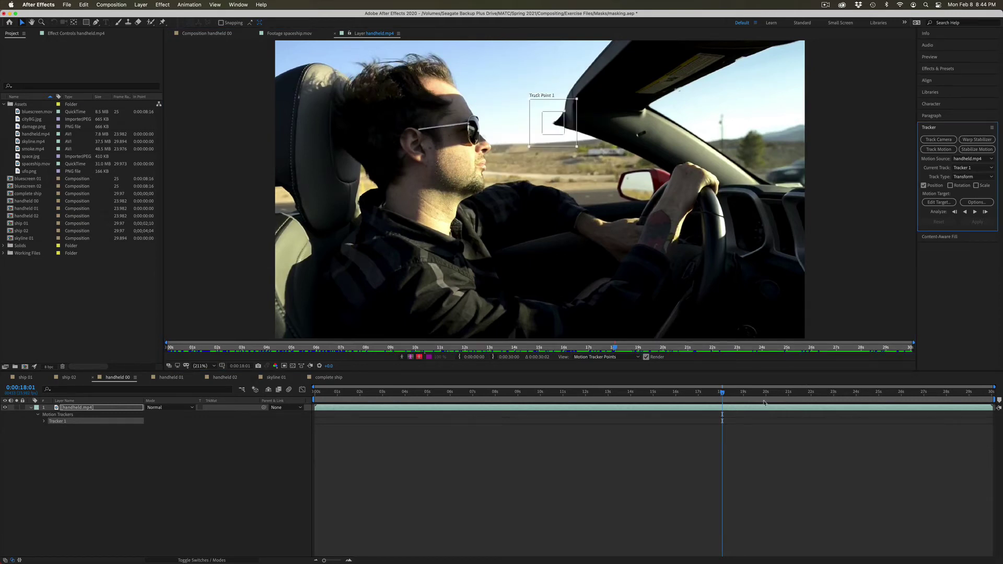
pyautogui.moveTo(723, 392); pyautogui.dragTo(994, 394)
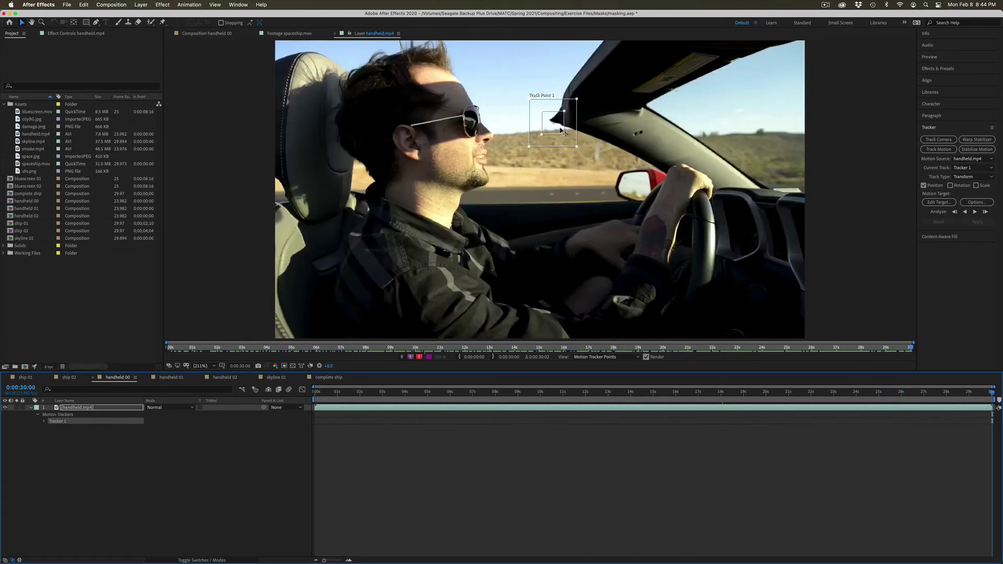
pyautogui.moveTo(561, 129); pyautogui.dragTo(558, 127)
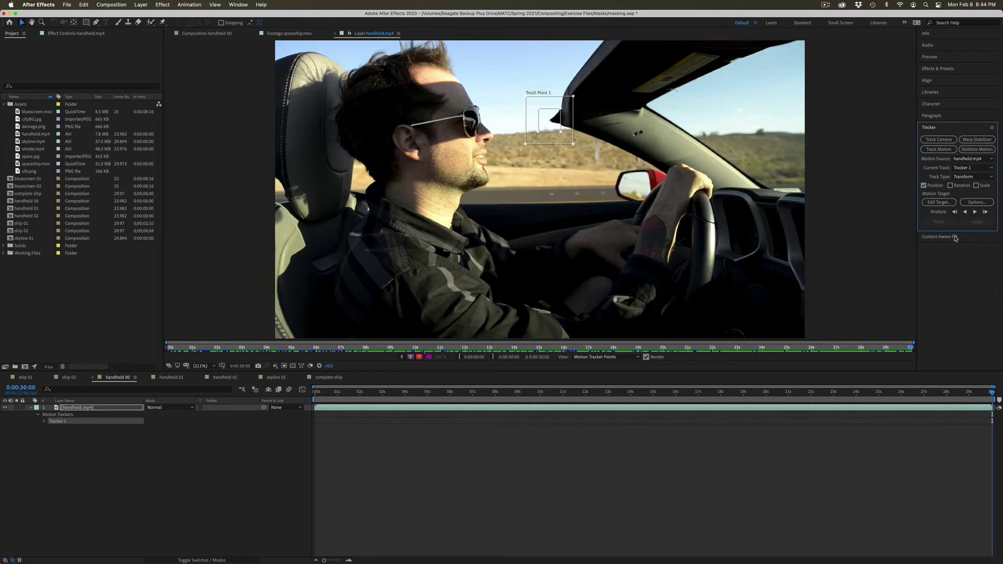
pyautogui.click(965, 212)
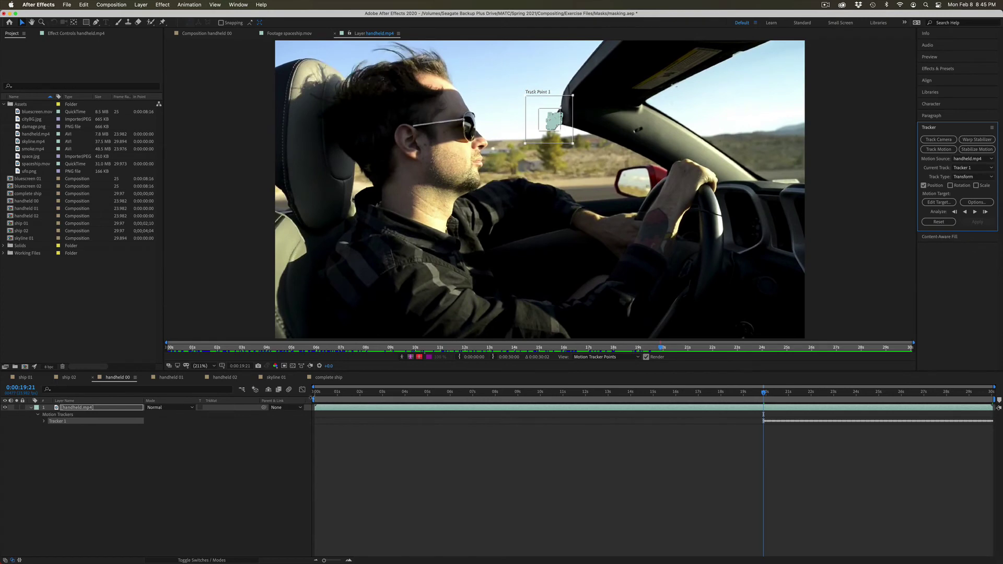
# Start the work area at 0:00:19:21, and review the tracked section through 0:00:29:23
pyautogui.click(763, 415)
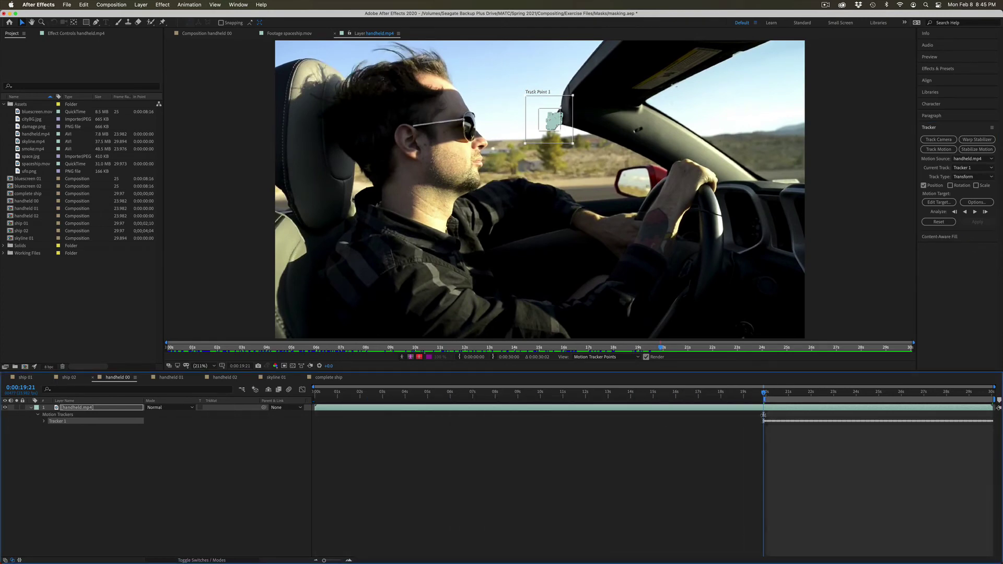
pyautogui.moveTo(771, 397); pyautogui.dragTo(847, 387)
pyautogui.press('space')
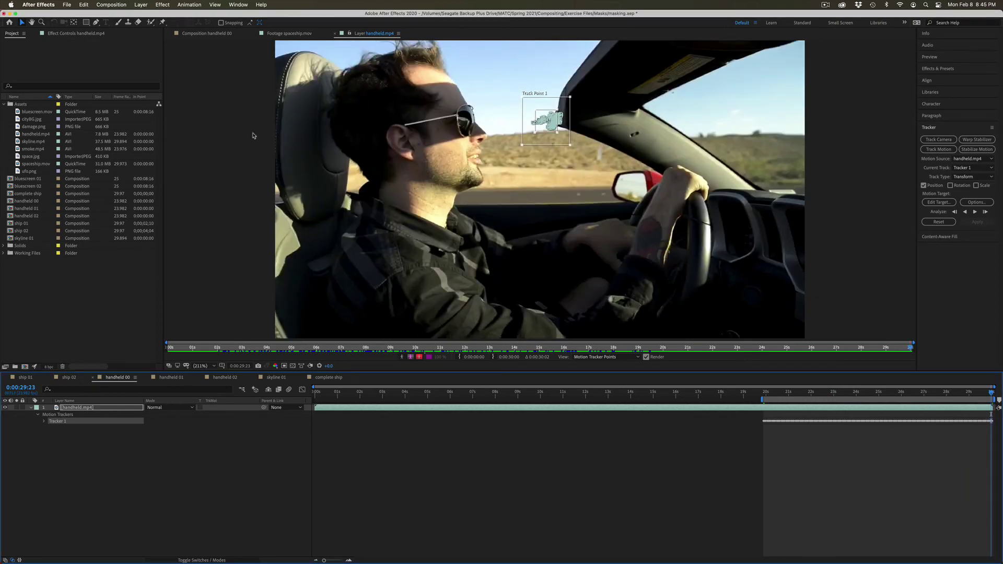
# Add a text layer reading ROAD TRIP over the footage in the handheld 00 composition
pyautogui.click(226, 33)
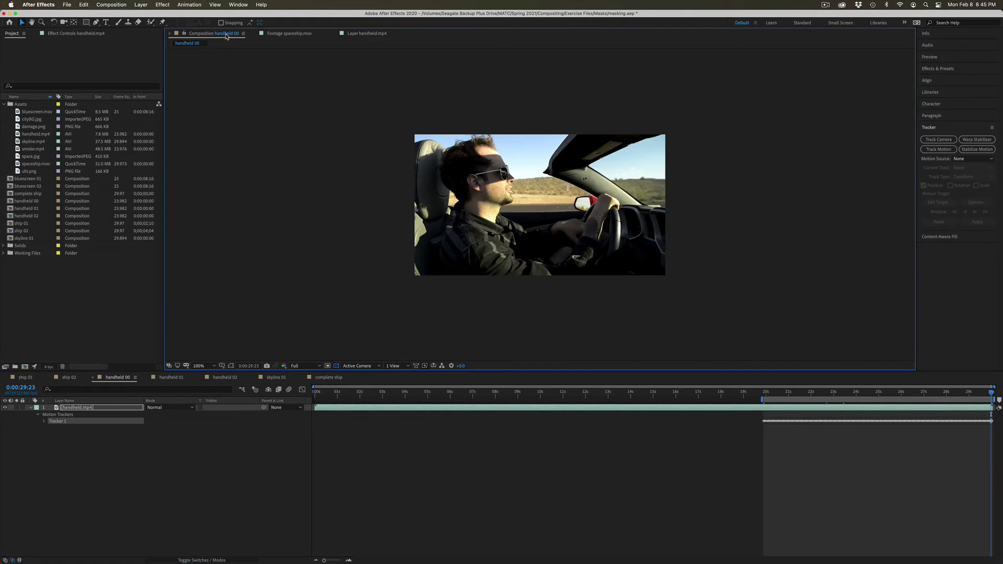
pyautogui.click(146, 4)
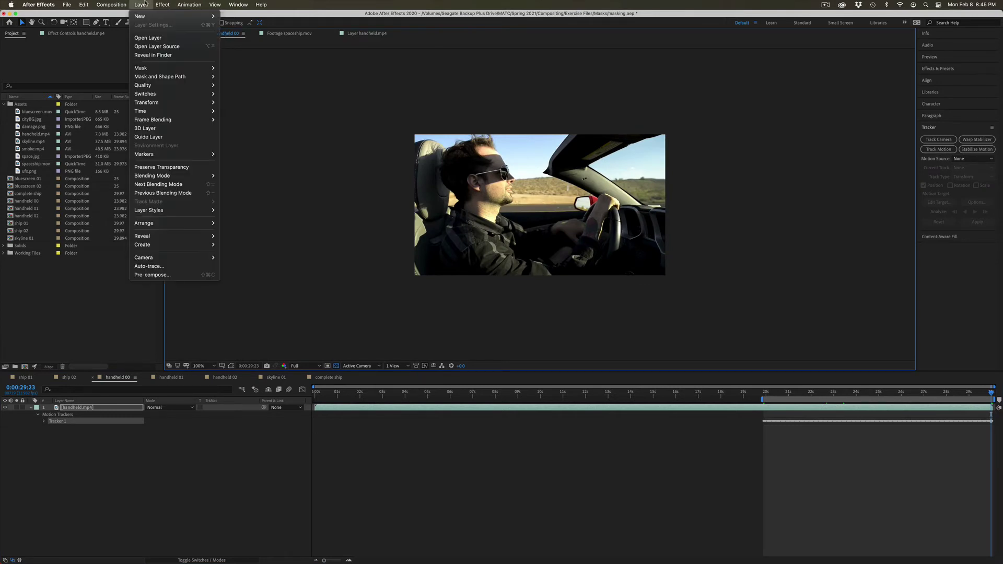
pyautogui.click(143, 4)
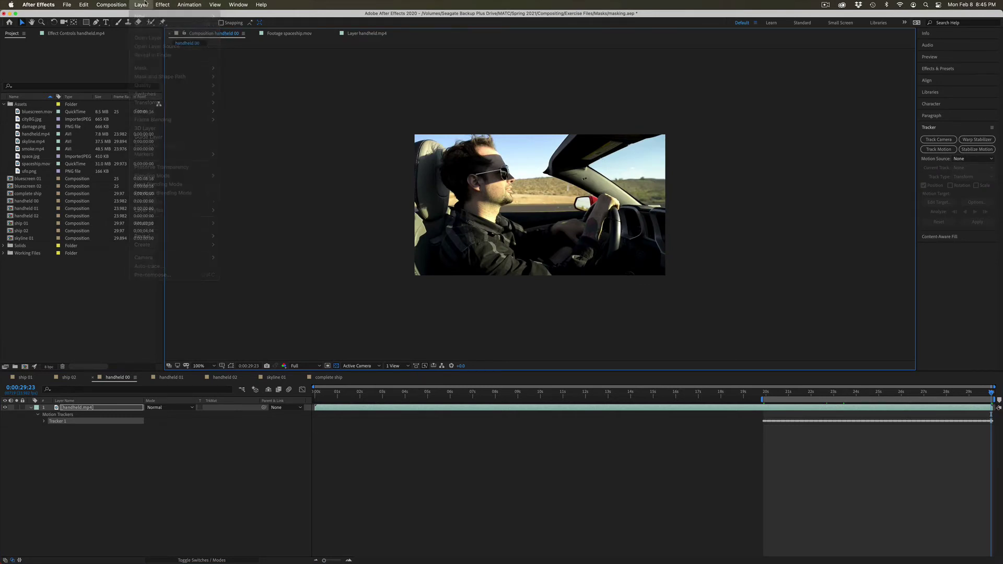
pyautogui.click(109, 22)
pyautogui.click(538, 218)
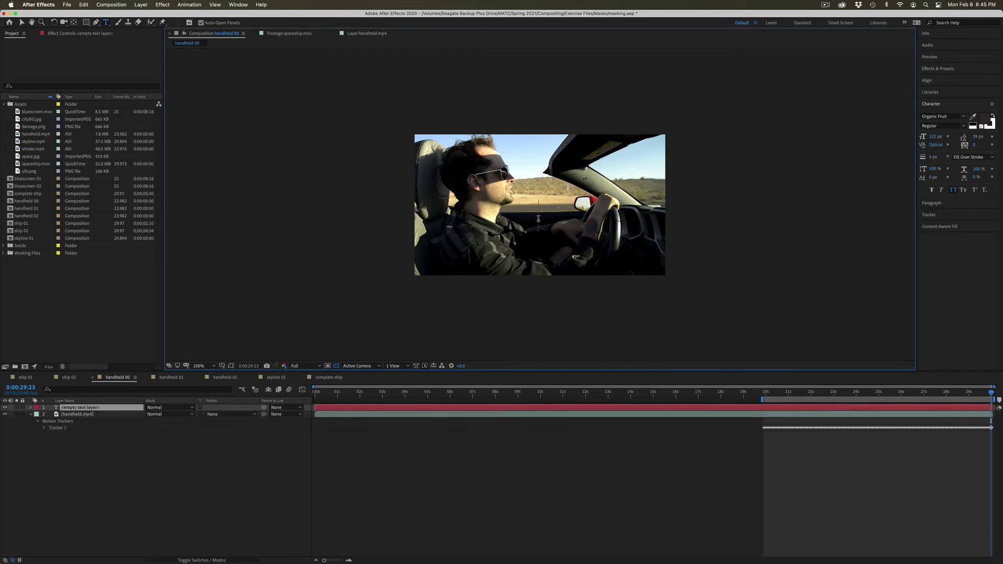
pyautogui.write('ROAD')
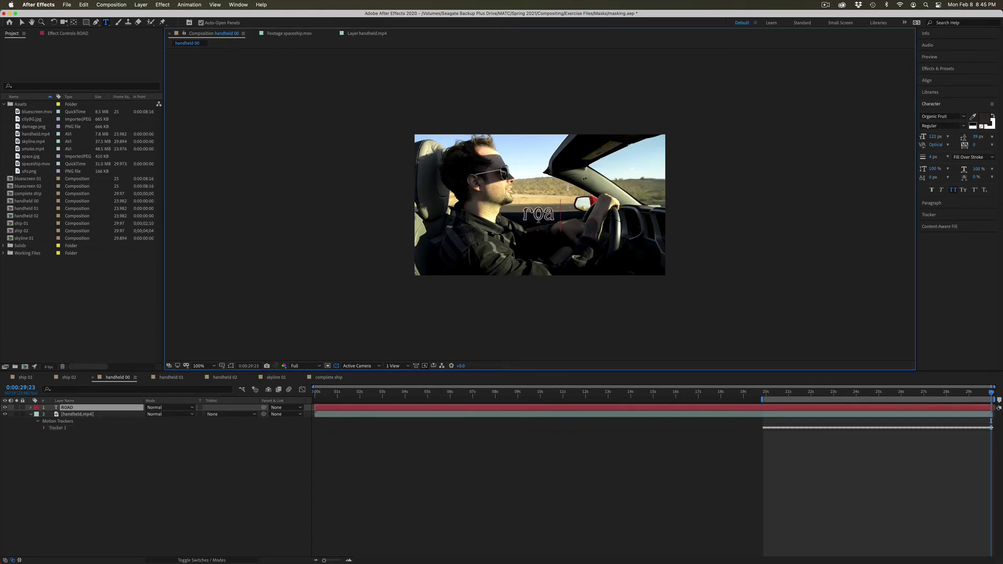
pyautogui.write(' TRIP')
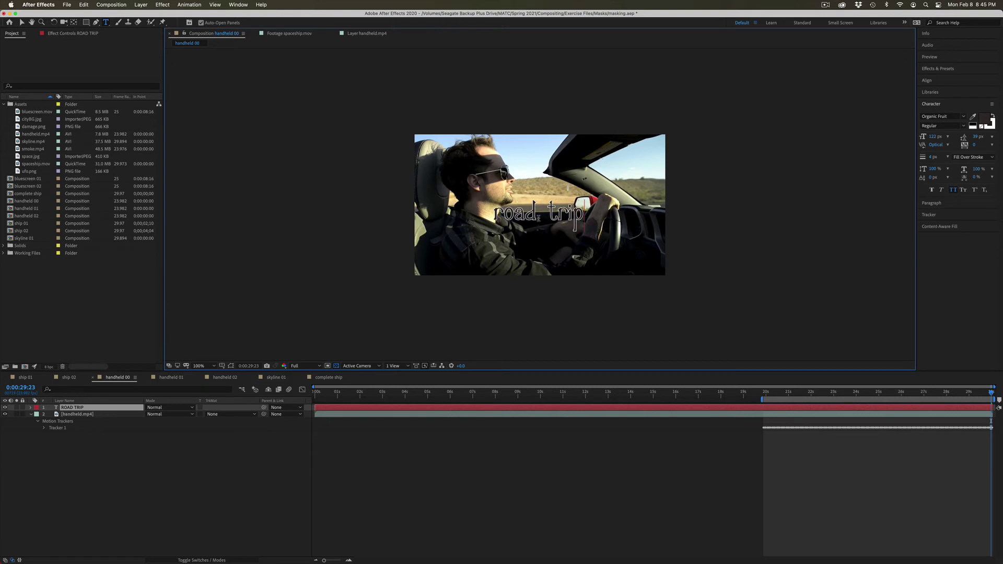
# Set the ROAD TRIP text in Perpetua with a red fill, and move it to the lower-right corner of the frame
pyautogui.press('super+a')
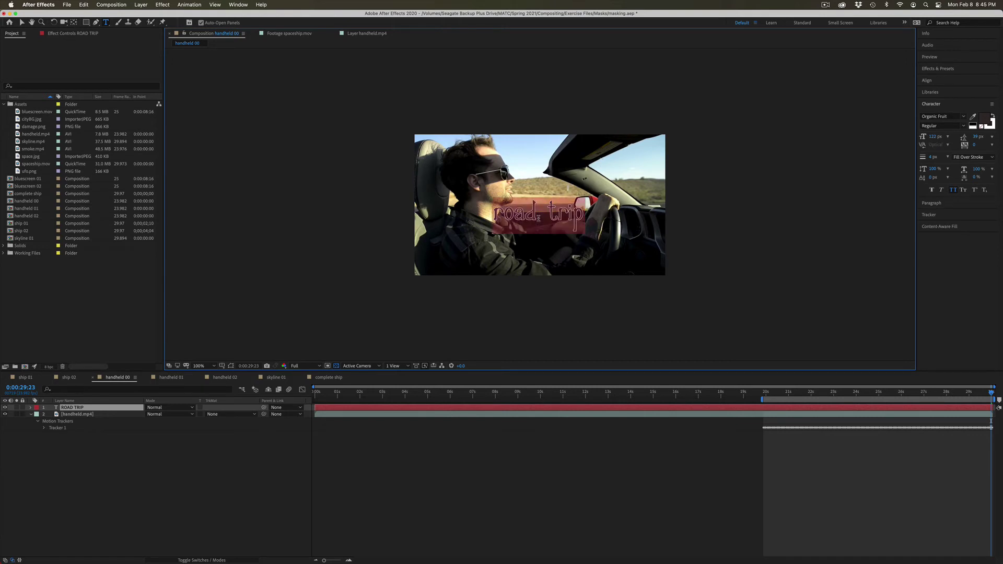
pyautogui.click(962, 118)
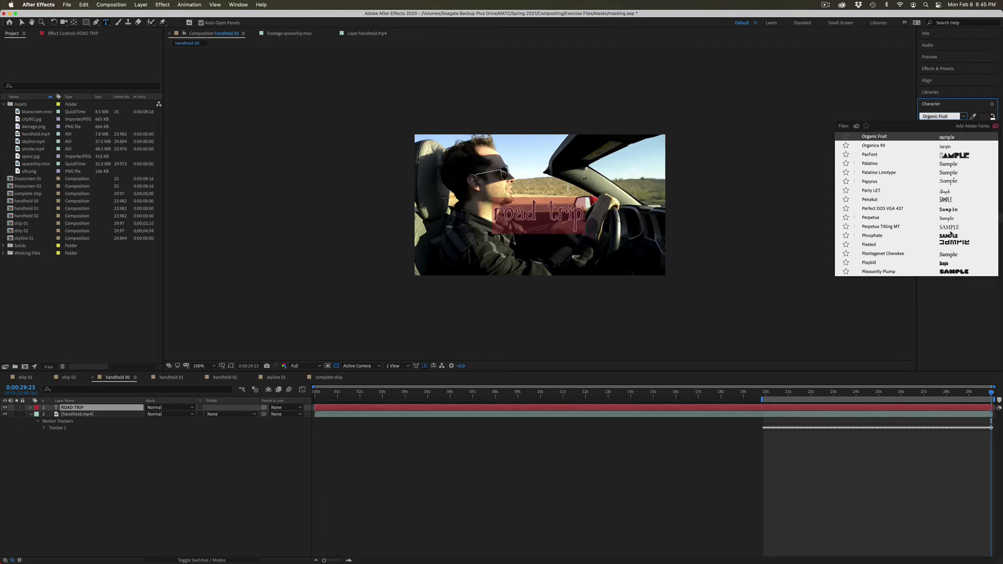
pyautogui.click(944, 219)
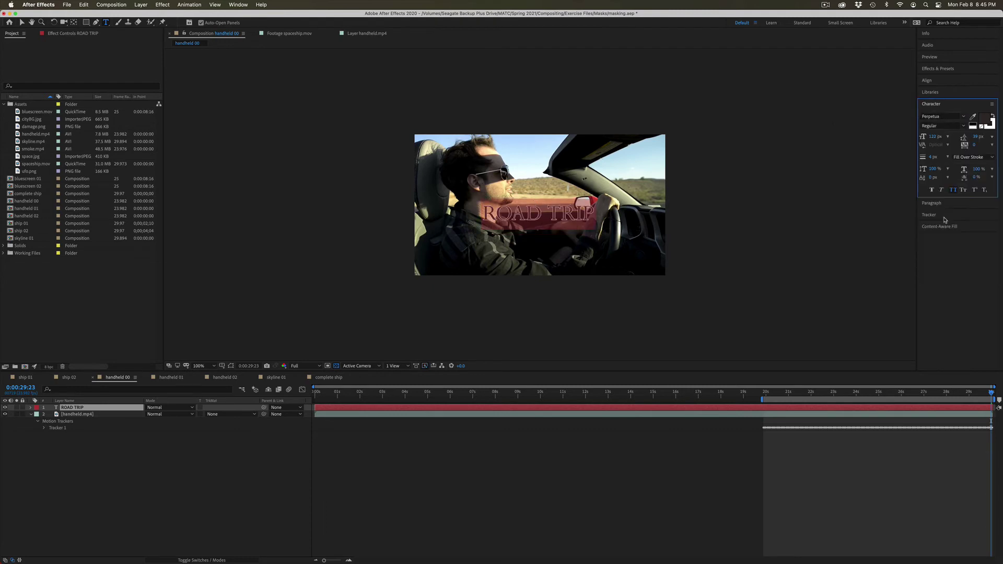
pyautogui.click(973, 116)
pyautogui.click(21, 22)
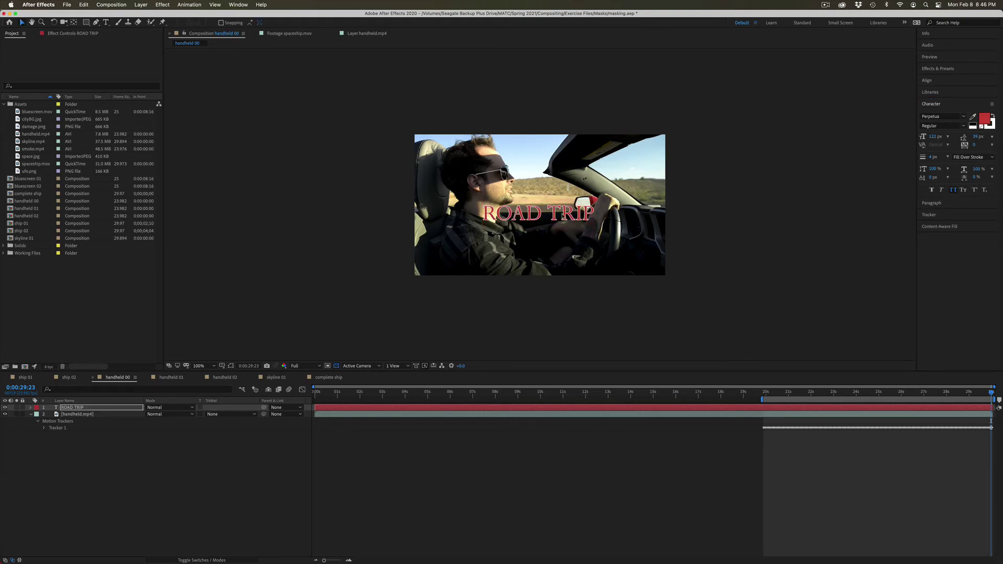
pyautogui.moveTo(562, 217); pyautogui.dragTo(626, 256)
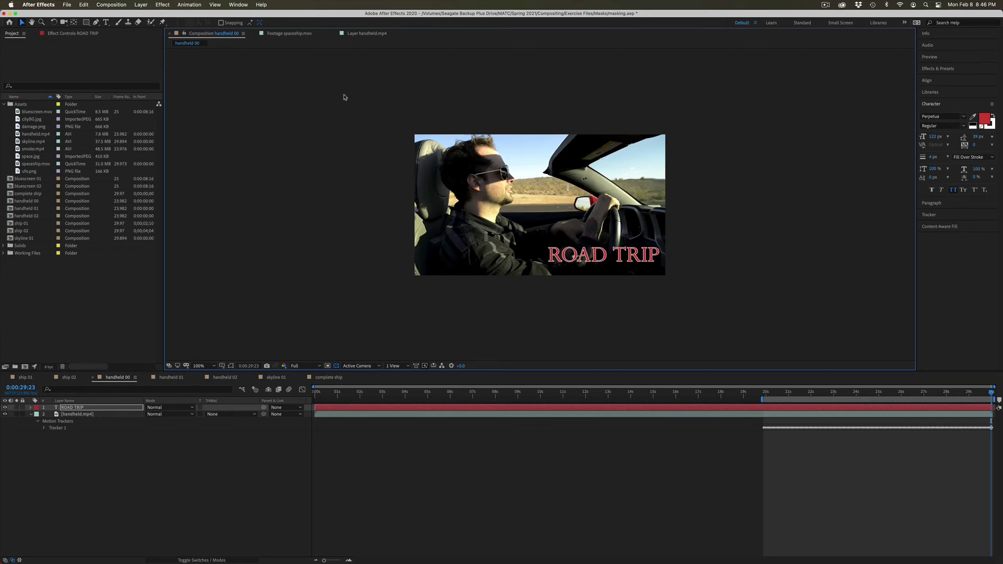
# Make the ROAD TRIP text layer the motion target of Tracker 1 on handheld.mp4
pyautogui.click(356, 34)
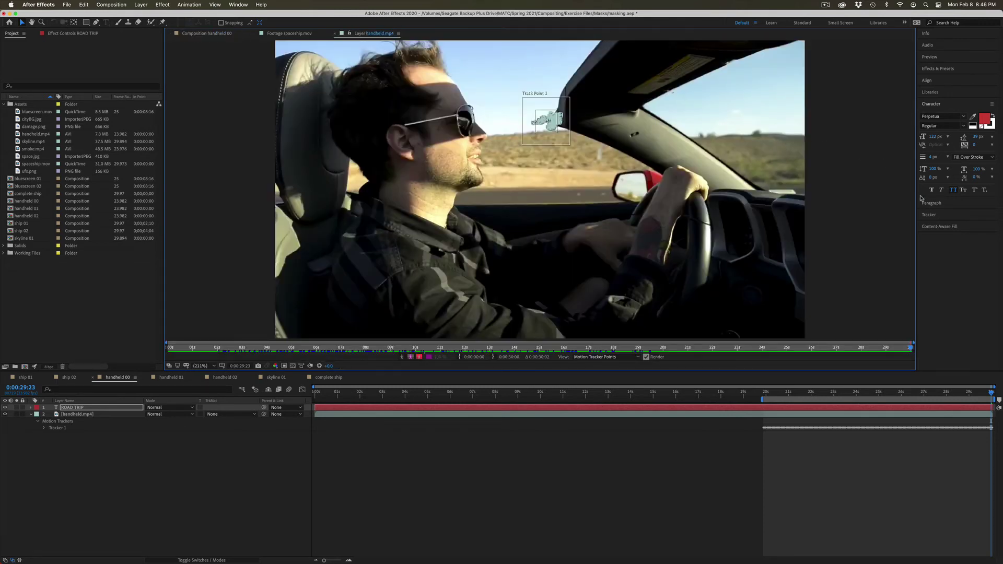
pyautogui.click(935, 214)
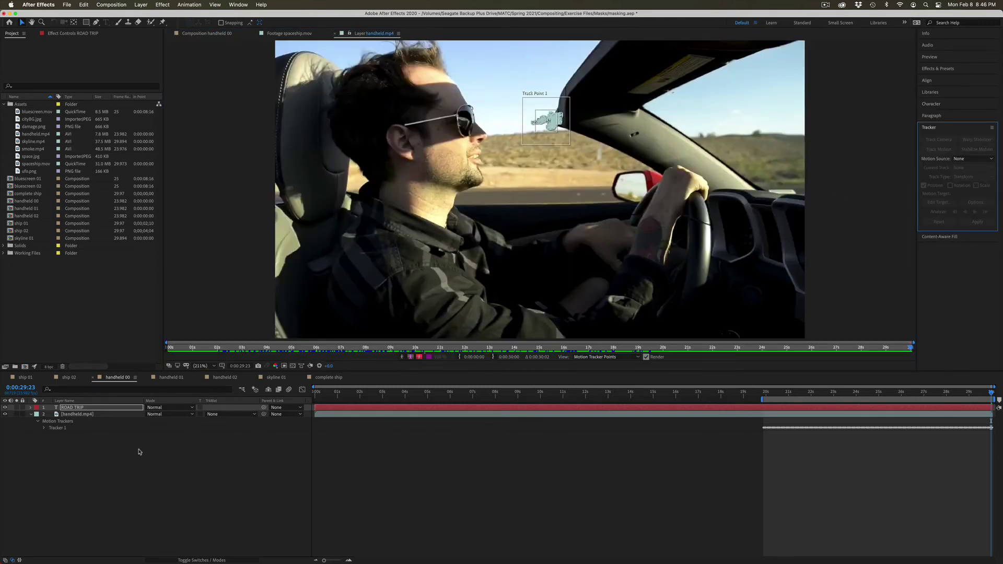
pyautogui.click(77, 414)
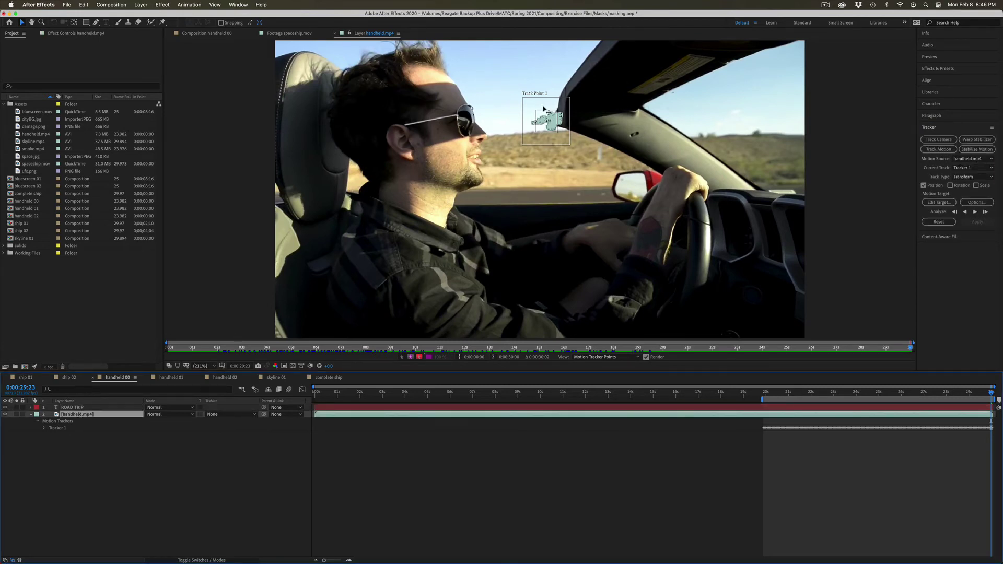
pyautogui.click(936, 203)
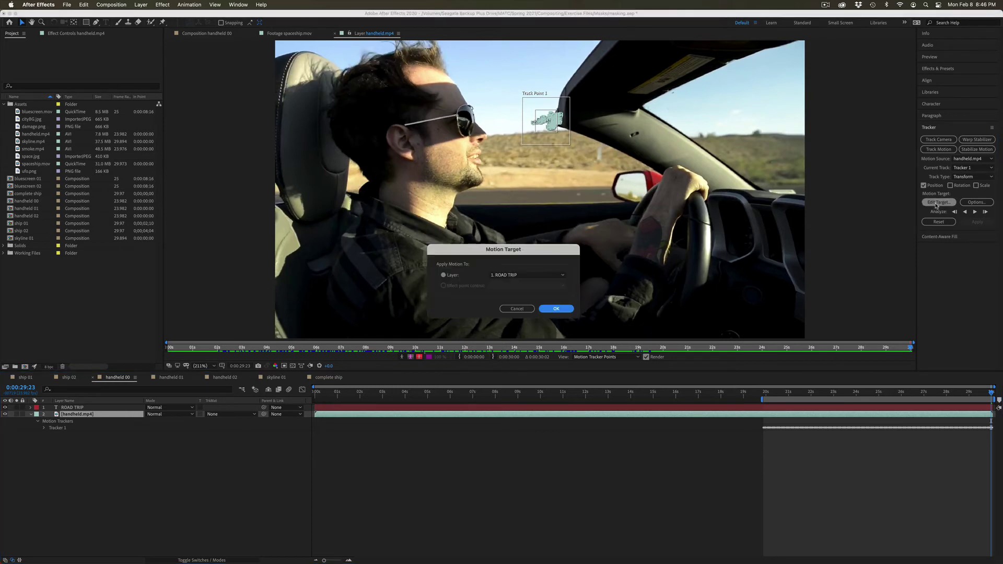
pyautogui.click(506, 274)
pyautogui.click(566, 311)
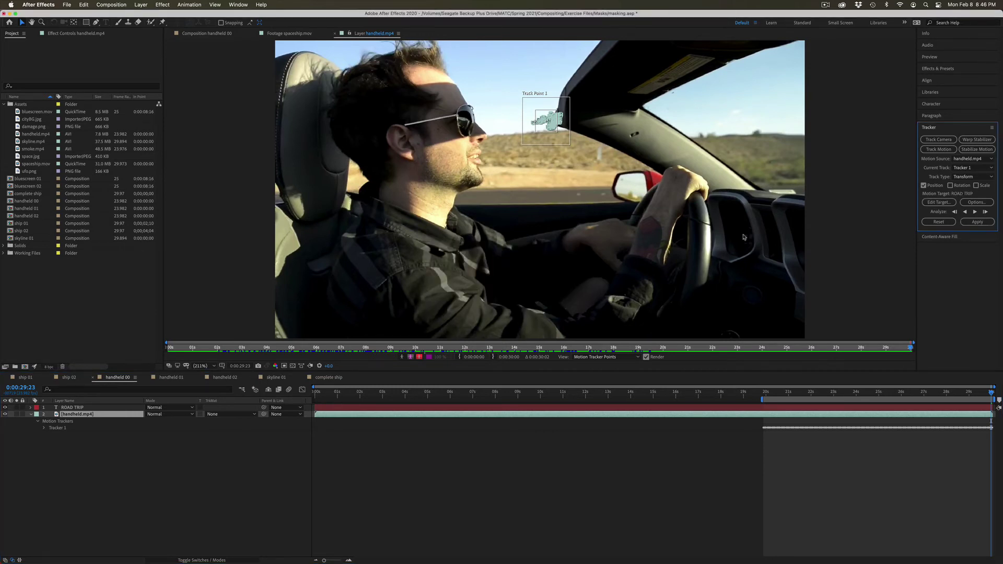
# Try applying the tracked motion to the ROAD TRIP text in X and Y, preview it, and undo it
pyautogui.click(988, 221)
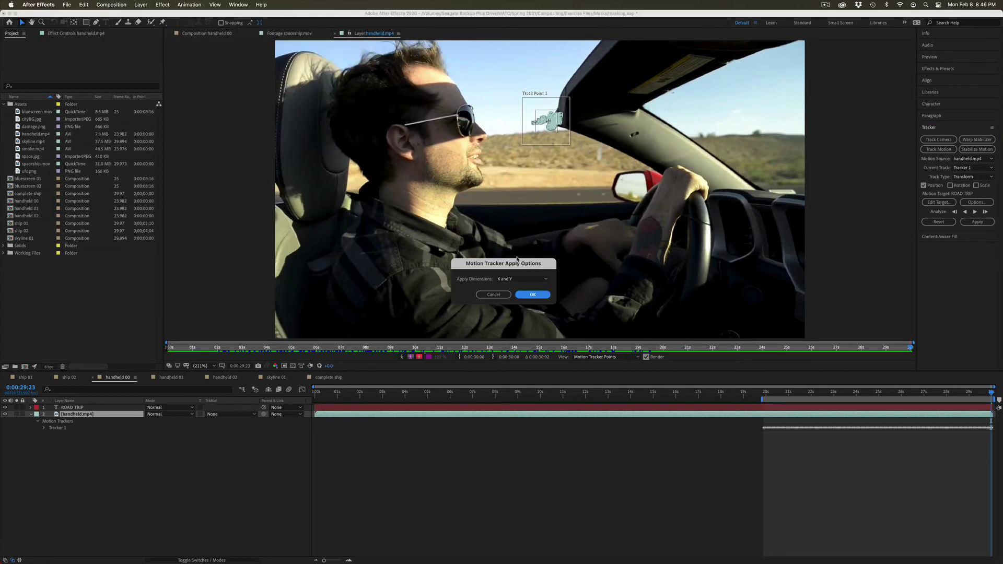
pyautogui.click(533, 295)
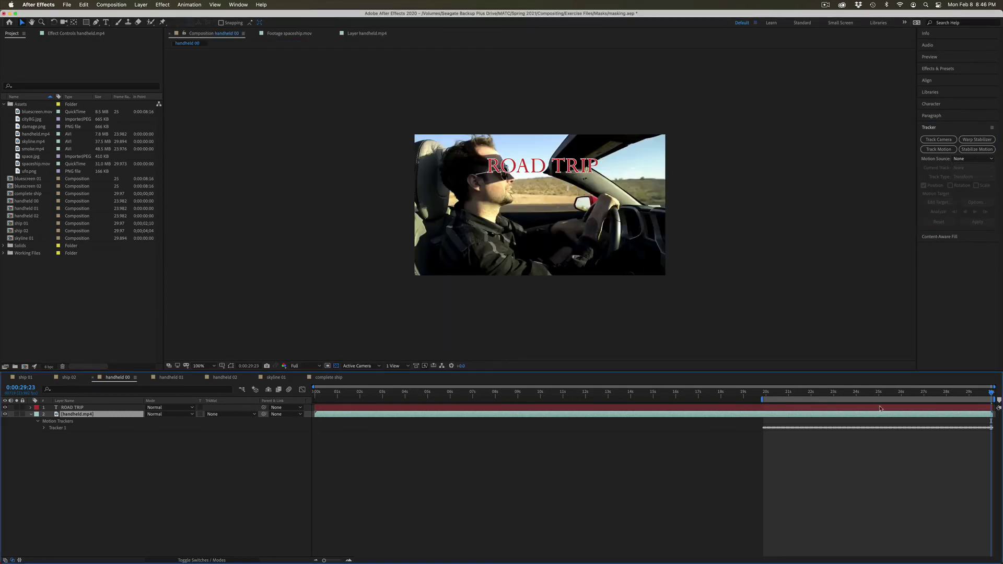
pyautogui.press('space')
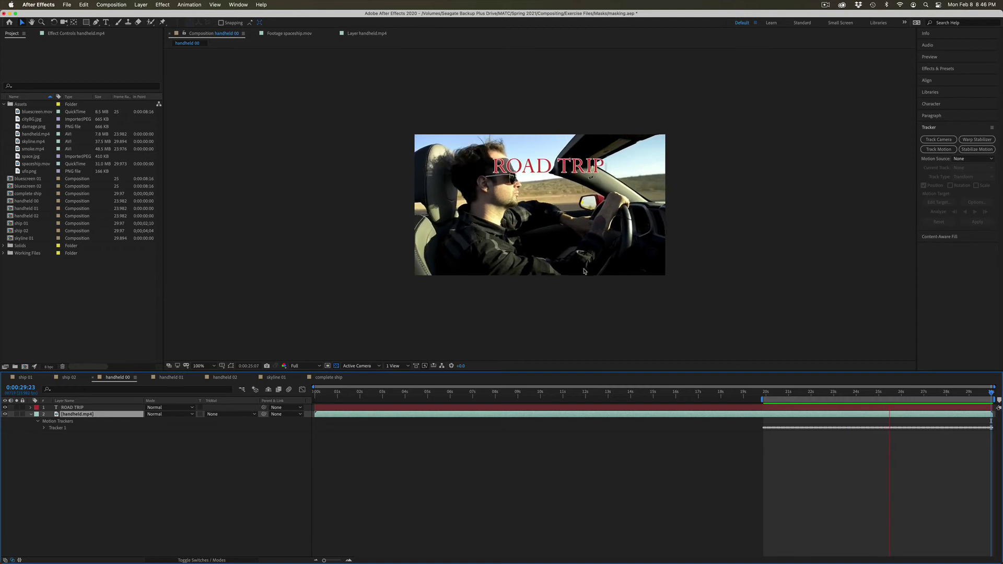
pyautogui.press('space')
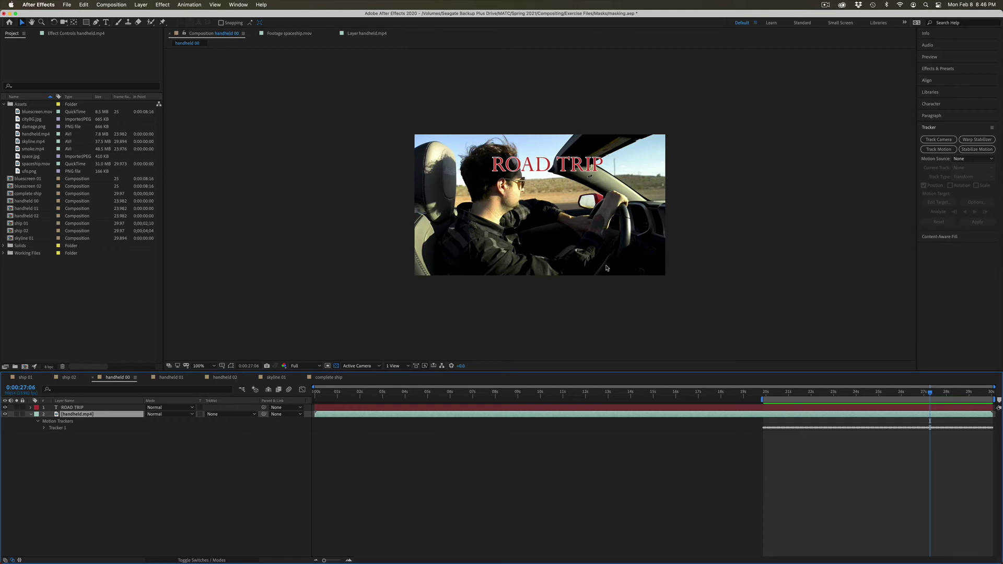
pyautogui.press('End')
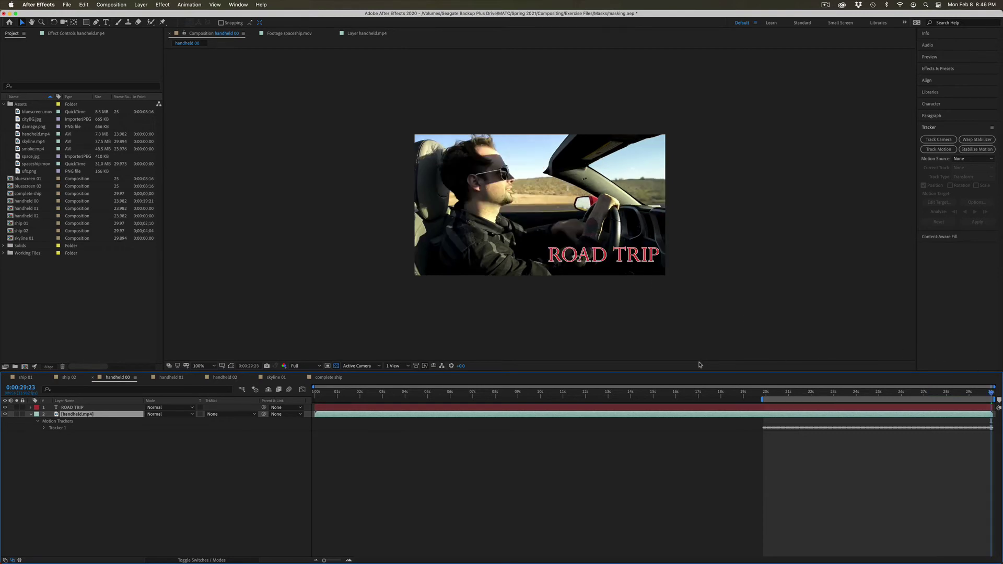
# At 0:00:29:23, move the ROAD TRIP text's anchor point onto the tracked tip of the windshield frame
pyautogui.click(108, 408)
pyautogui.press('.')
pyautogui.press('y')
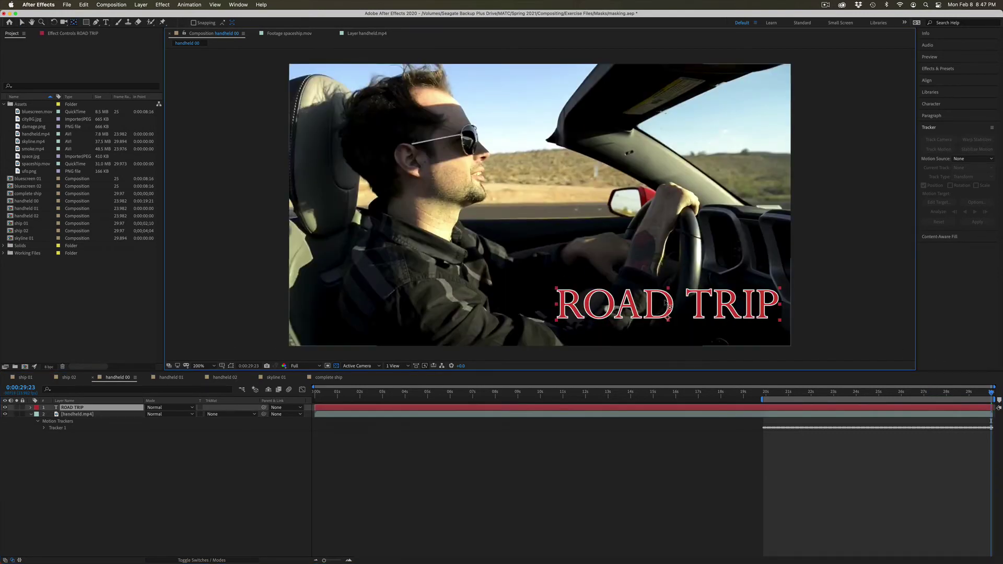
pyautogui.moveTo(671, 320); pyautogui.dragTo(662, 294)
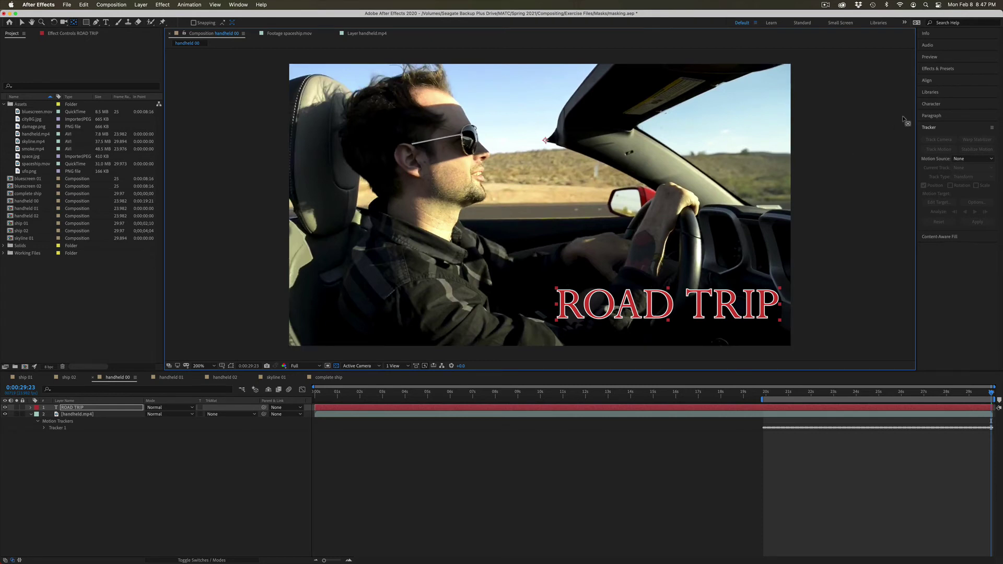
# Apply Tracker 1's motion to the re-anchored ROAD TRIP text in X and Y, and preview it up to 0:00:24:01
pyautogui.click(928, 125)
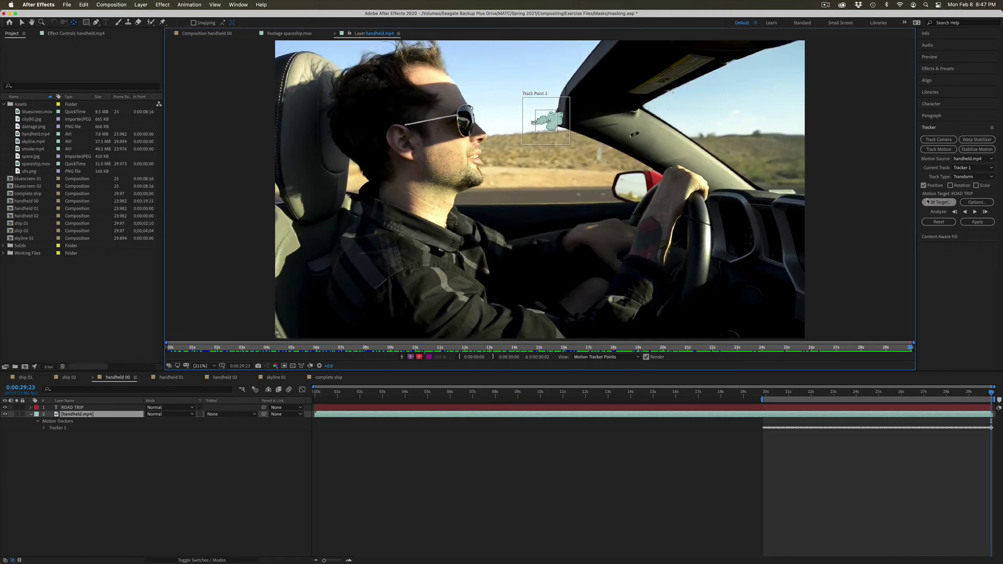
pyautogui.click(967, 225)
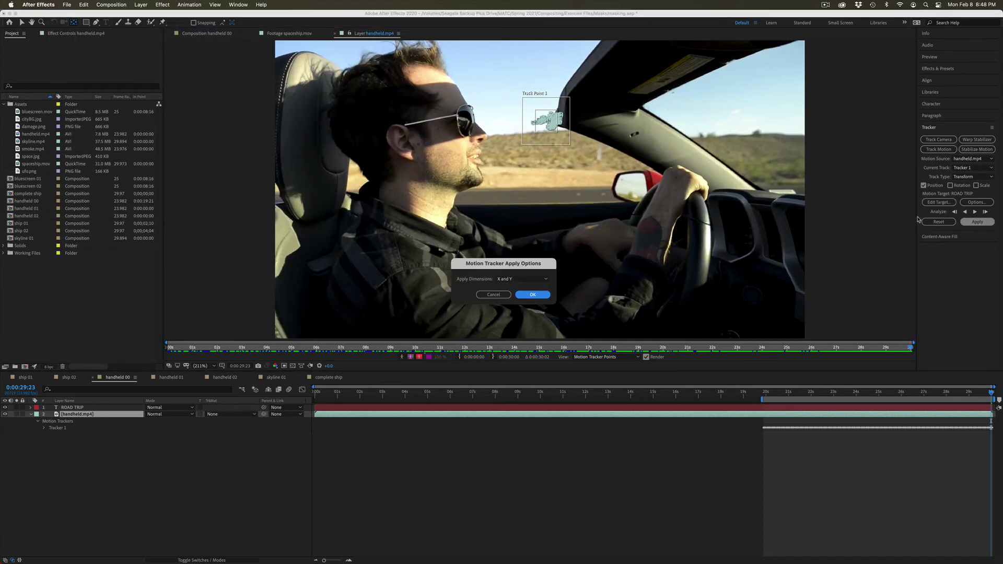
pyautogui.click(535, 296)
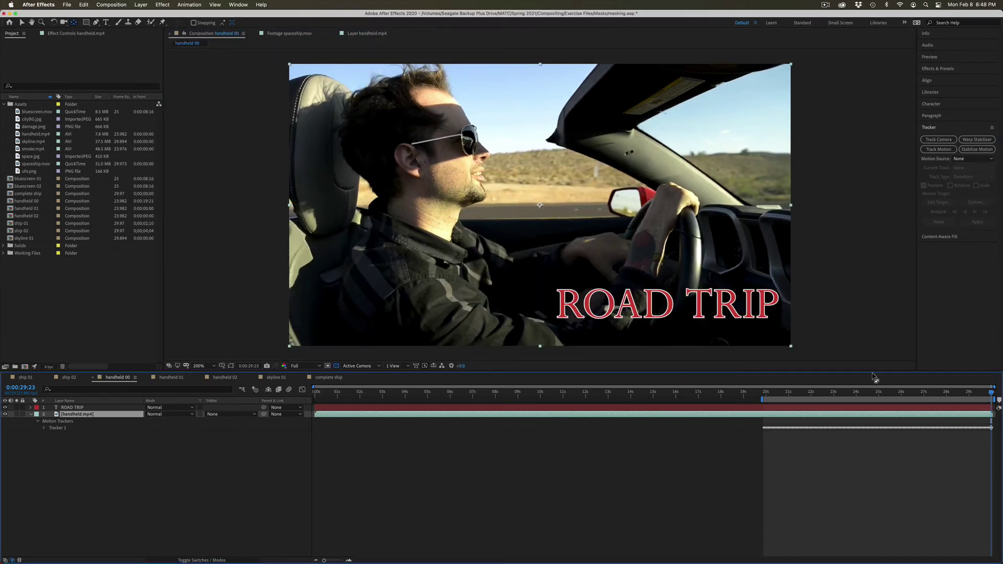
pyautogui.press('space')
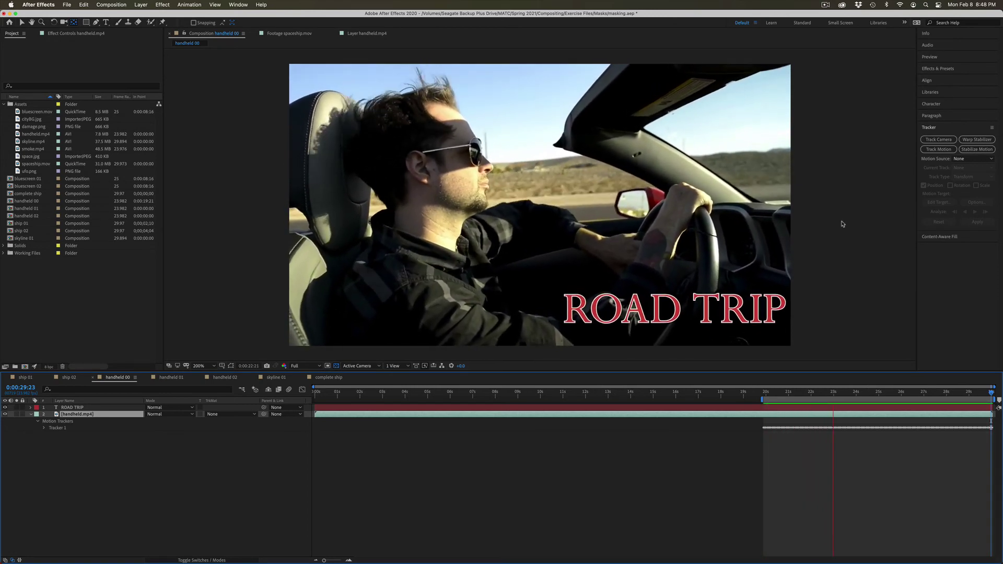
pyautogui.press('space')
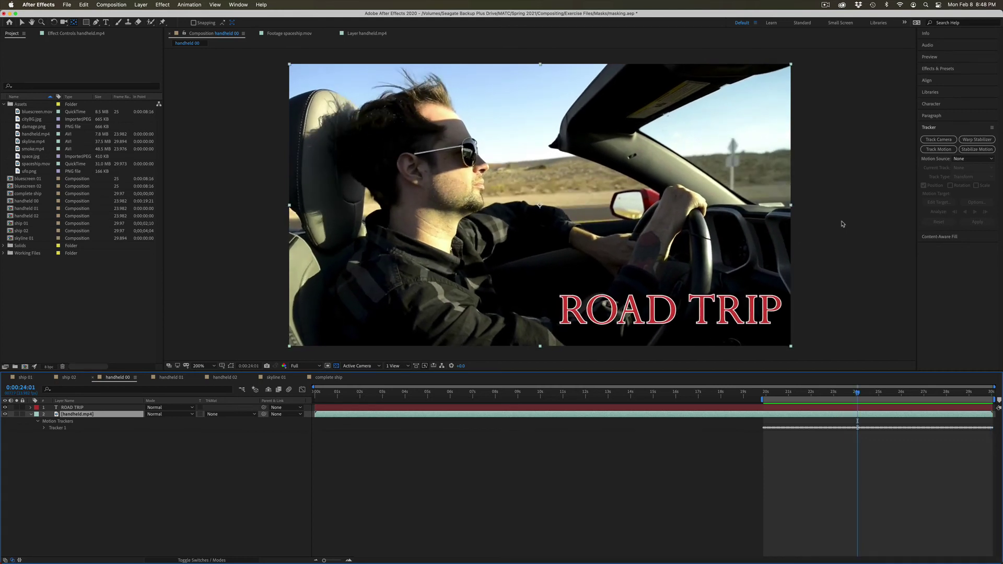
# Hide the ROAD TRIP text layer in handheld 00 and play the bare handheld footage through its work area
pyautogui.click(4, 408)
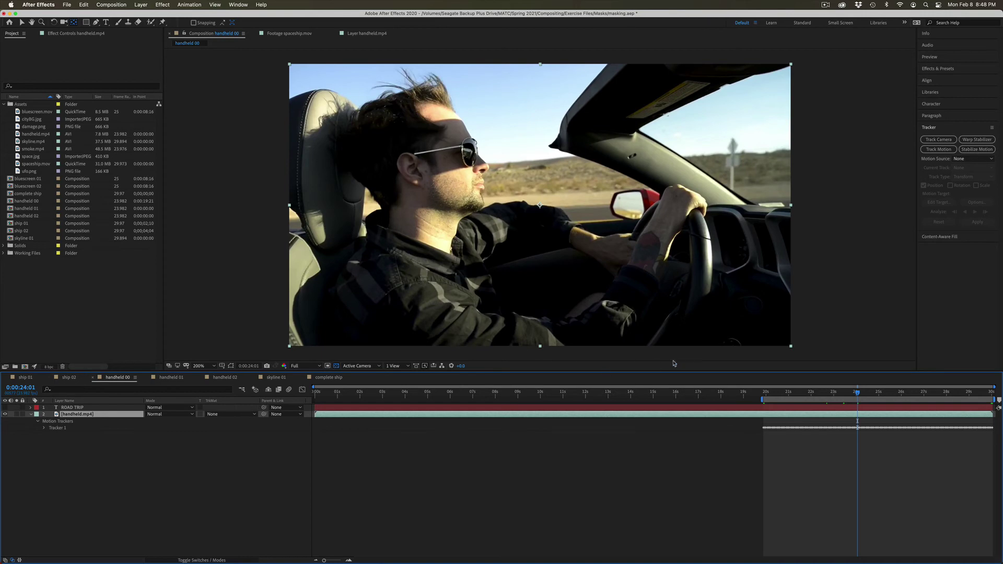
pyautogui.moveTo(795, 400); pyautogui.dragTo(993, 390)
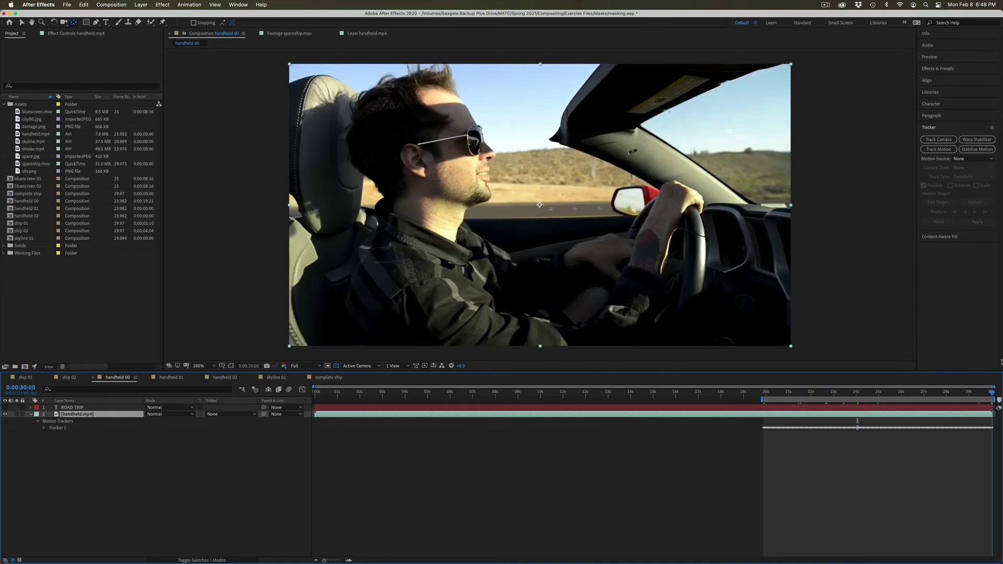
pyautogui.press('space')
pyautogui.press('space')
pyautogui.click(909, 447)
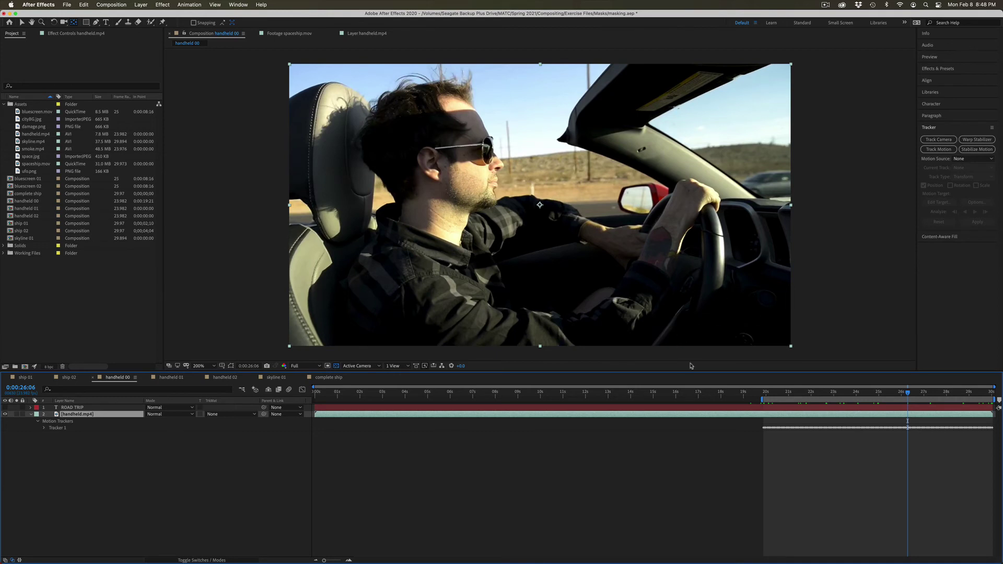
# Delete the existing motion trackers from handheld.mp4 and create a Stabilize Motion tracker for it at 0:00:26:06
pyautogui.click(52, 421)
pyautogui.press('Delete')
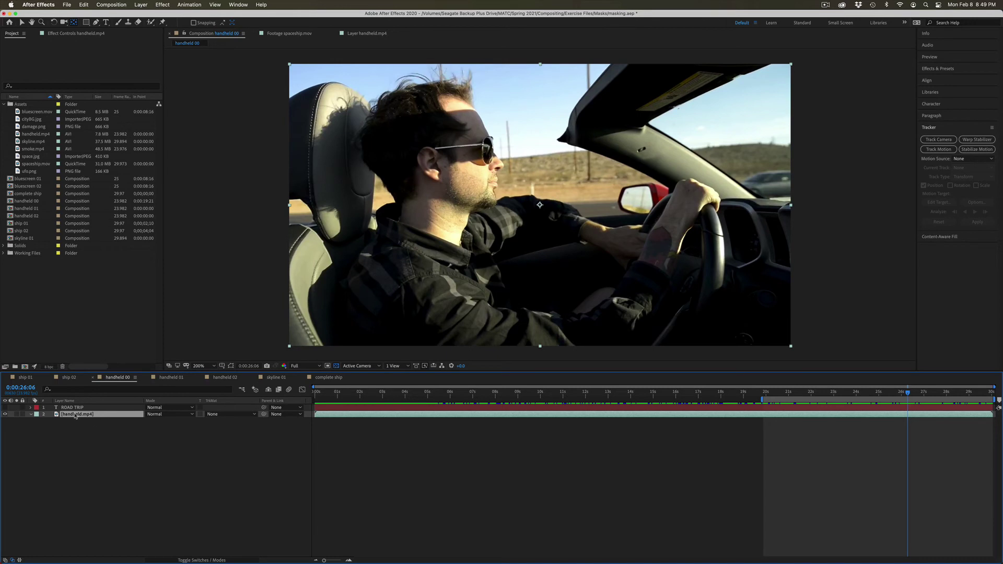
pyautogui.click(977, 149)
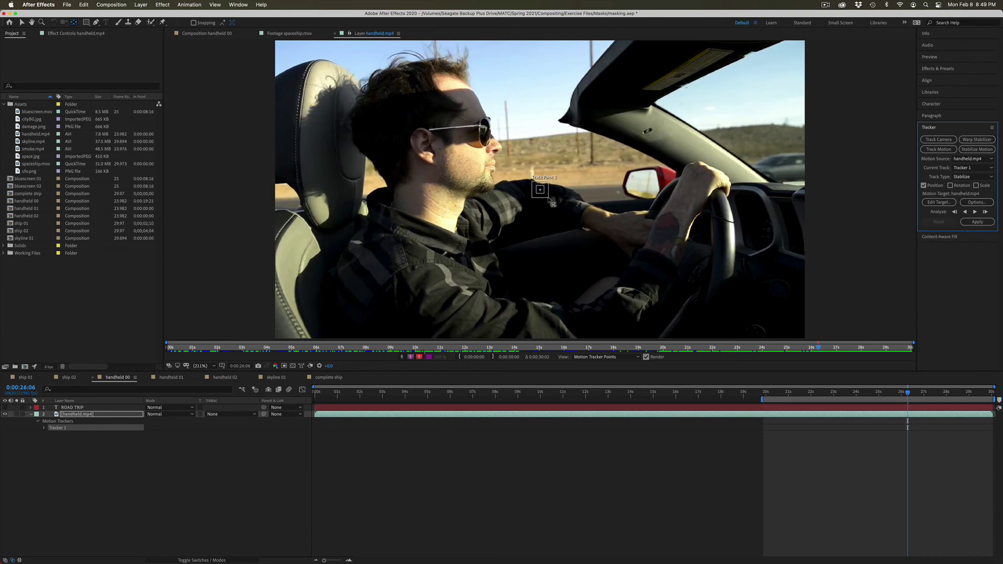
# Enlarge Track Point 1's search region and place the track point on the tip of the windshield frame
pyautogui.click(540, 191)
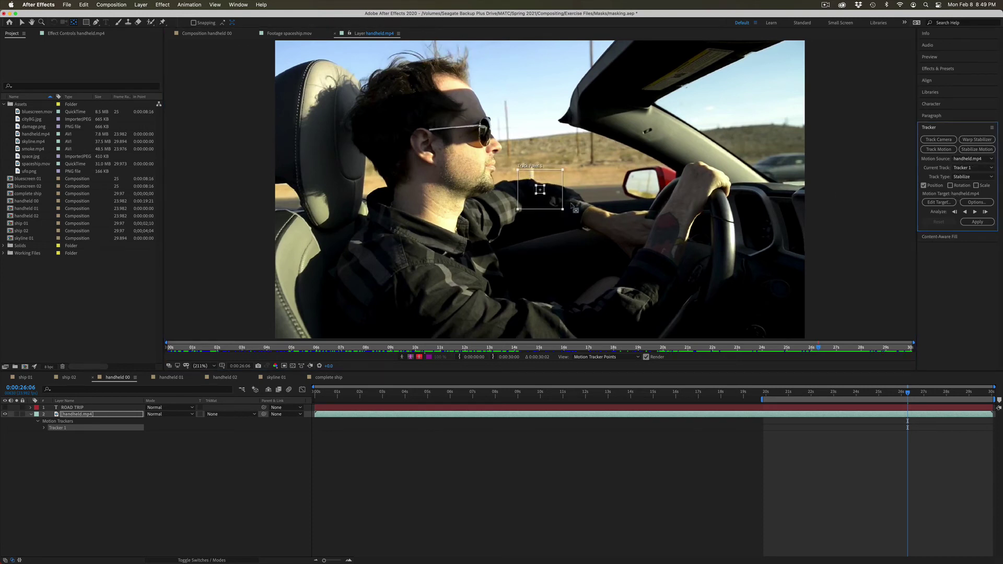
pyautogui.moveTo(544, 194); pyautogui.dragTo(623, 163)
pyautogui.moveTo(625, 164); pyautogui.dragTo(574, 125)
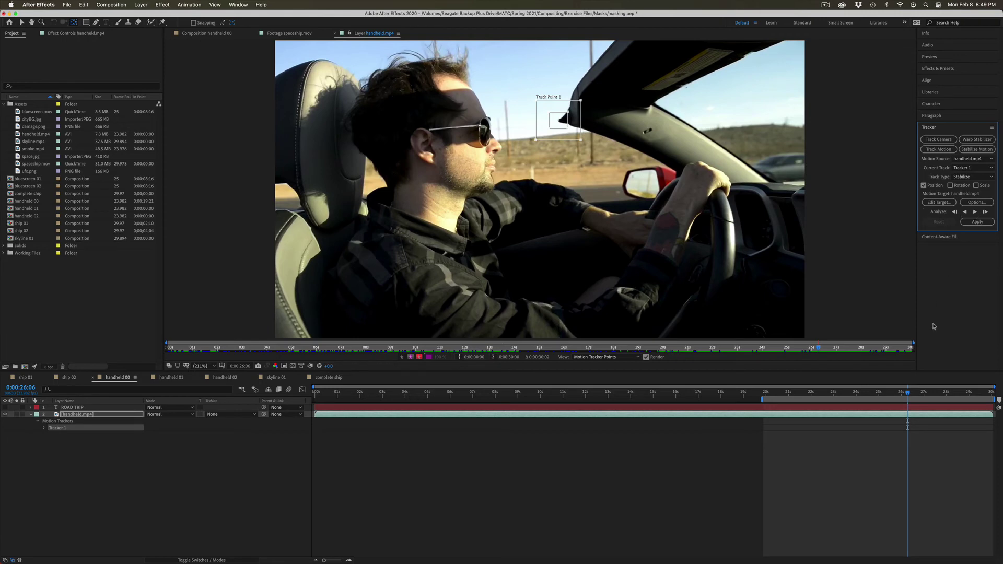
# Analyze the stabilization track forward to the clip's end, and backward from 0:00:26:06 past the work area's start at 0:00:20:00
pyautogui.click(975, 212)
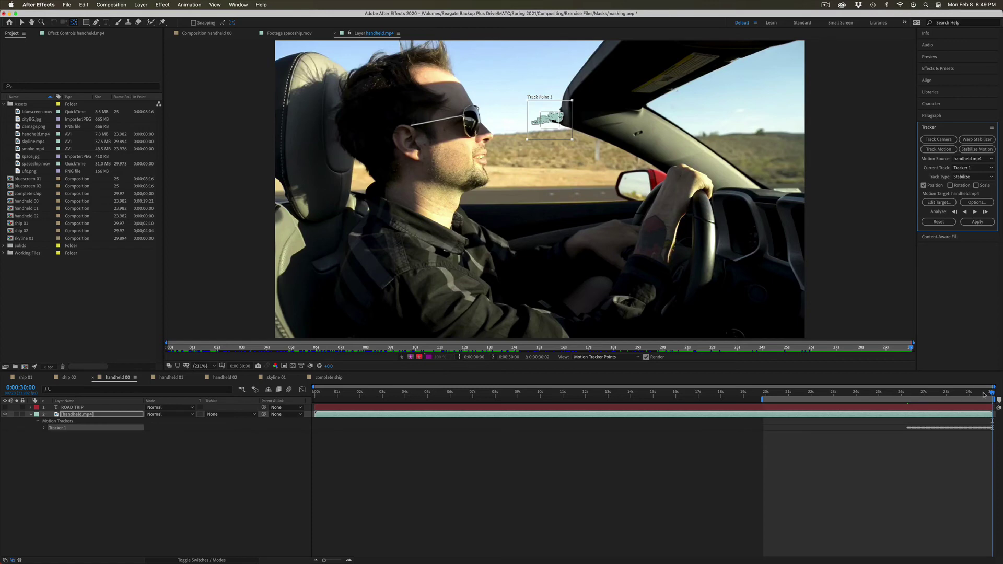
pyautogui.moveTo(984, 395); pyautogui.dragTo(908, 408)
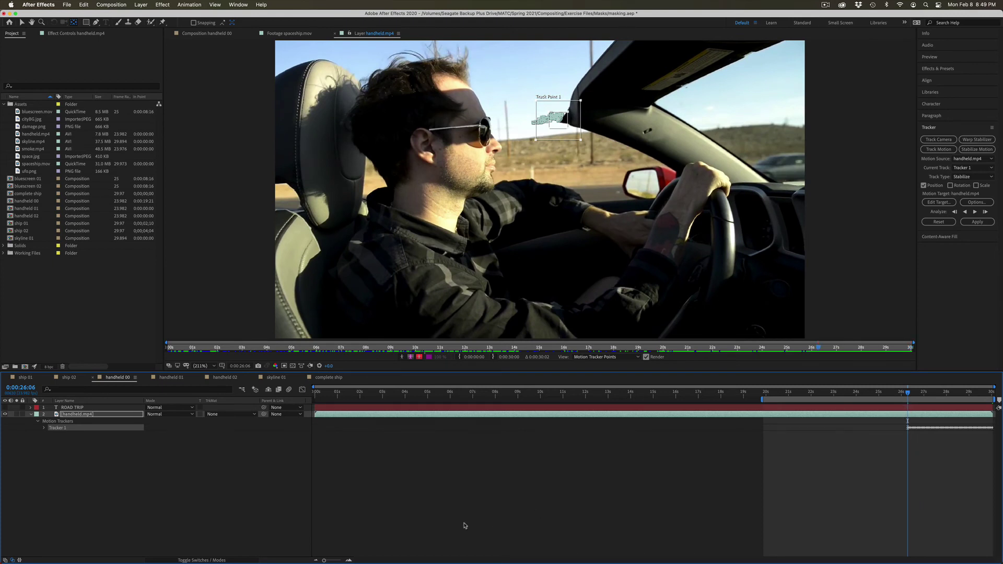
pyautogui.moveTo(332, 561); pyautogui.dragTo(336, 560)
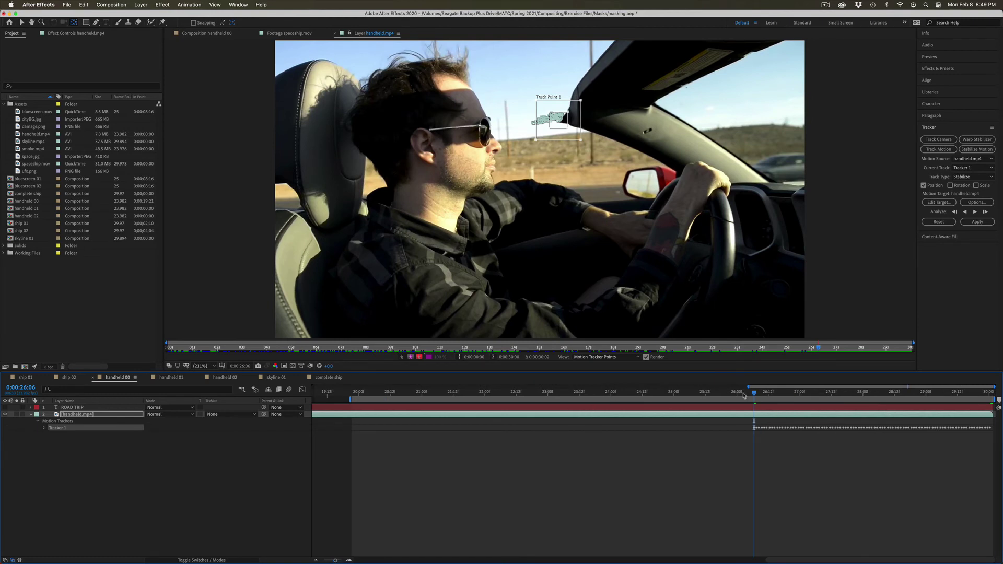
pyautogui.press('u')
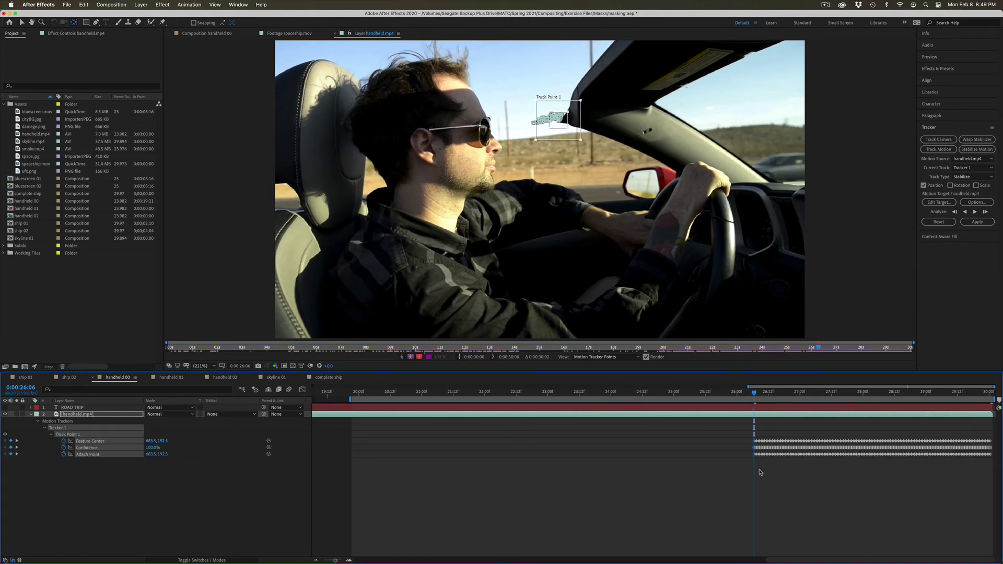
pyautogui.click(964, 212)
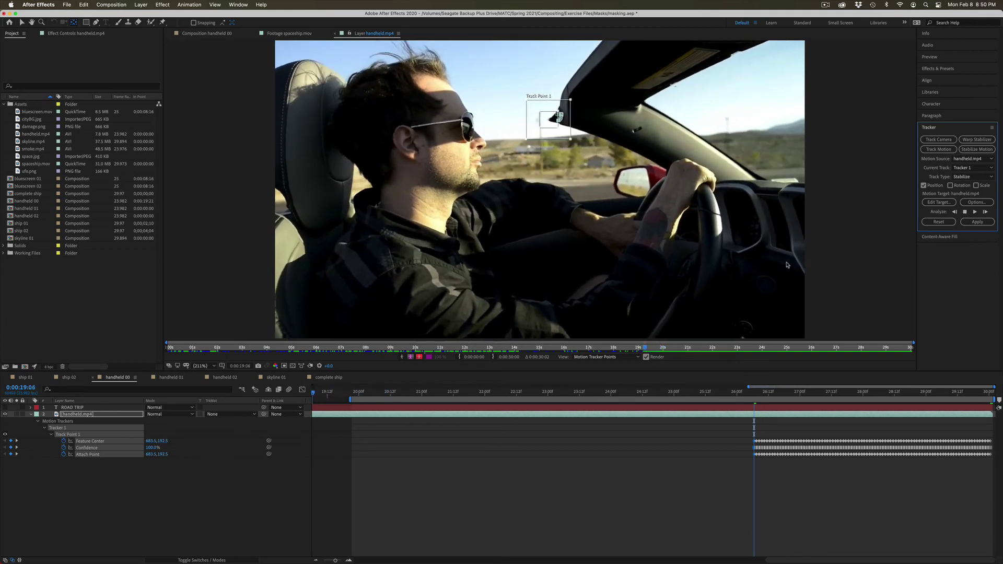
pyautogui.click(965, 212)
pyautogui.moveTo(377, 396); pyautogui.dragTo(360, 399)
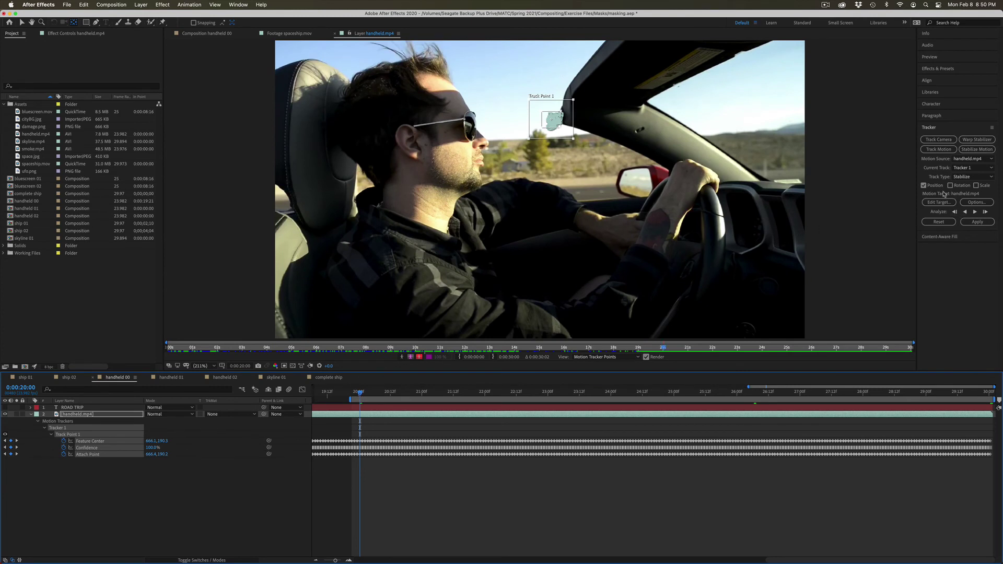
# Apply the stabilization to handheld.mp4, preview it, and scale the layer to 116% to cover the exposed frame edges
pyautogui.click(977, 222)
pyautogui.click(528, 295)
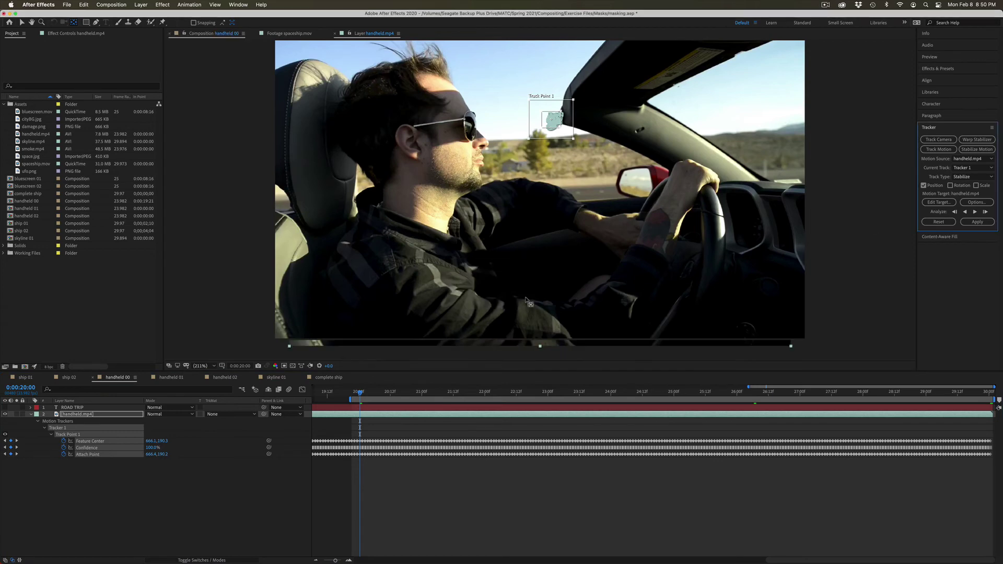
pyautogui.press('space')
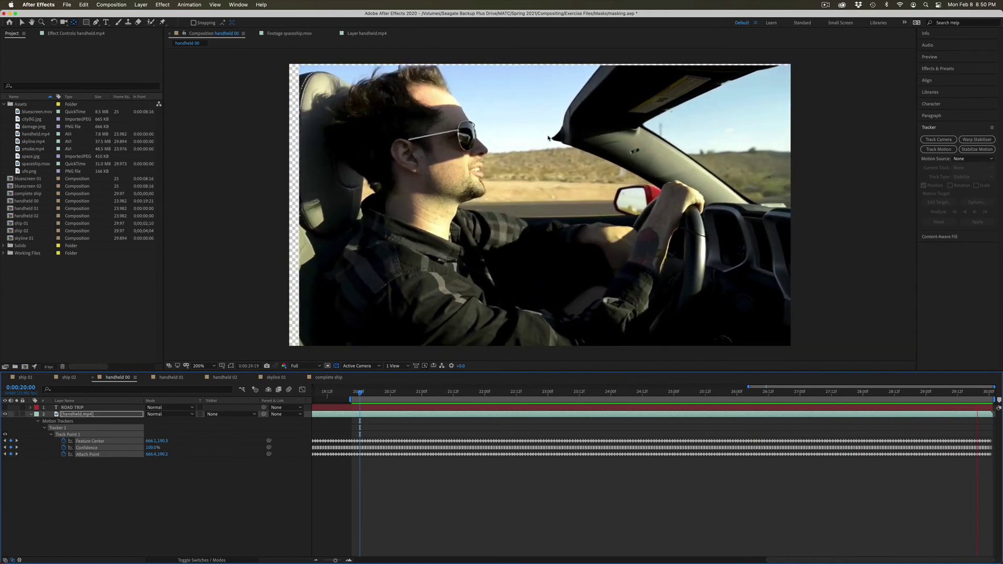
pyautogui.press('s')
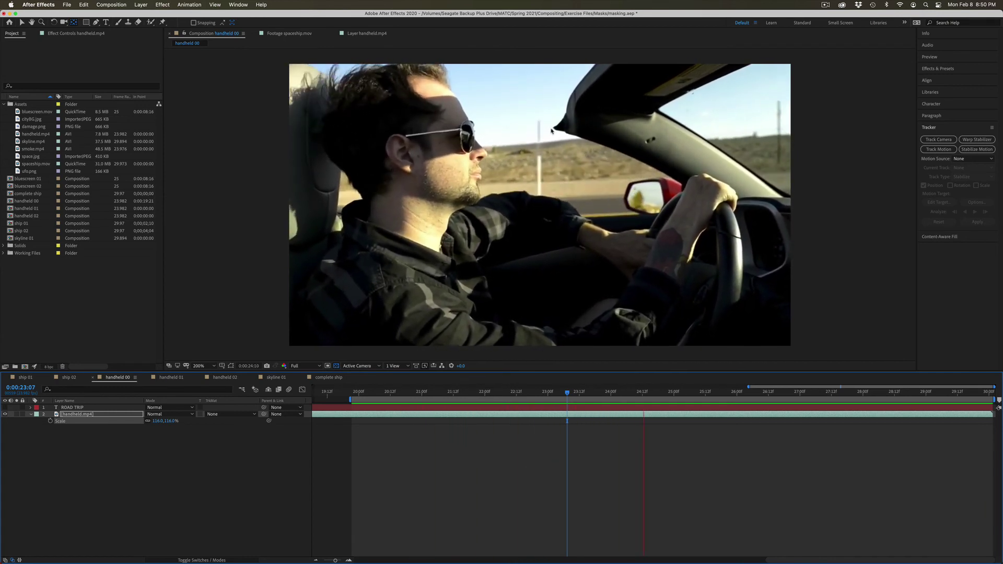
pyautogui.press('space')
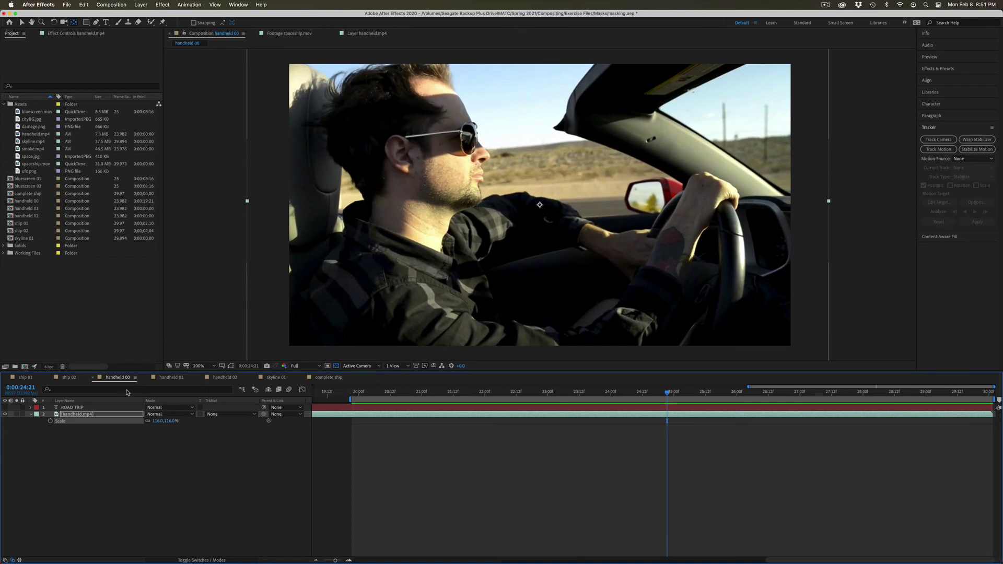
# In handheld 02, scrub through the stabilized footage and align the horizontal guide with the tip of the windshield frame
pyautogui.click(217, 377)
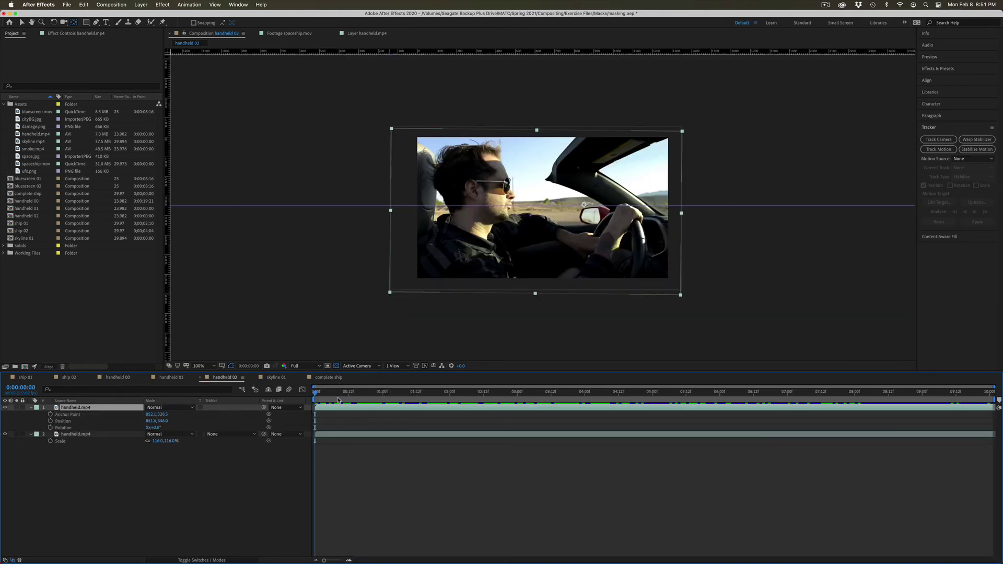
pyautogui.moveTo(339, 391); pyautogui.dragTo(802, 391)
pyautogui.moveTo(944, 401); pyautogui.dragTo(1, 375)
pyautogui.click(21, 22)
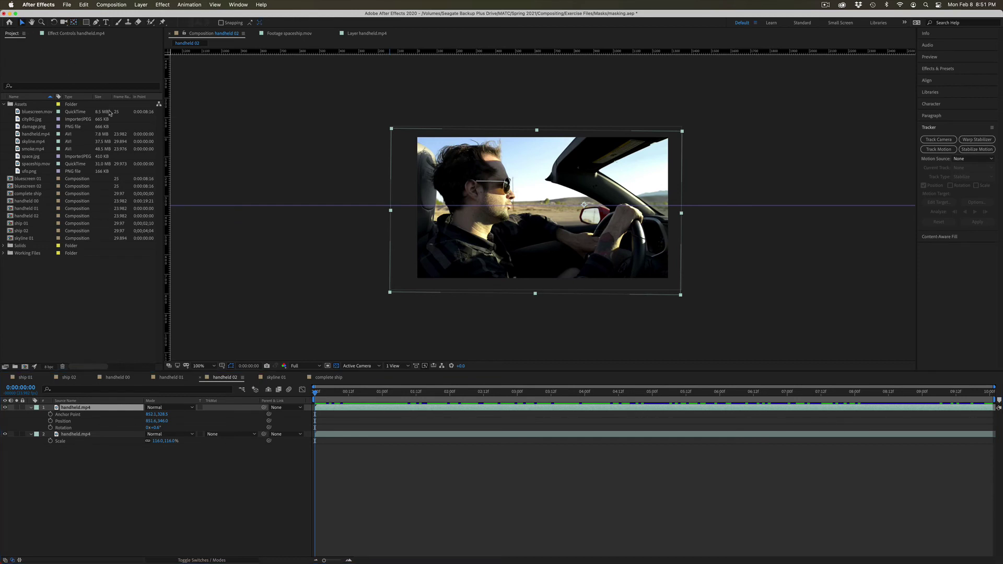
pyautogui.moveTo(193, 205); pyautogui.dragTo(191, 179)
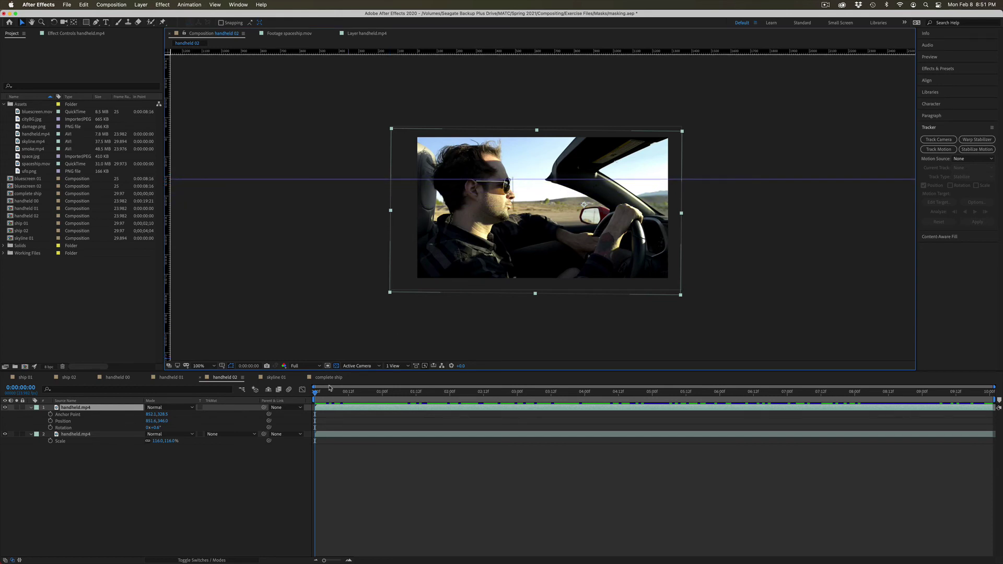
pyautogui.moveTo(320, 396); pyautogui.dragTo(238, 386)
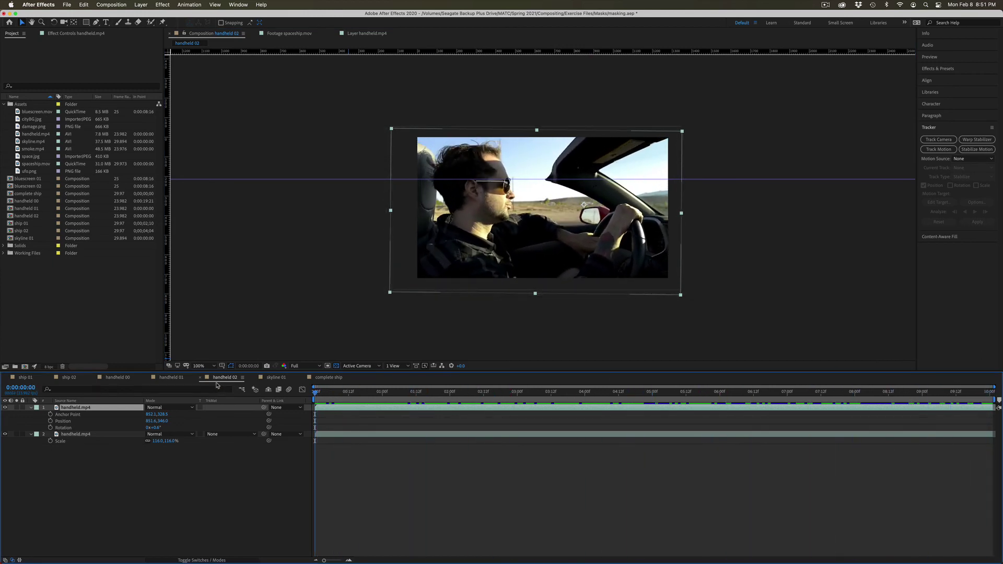
# In handheld 00 at 0:00:20:17, show the rulers and add a horizontal guide at the windshield frame's tip
pyautogui.click(171, 377)
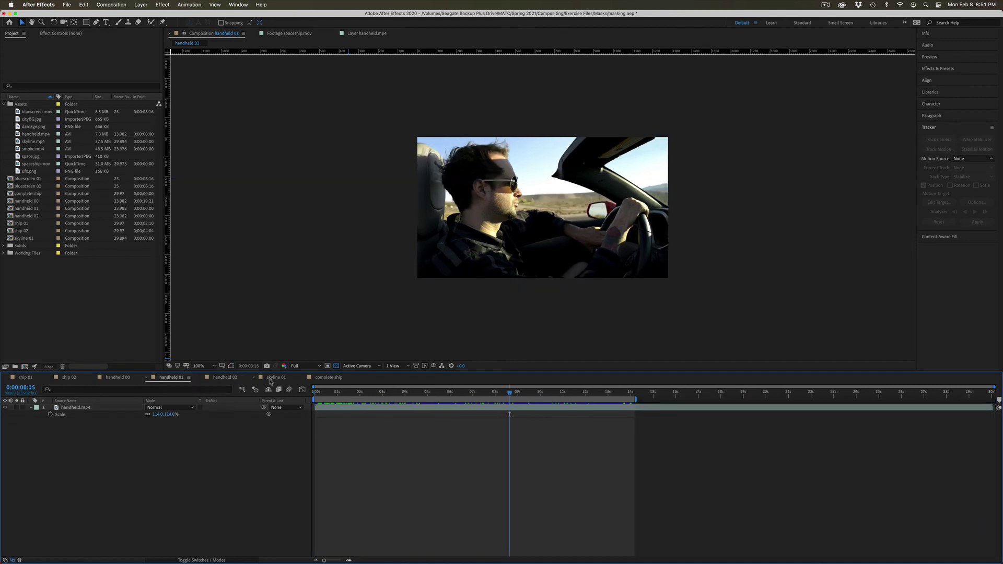
pyautogui.click(118, 378)
pyautogui.moveTo(361, 397); pyautogui.dragTo(404, 393)
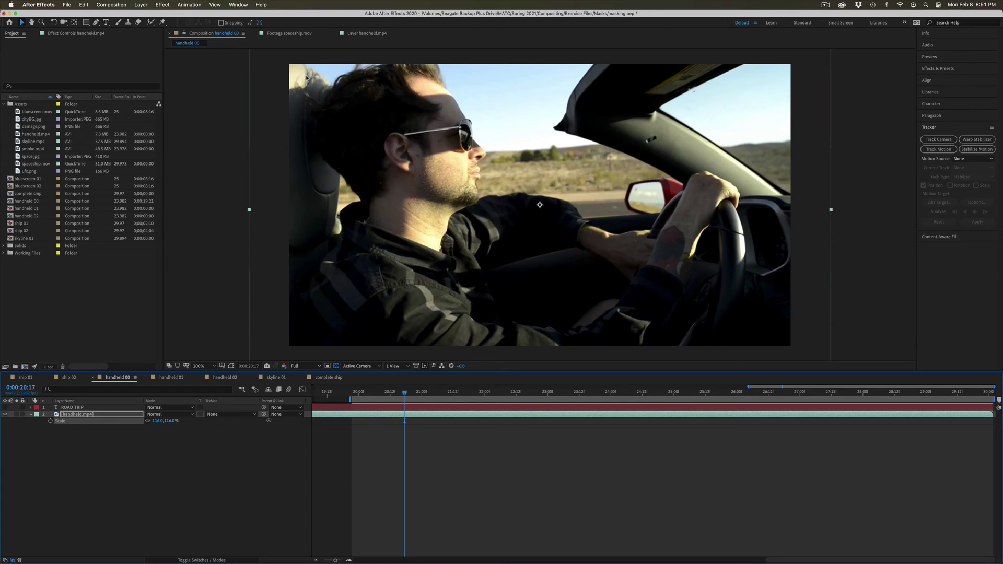
pyautogui.press('super+r')
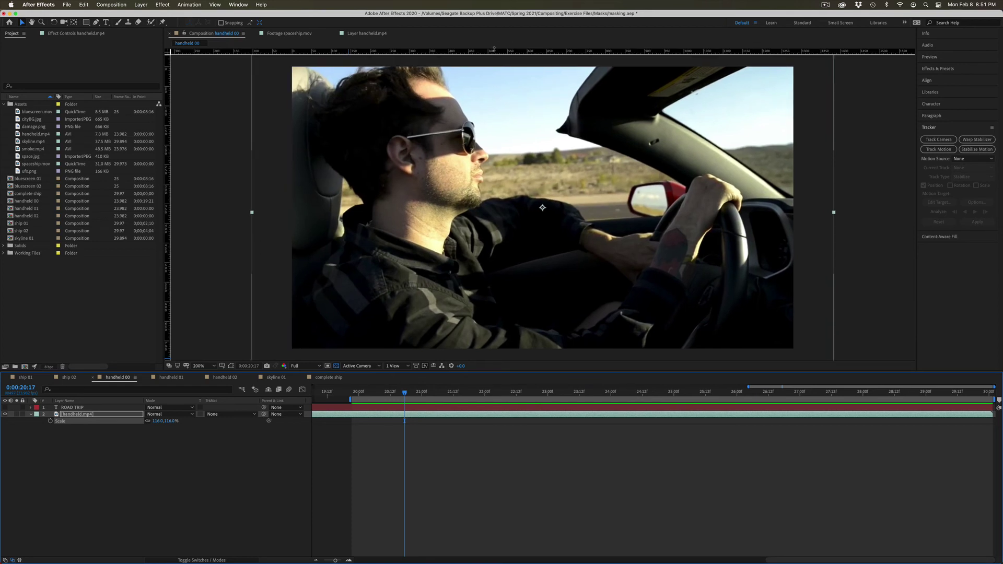
pyautogui.moveTo(494, 49); pyautogui.dragTo(494, 131)
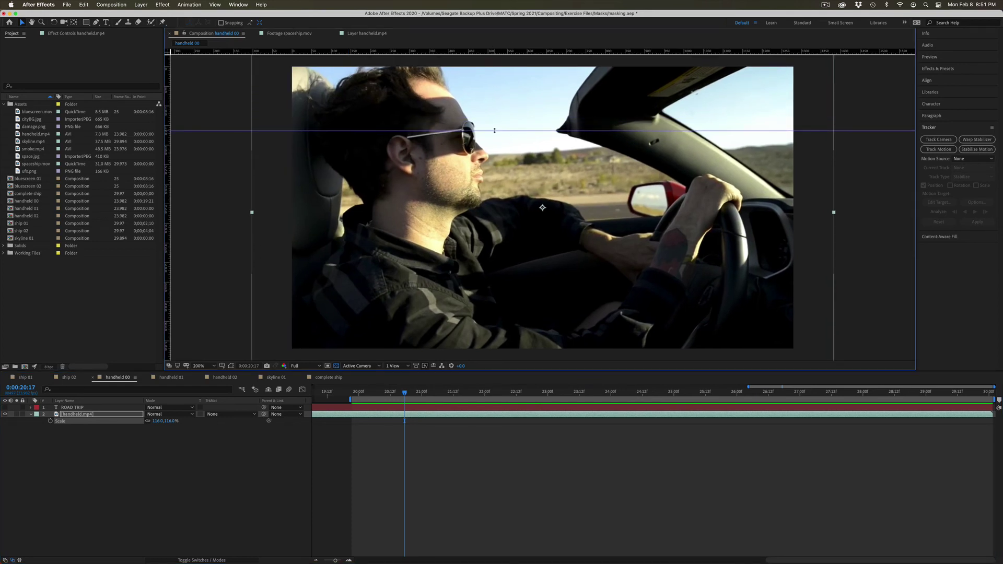
# Play and scrub handheld 00 and handheld 02 to compare how steadily the windshield frame stays on the guides
pyautogui.moveTo(413, 397); pyautogui.dragTo(565, 396)
pyautogui.press('space')
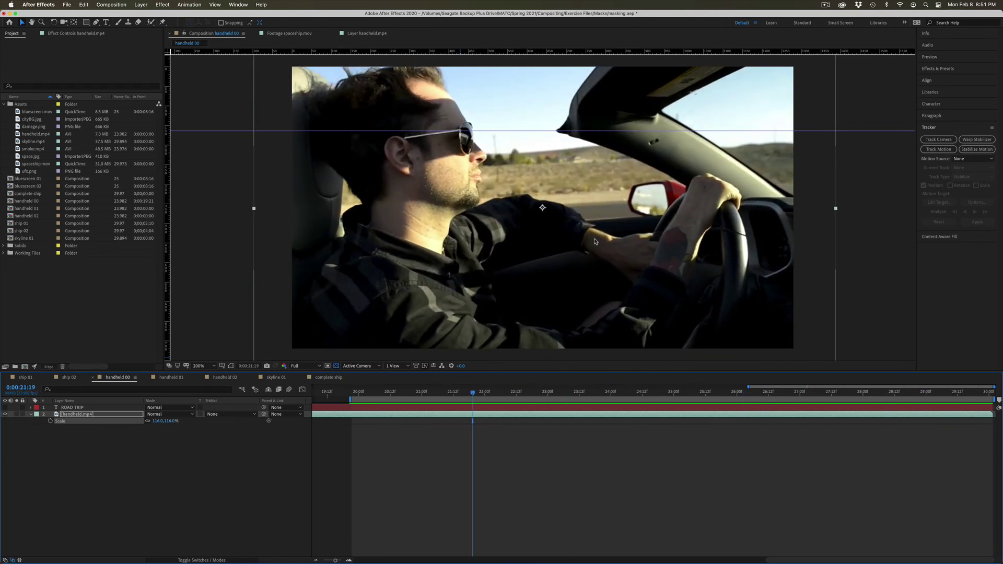
pyautogui.click(223, 377)
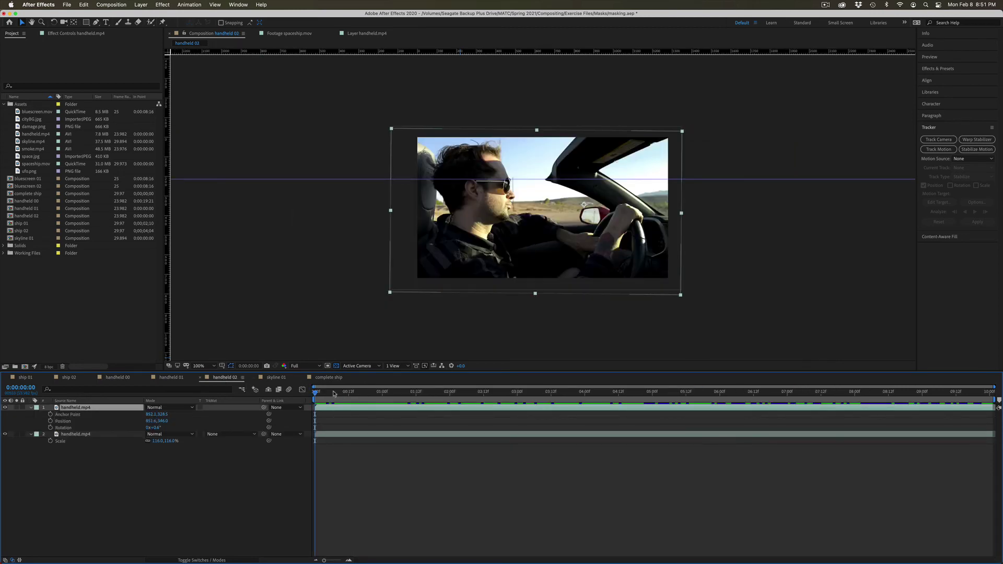
pyautogui.moveTo(326, 392); pyautogui.dragTo(436, 391)
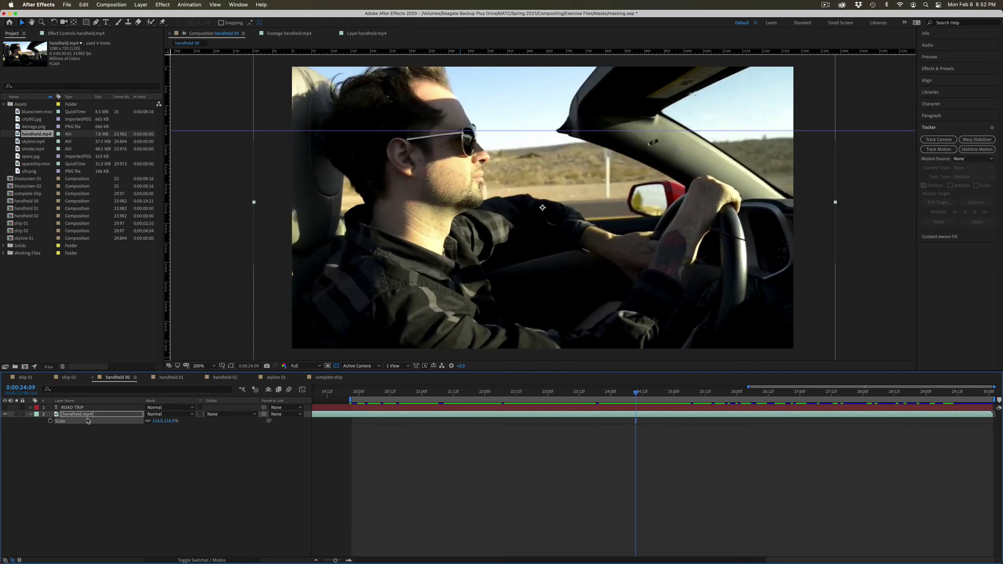
# In skyline 01, hide the ufo.png layer, add a horizontal guide along the horizon, and preview the footage's movement against it
pyautogui.click(275, 377)
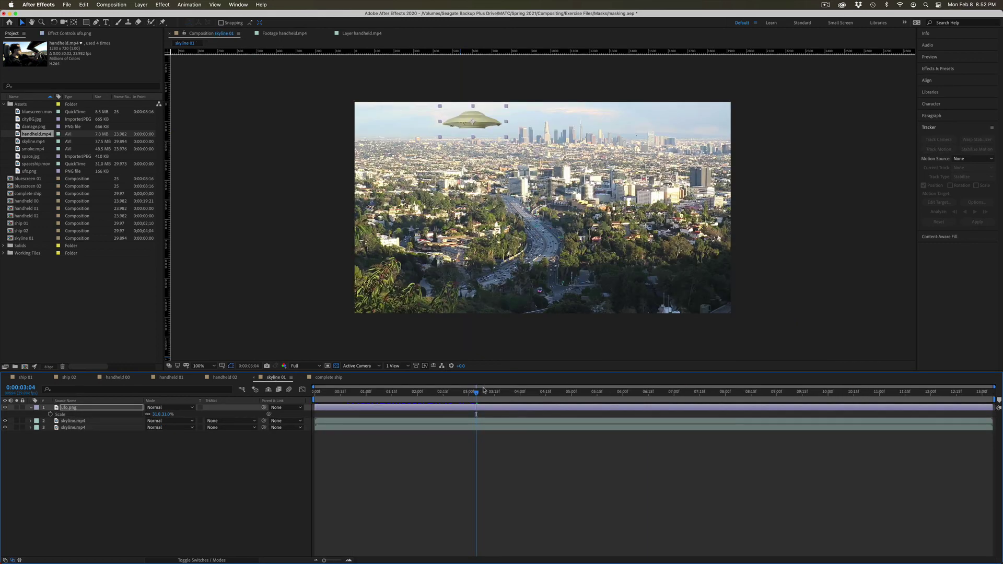
pyautogui.press('space')
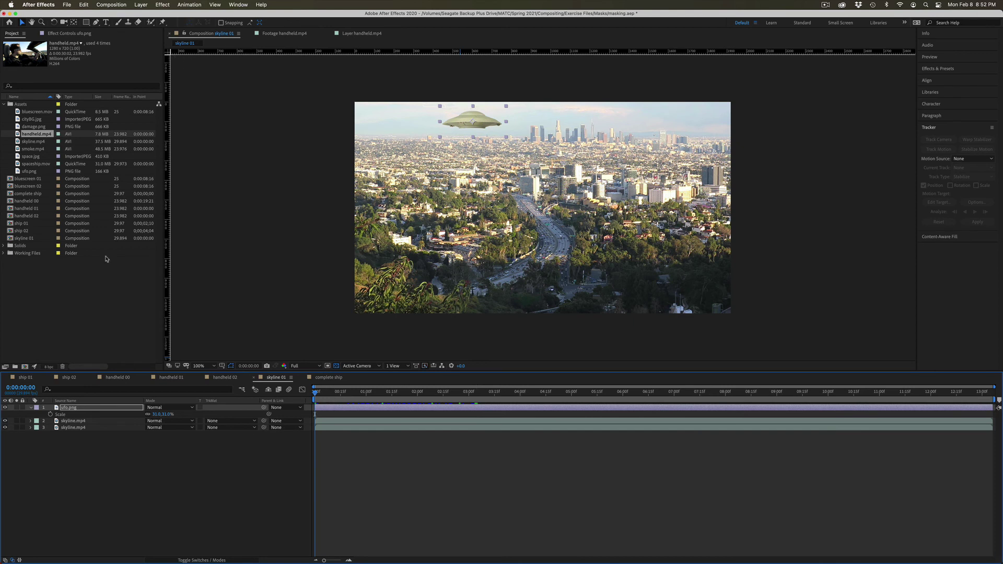
pyautogui.click(6, 408)
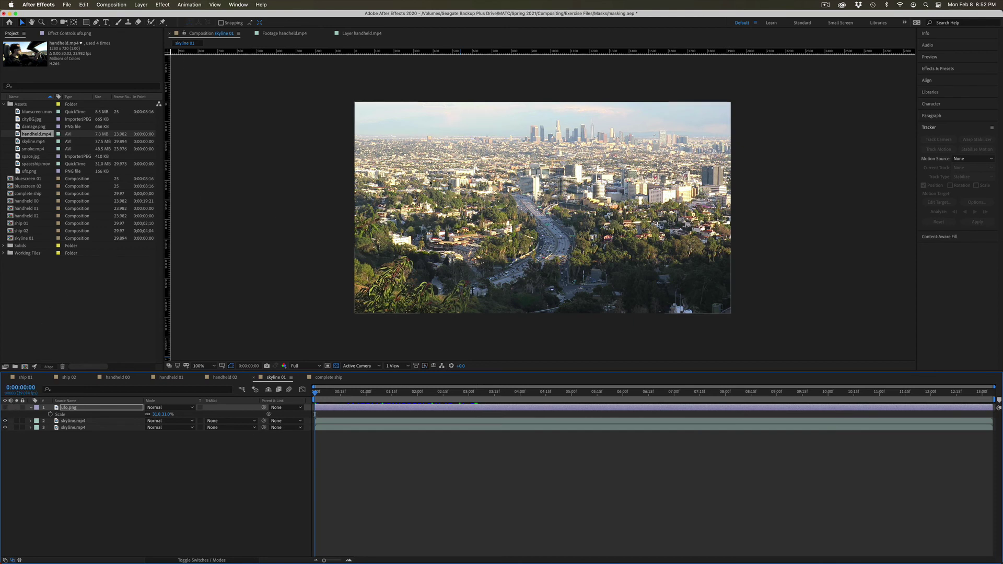
pyautogui.moveTo(525, 51); pyautogui.dragTo(522, 138)
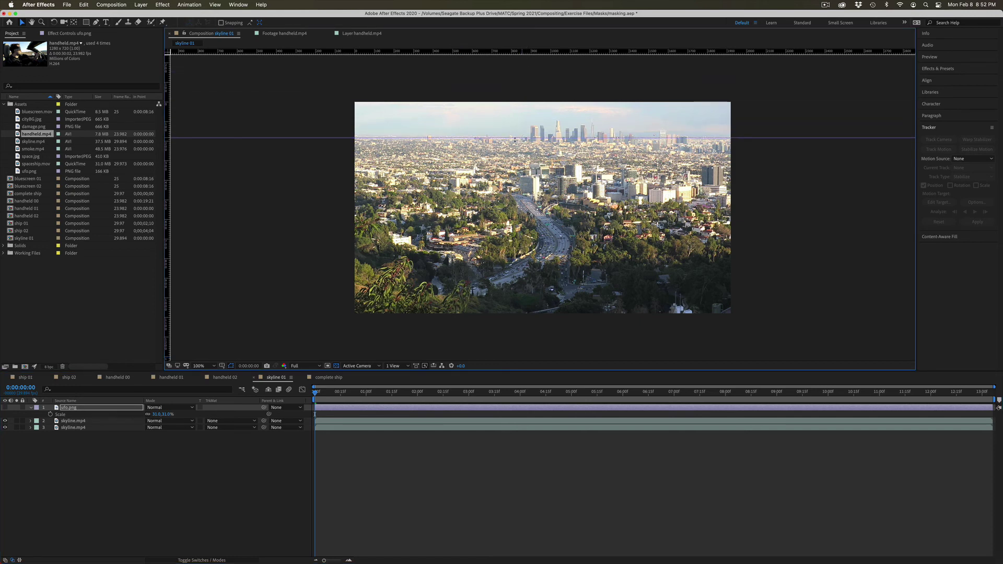
pyautogui.press('space')
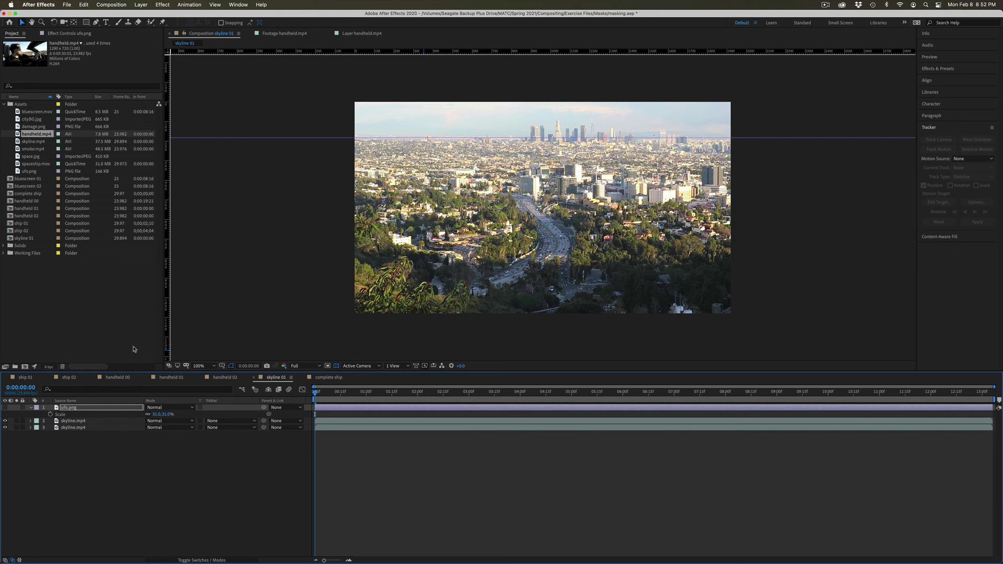
# Run Stabilize Motion on the upper skyline.mp4 layer, with the track point on the downtown towers, analyzing forward to 0:00:04:13
pyautogui.click(76, 423)
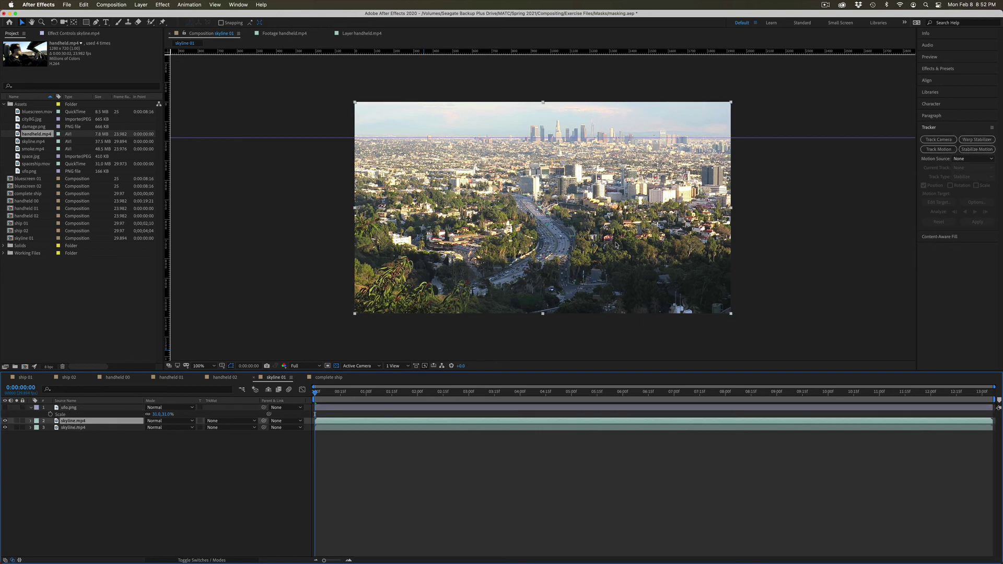
pyautogui.click(977, 149)
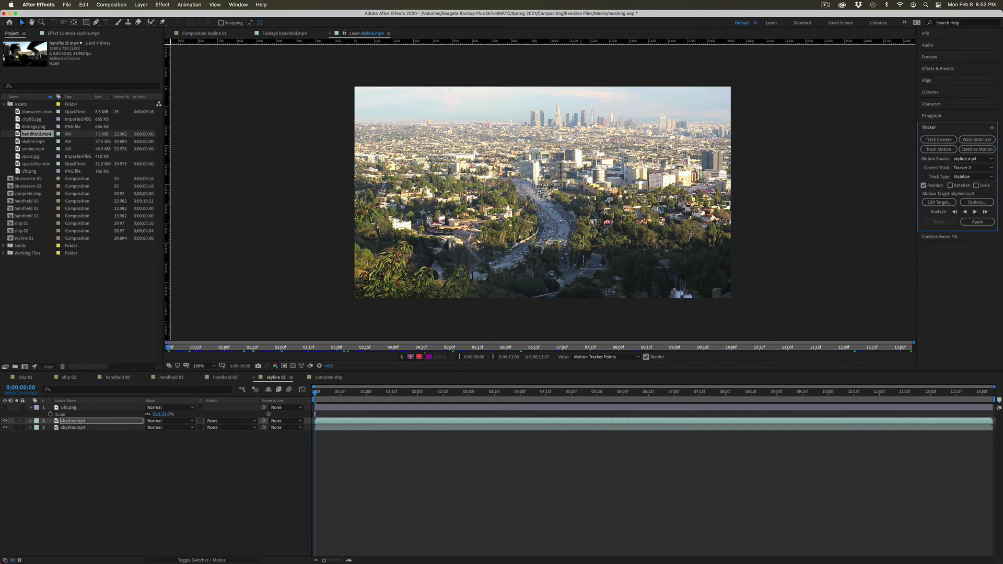
pyautogui.click(542, 193)
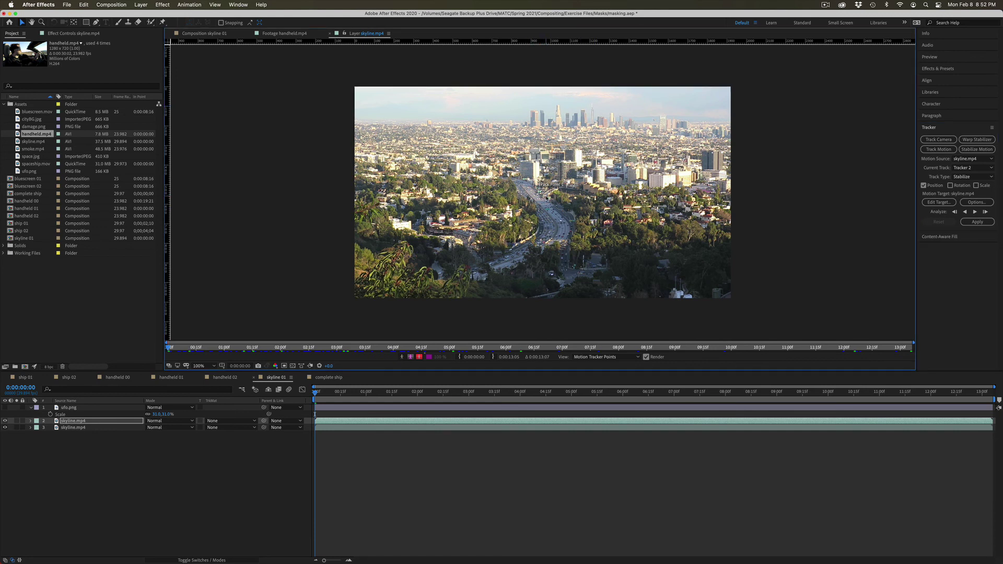
pyautogui.click(543, 193)
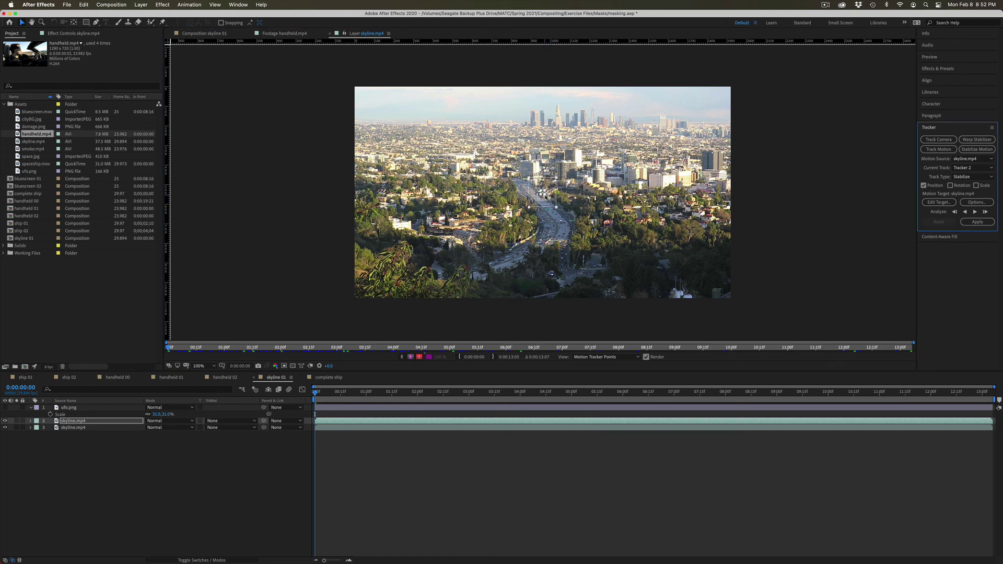
pyautogui.moveTo(545, 196); pyautogui.dragTo(597, 131)
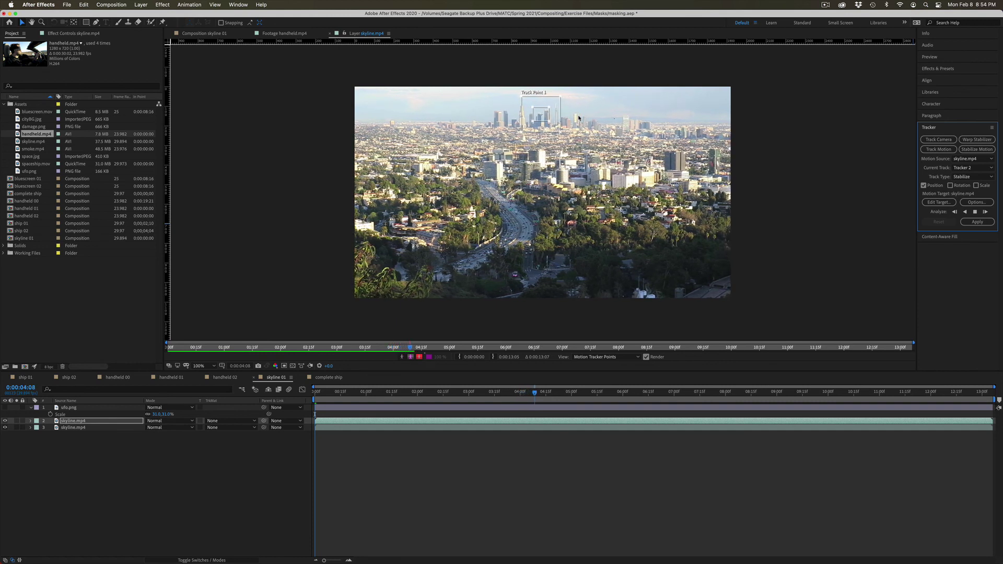
pyautogui.click(540, 112)
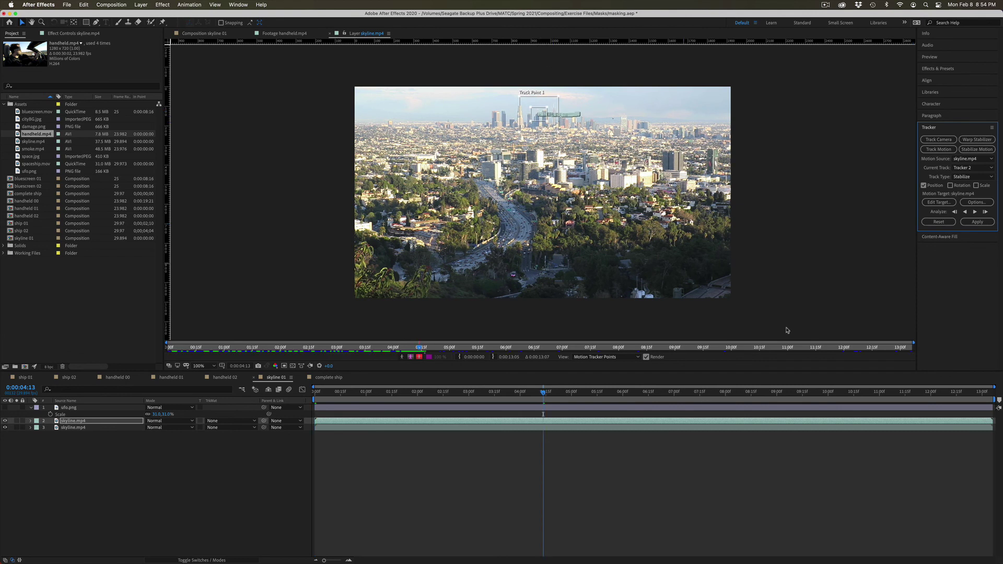
# End the work area at about 0:00:04:13 and apply the stabilization to the upper skyline.mp4 layer in X and Y
pyautogui.click(547, 408)
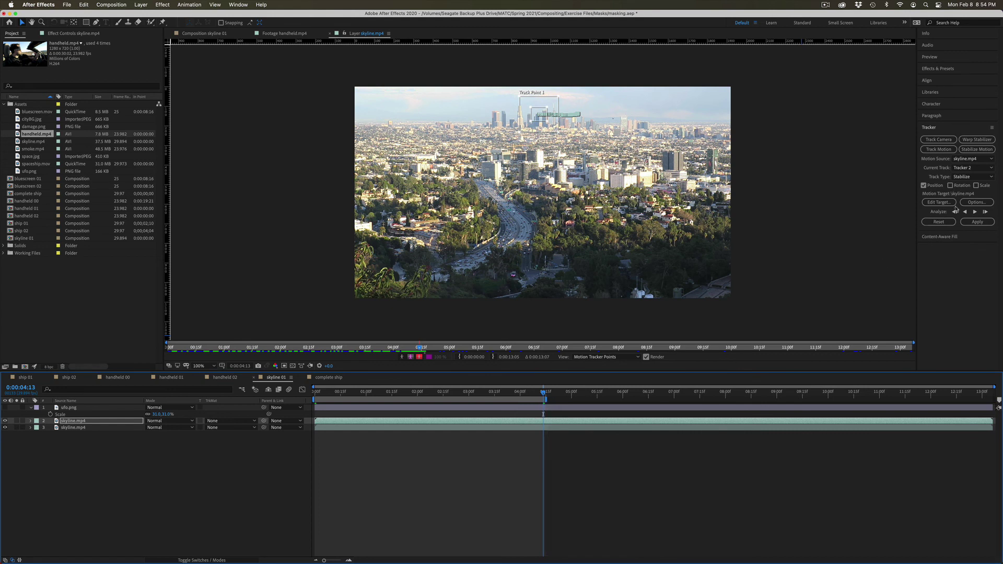
pyautogui.click(970, 225)
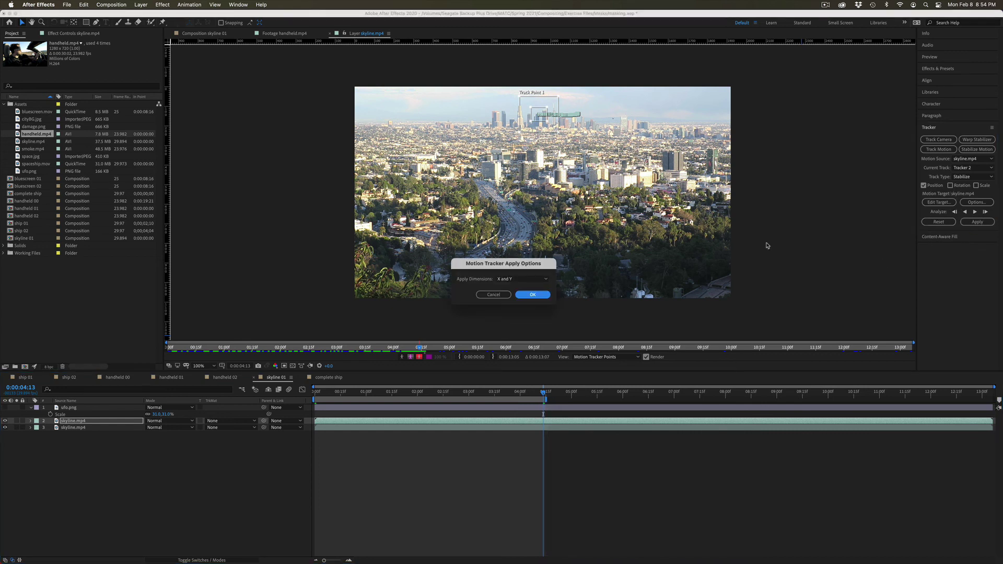
pyautogui.click(527, 295)
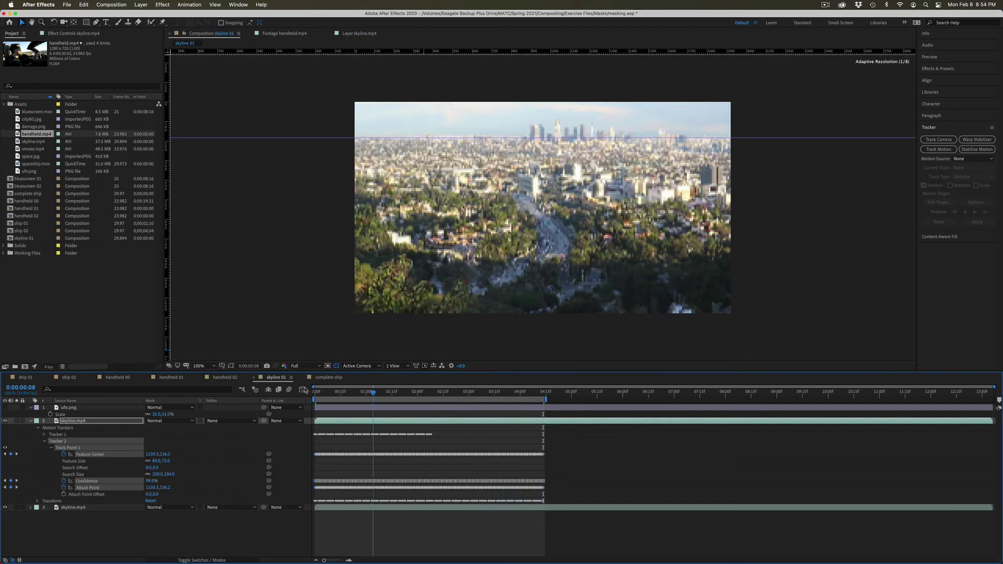
# Preview the stabilized skyline against the horizon guide, hiding the lower skyline.mp4 layer to inspect the frame's edges while scrubbing
pyautogui.press('Home')
pyautogui.press('space')
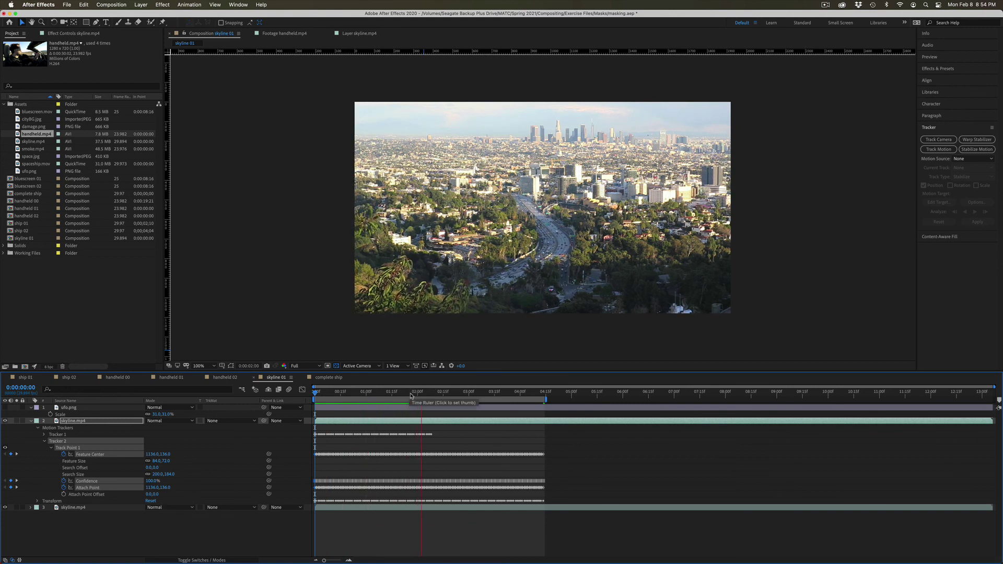
pyautogui.press('space')
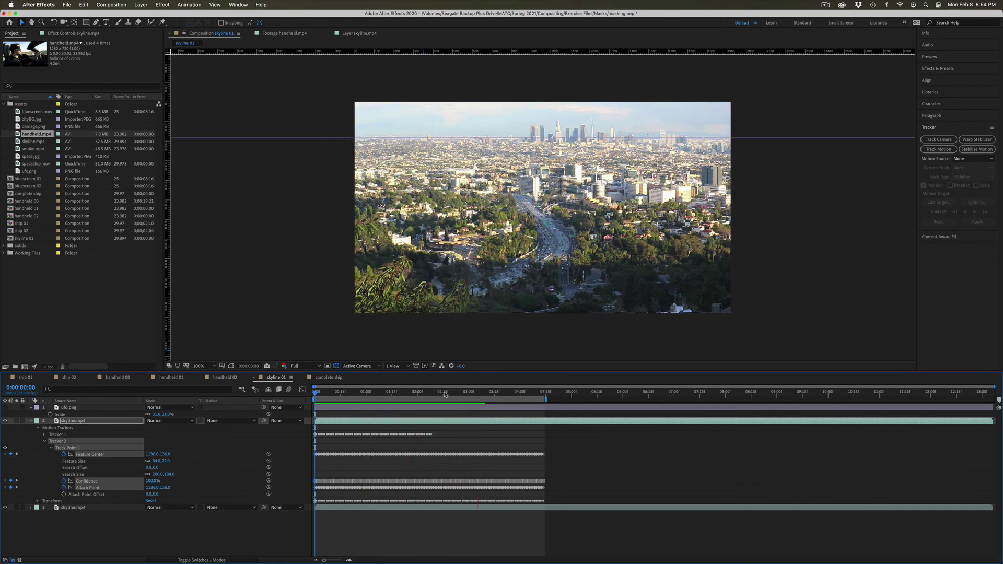
pyautogui.moveTo(470, 392)
pyautogui.mouseDown()
pyautogui.moveTo(525, 392)
pyautogui.moveTo(468, 391)
pyautogui.mouseUp()
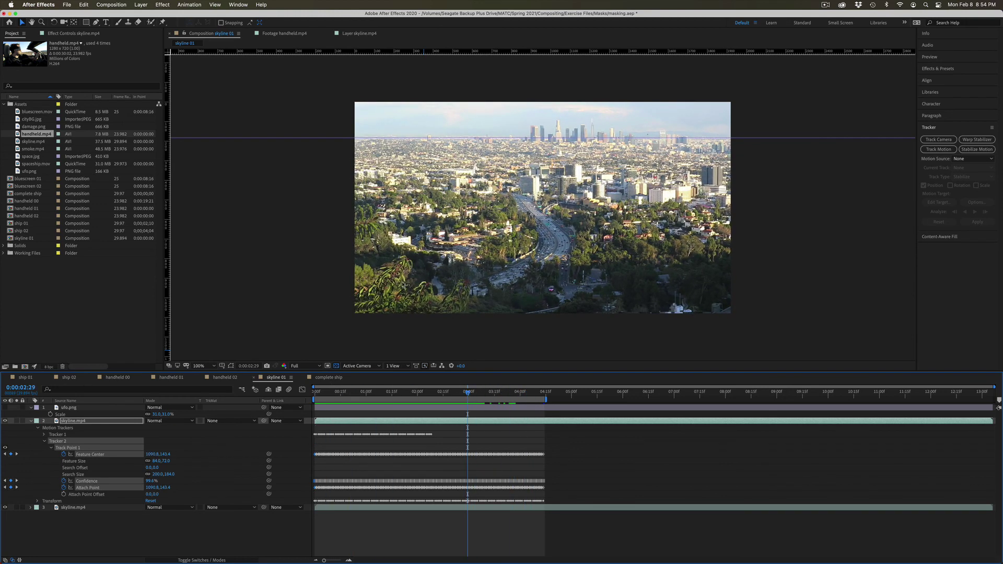
pyautogui.click(4, 508)
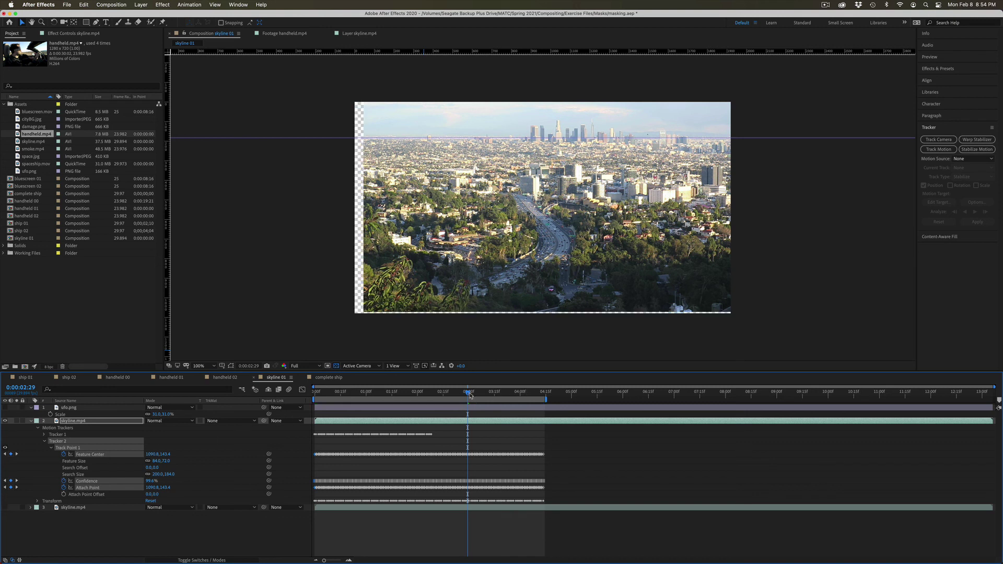
pyautogui.moveTo(471, 394); pyautogui.dragTo(449, 393)
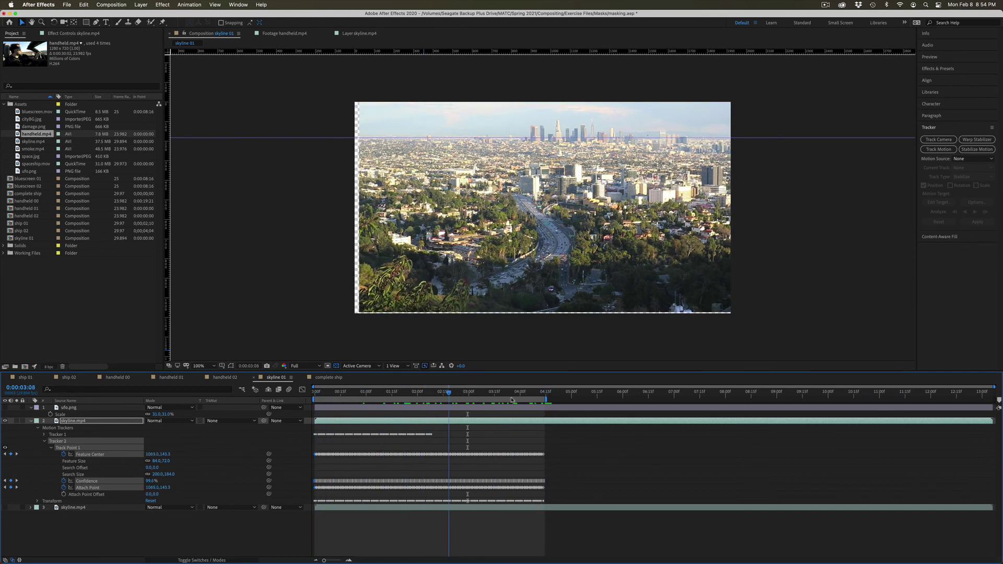
pyautogui.press('Home')
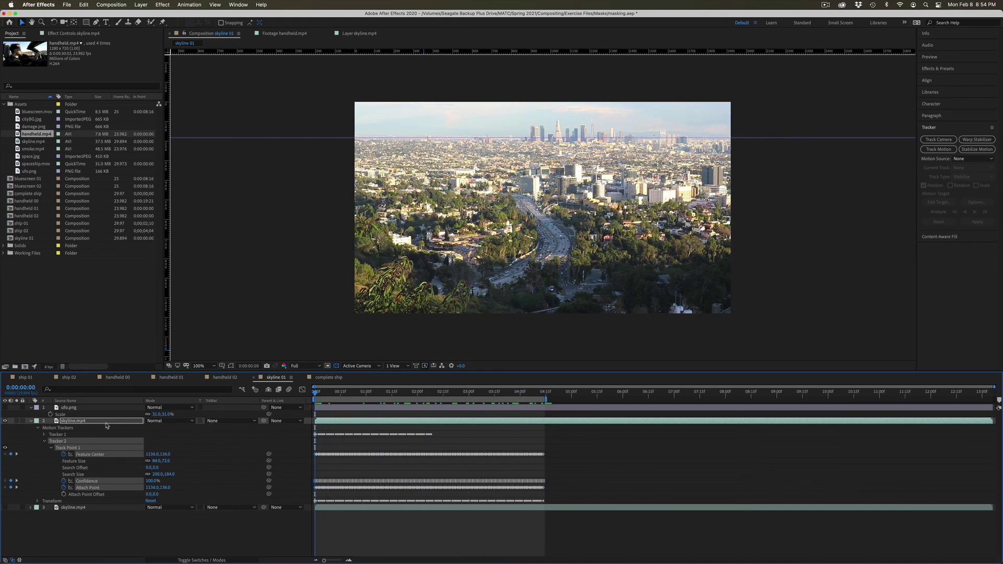
# Scale the upper skyline.mp4 layer to 113% to cover the exposed frame edges, and scrub through the enlarged footage
pyautogui.click(105, 424)
pyautogui.press('s')
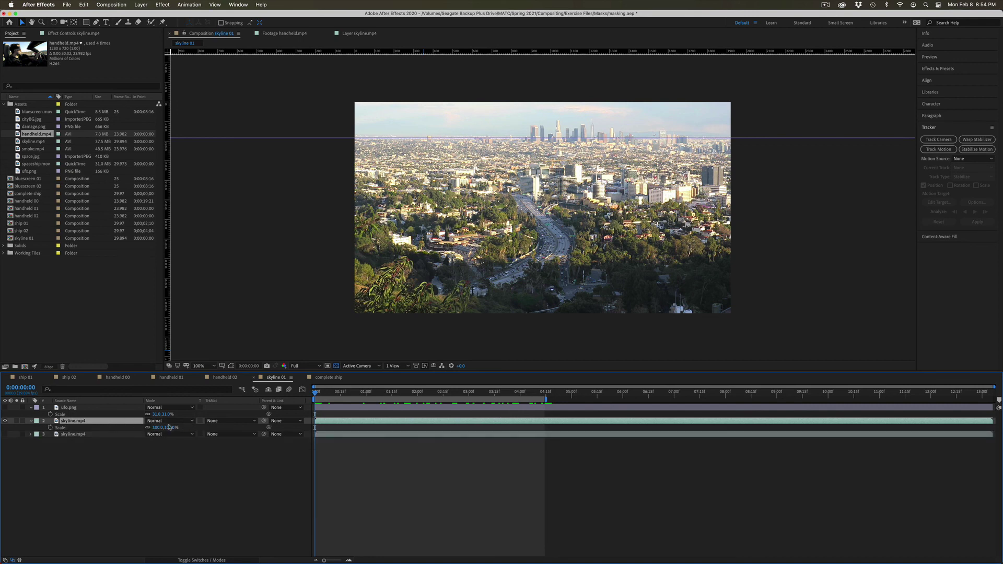
pyautogui.moveTo(156, 428); pyautogui.dragTo(164, 427)
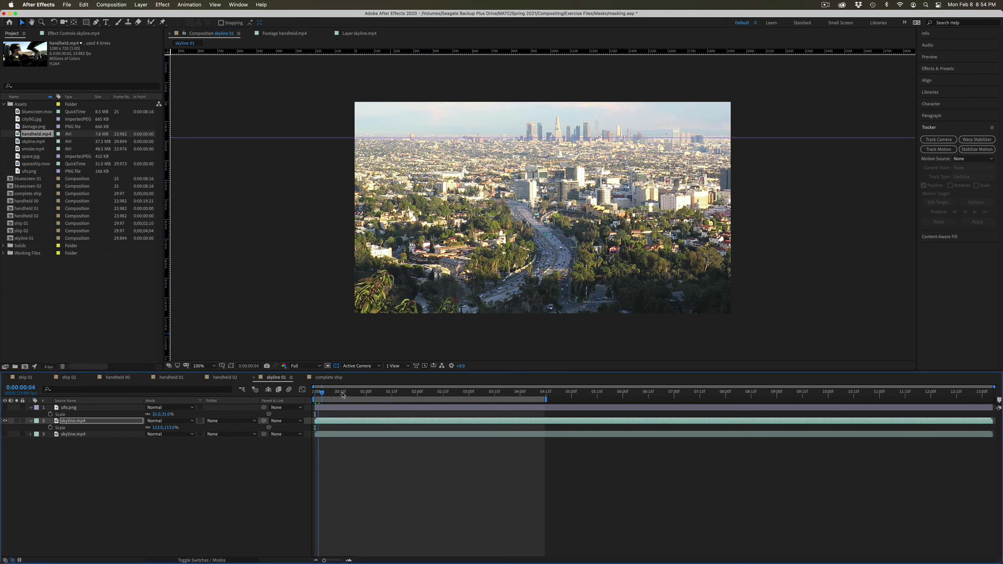
pyautogui.moveTo(318, 396)
pyautogui.mouseDown()
pyautogui.moveTo(553, 392)
pyautogui.moveTo(314, 391)
pyautogui.mouseUp()
# Hide the stabilized skyline.mp4 layer, show the lower original one, and preview its movement against the horizon guide
pyautogui.click(5, 421)
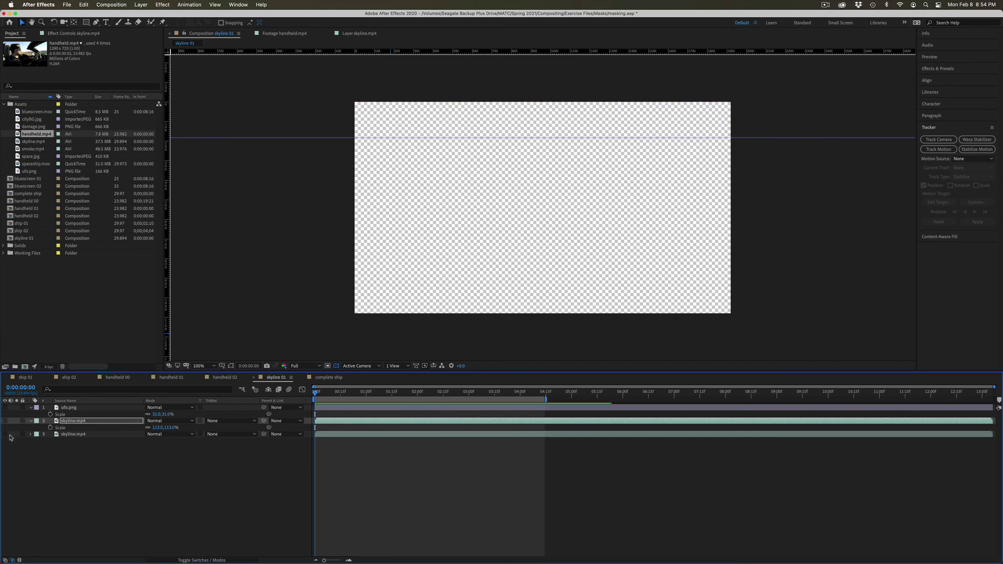
pyautogui.click(6, 434)
pyautogui.press('space')
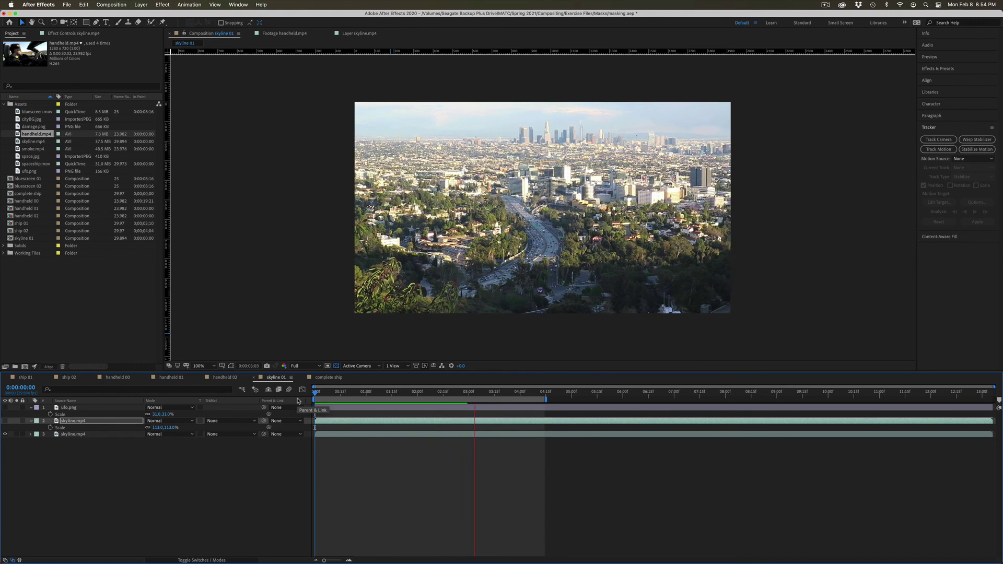
pyautogui.press('space')
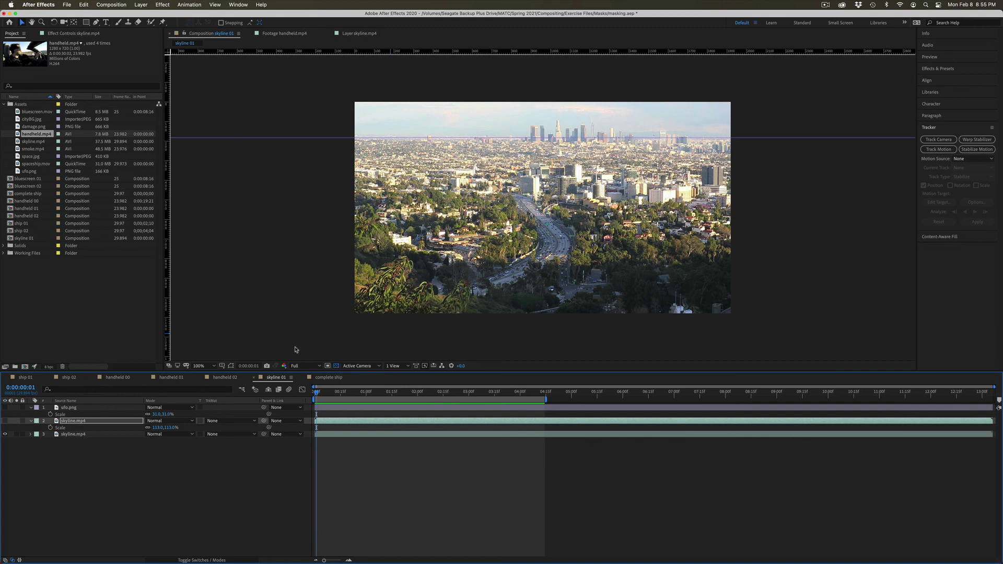
# In ship 01, play and scrub the composite to check how the smoke, flame and damage follow the ship, undoing any accidental layer change
pyautogui.click(26, 377)
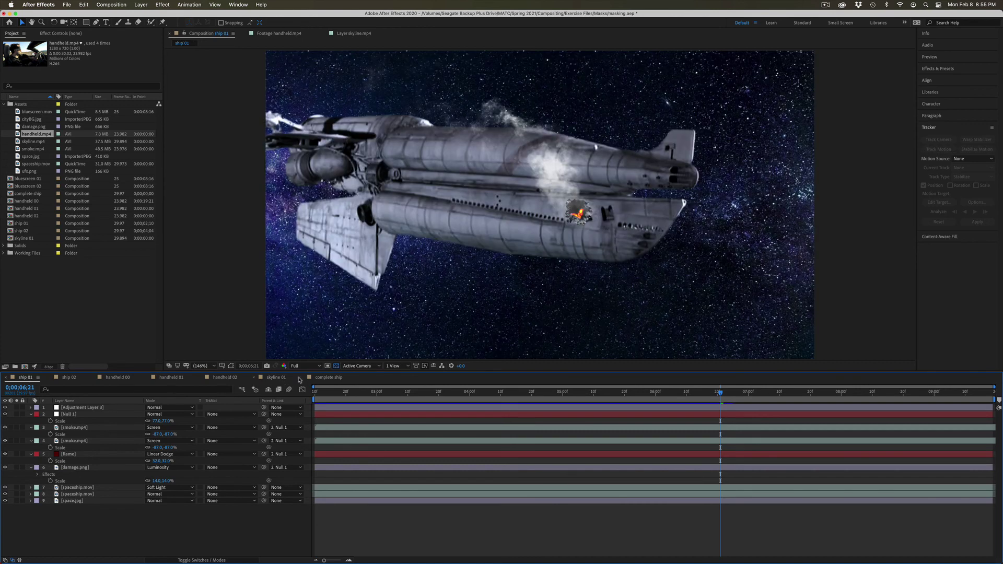
pyautogui.press('space')
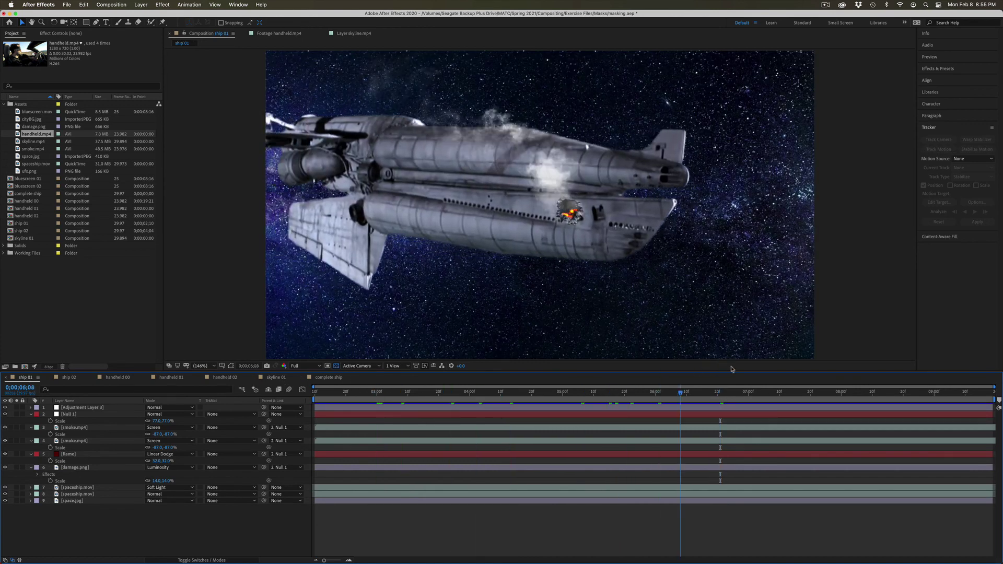
pyautogui.press('space')
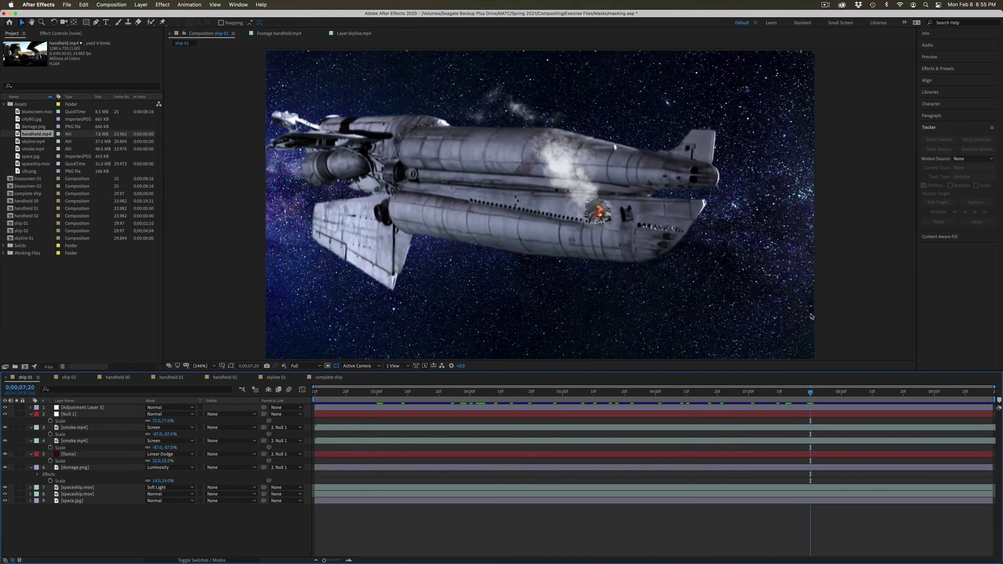
pyautogui.click(111, 415)
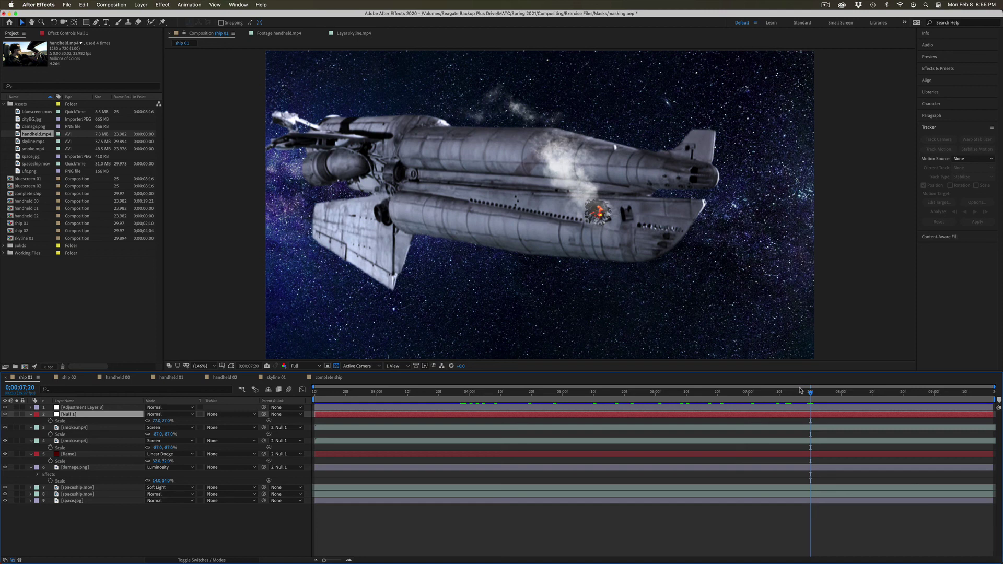
pyautogui.moveTo(800, 393); pyautogui.dragTo(674, 393)
pyautogui.click(918, 409)
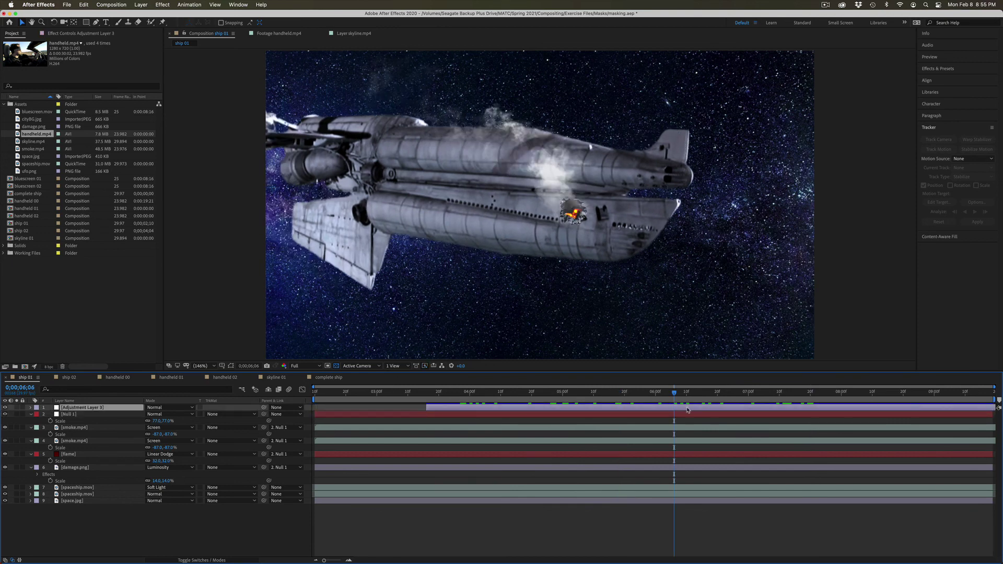
pyautogui.press('super+z')
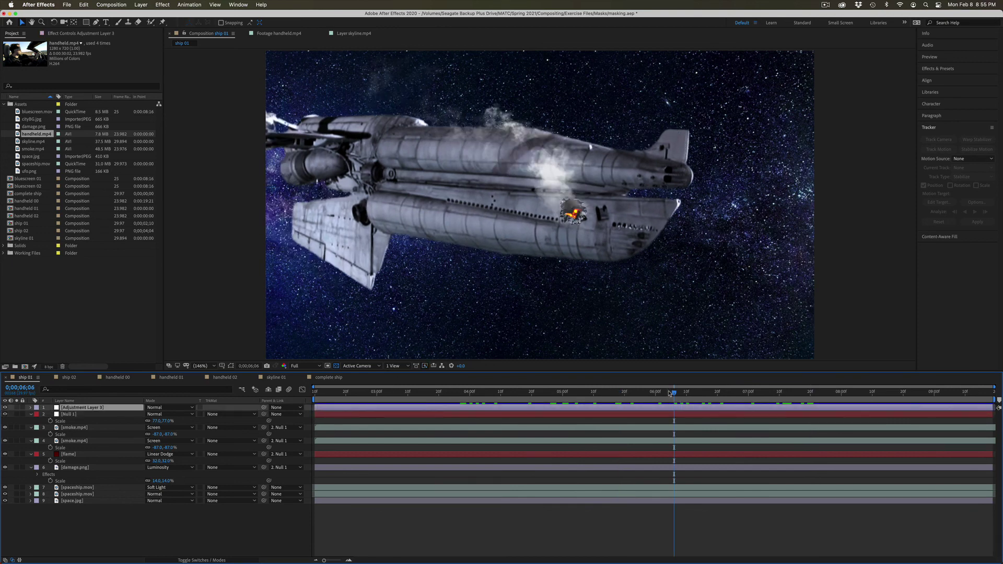
pyautogui.moveTo(670, 393); pyautogui.dragTo(803, 389)
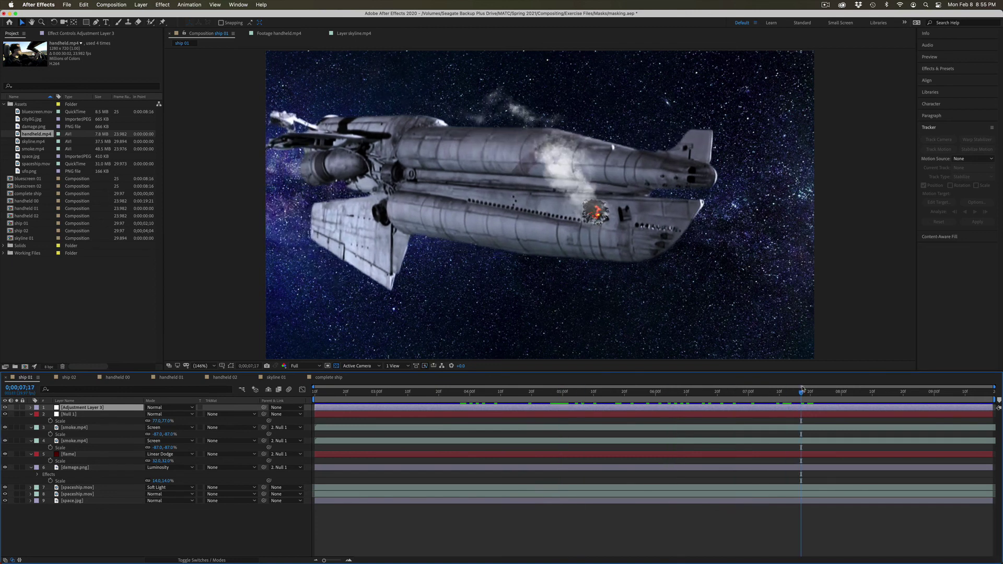